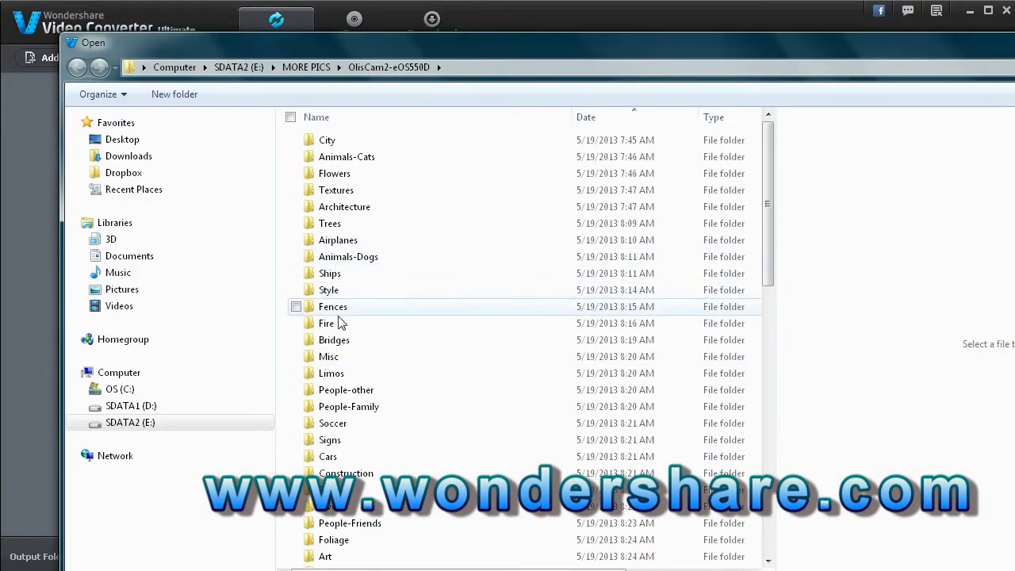
Step: Add ScreenCapture_6-15-2013 8.43.17 AM.wmv from the Expression Encoder Output subfolder MASUSAM 6-15-2013 8.48.40 AM in the Documents library
left_click(129, 255)
left_click(346, 469)
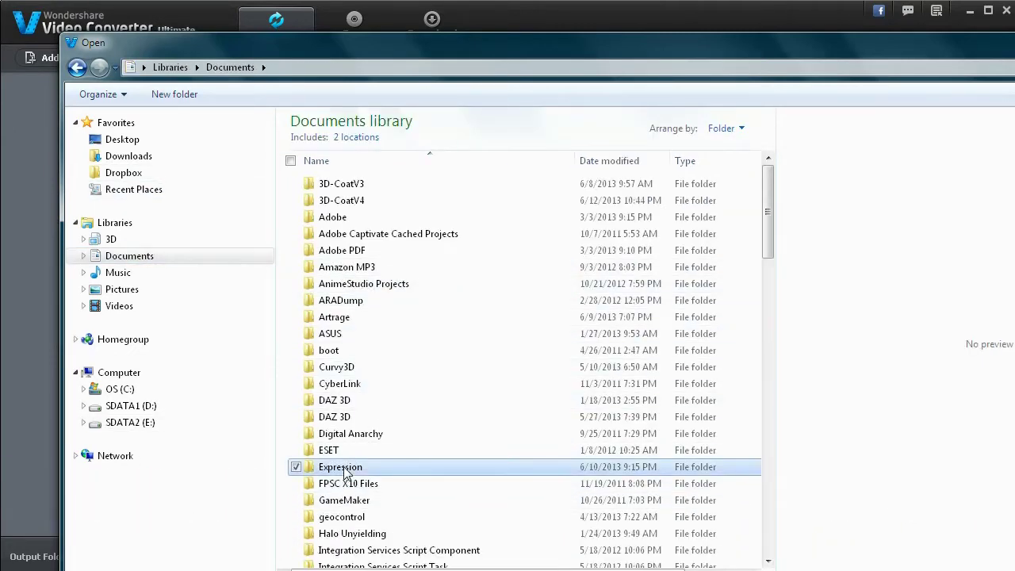
double_click(345, 470)
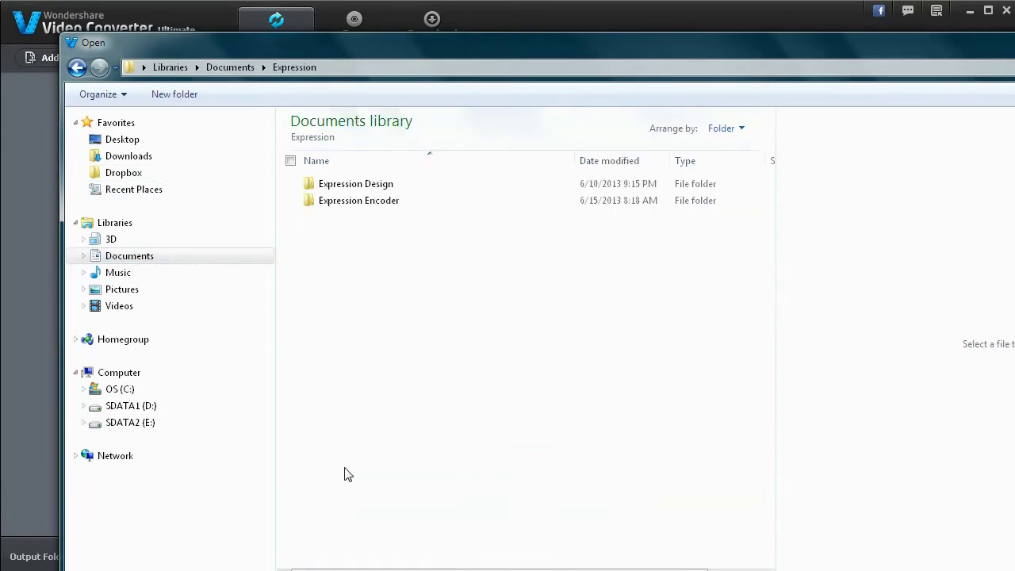
double_click(376, 205)
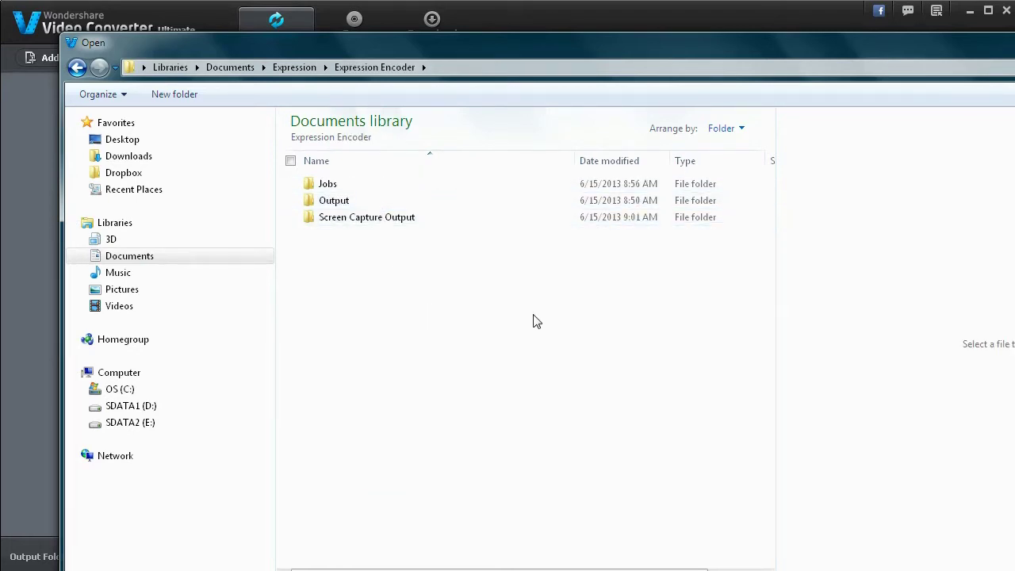
double_click(340, 203)
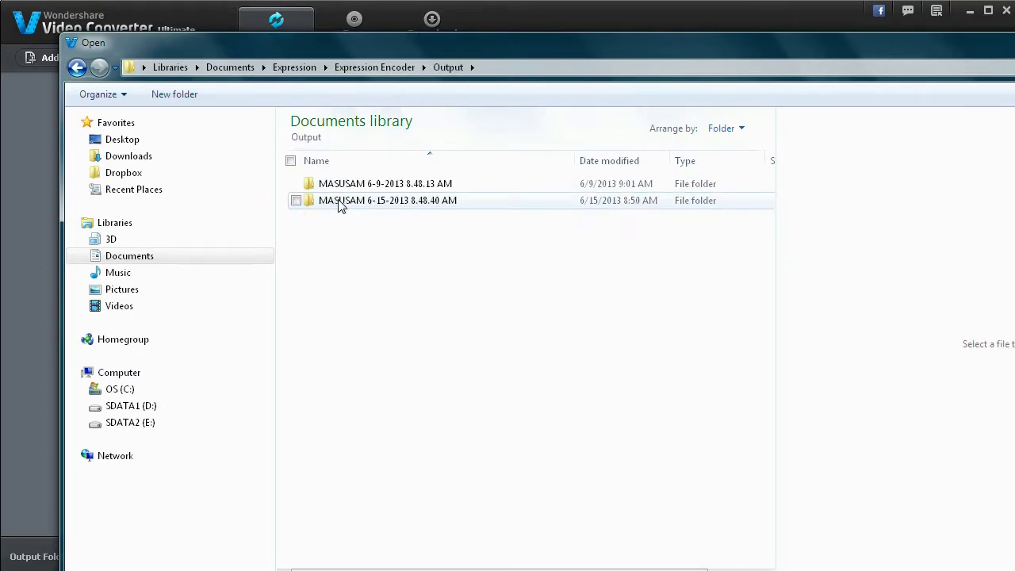
double_click(358, 203)
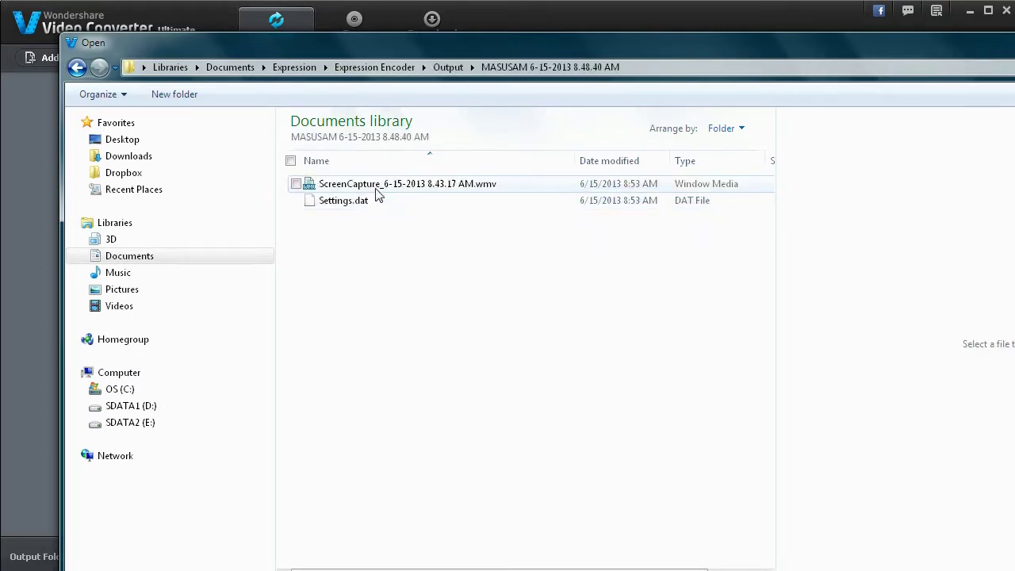
left_click(388, 188)
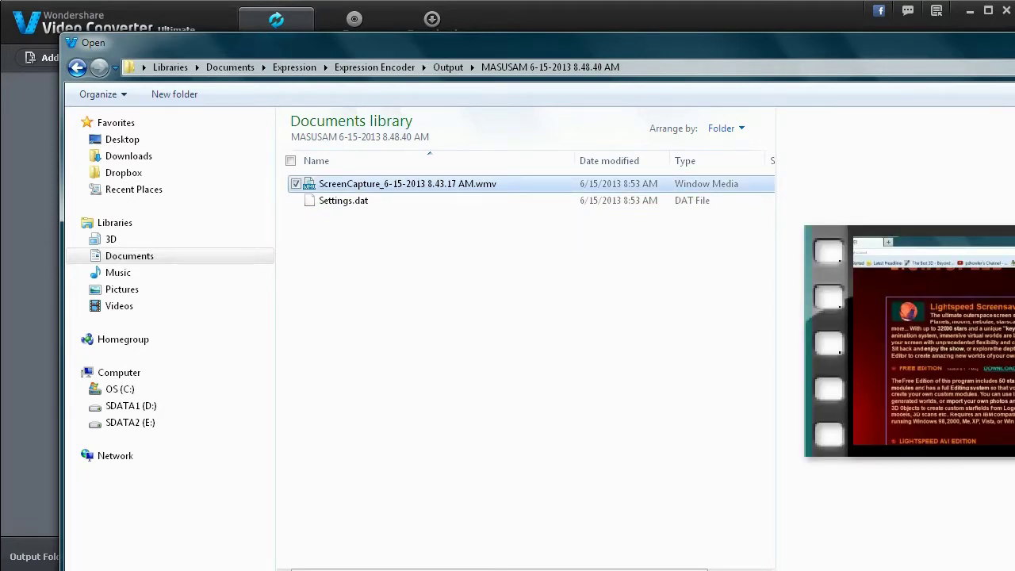
key("Return")
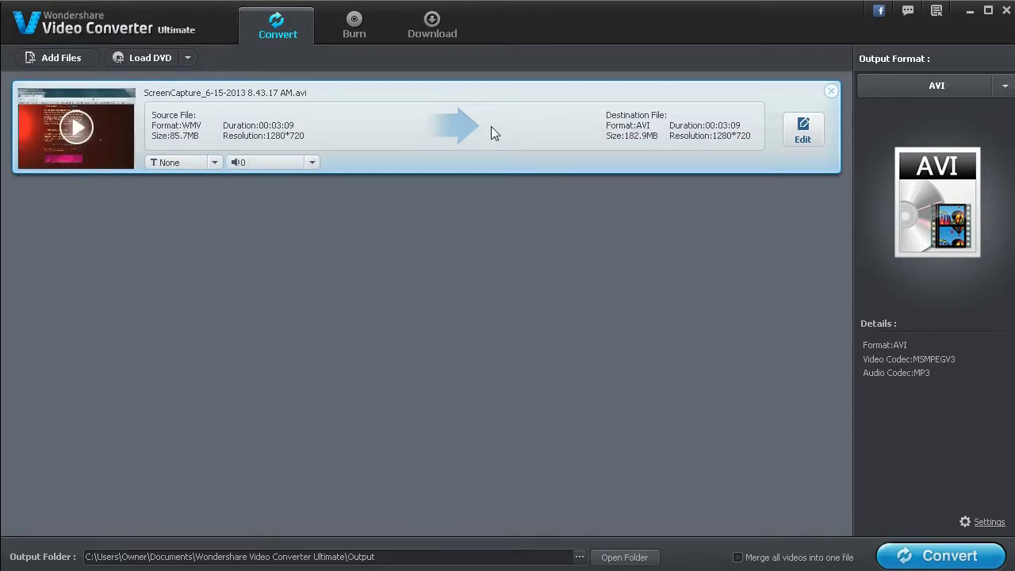
Step: Open the clip for editing, pause its playback and move the preview to about 00:00:37
left_click(803, 136)
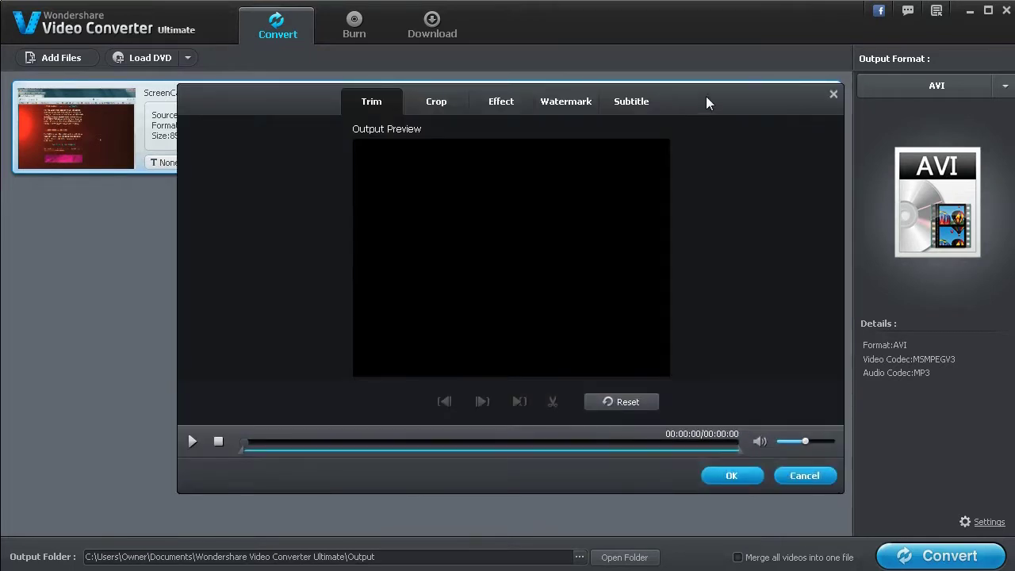
left_click_drag(706, 96, 646, 87)
left_click(133, 432)
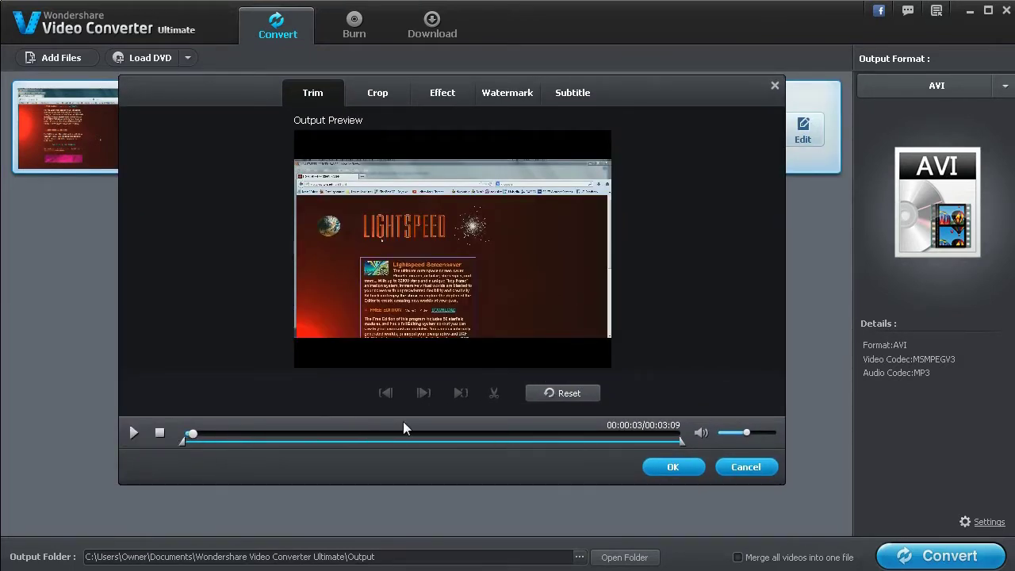
left_click(286, 436)
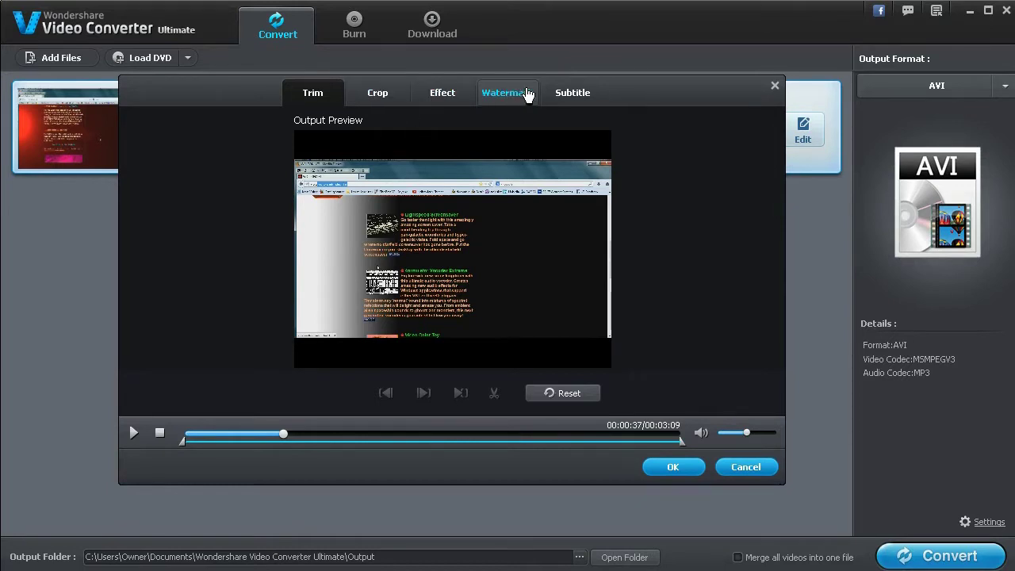
Step: Look over the effect and crop options for the clip, and return to trimming
left_click(442, 92)
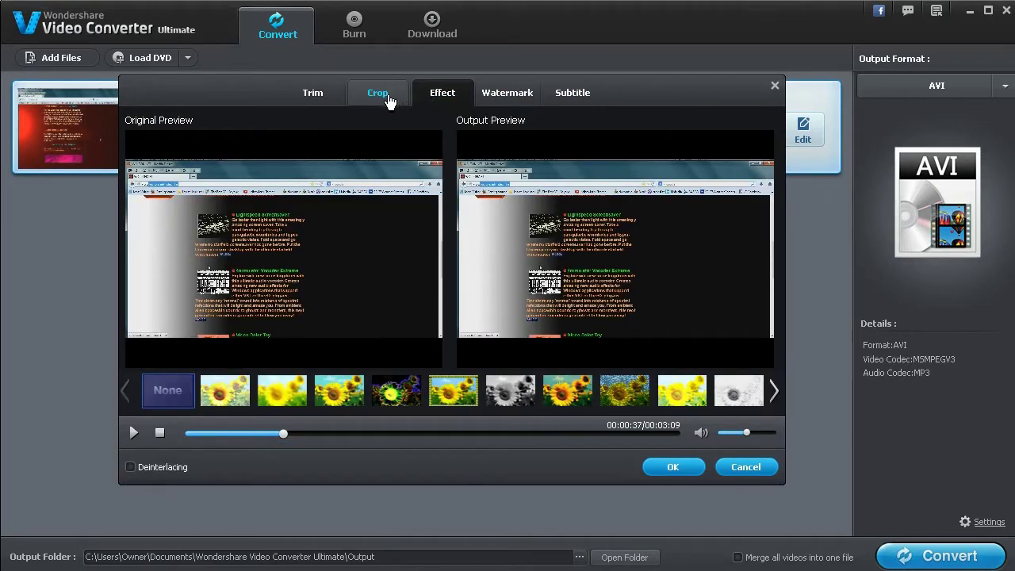
left_click(386, 99)
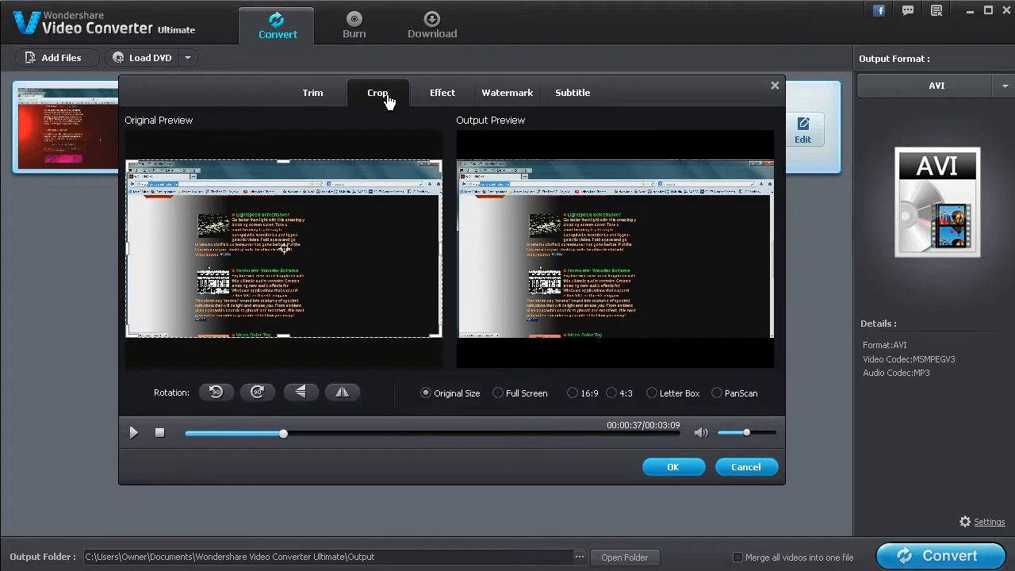
left_click(317, 96)
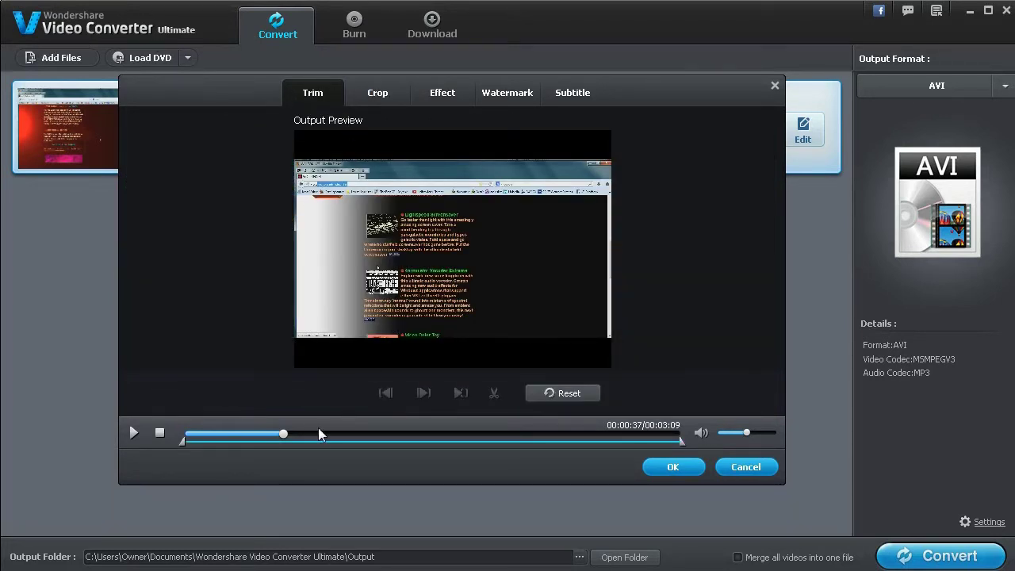
Step: Trim the beginning of the clip so it starts at about 00:02:50, and apply the edit
mouse_move(283, 433)
left_mouse_down()
mouse_move(192, 436)
mouse_move(272, 442)
left_mouse_up()
left_click(207, 455)
mouse_move(207, 454)
left_mouse_down()
mouse_move(373, 471)
mouse_move(675, 467)
mouse_move(679, 449)
mouse_move(658, 448)
mouse_move(687, 444)
mouse_move(642, 451)
mouse_move(657, 459)
mouse_move(672, 450)
mouse_move(627, 442)
left_mouse_up()
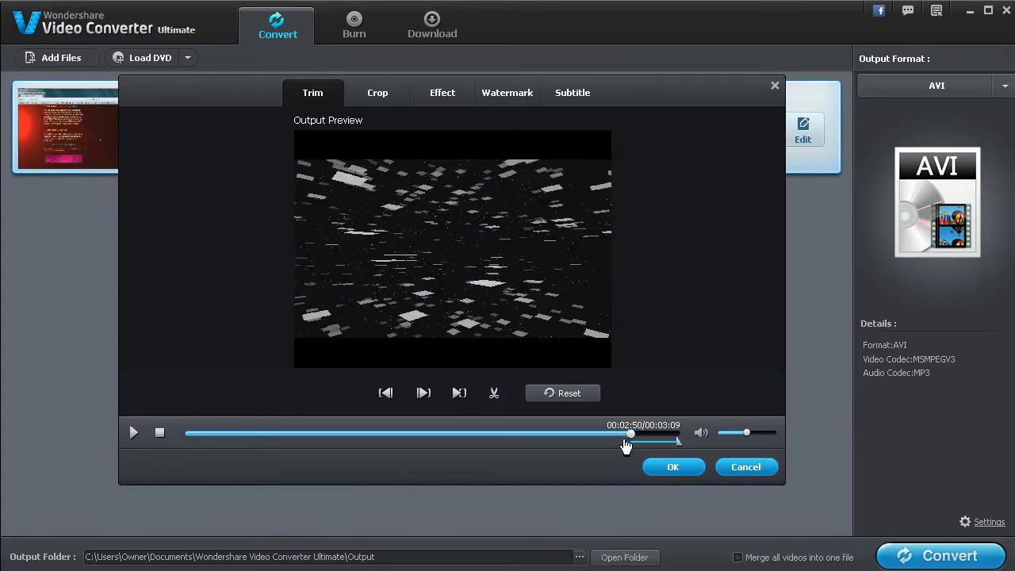
left_click(673, 467)
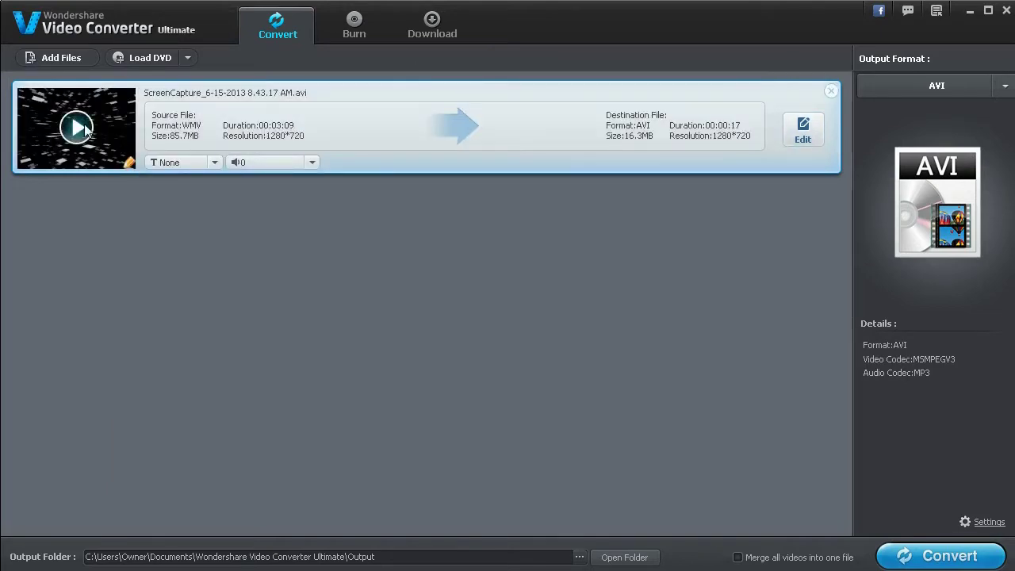
Step: Play the trimmed clip's preview with the volume turned all the way down, and close it
left_click(79, 127)
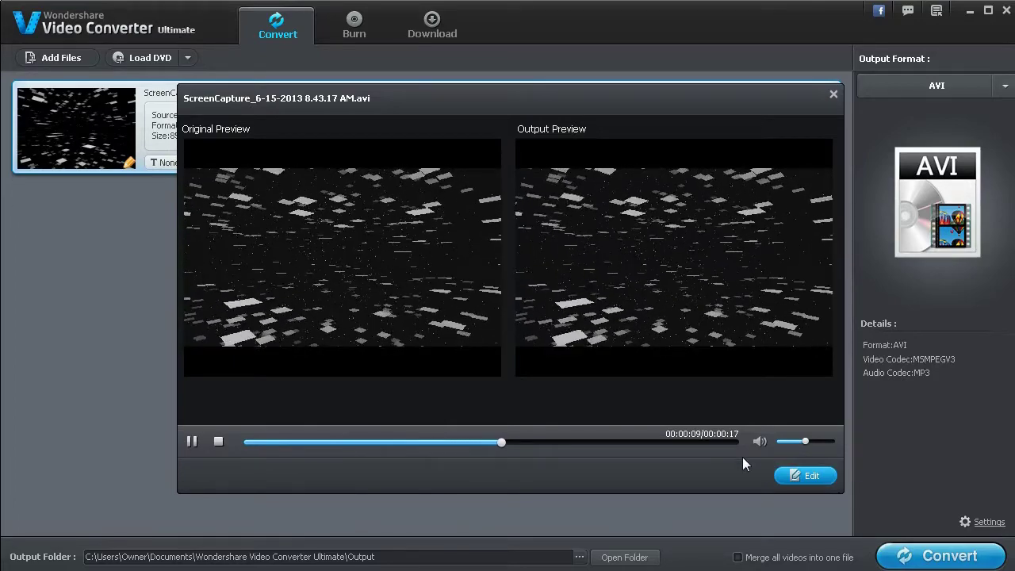
left_click(779, 441)
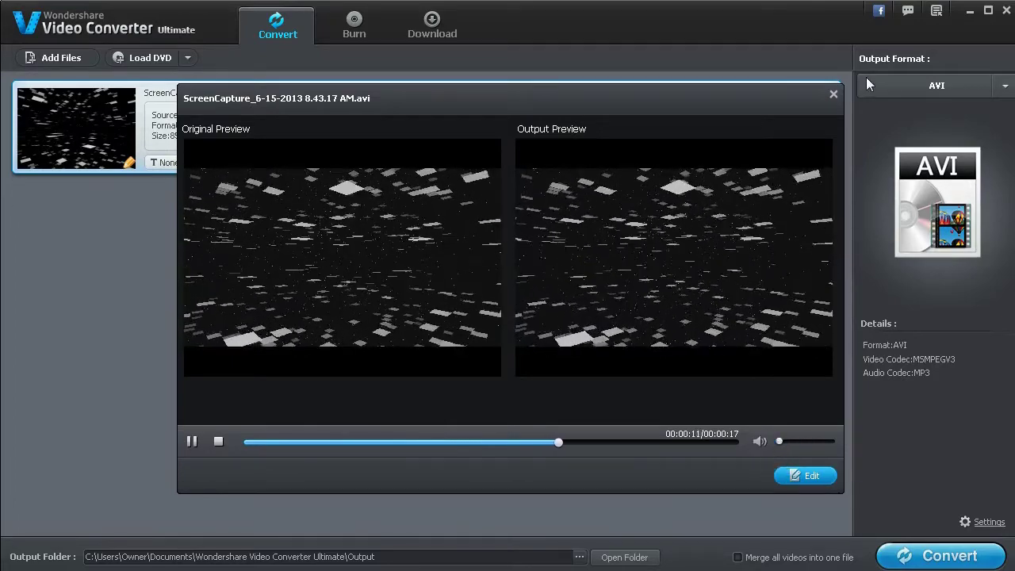
left_click(832, 94)
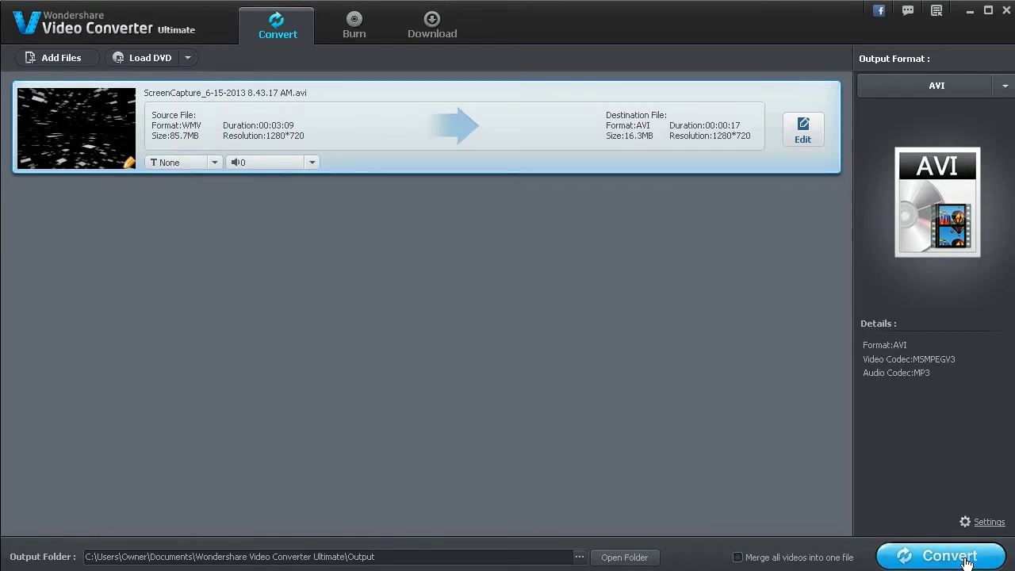
Step: Look through the device, video, web, HD and audio output presets, and choose AVI from the favorites as the output format
left_click(1005, 87)
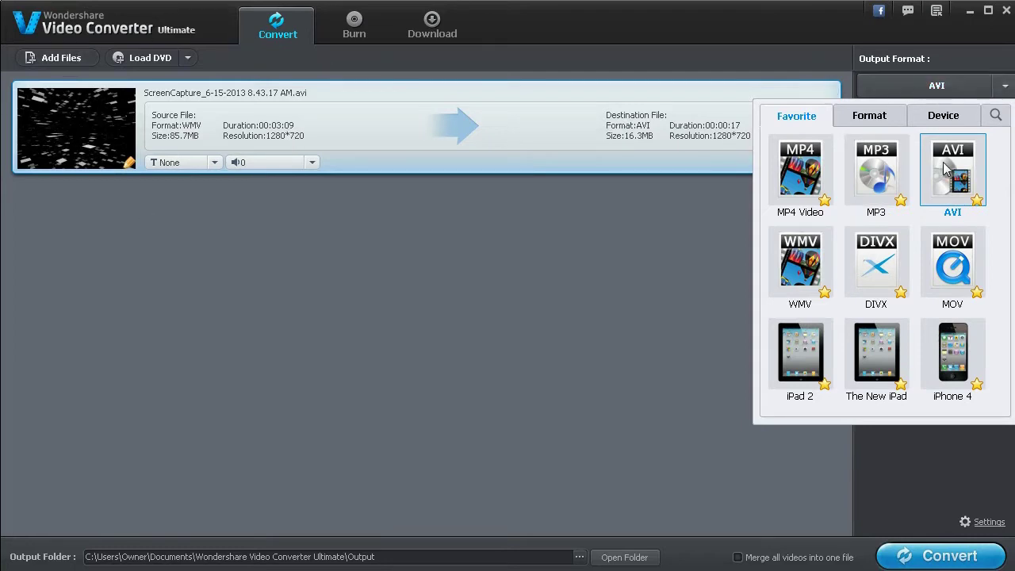
left_click(878, 119)
left_click(938, 119)
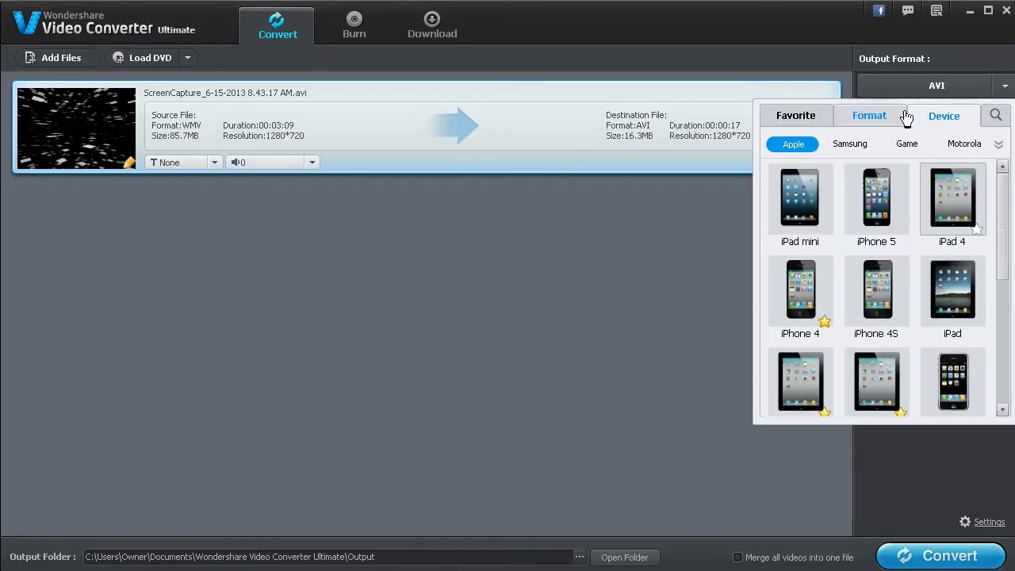
mouse_move(1001, 172)
left_mouse_down()
mouse_move(1004, 328)
mouse_move(1003, 171)
left_mouse_up()
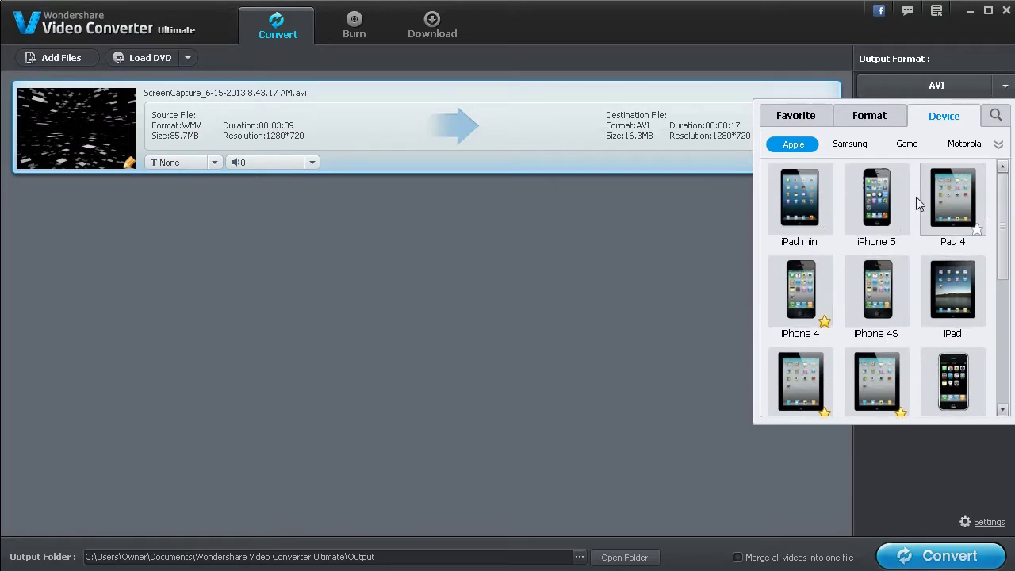
left_click(868, 119)
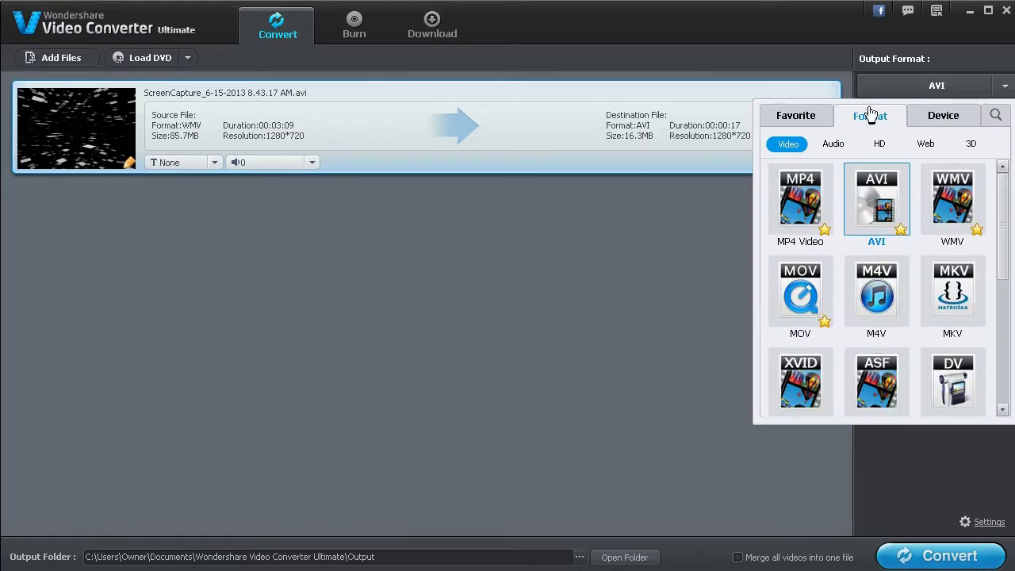
left_click(925, 144)
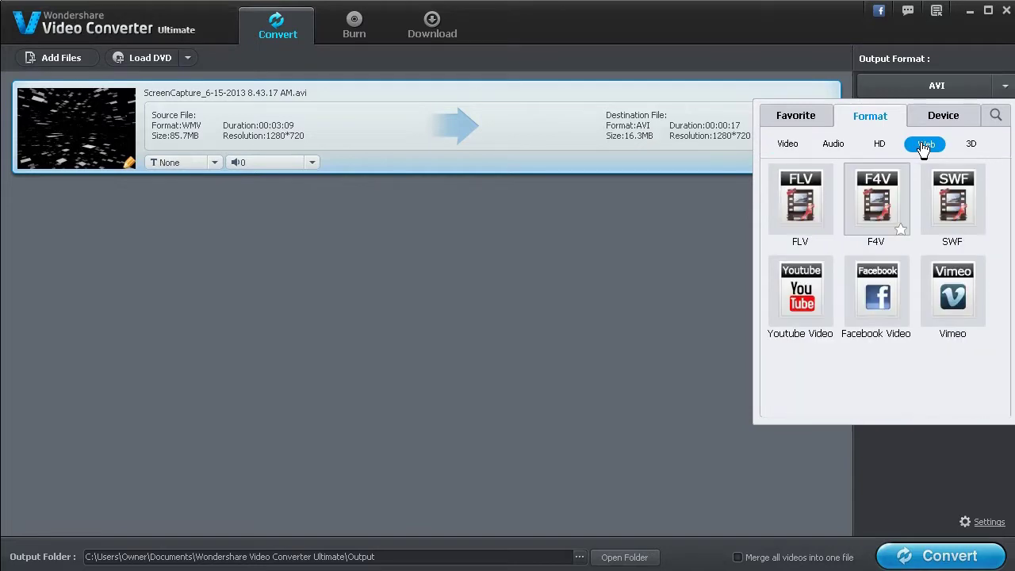
left_click(879, 144)
left_click(970, 143)
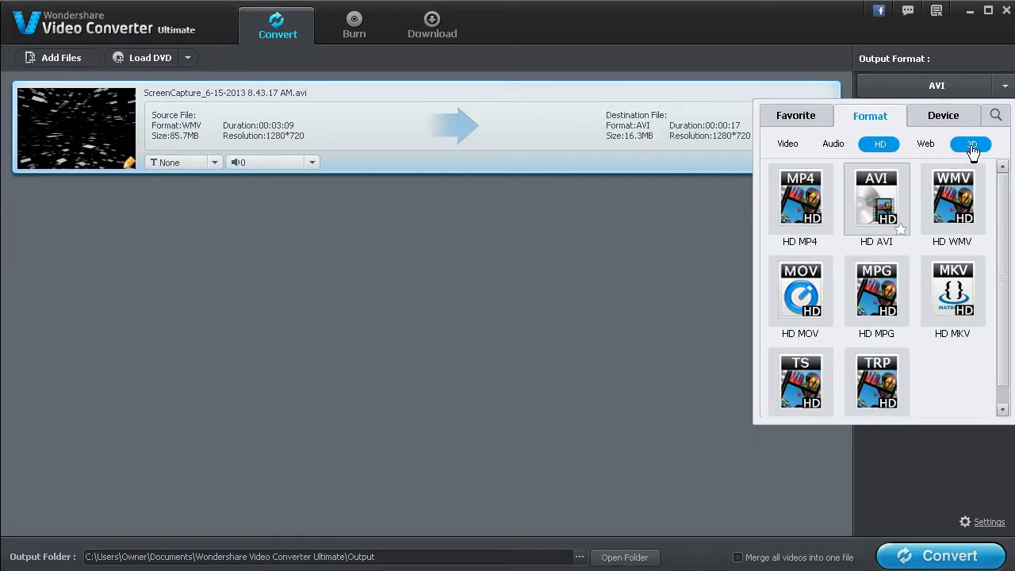
left_click(833, 143)
left_click(816, 116)
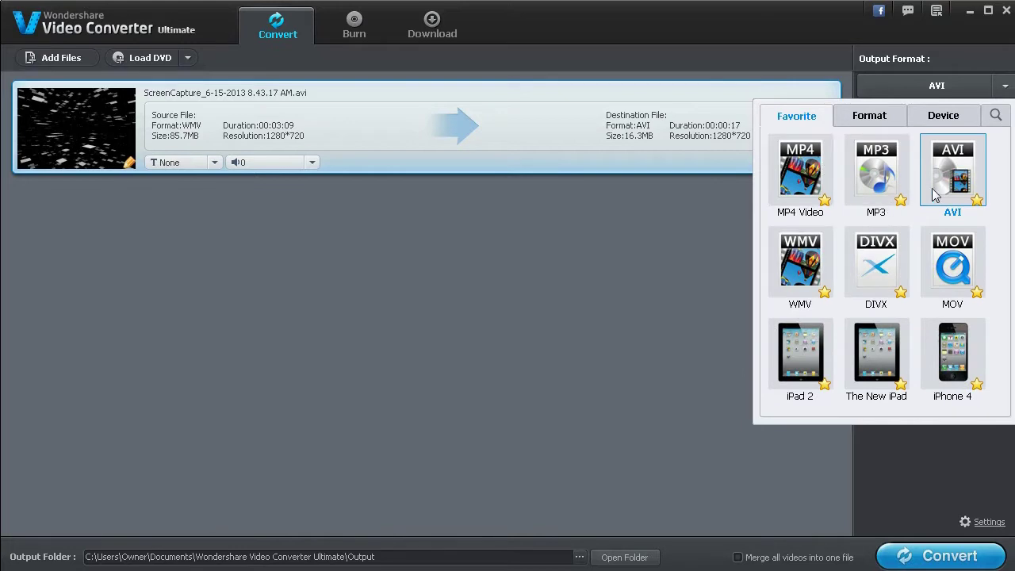
left_click(973, 179)
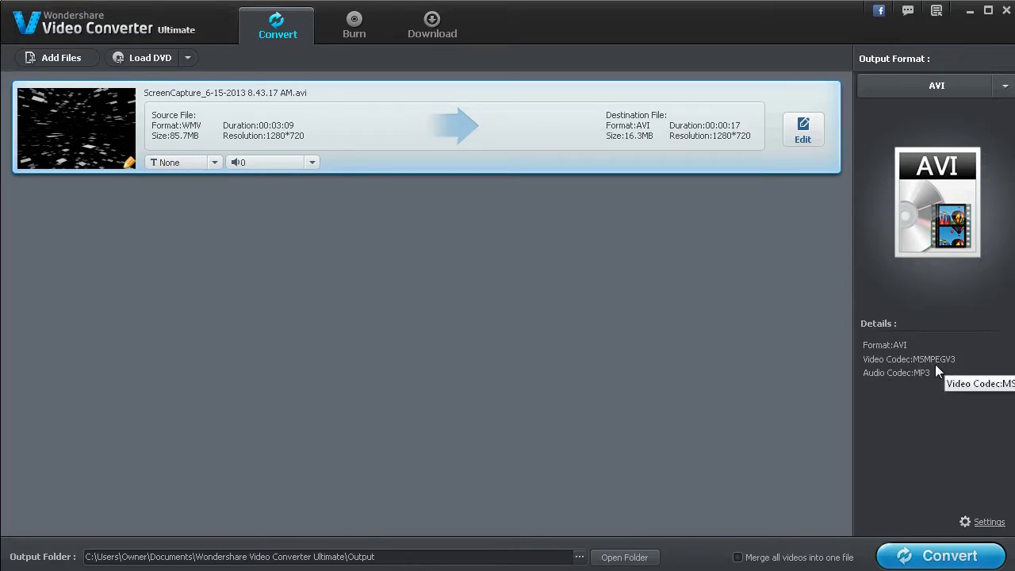
Step: Set the video encoder to Xvid in the AVI output settings
left_click(992, 521)
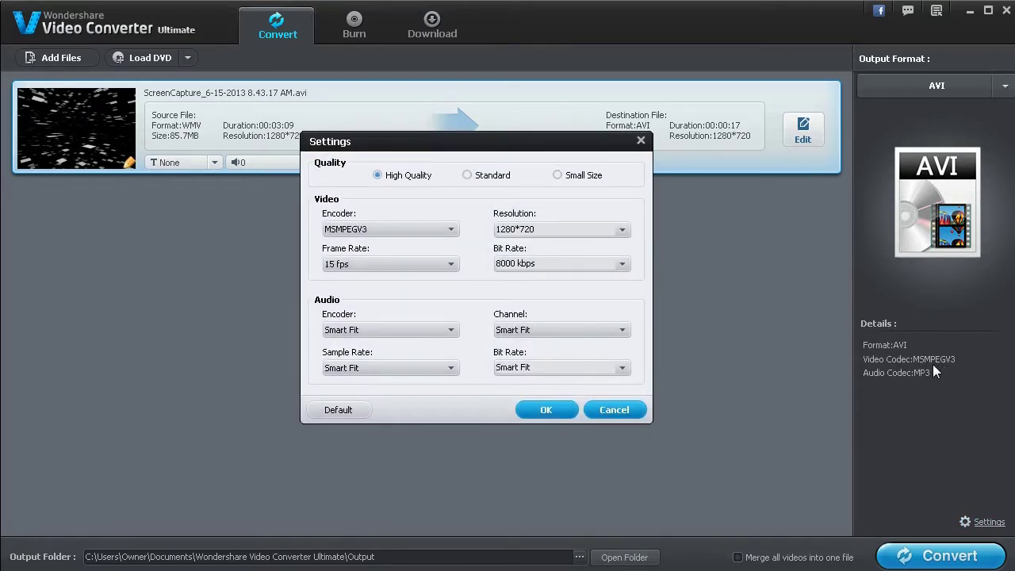
left_click(453, 230)
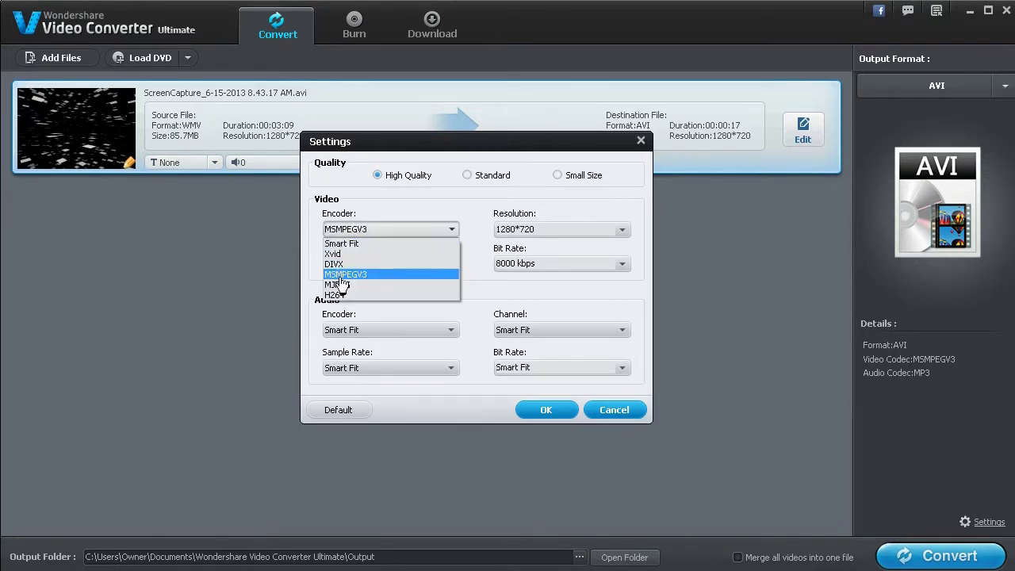
left_click(396, 208)
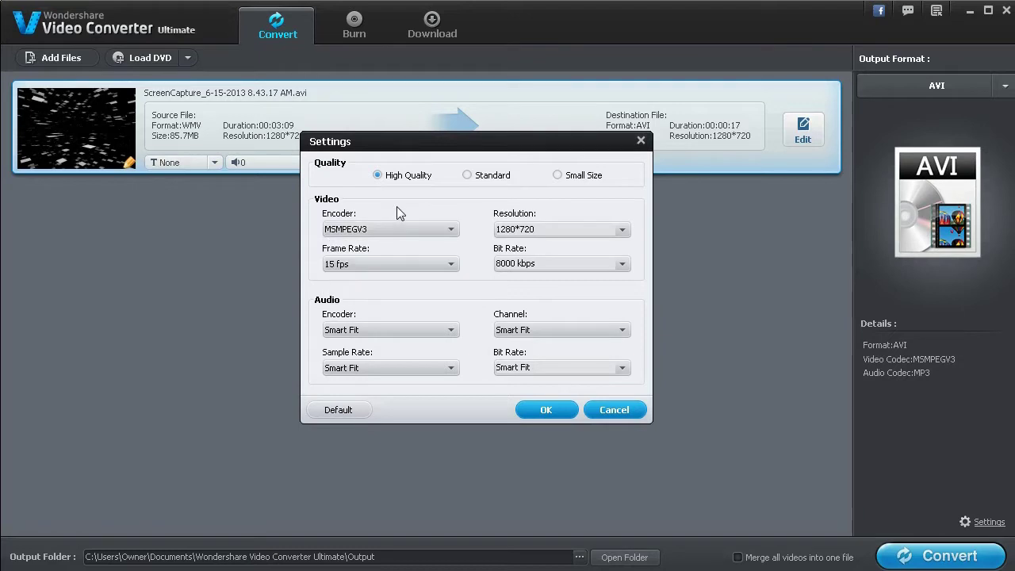
left_click(384, 233)
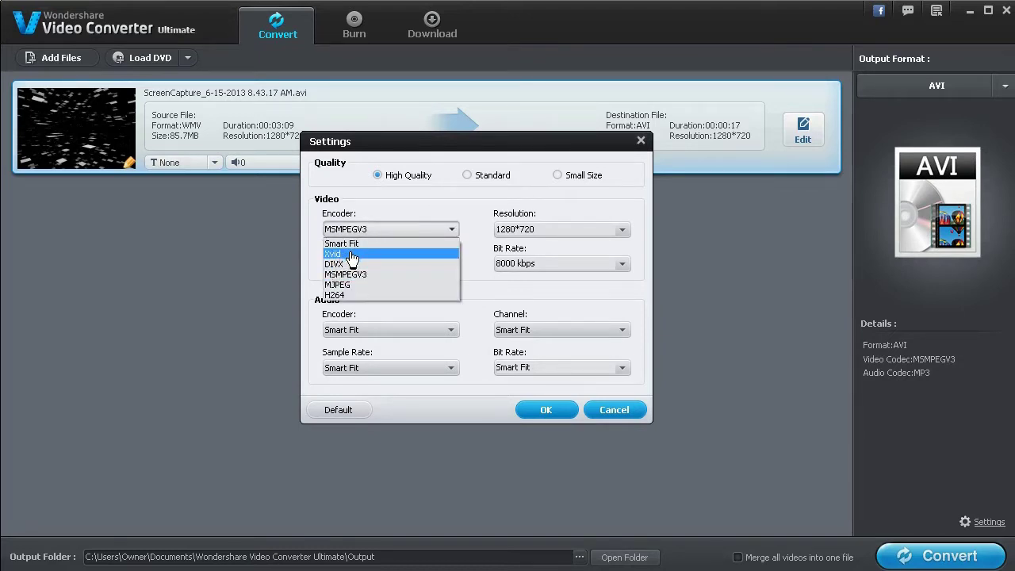
left_click(351, 254)
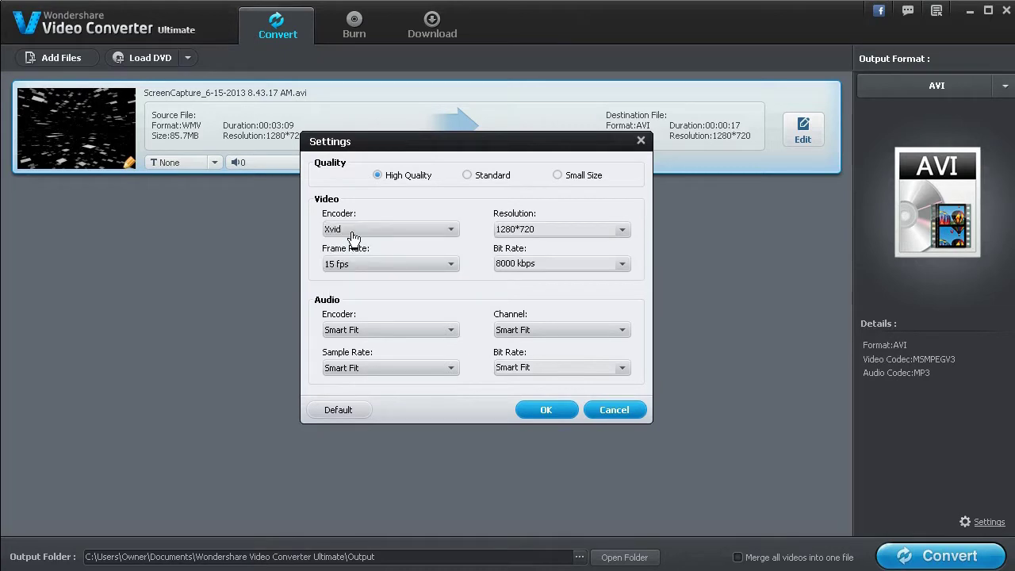
Step: Check the available frame rates without changing the selection, and select a video bit rate of 8000 kbps
left_click(390, 266)
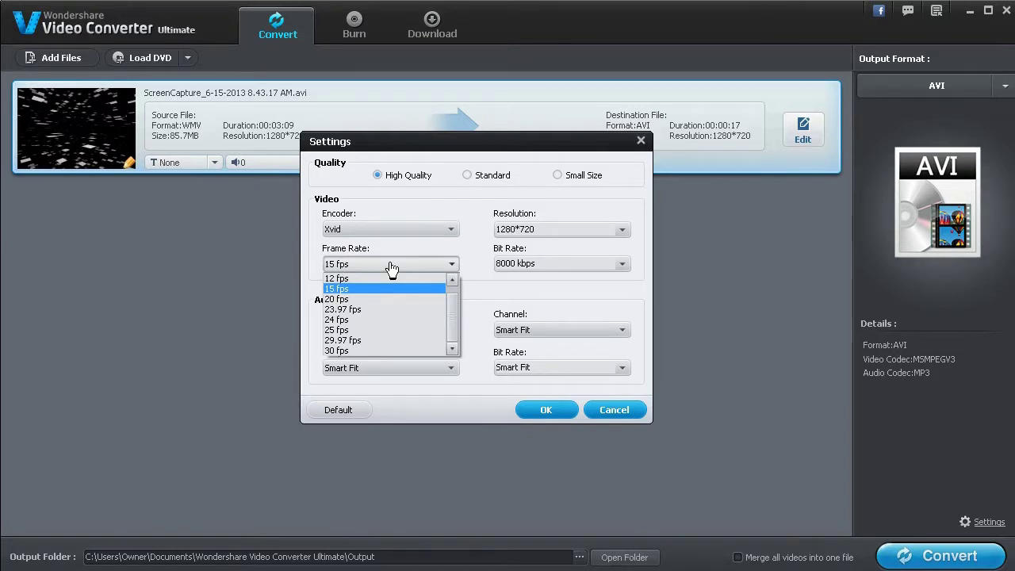
left_click(391, 266)
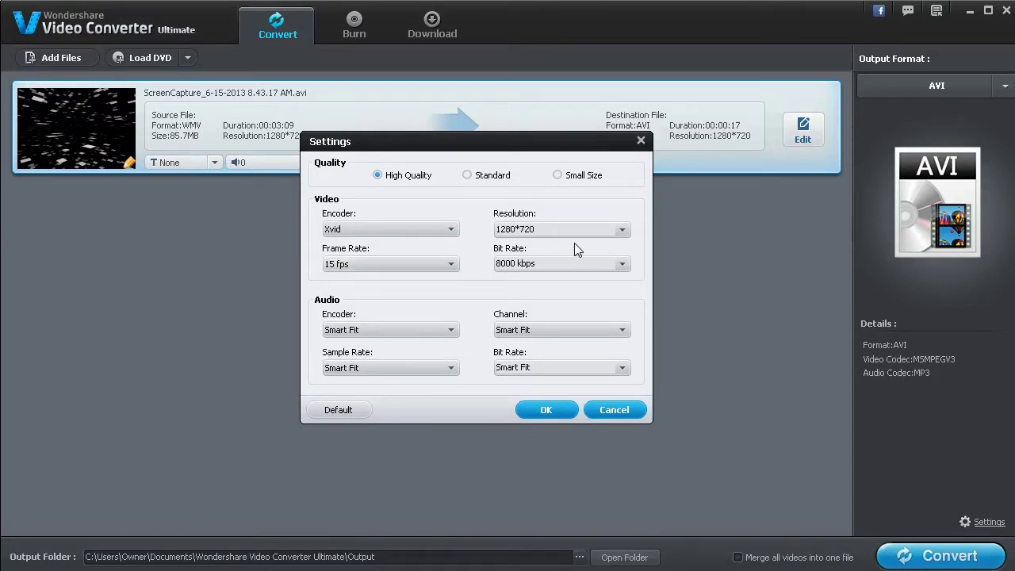
left_click(622, 265)
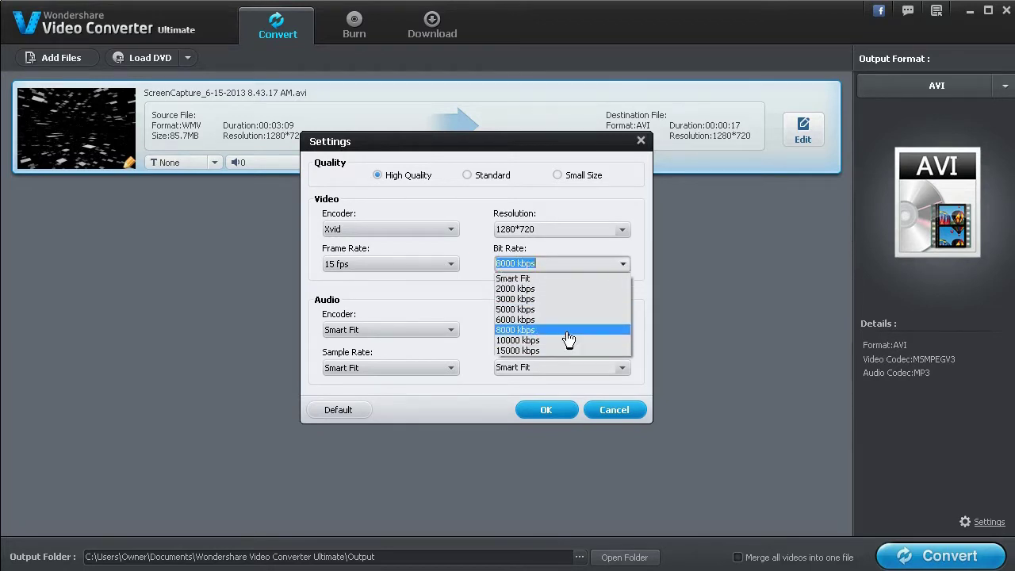
left_click(531, 330)
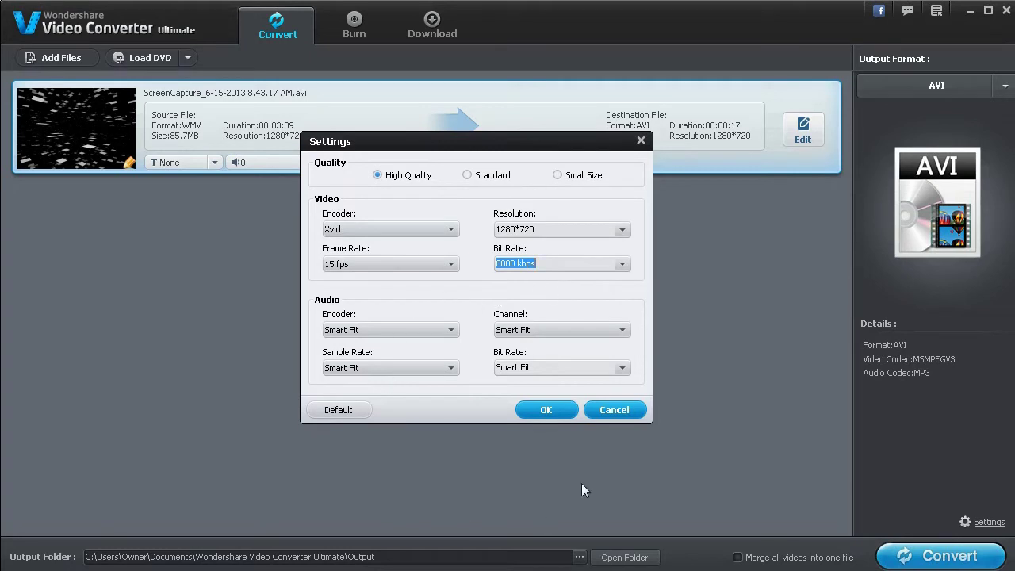
Step: Check the audio encoder options without changing them, set the output quality to Standard, and apply the settings
left_click(387, 333)
left_click(388, 306)
left_click(467, 175)
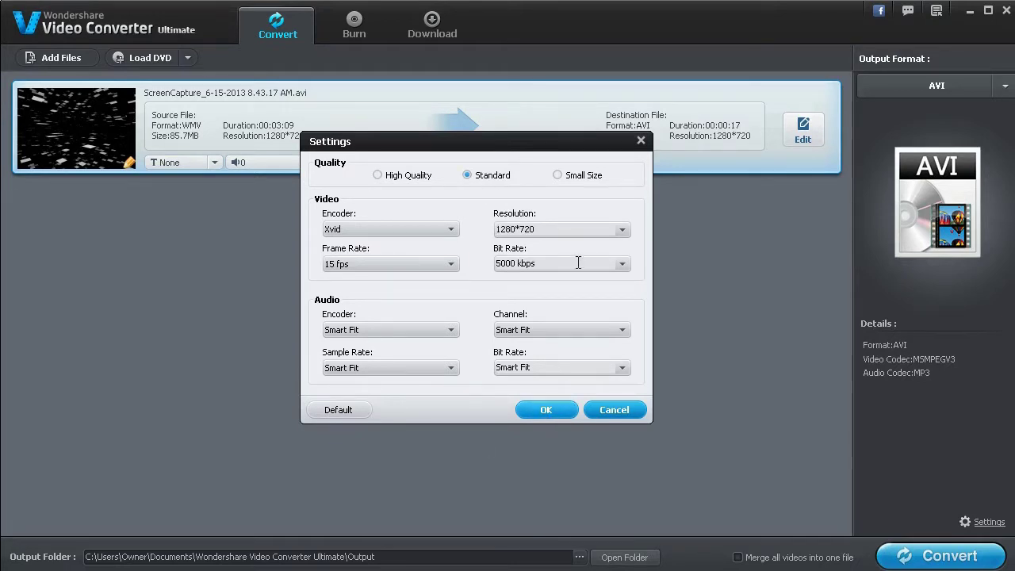
left_click(548, 410)
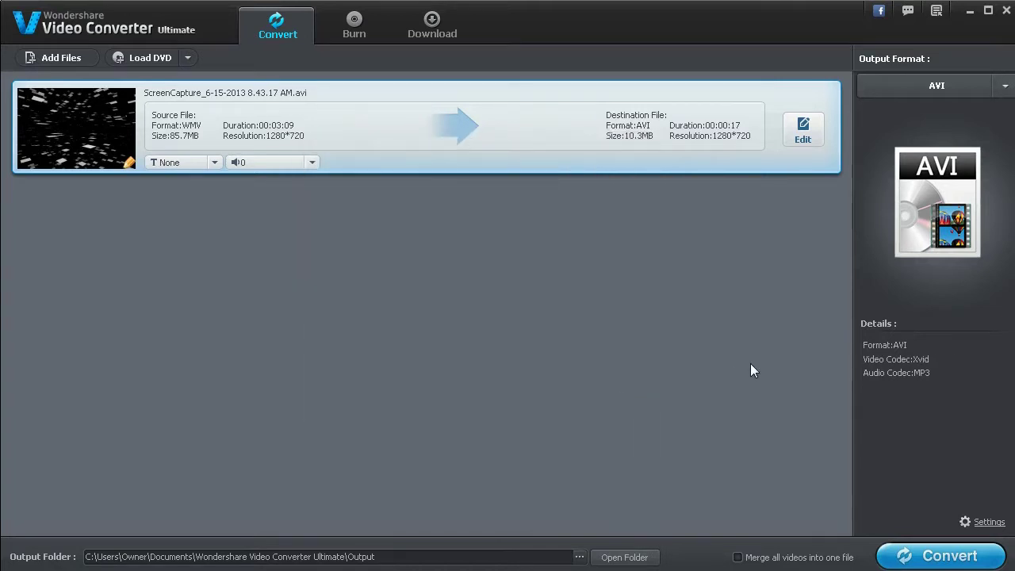
Step: Convert the clip to AVI, continuing with the trial version, and remove the finished entry from the conversion list
left_click(946, 559)
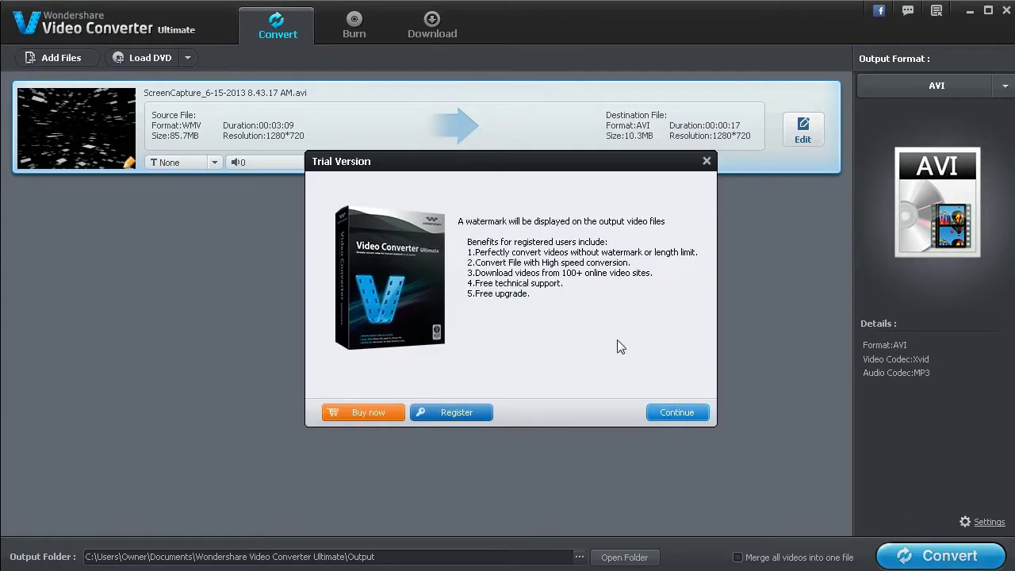
left_click(670, 411)
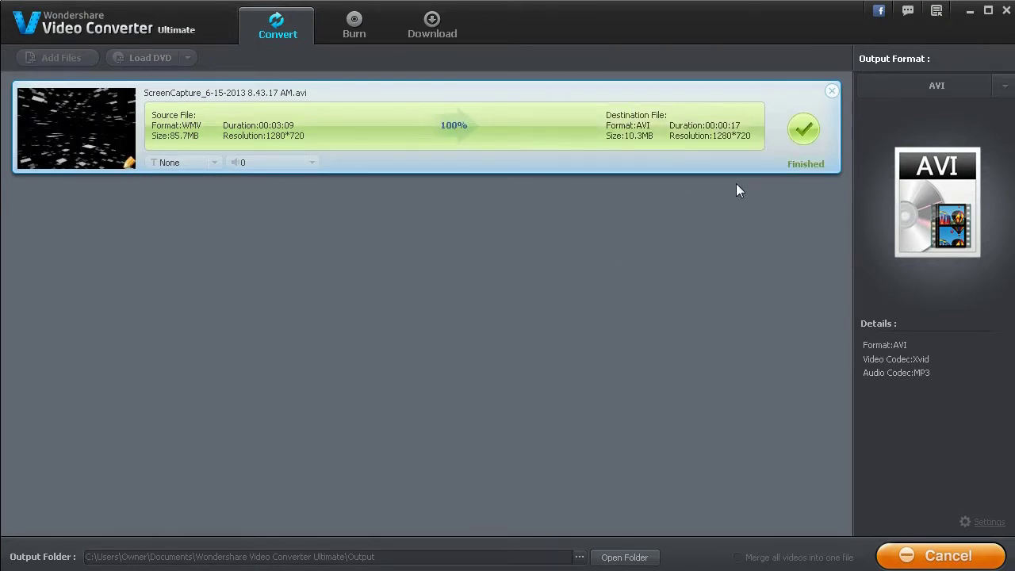
left_click(832, 92)
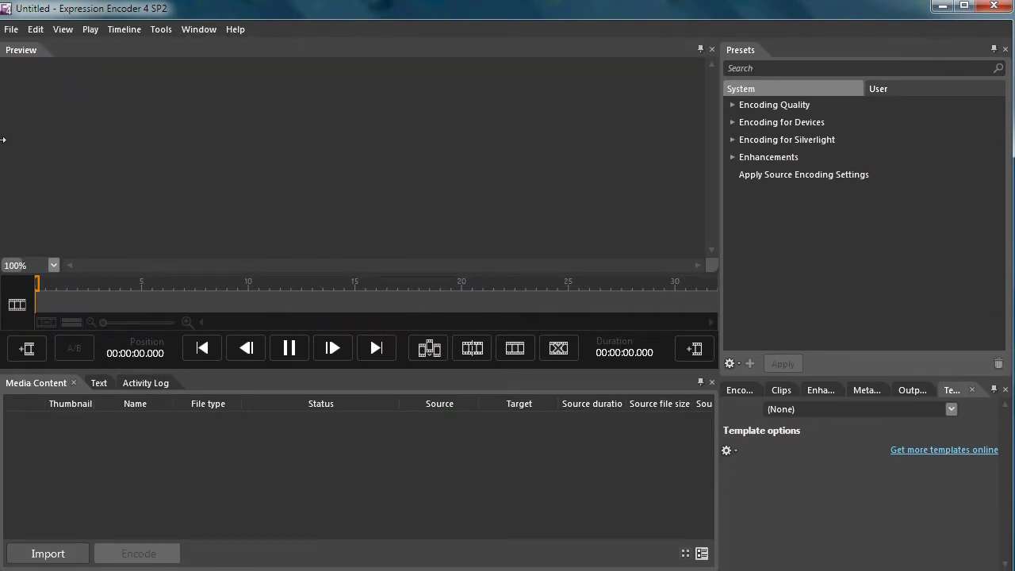
Step: Adjust the side and lower edges of the Expression Encoder window slightly inward
left_click_drag(3, 139, 5, 140)
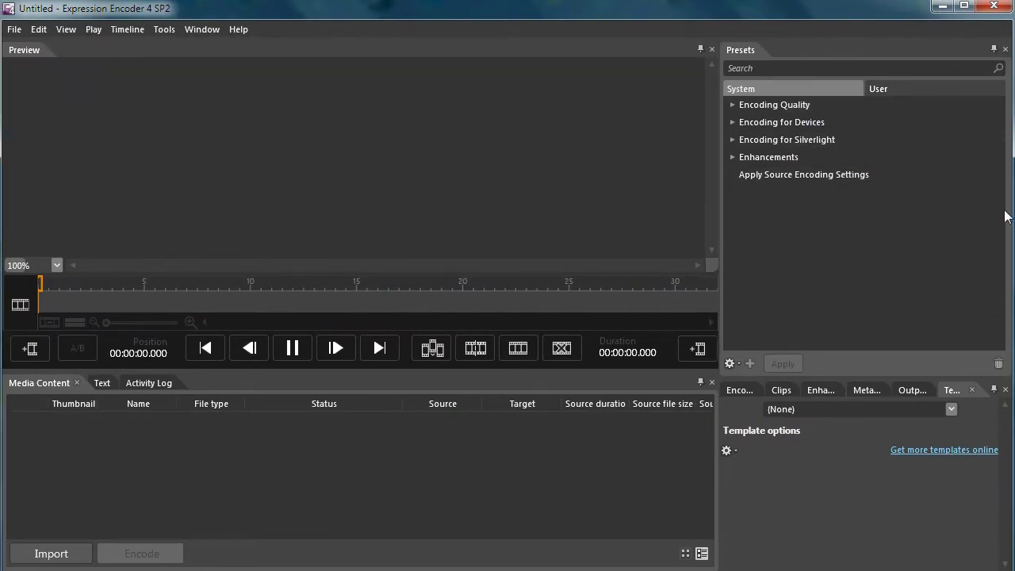
left_click_drag(1010, 208, 1008, 210)
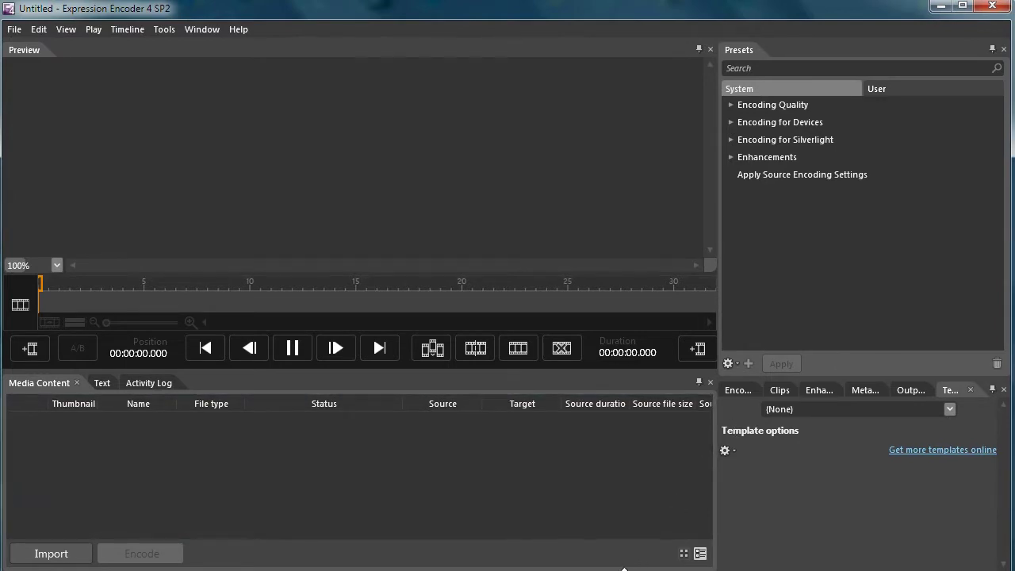
left_click_drag(624, 567, 629, 567)
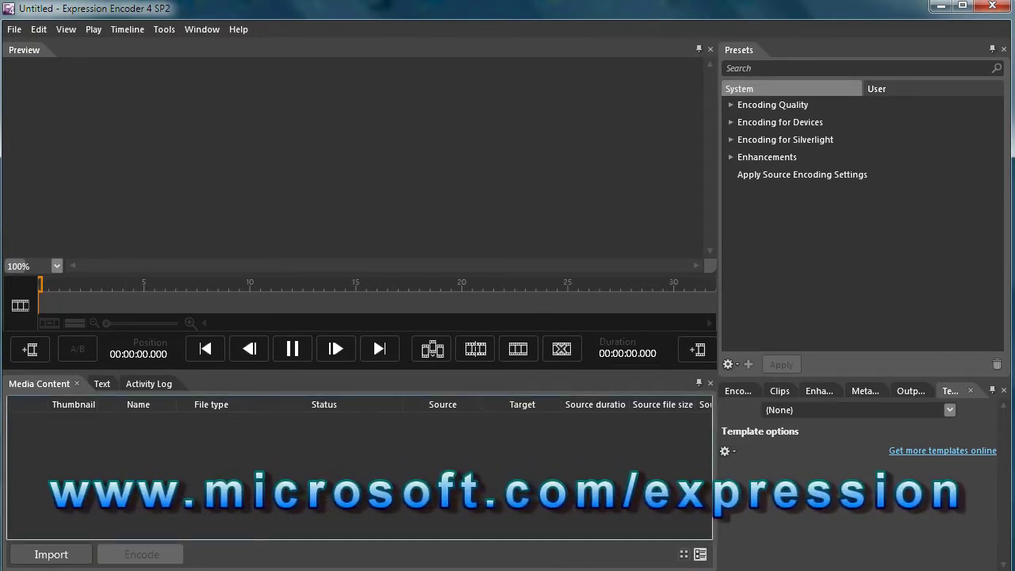
Step: Preview the available screen captures in the import dialog and import ScreenCapture_6-15-2013 8.43.17 AM.xesc
left_click(62, 557)
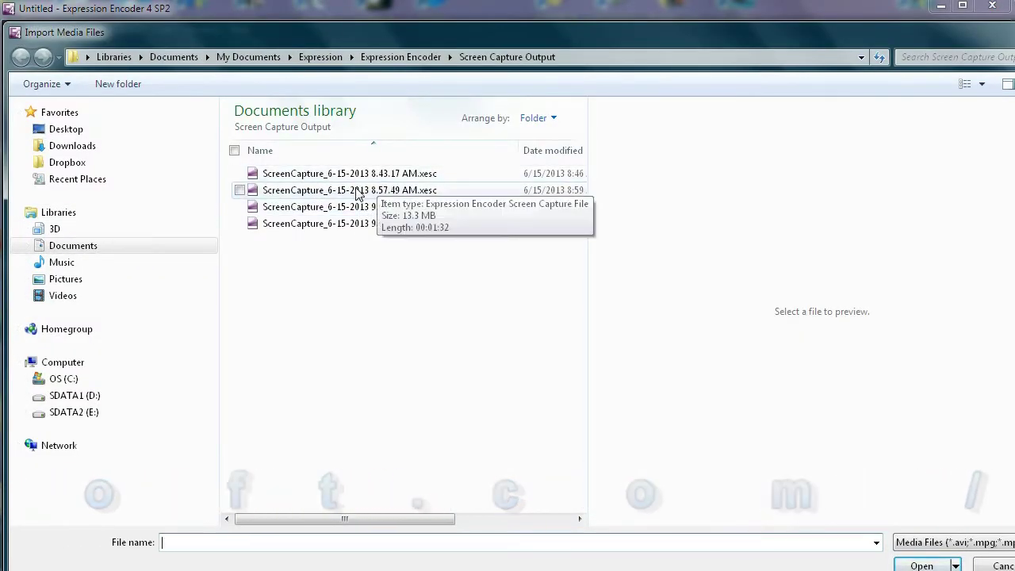
left_click_drag(590, 191, 688, 190)
left_click(435, 190)
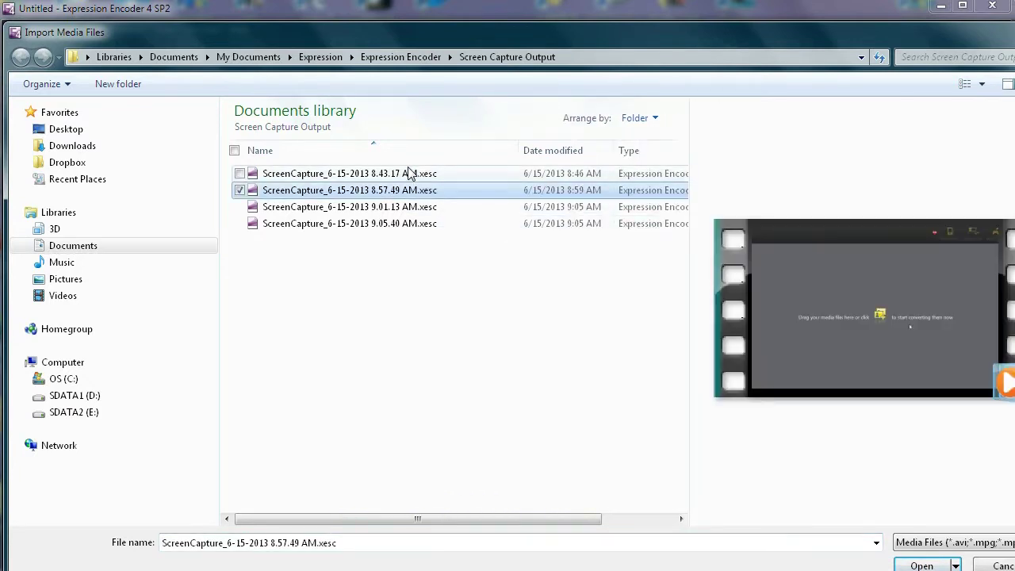
left_click(409, 173)
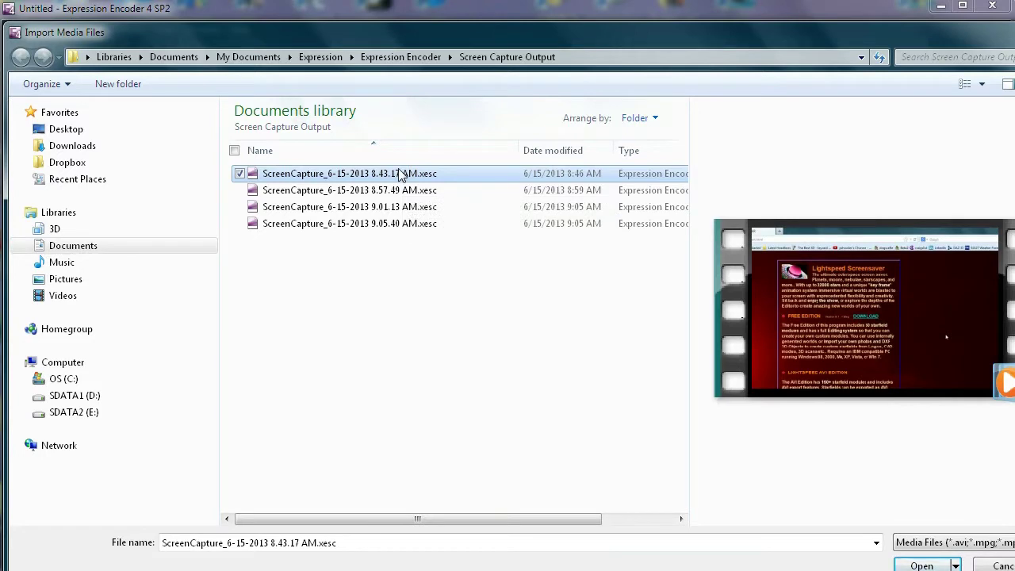
left_click(379, 208)
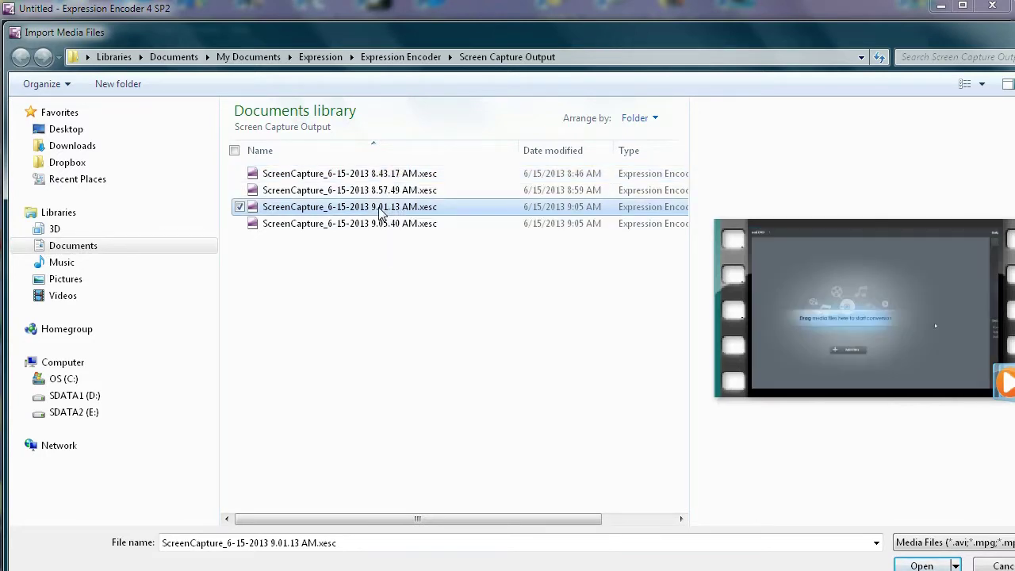
left_click(380, 223)
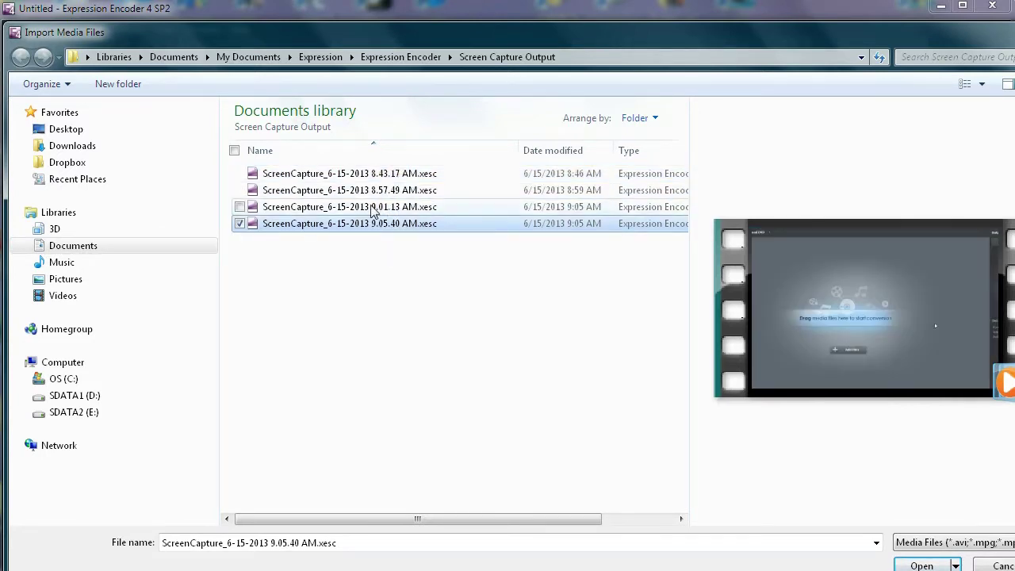
left_click(373, 174)
left_click(920, 564)
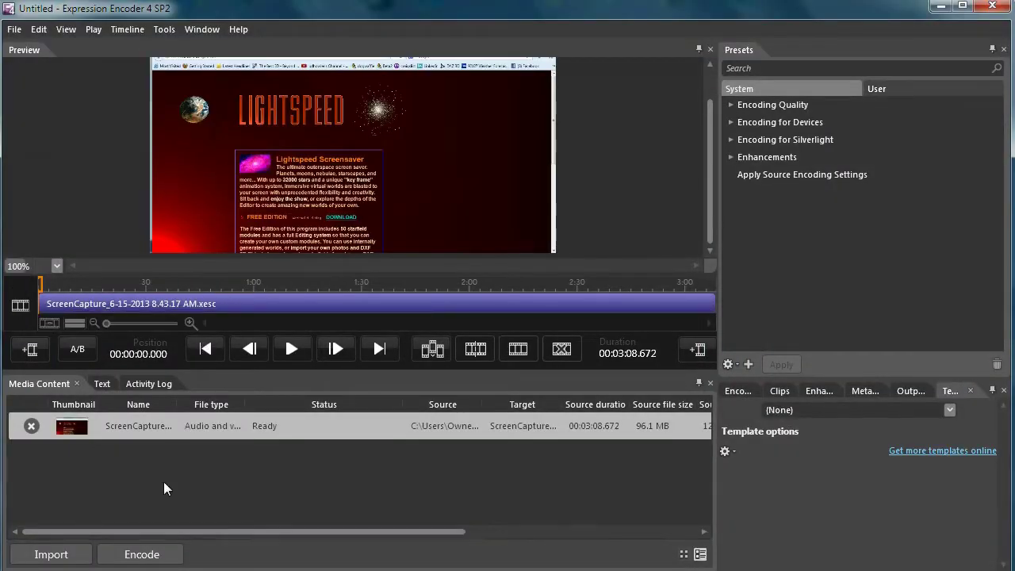
Step: Play short parts of the imported capture and scrub through its last minute to locate the starfield section
left_click(291, 349)
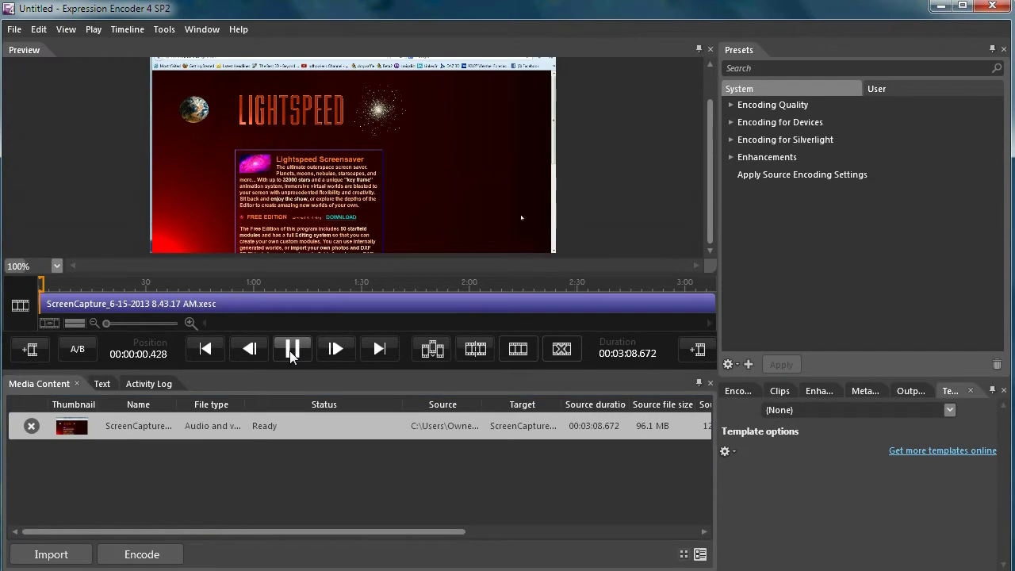
left_click(291, 349)
left_click(573, 283)
left_click(296, 347)
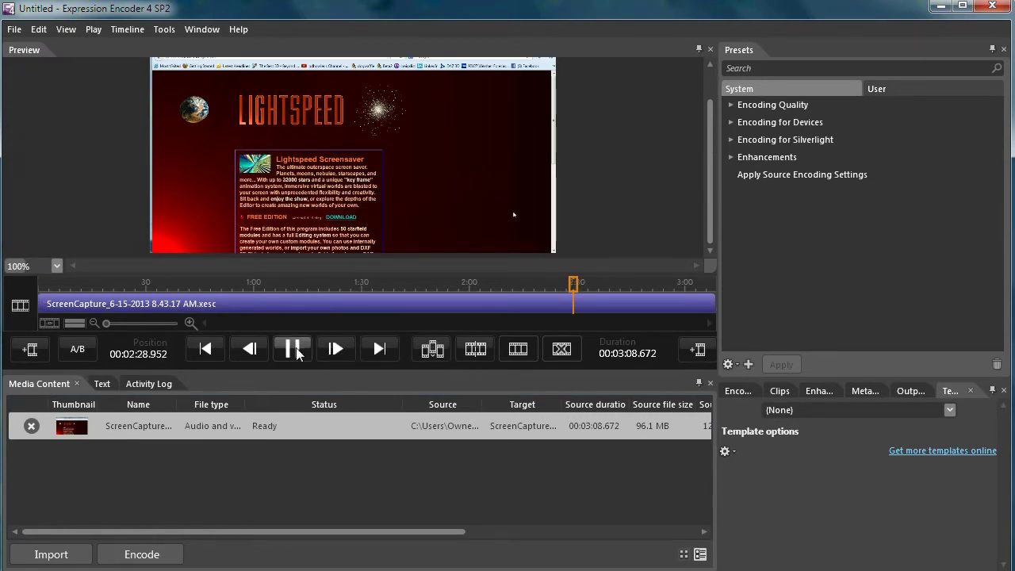
left_click(296, 347)
left_click(643, 286)
left_click_drag(643, 286, 684, 286)
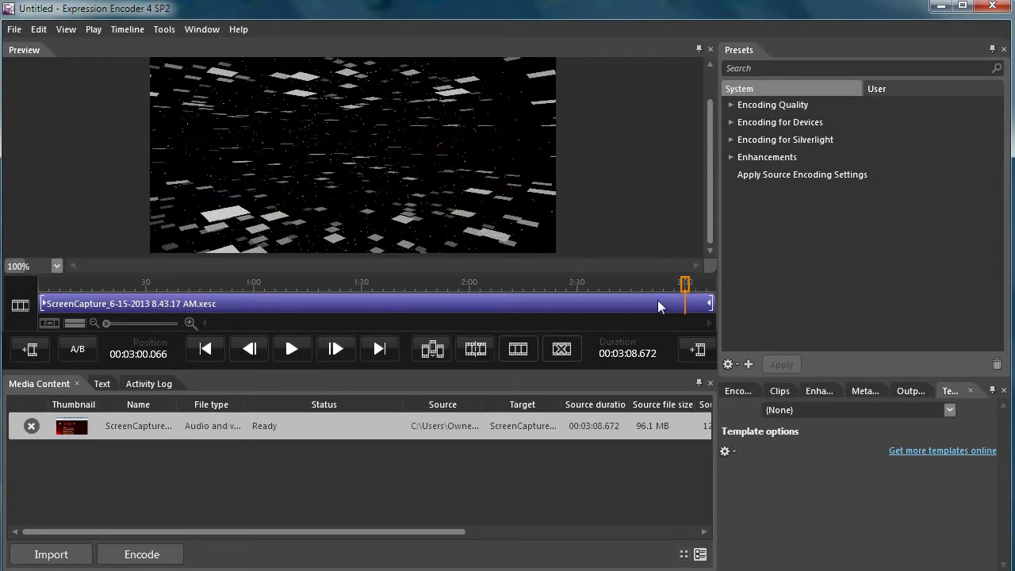
left_click_drag(686, 285, 675, 290)
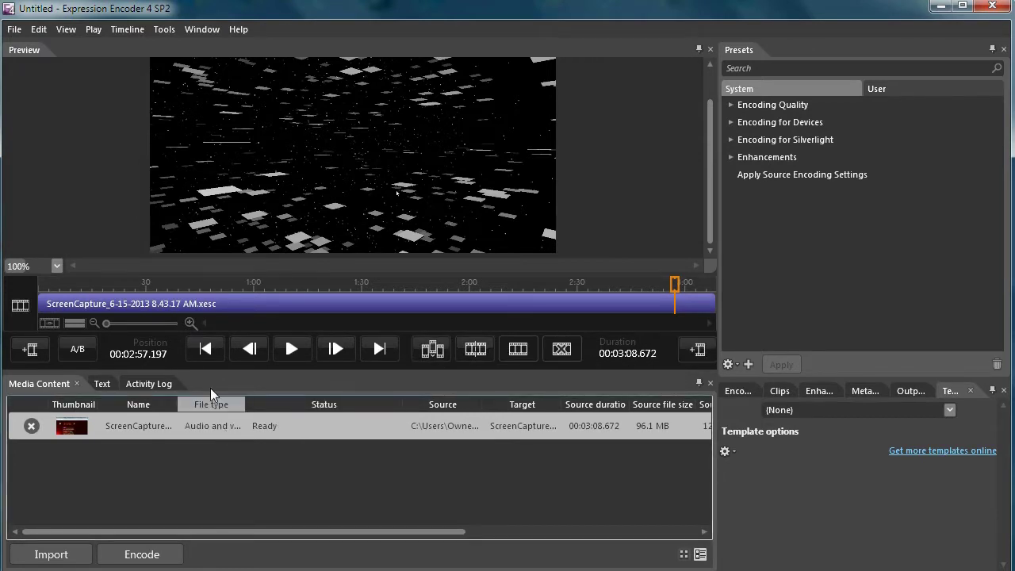
Step: Place the playhead at about 2:41.9 on the timeline, where the starfield effect is being chosen in the capture
left_click_drag(105, 323, 146, 331)
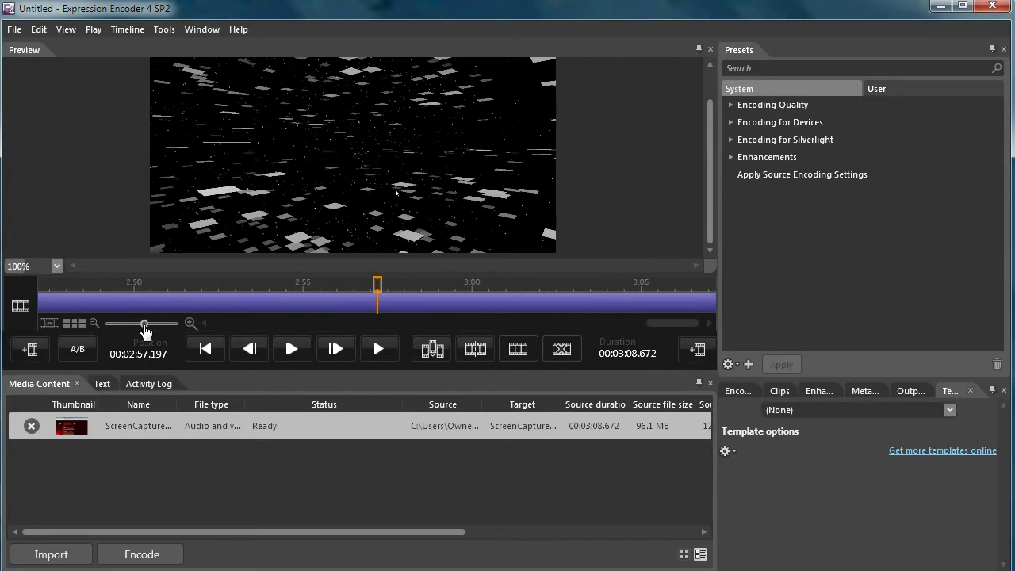
left_click_drag(606, 282, 283, 295)
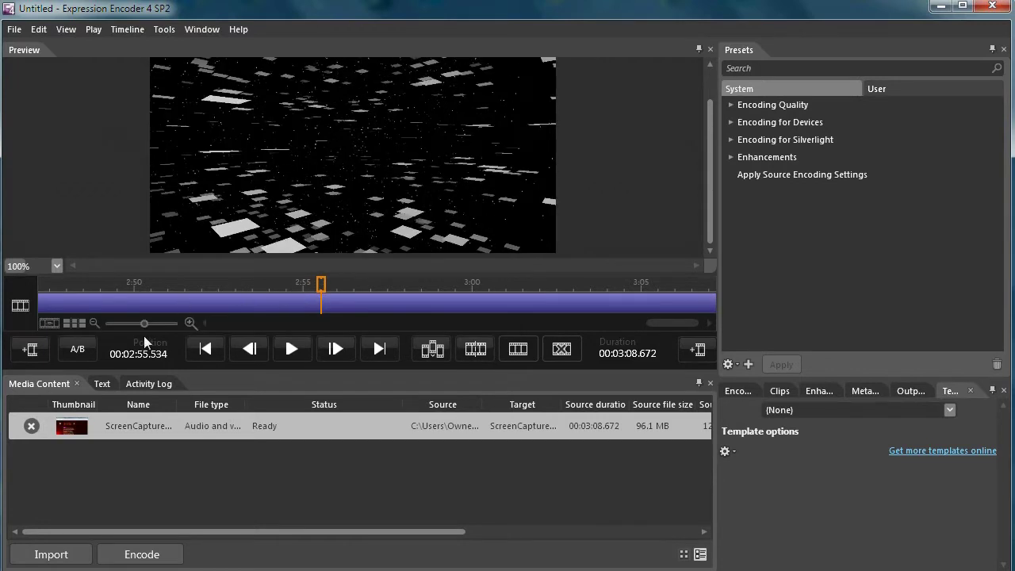
left_click(121, 286)
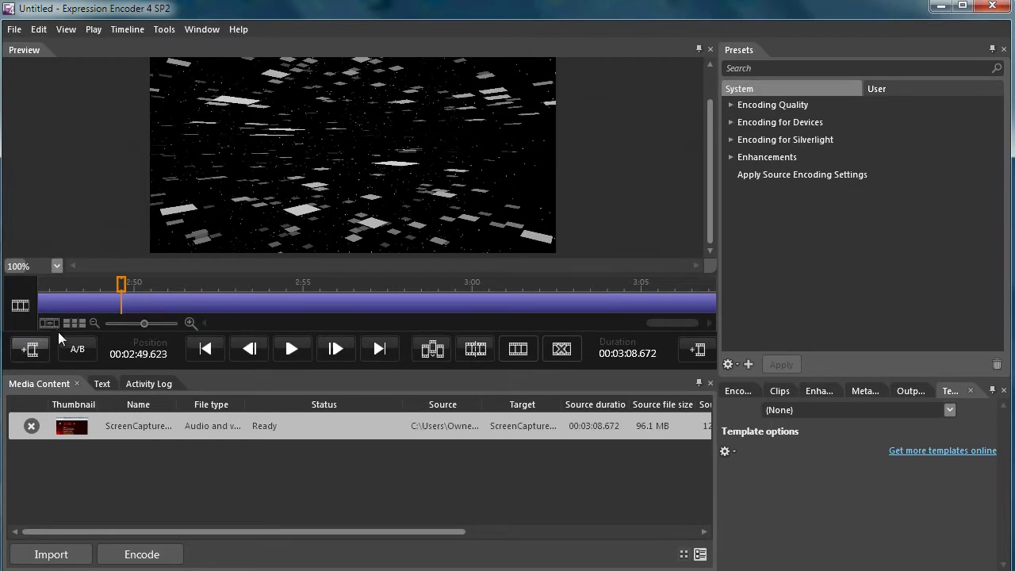
left_click_drag(143, 323, 139, 323)
left_click_drag(331, 287, 189, 287)
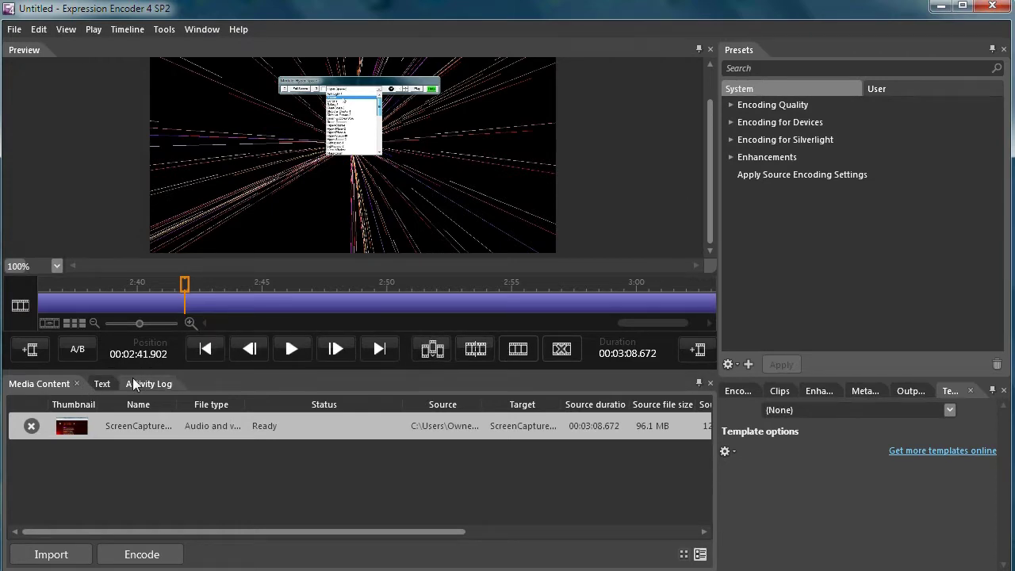
left_click(39, 29)
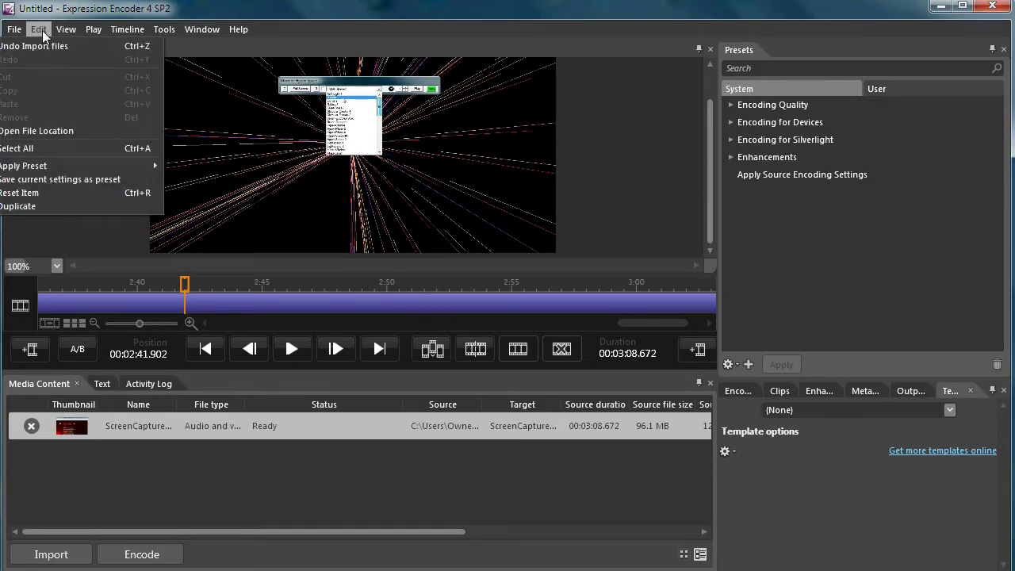
mouse_move(63, 26)
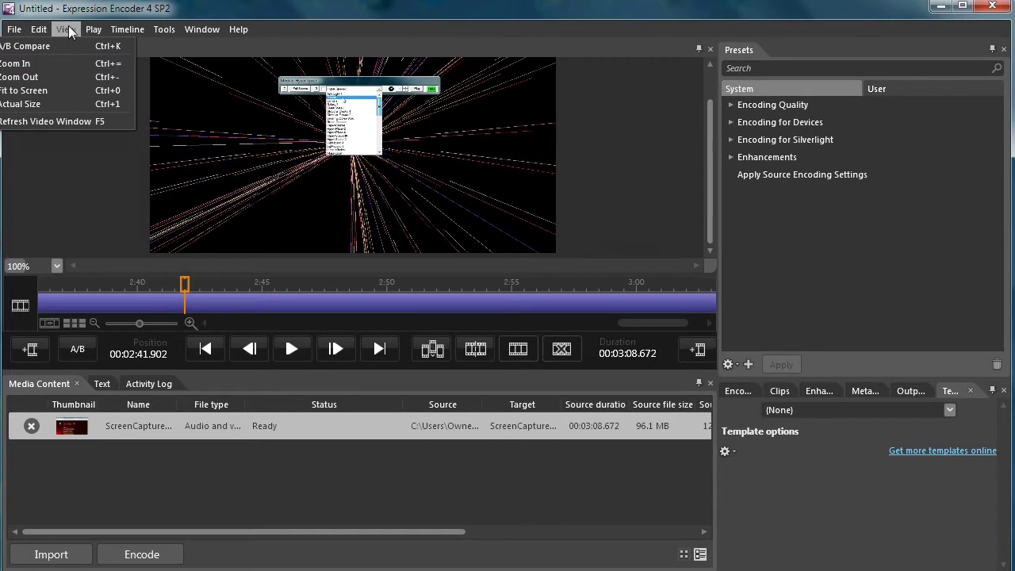
mouse_move(131, 27)
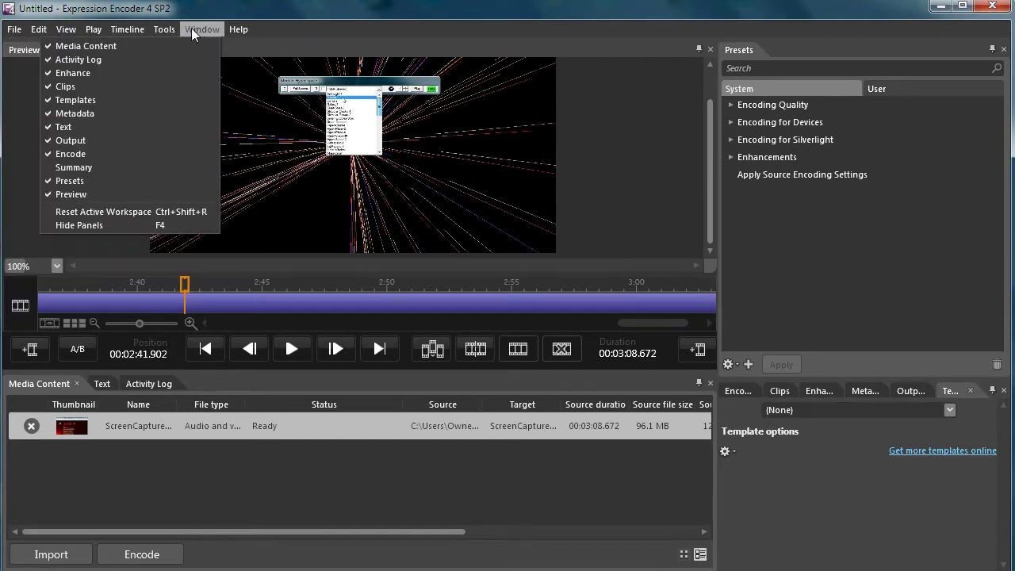
mouse_move(238, 29)
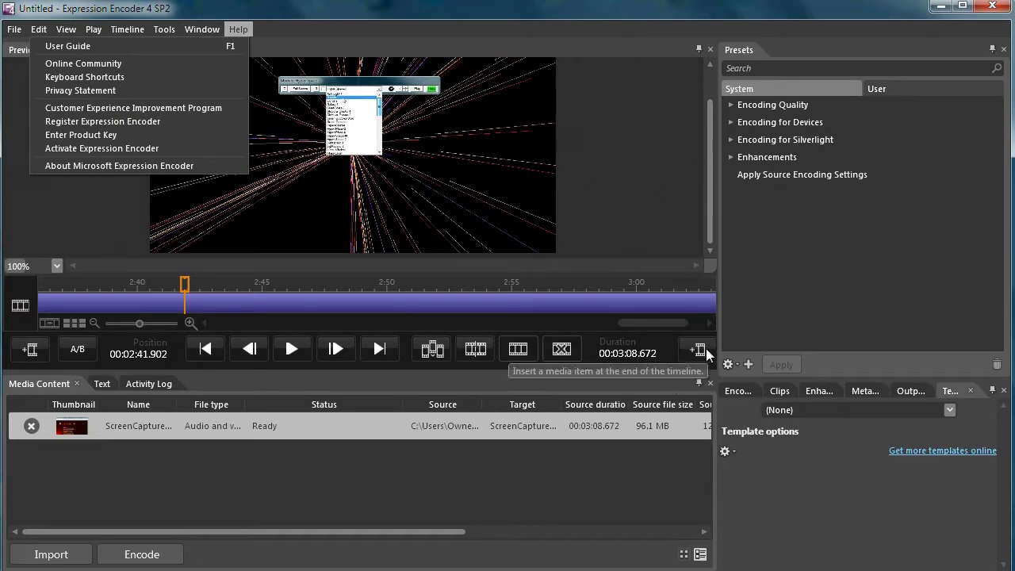
Step: Split the clip at the playhead and trim about 0.25 seconds off the start of the second part
left_click(471, 352)
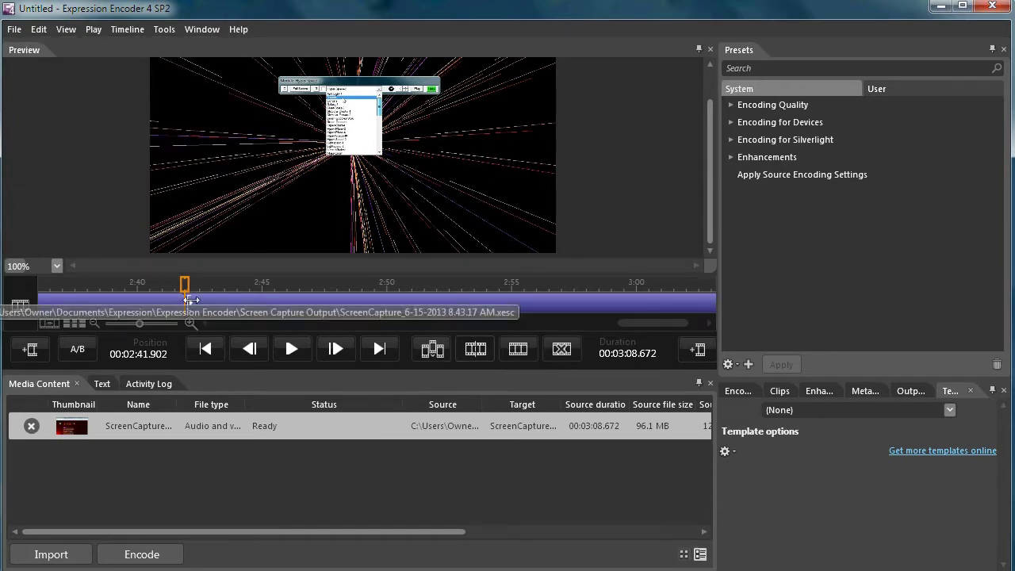
mouse_move(189, 300)
left_mouse_down()
mouse_move(210, 298)
mouse_move(191, 304)
left_mouse_up()
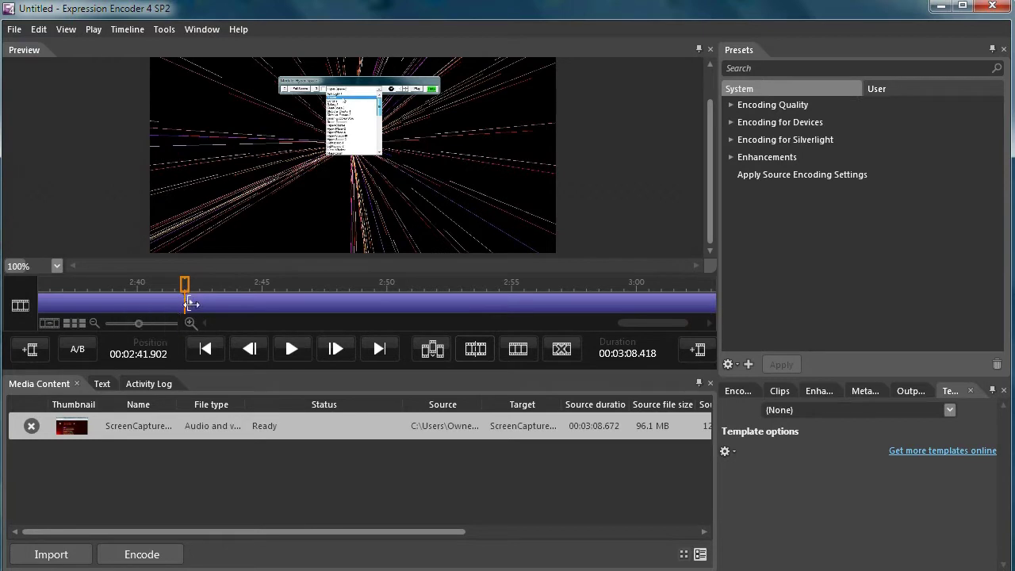
Step: Play the second part from about 2:50, split it at about 2:56.1, and move the playhead into the last clip
left_click(510, 286)
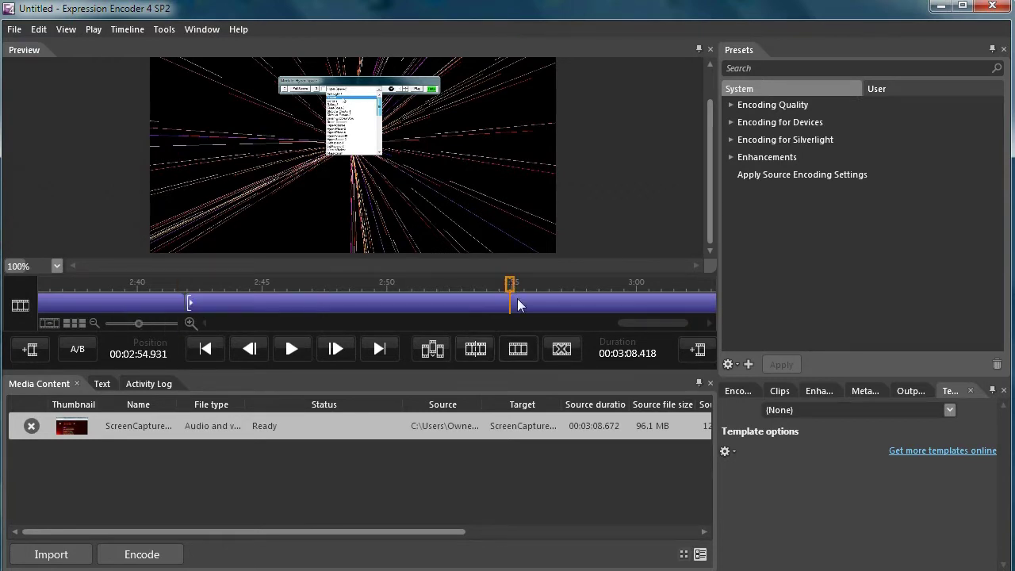
left_click(657, 283)
mouse_move(655, 287)
left_mouse_down()
mouse_move(499, 292)
mouse_move(524, 276)
mouse_move(646, 280)
left_mouse_up()
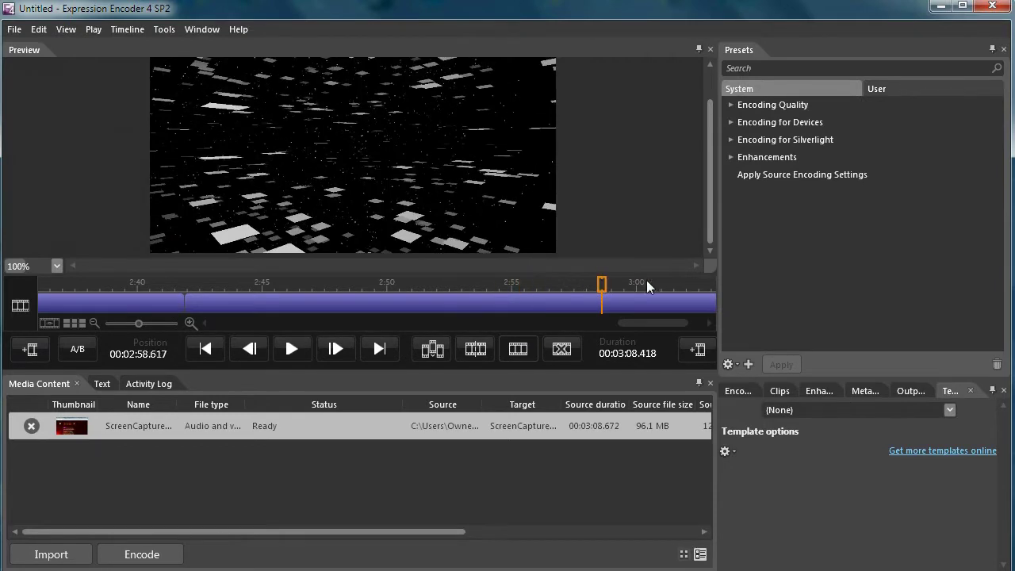
left_click(394, 283)
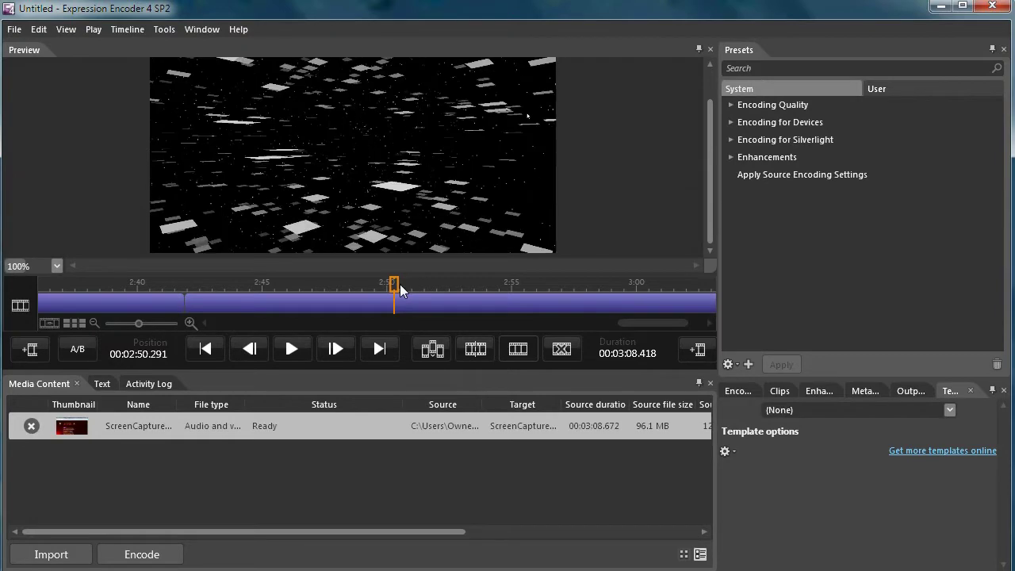
left_click(291, 349)
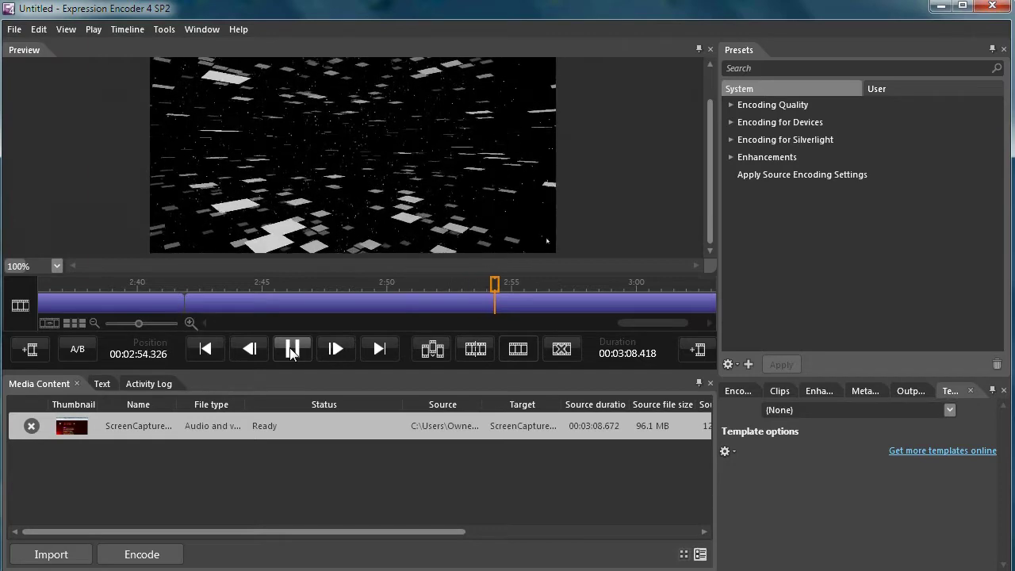
left_click(291, 350)
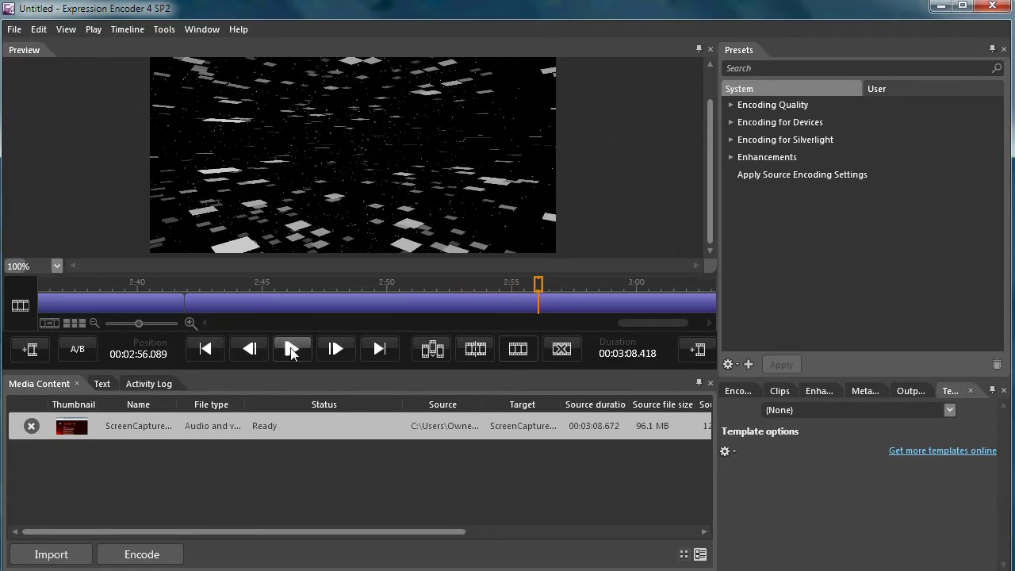
left_click(479, 354)
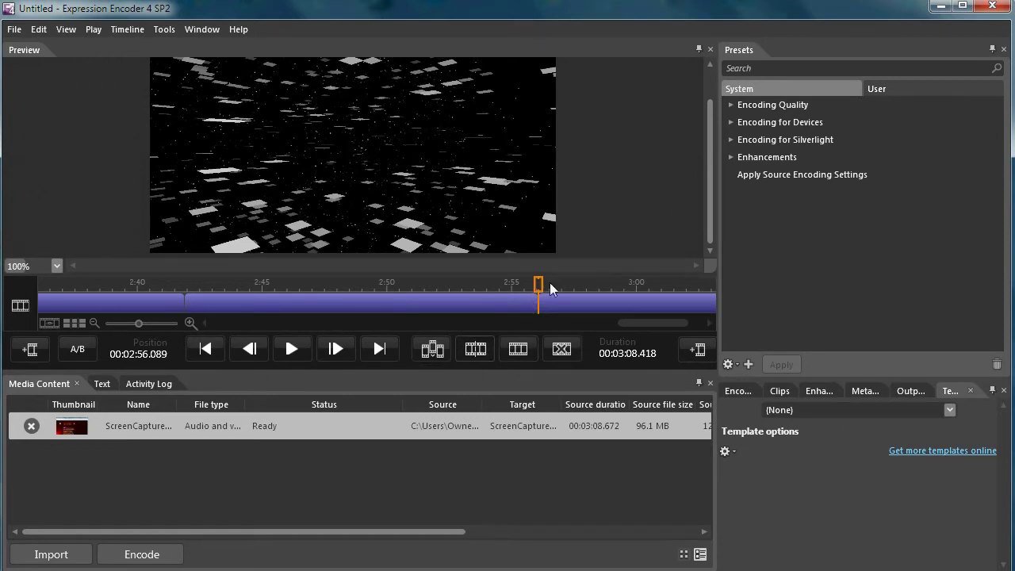
left_click(596, 307)
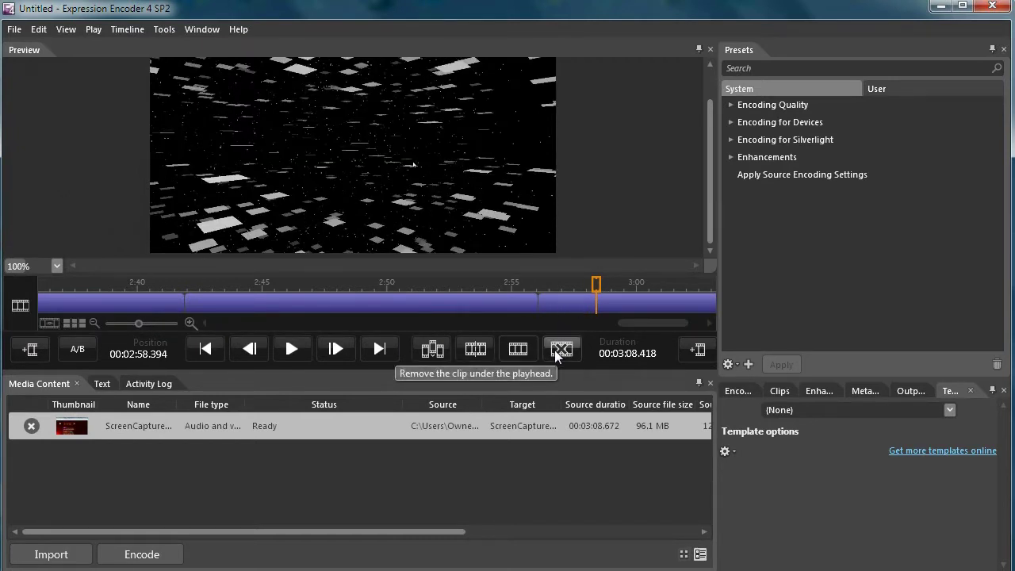
Step: Remove the last clip and the first clip from the timeline, keeping only the starfield clip between them
left_click(557, 350)
left_click(231, 305)
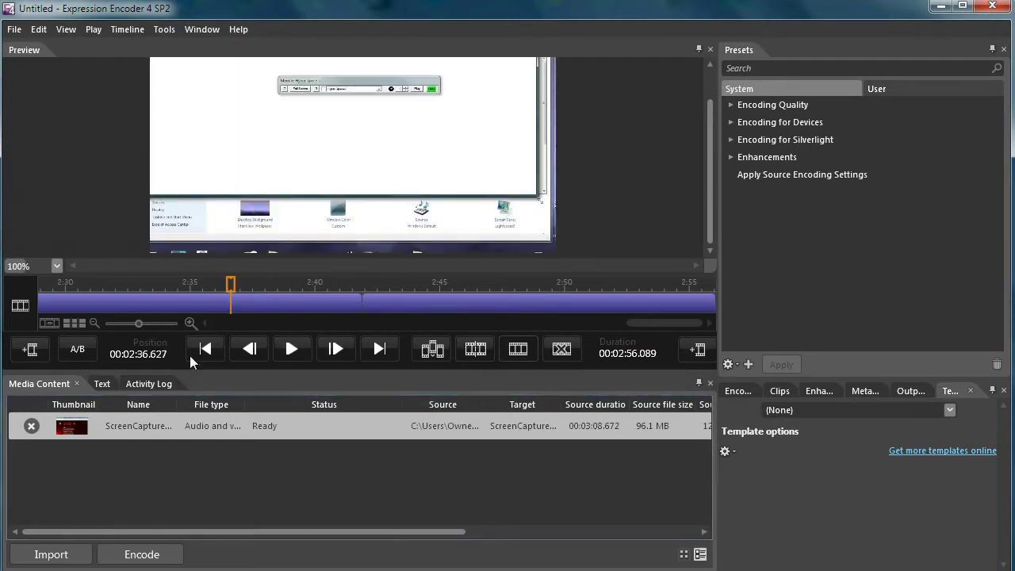
left_click_drag(139, 324, 97, 326)
left_click(692, 305)
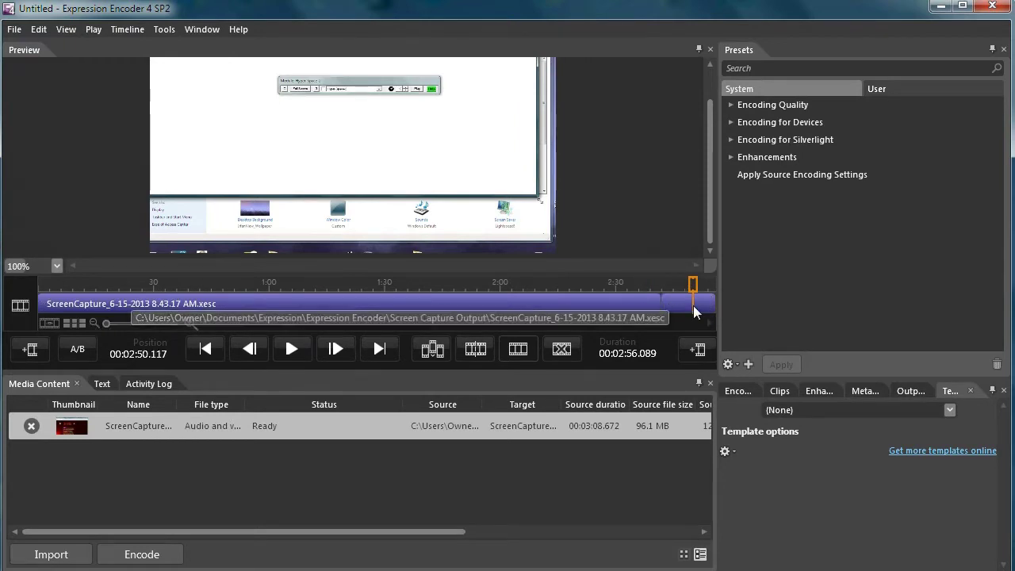
left_click(597, 301)
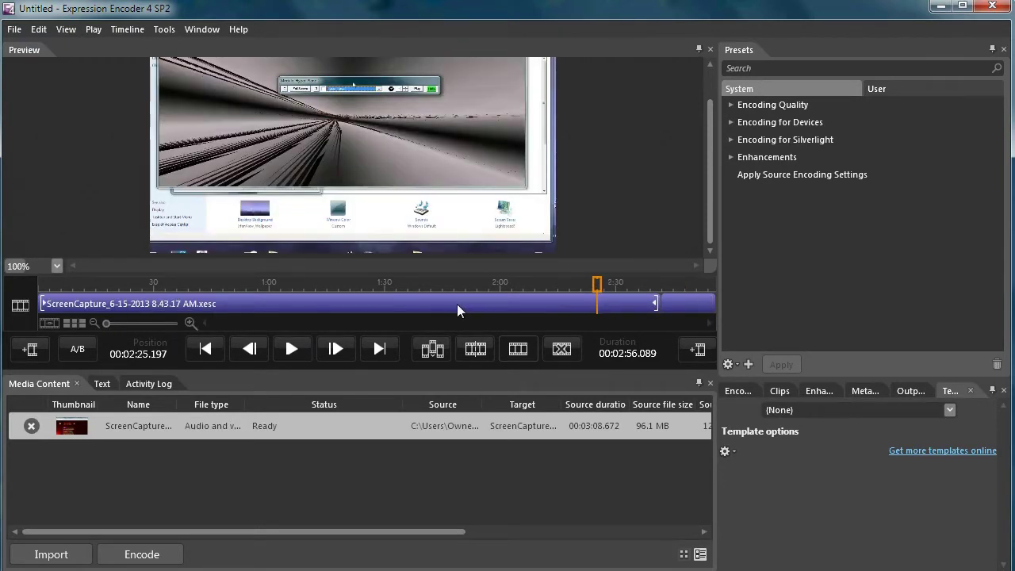
left_click(563, 350)
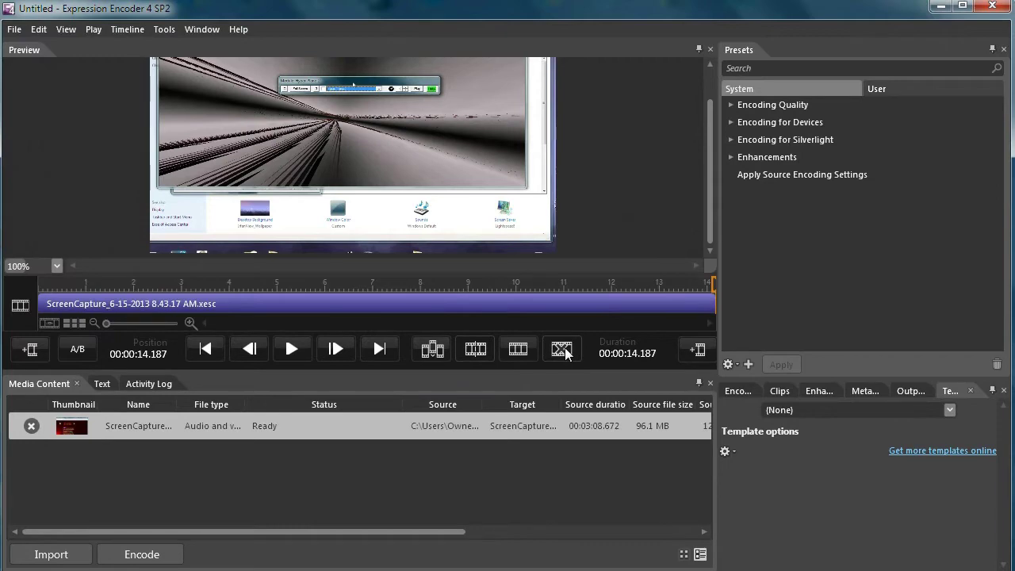
Step: Play the remaining starfield clip from its start to about 6 seconds and start encoding it
left_click(48, 288)
left_click(294, 350)
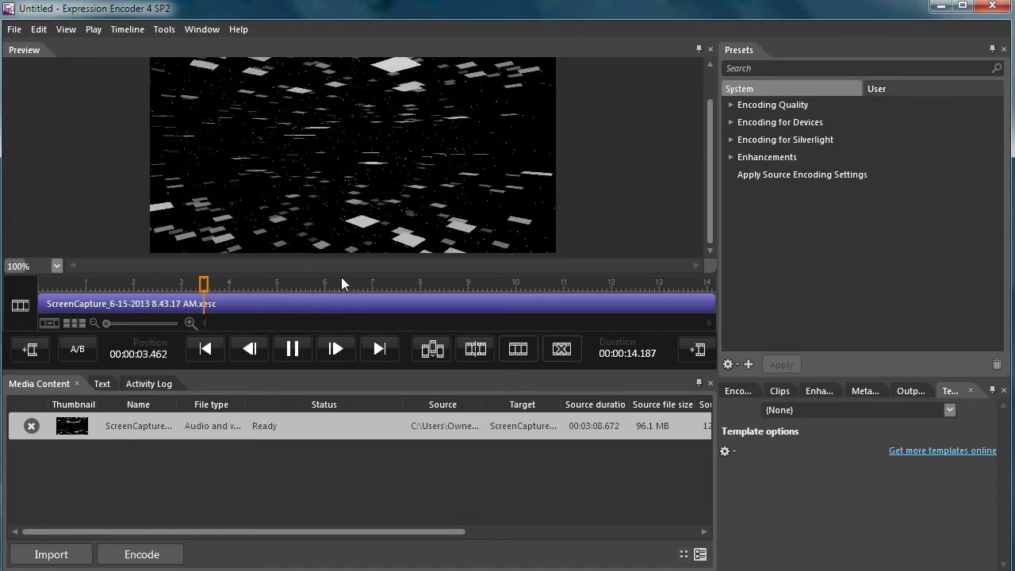
left_click(289, 350)
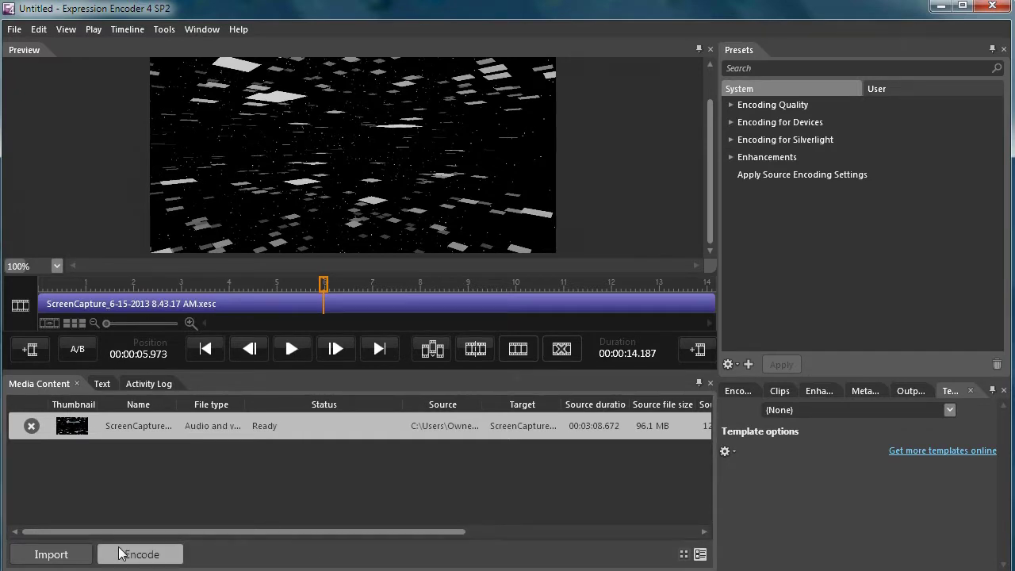
left_click(162, 553)
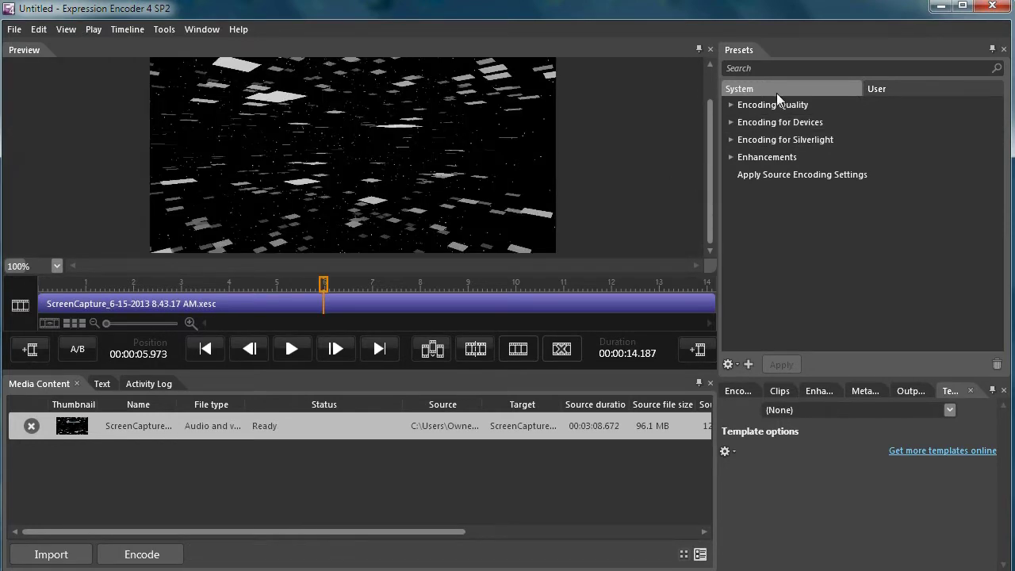
Step: Examine the system encoding presets for devices, including WMV and IIS Smooth Streaming, and the preset groups for Silverlight
left_click(731, 106)
left_click(730, 106)
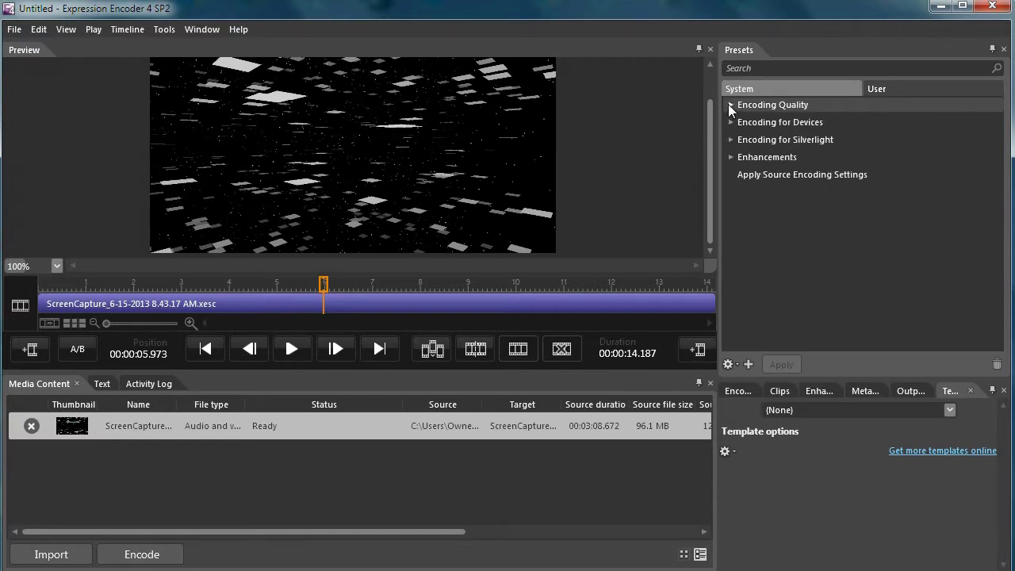
left_click(730, 123)
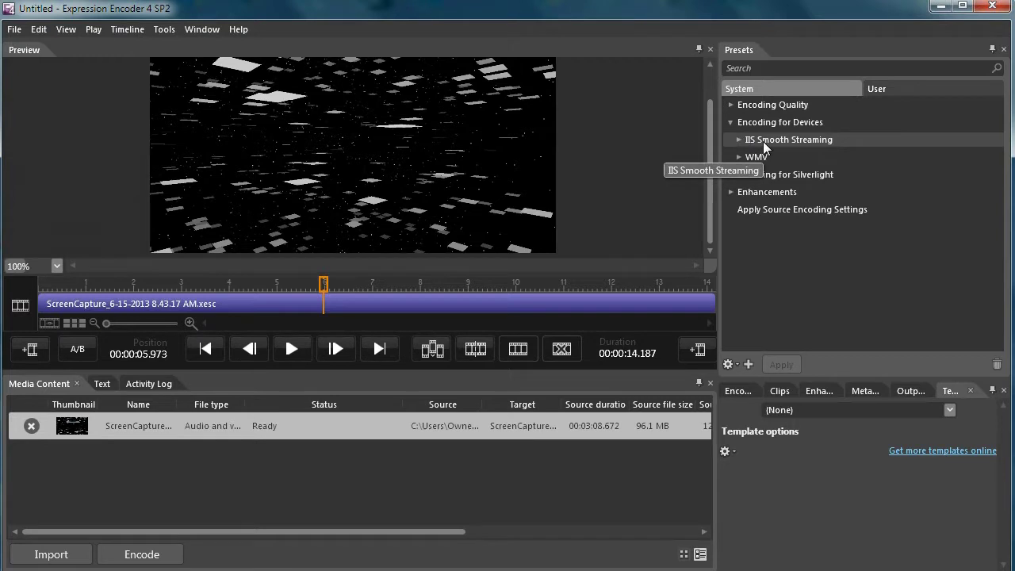
left_click(736, 157)
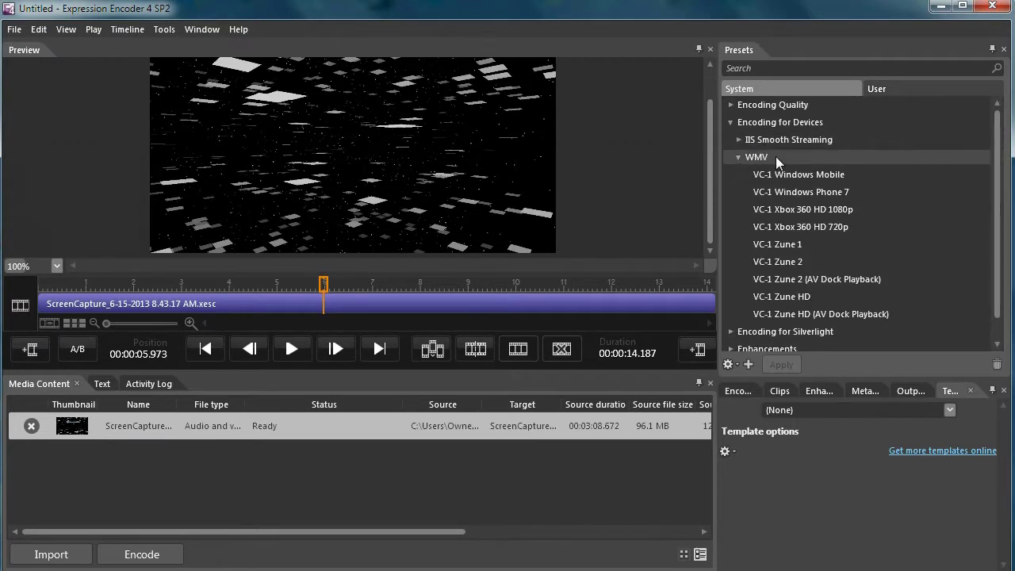
left_click(737, 139)
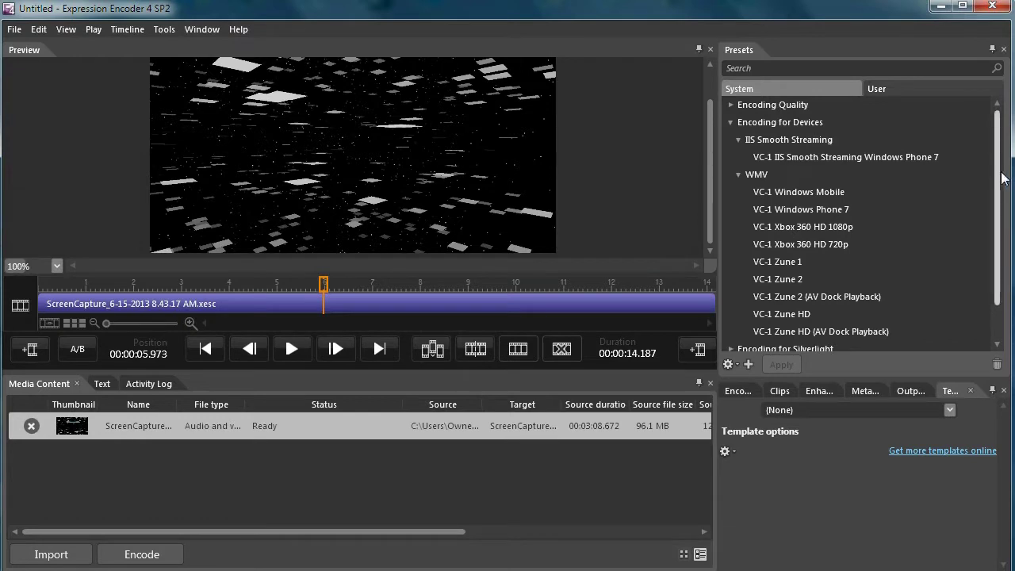
left_click_drag(999, 176, 992, 280)
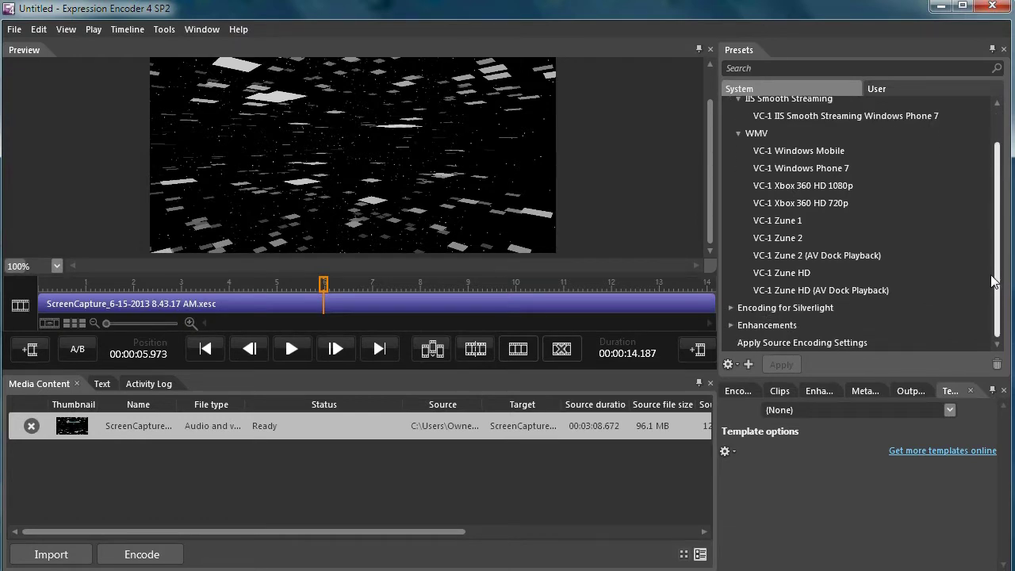
left_click(731, 308)
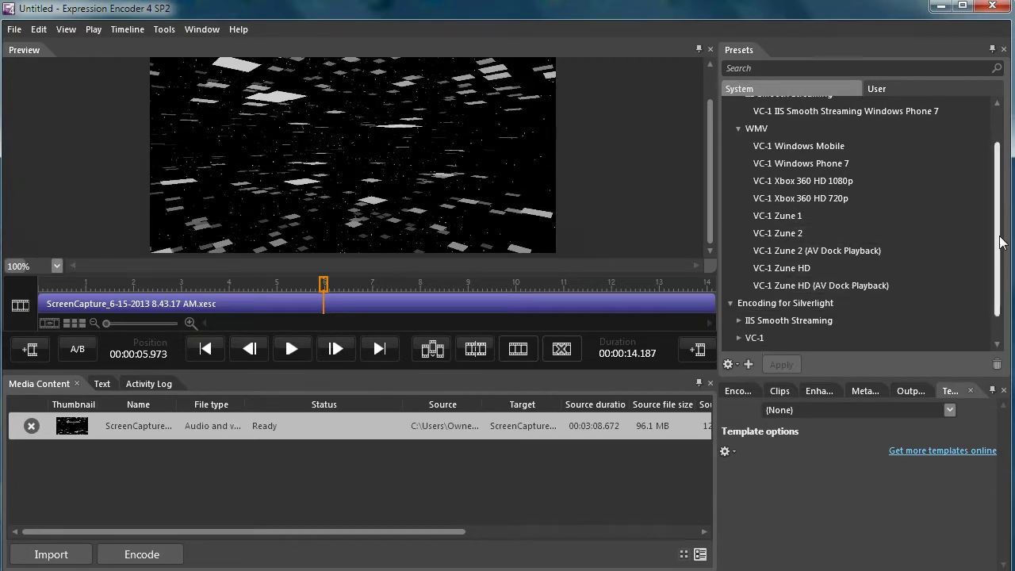
scroll(1001, 301, "down", 1)
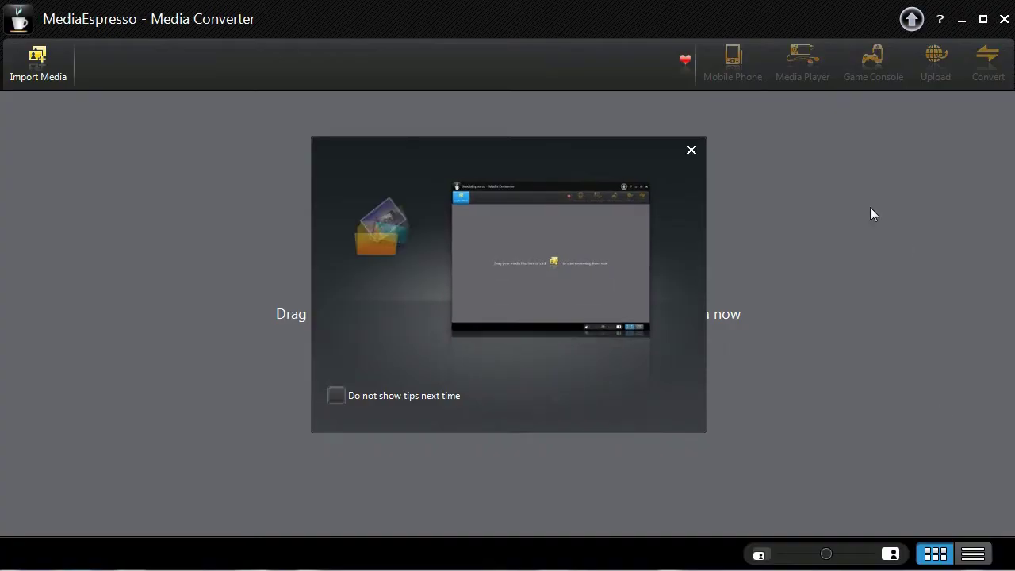
Step: In MediaEspresso, dismiss the tips, start importing by file, and preview the WMV in the 6-15-2013 8.48.40 AM output folder
left_click(691, 150)
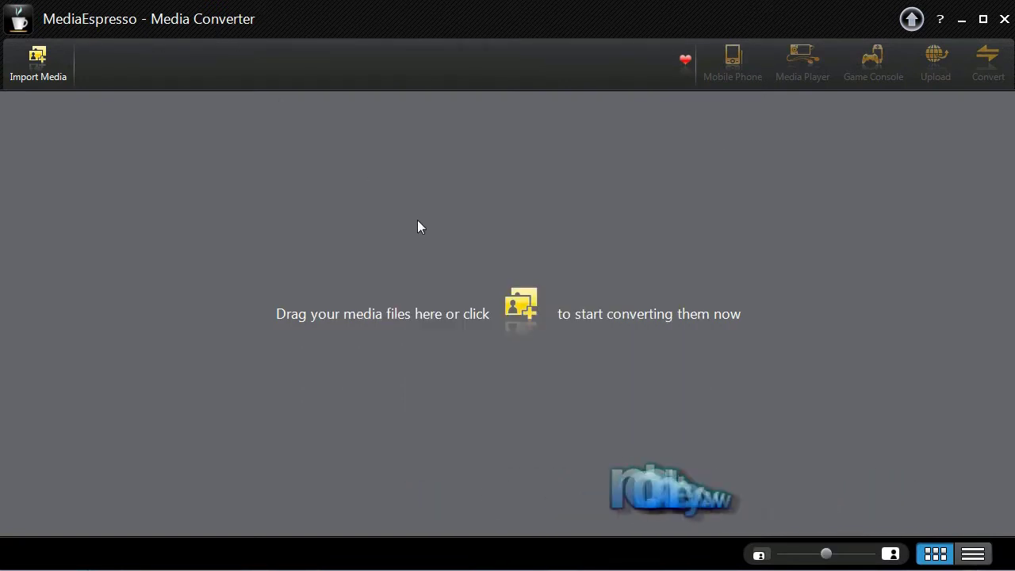
left_click(38, 64)
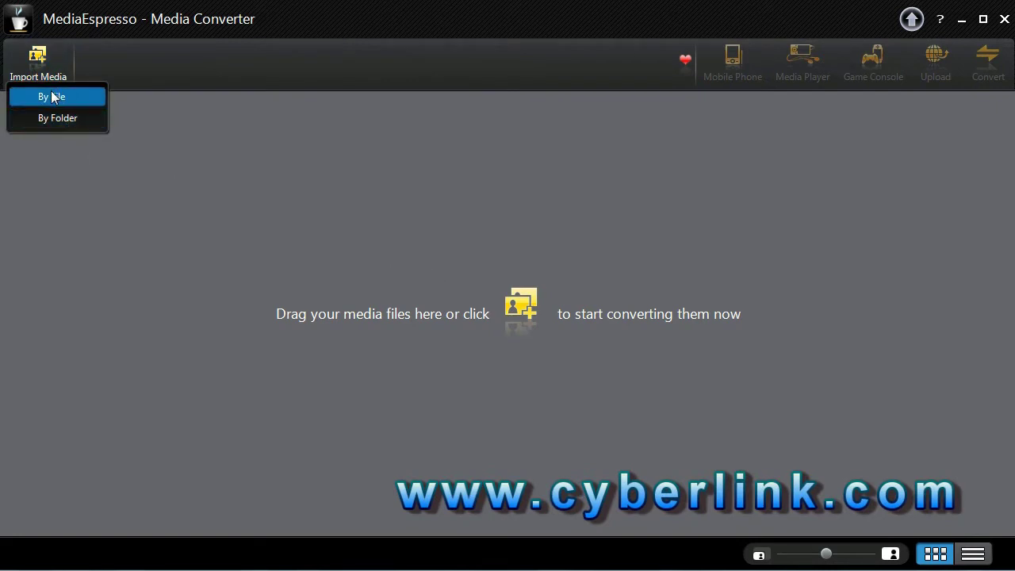
left_click(54, 97)
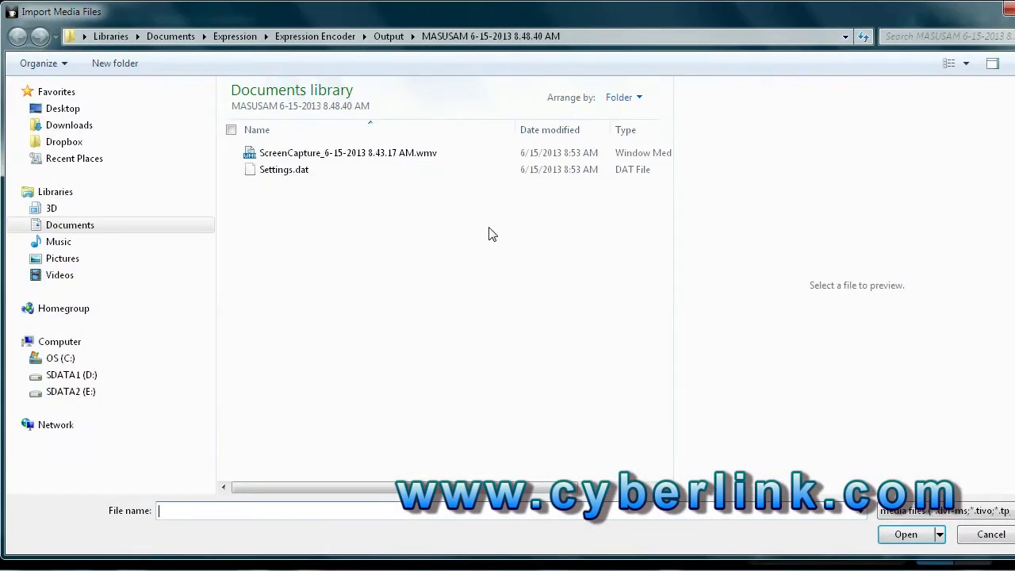
left_click(300, 155)
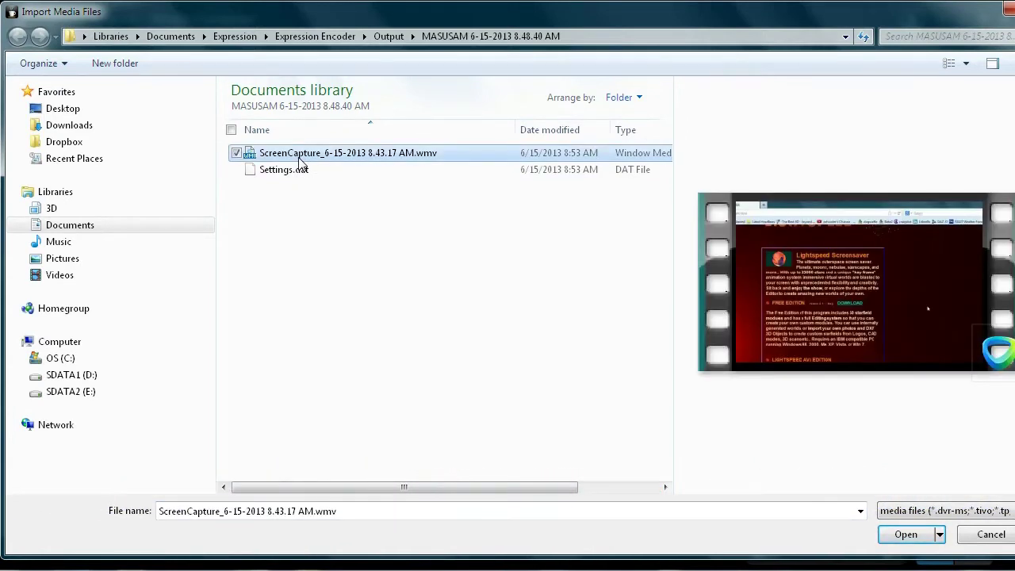
Step: Import ScreenCapture_6-15-2013 8.43.17 AM.wmv from the 6-15-2013 9.05.29 AM folder inside Expression Encoder's Output folder
left_click(389, 35)
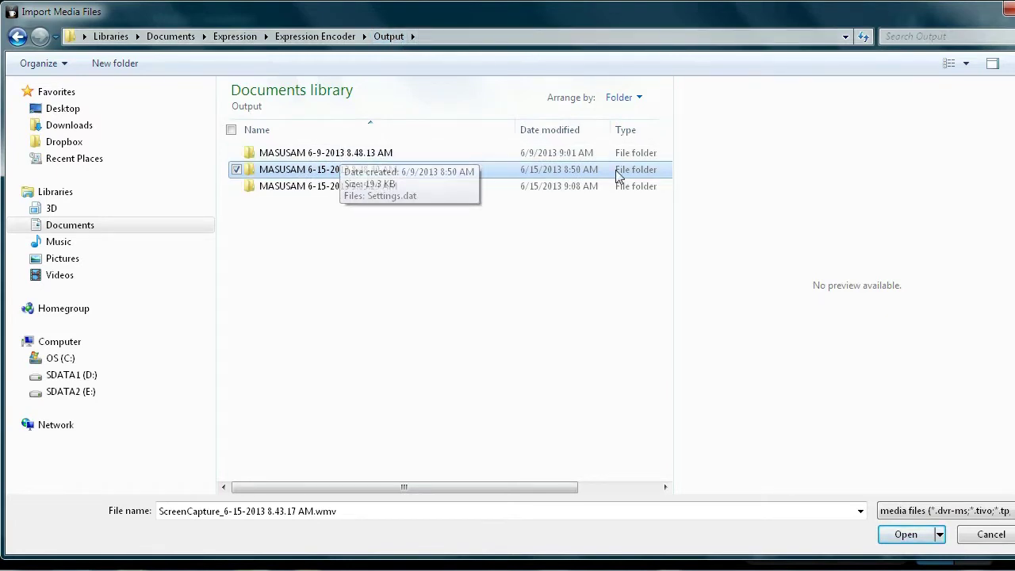
double_click(350, 157)
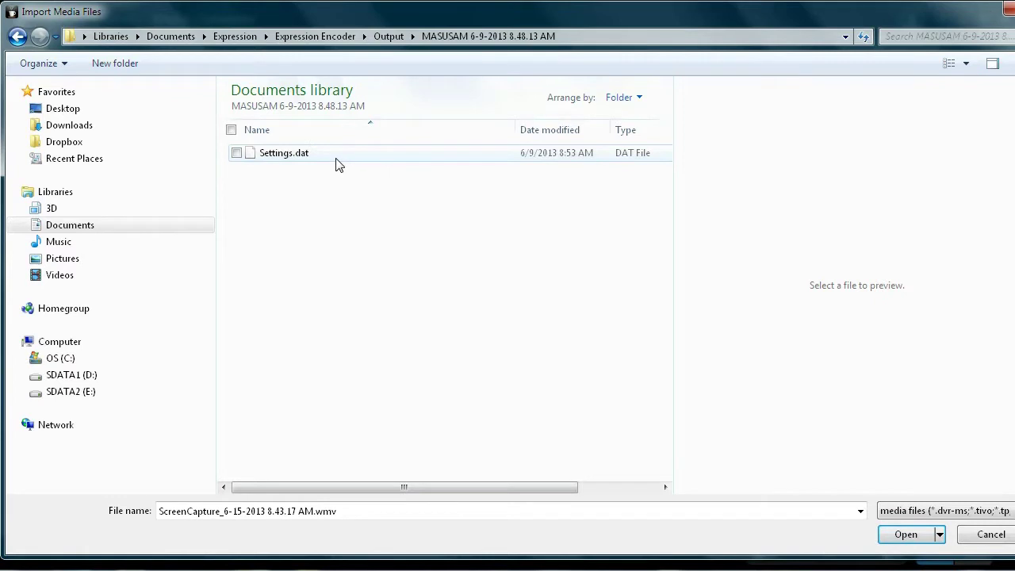
left_click(388, 36)
double_click(310, 190)
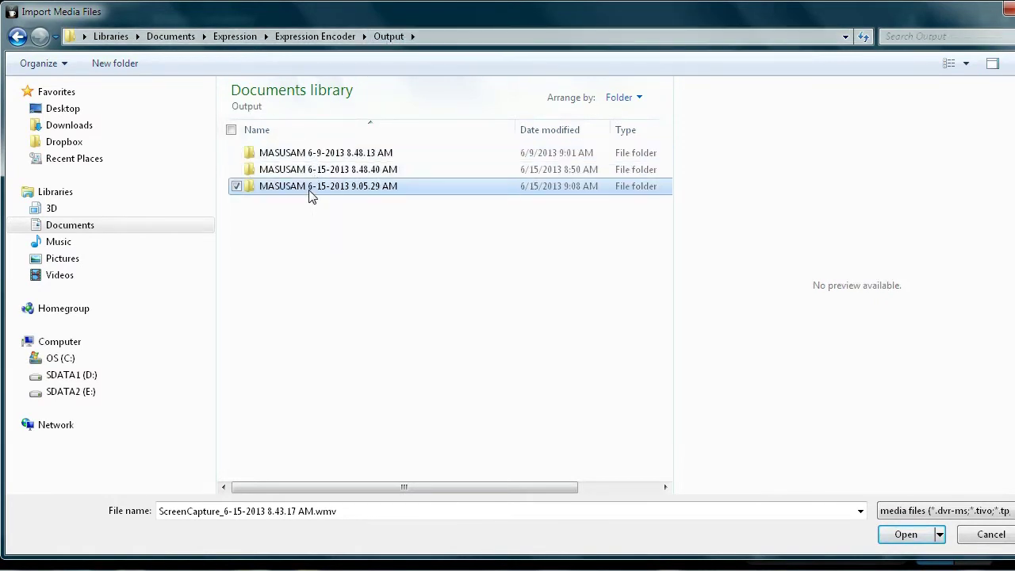
left_click(320, 156)
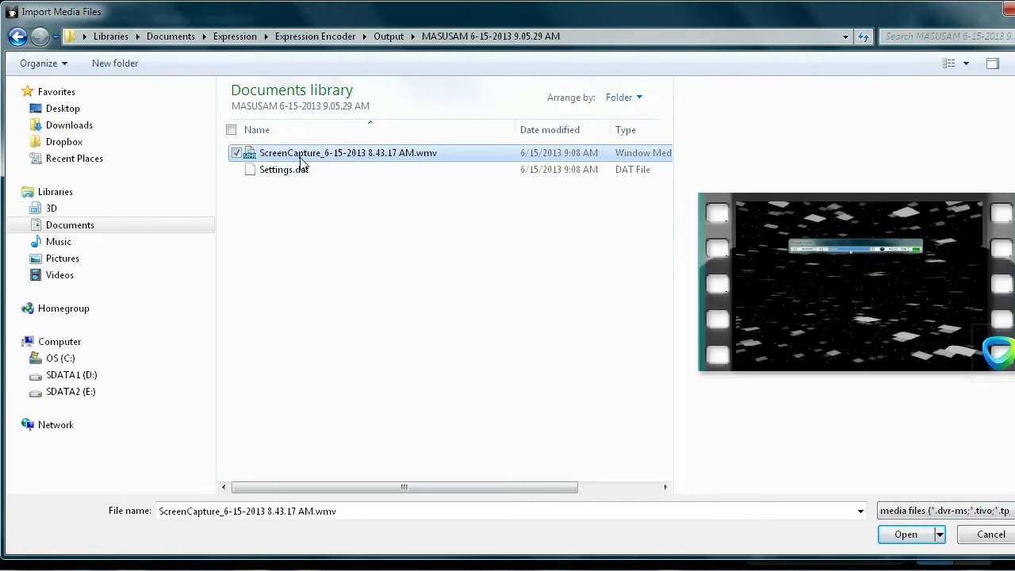
double_click(301, 158)
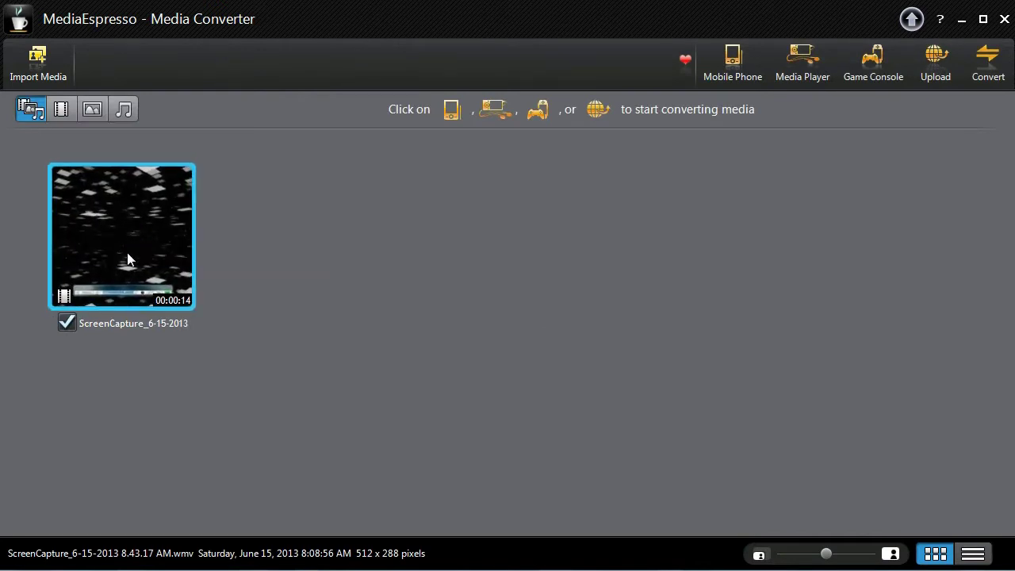
Step: Play the imported starfield clip in the preview, pause it, and return to the media list
double_click(128, 229)
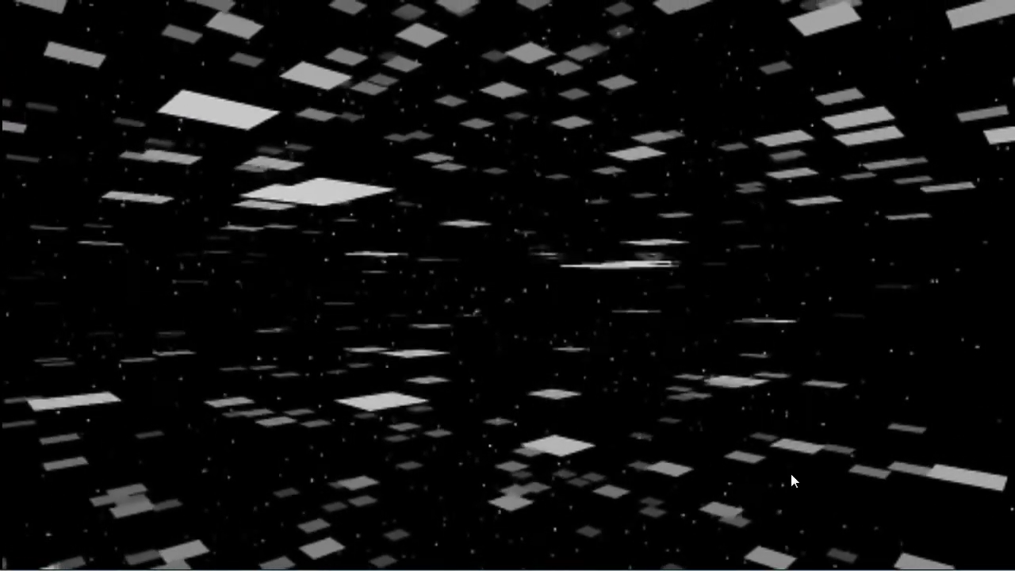
mouse_move(804, 487)
left_click(509, 549)
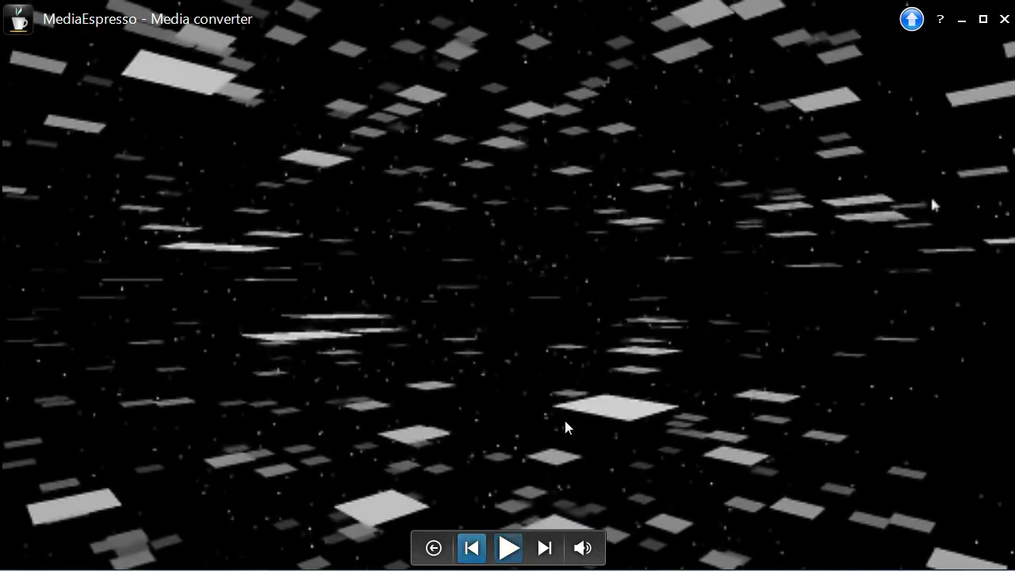
double_click(788, 436)
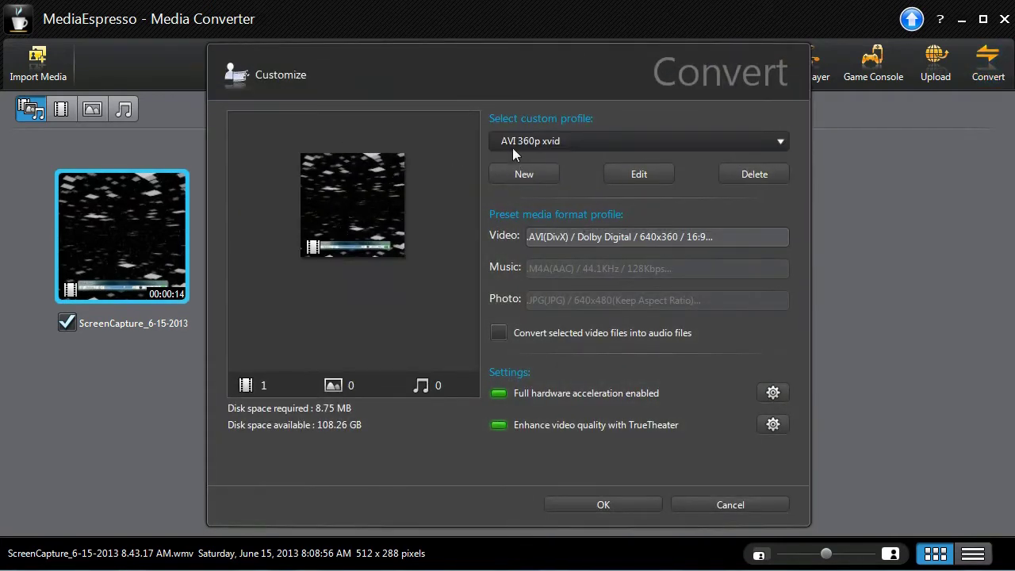
Step: Select the DailyDose 1280x720 custom profile to view its format, and switch back to AVI 360p xvid
left_click(524, 141)
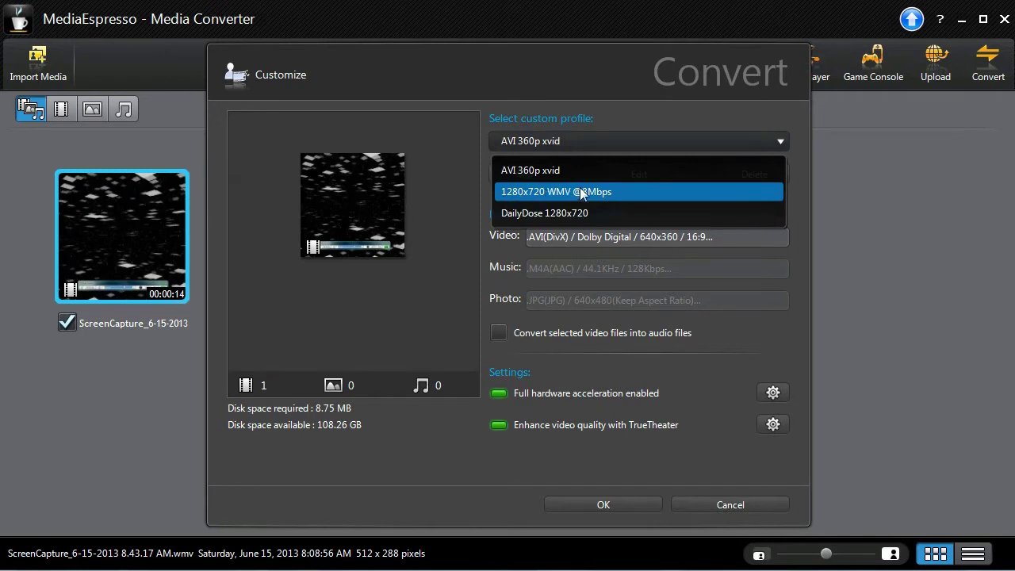
left_click(548, 213)
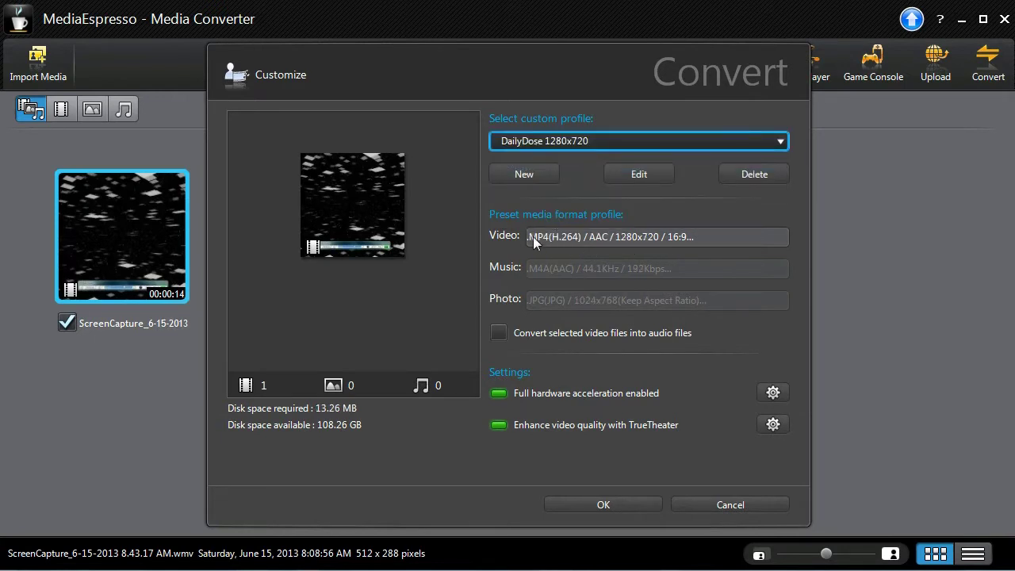
left_click(548, 137)
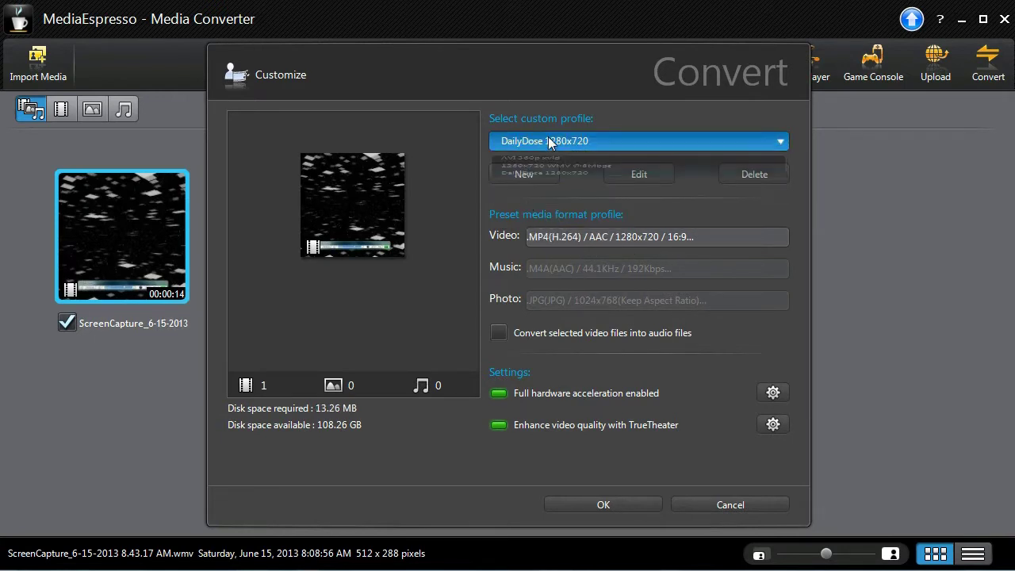
left_click(520, 169)
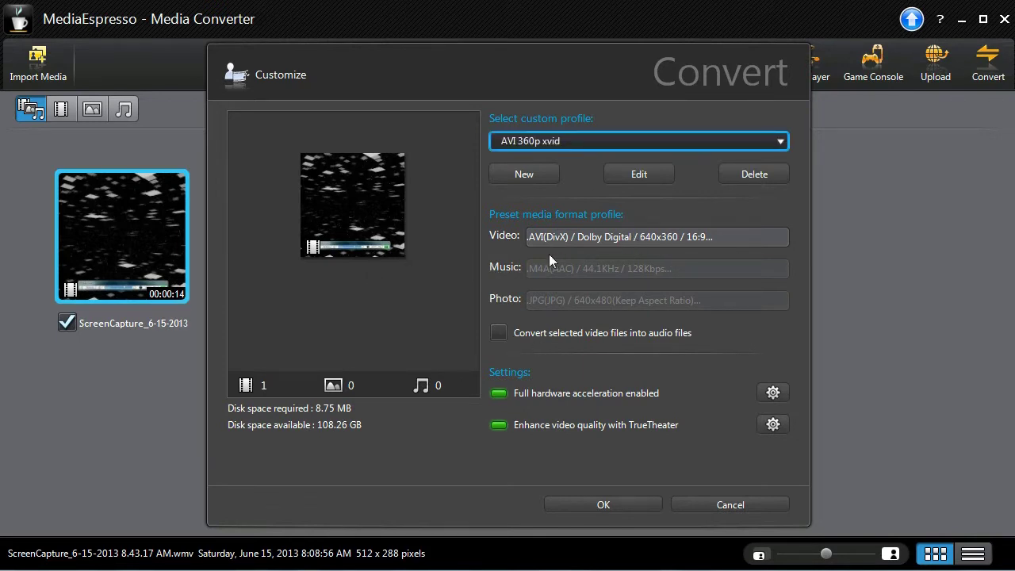
Step: Edit the AVI 360p xvid profile, choosing the .AVI file format, 640x360 resolution and 4Mbps video bitrate
left_click(636, 176)
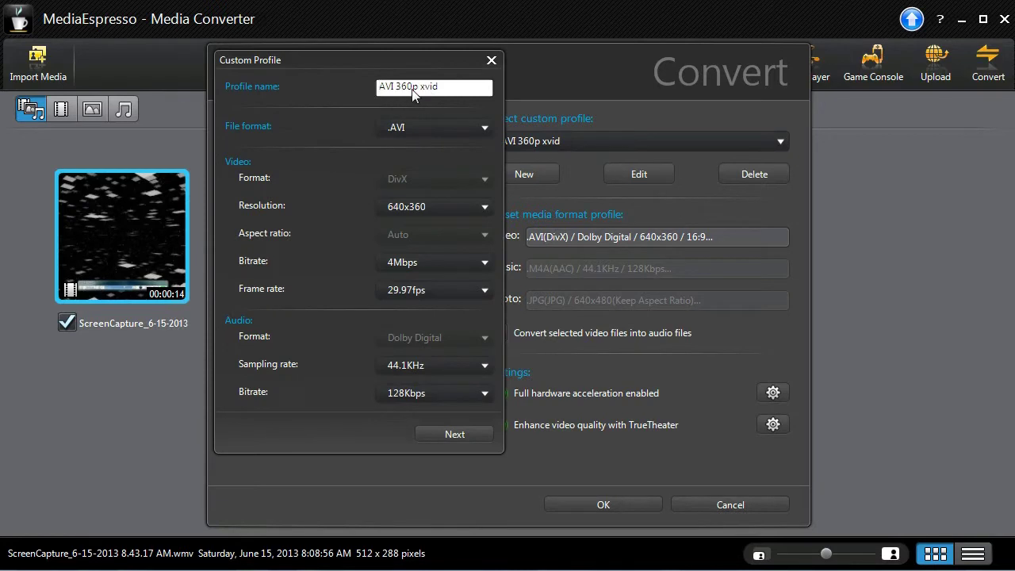
left_click(438, 128)
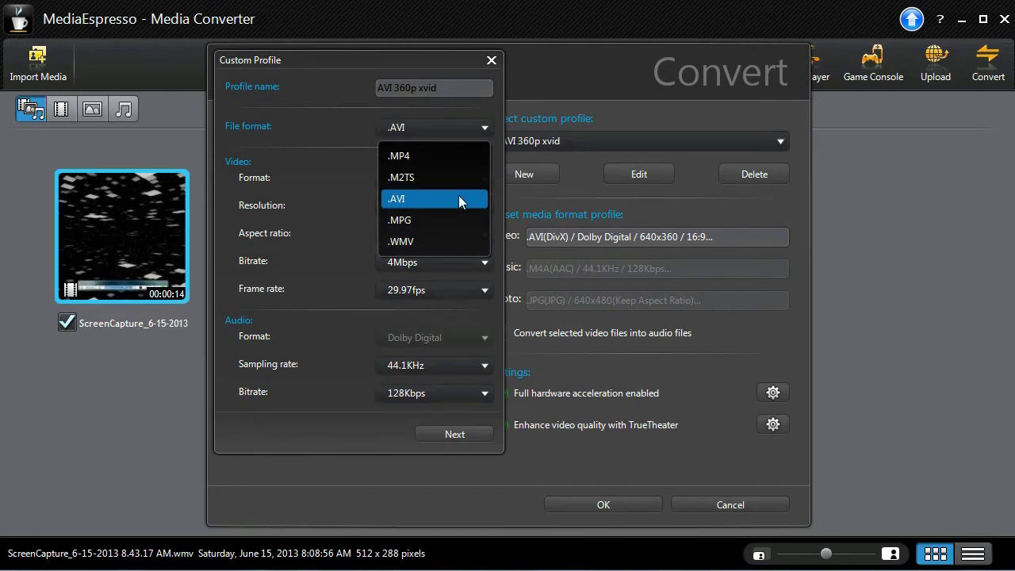
left_click(459, 199)
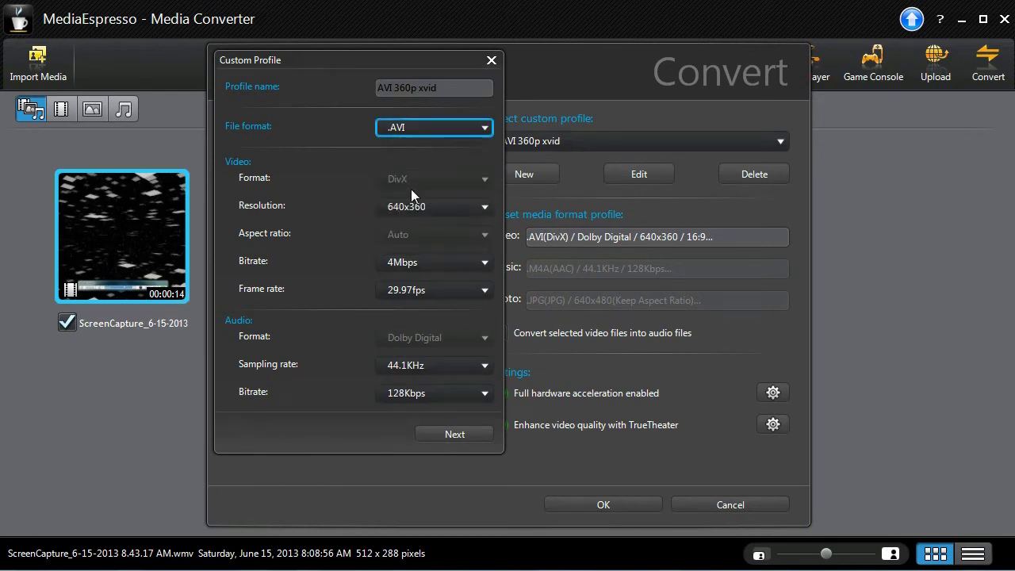
left_click(449, 207)
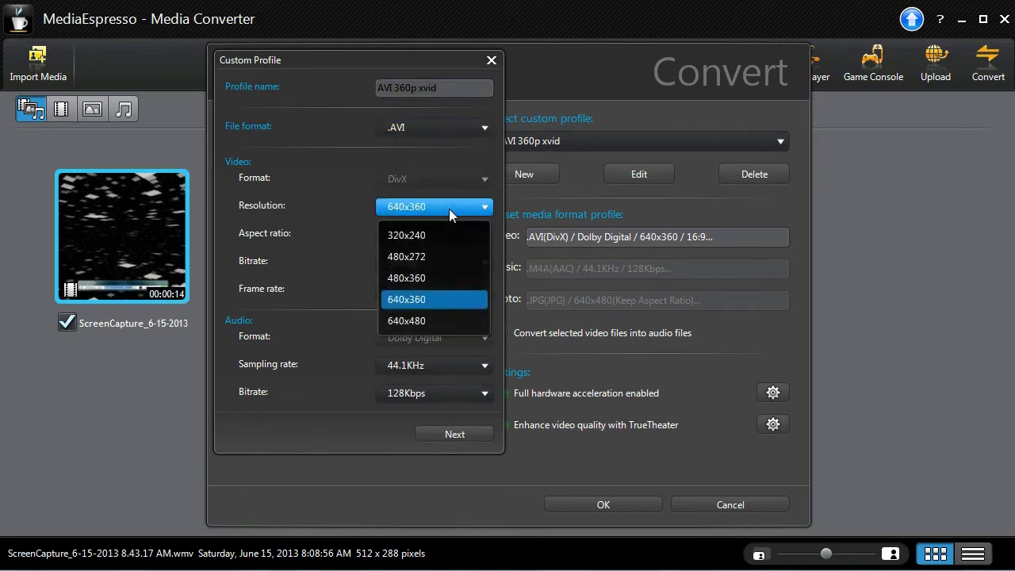
left_click(450, 299)
left_click(449, 265)
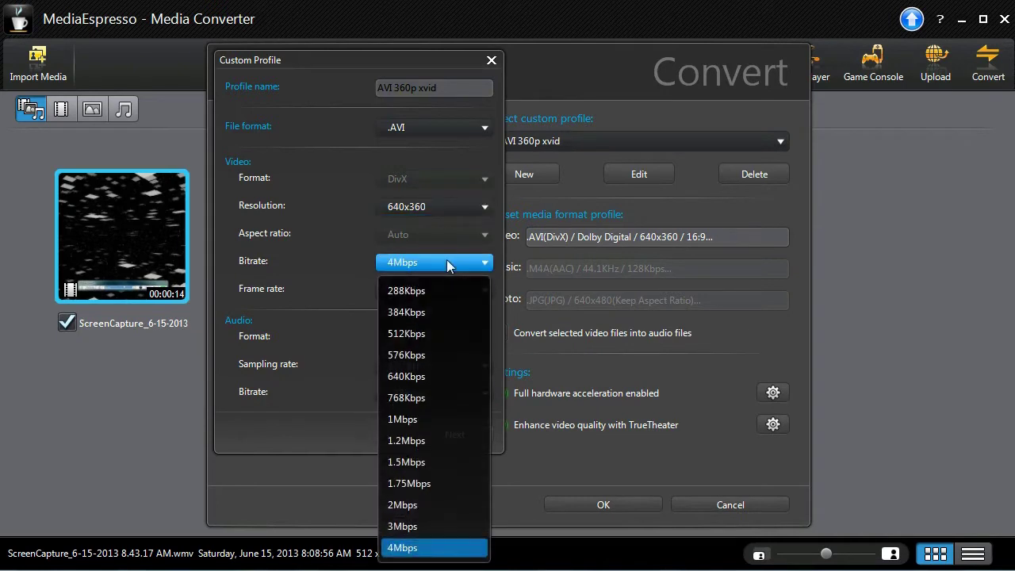
left_click(411, 548)
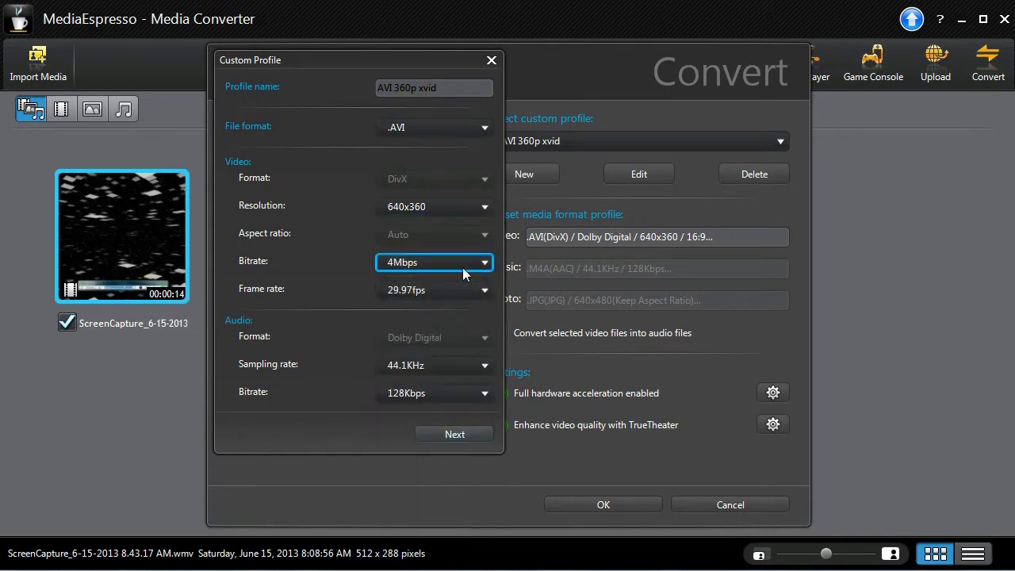
Step: Set the profile's frame rate to 15fps and save it, keeping the music and photo options as they are
left_click(452, 289)
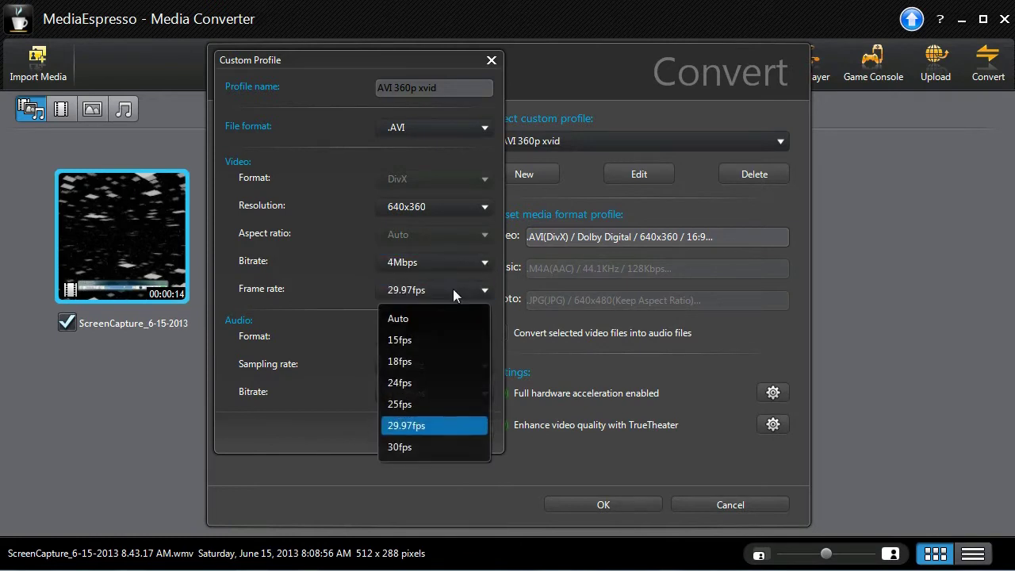
left_click(419, 344)
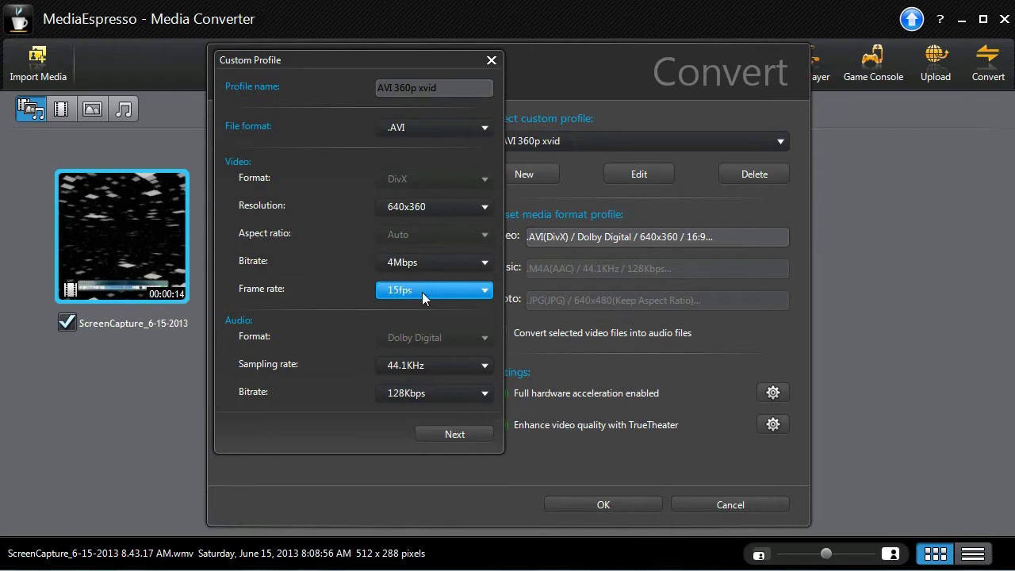
left_click(455, 435)
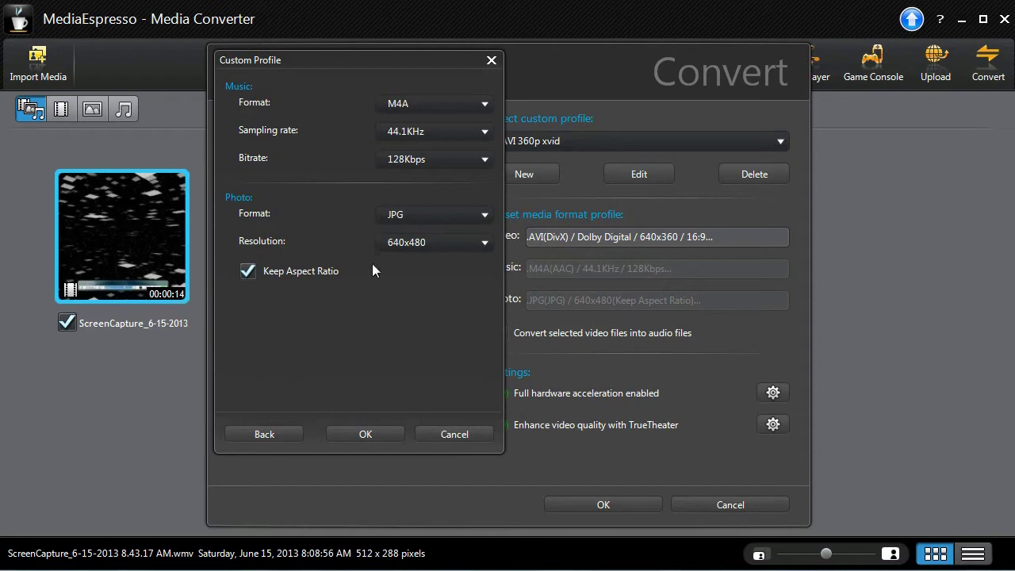
left_click(361, 436)
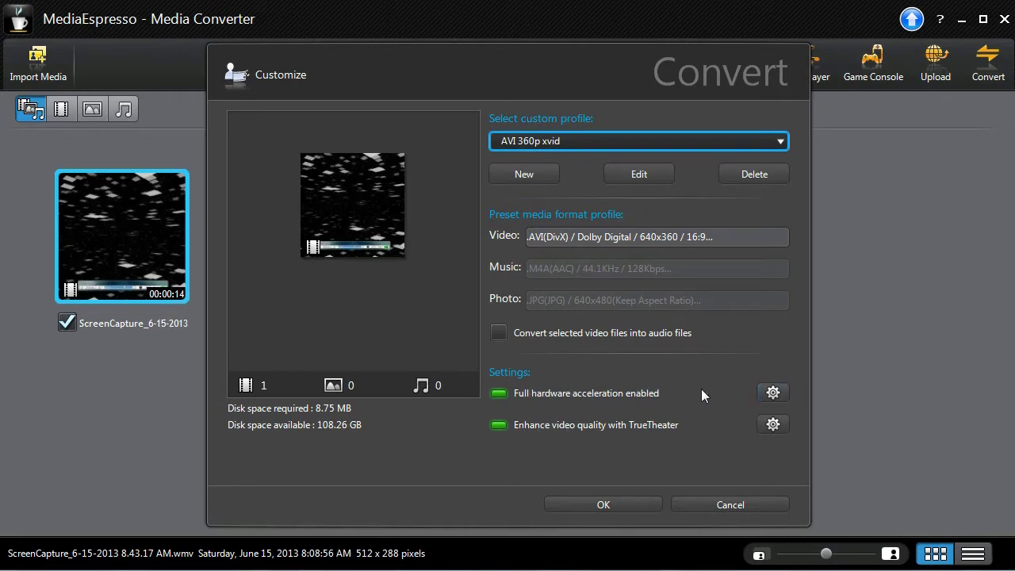
Step: Review the performance, video enhancement and general conversion settings, including the media save folder, and accept them
left_click(773, 393)
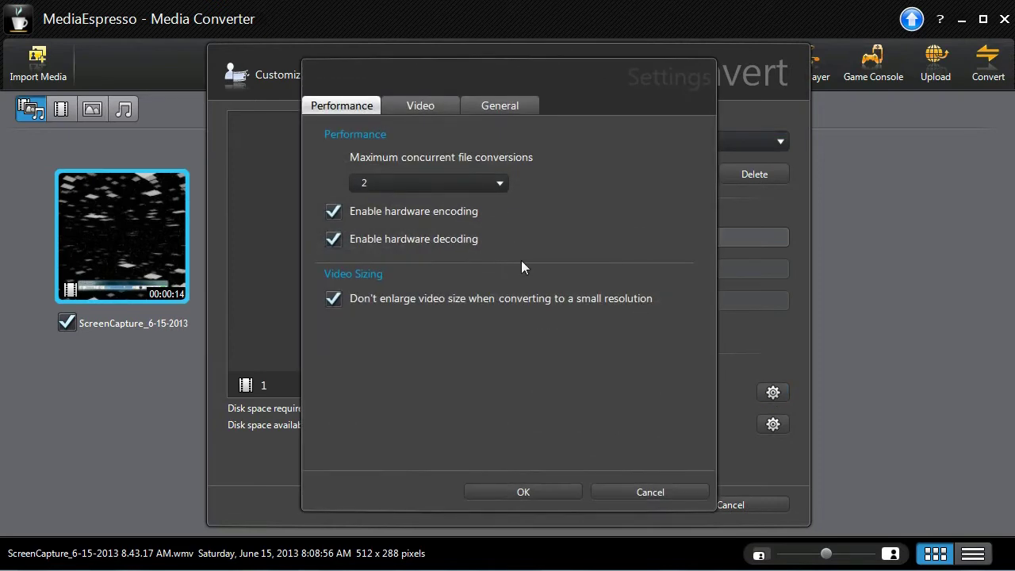
left_click(503, 109)
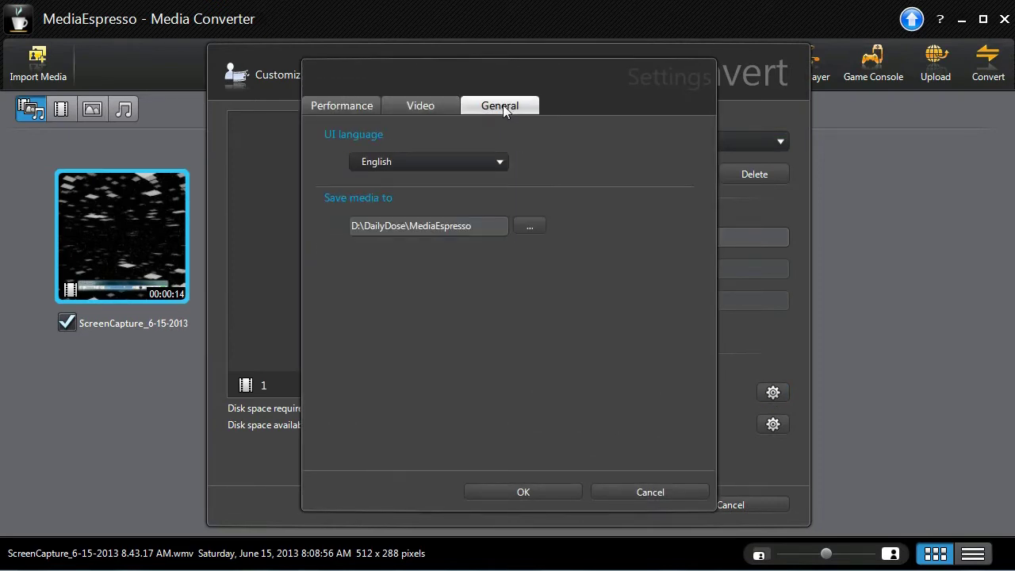
left_click(420, 109)
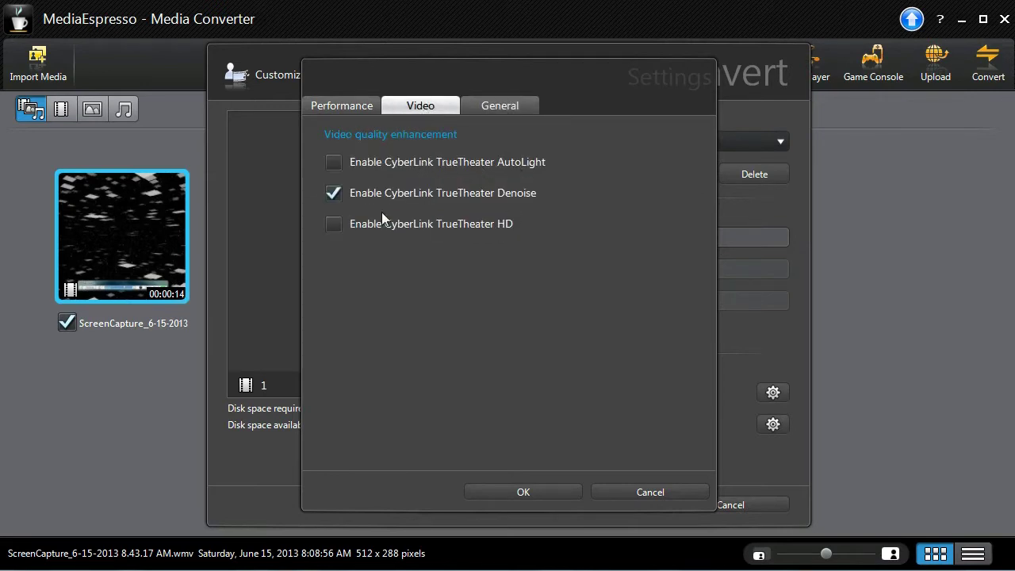
left_click(507, 105)
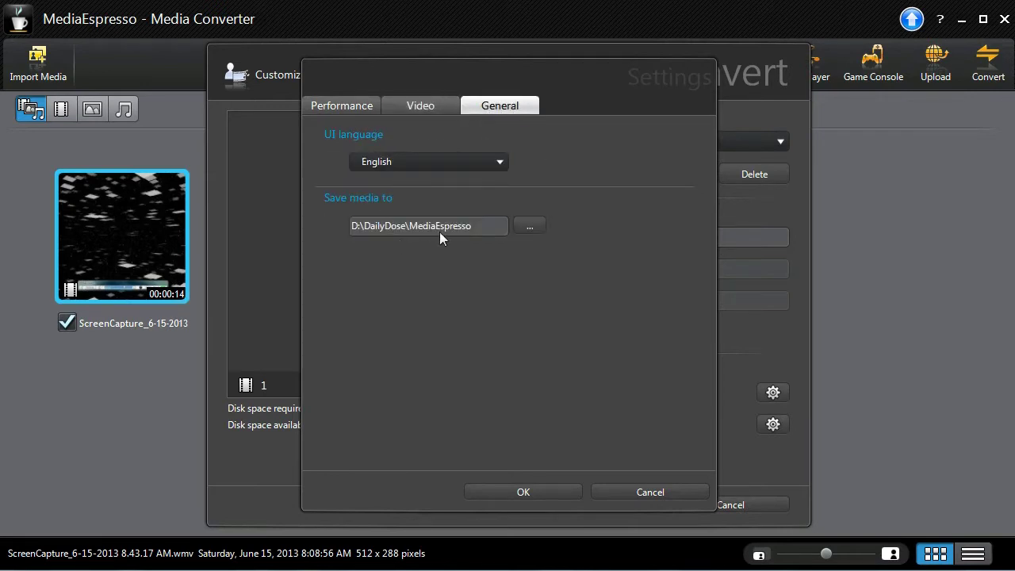
left_click(390, 224)
left_click(545, 489)
Step: Convert the imported starfield clip to AVI with the AVI 360p xvid profile and dismiss the progress window
left_click(602, 504)
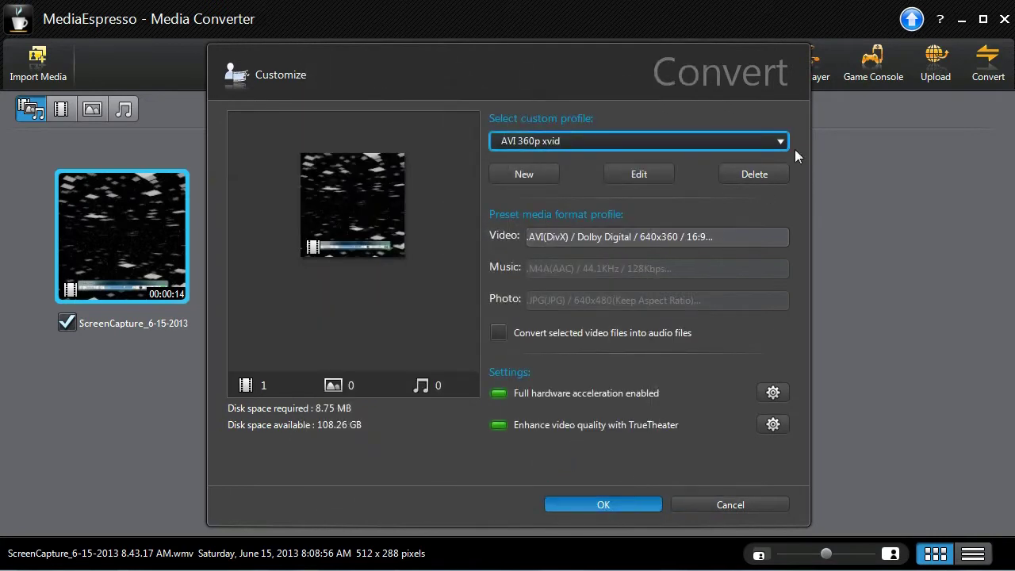
left_click(987, 71)
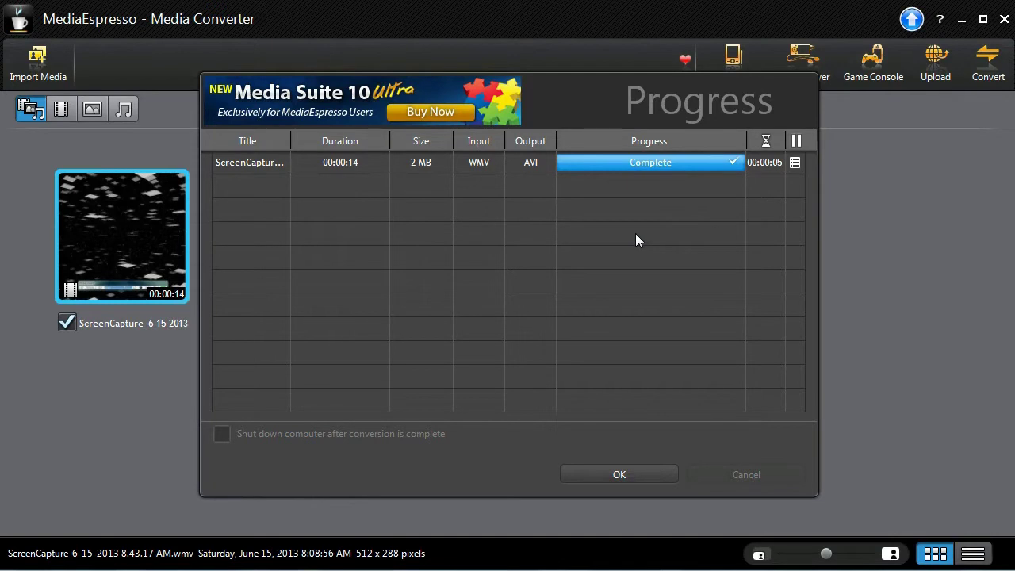
left_click(627, 475)
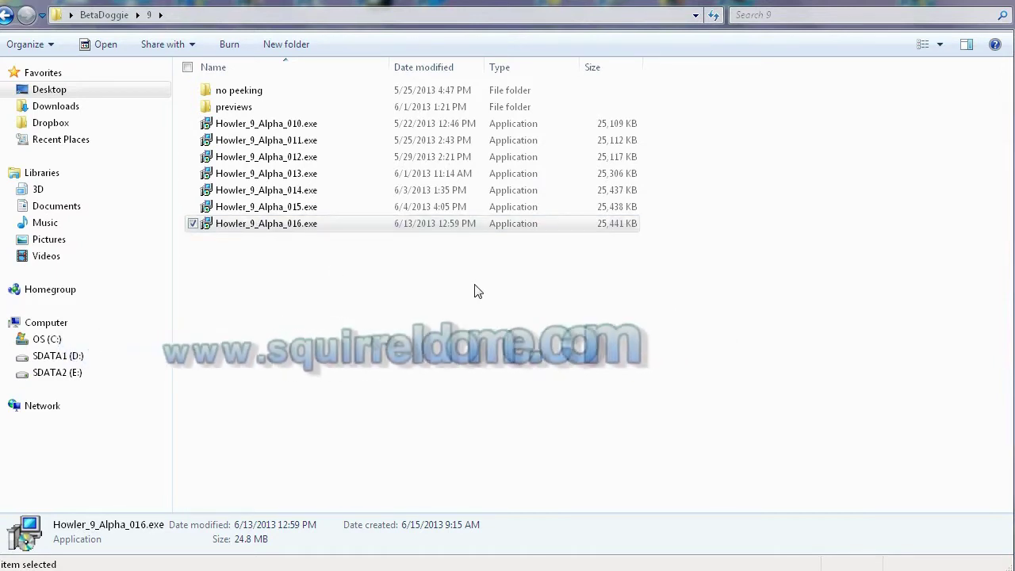
Step: Run Howler_9_Alpha_016.exe and configure setup for C:\Program Files (x86)\Howler9, Start Menu folder Project Dogwaffle Howler9 and a desktop icon
double_click(276, 226)
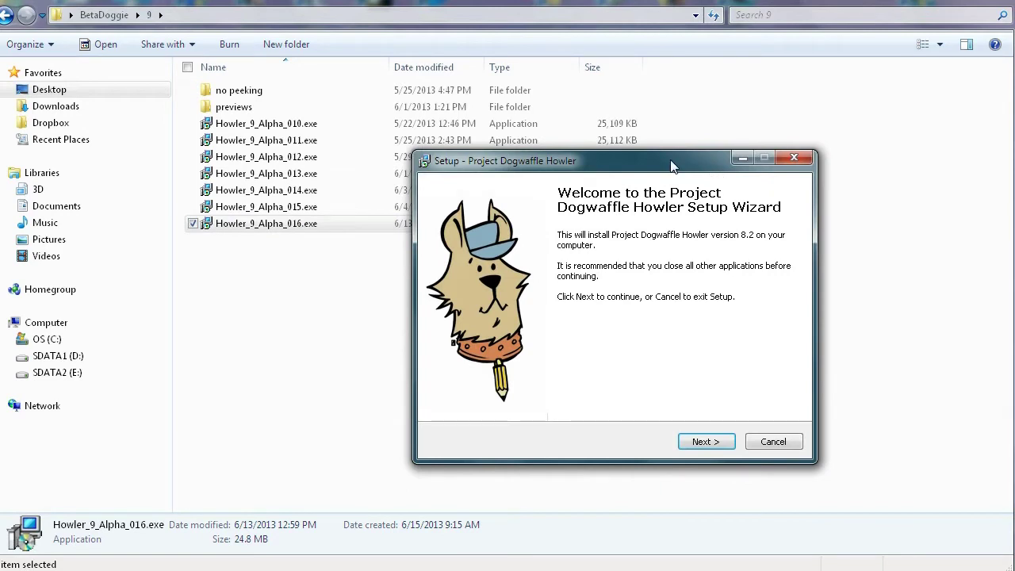
left_click_drag(671, 166, 479, 92)
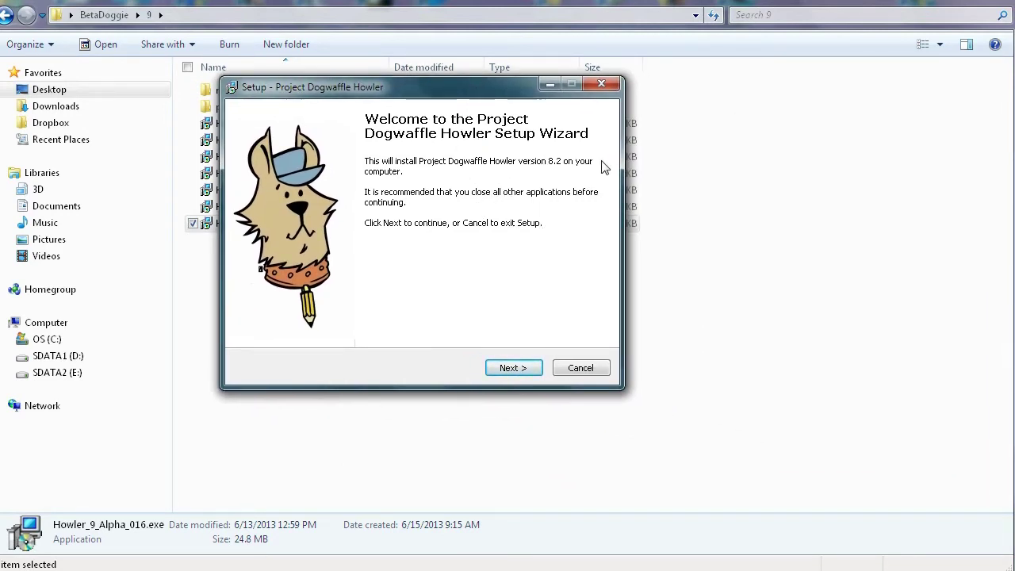
left_click(511, 368)
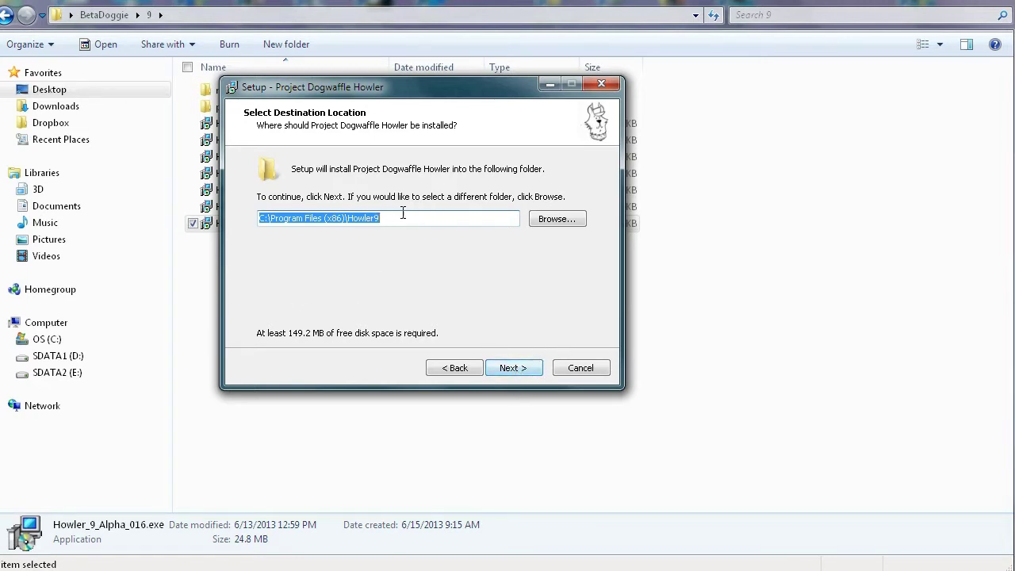
left_click(521, 371)
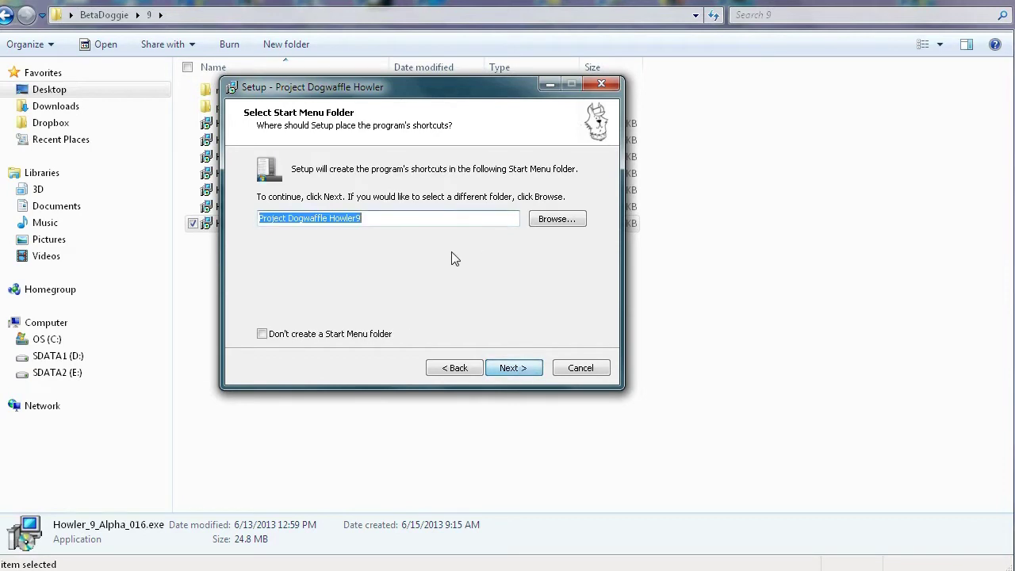
left_click(514, 368)
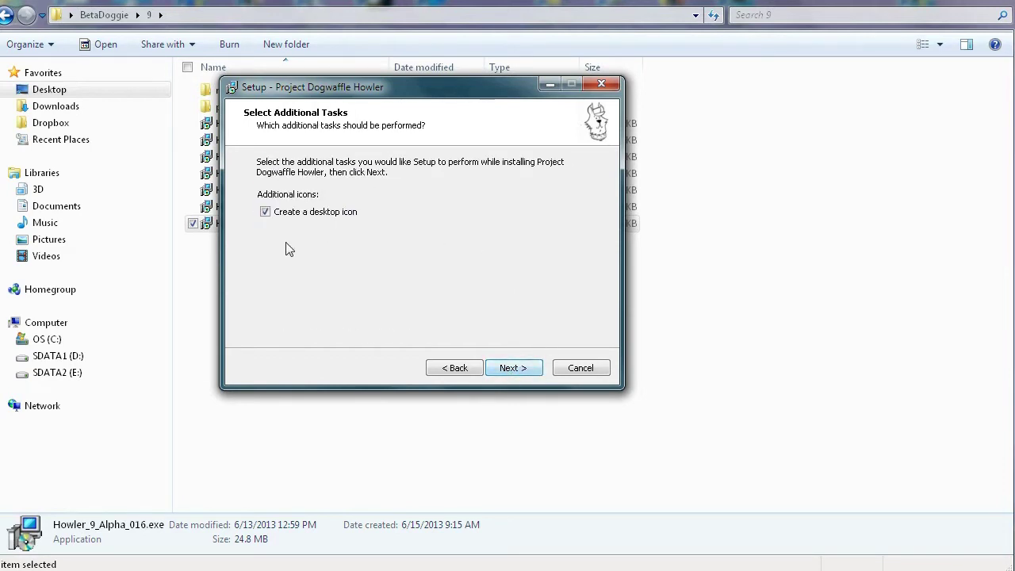
left_click(521, 372)
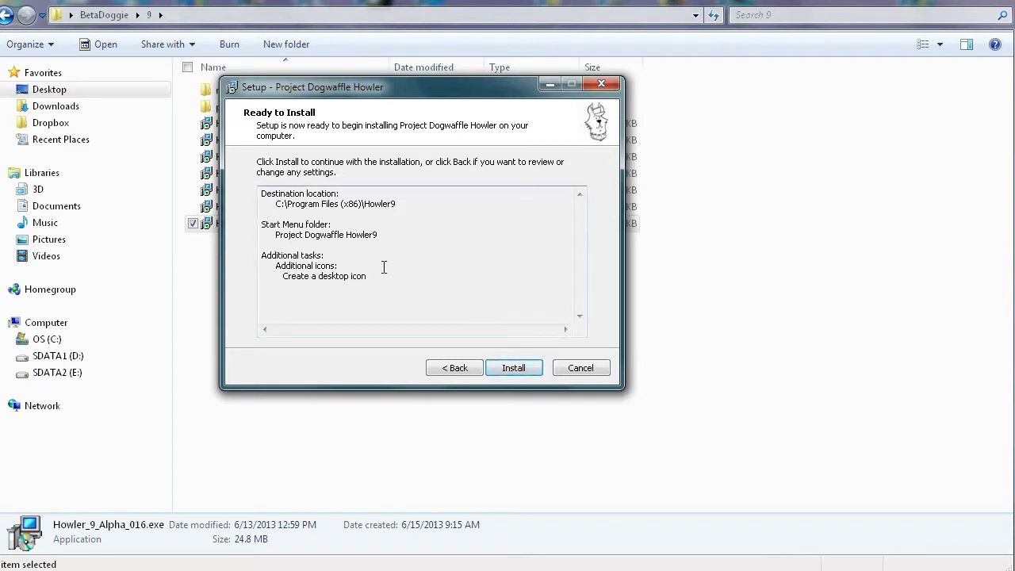
Step: Install Project Dogwaffle Howler and finish the setup wizard with the option to launch the program
left_click(517, 369)
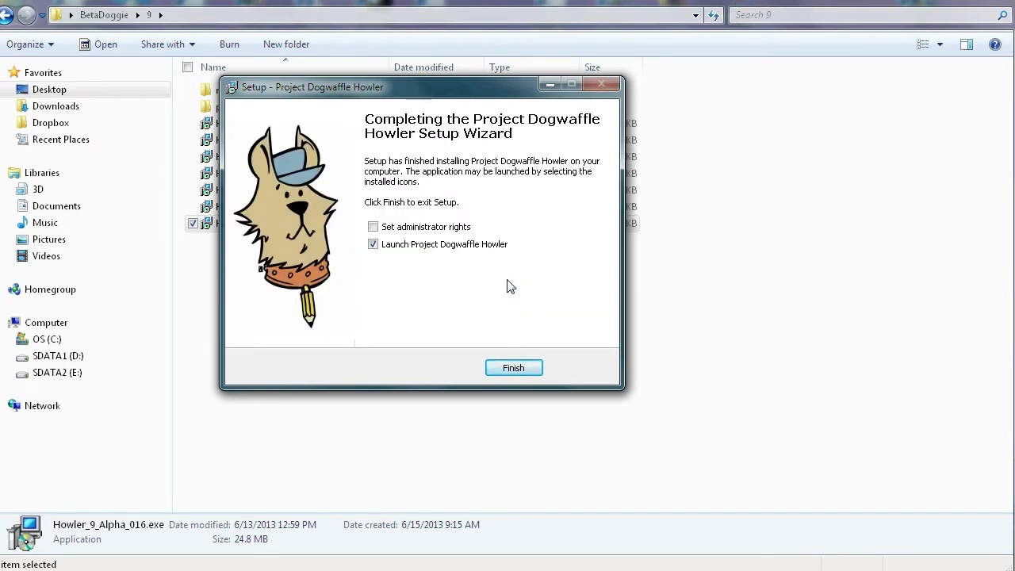
left_click(374, 227)
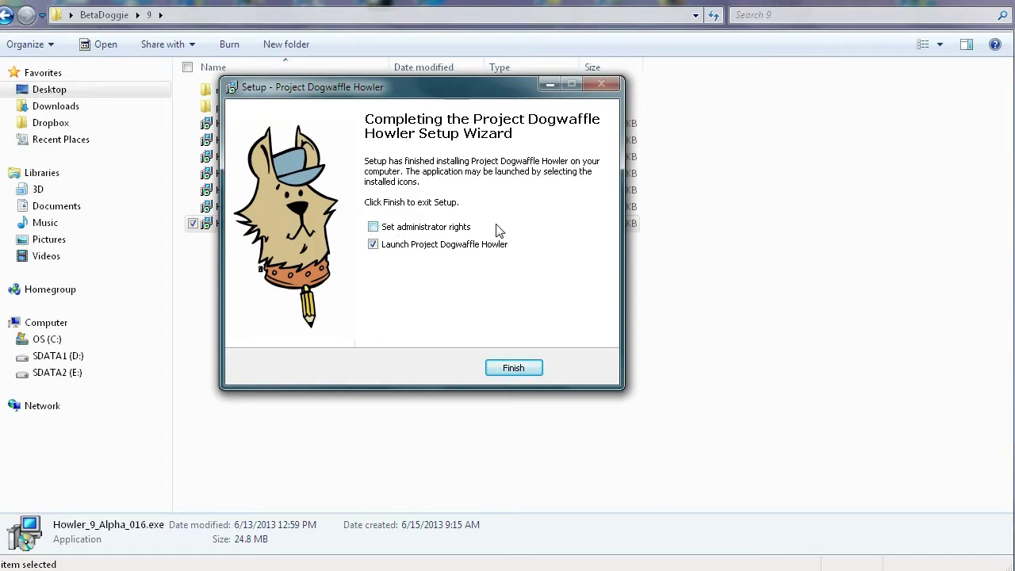
left_click(516, 370)
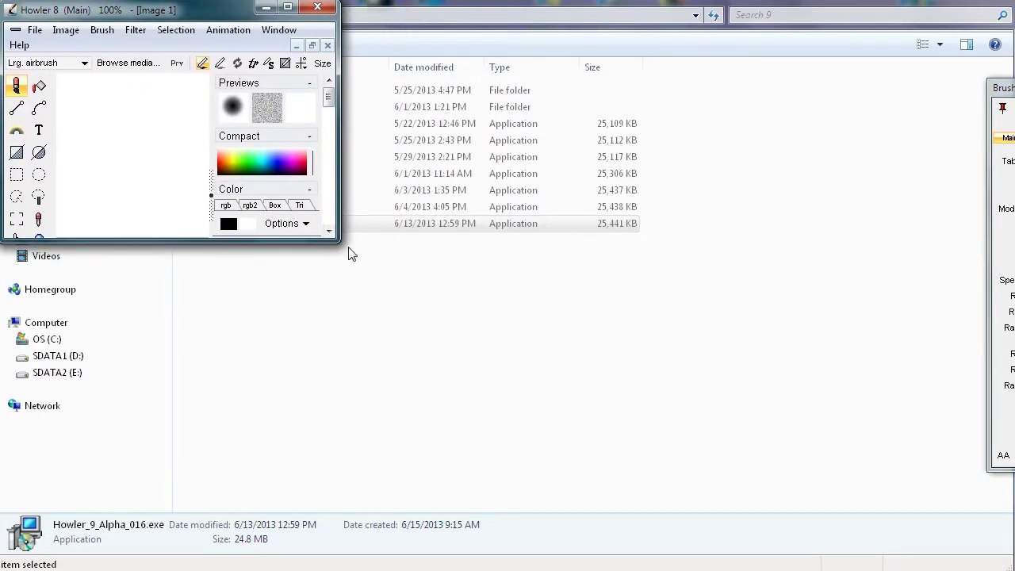
Step: Enlarge the Howler window to fill the screen, zoom out to show the whole canvas, and close the Brush settings panel
left_click_drag(336, 242, 1004, 561)
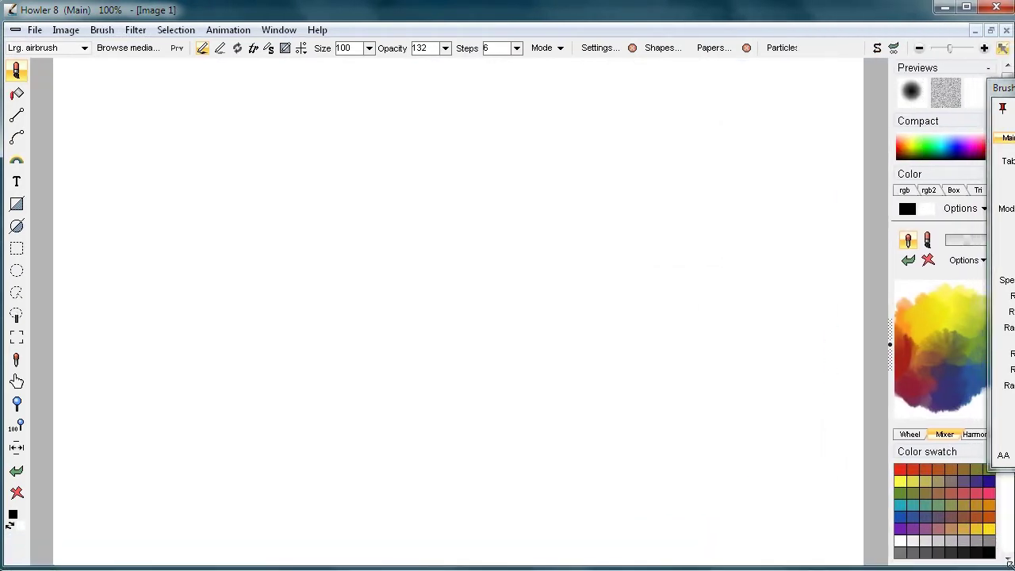
mouse_move(1003, 87)
left_mouse_down()
mouse_move(750, 116)
mouse_move(742, 80)
mouse_move(741, 90)
left_mouse_up()
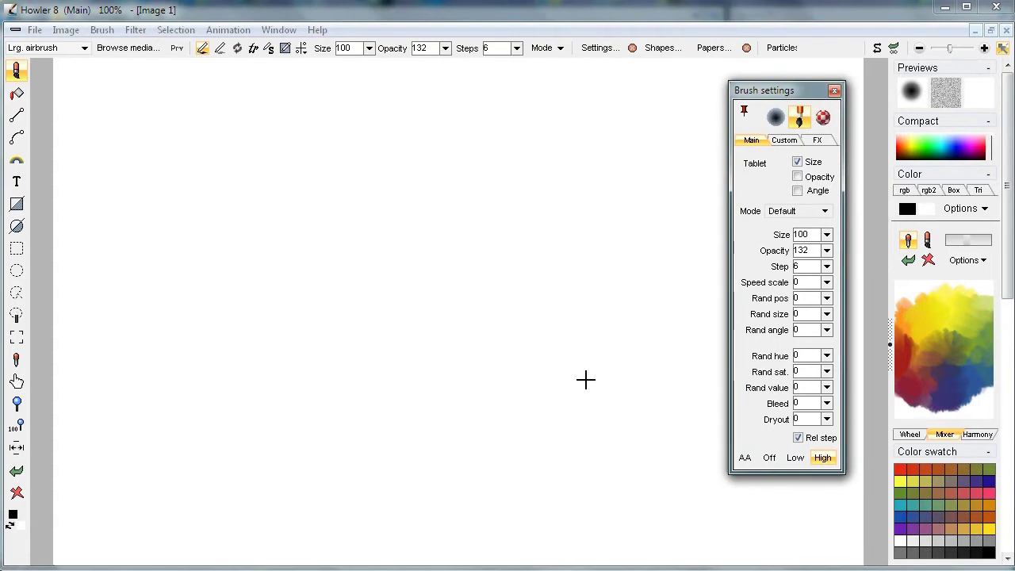
scroll(548, 267, "down", 2)
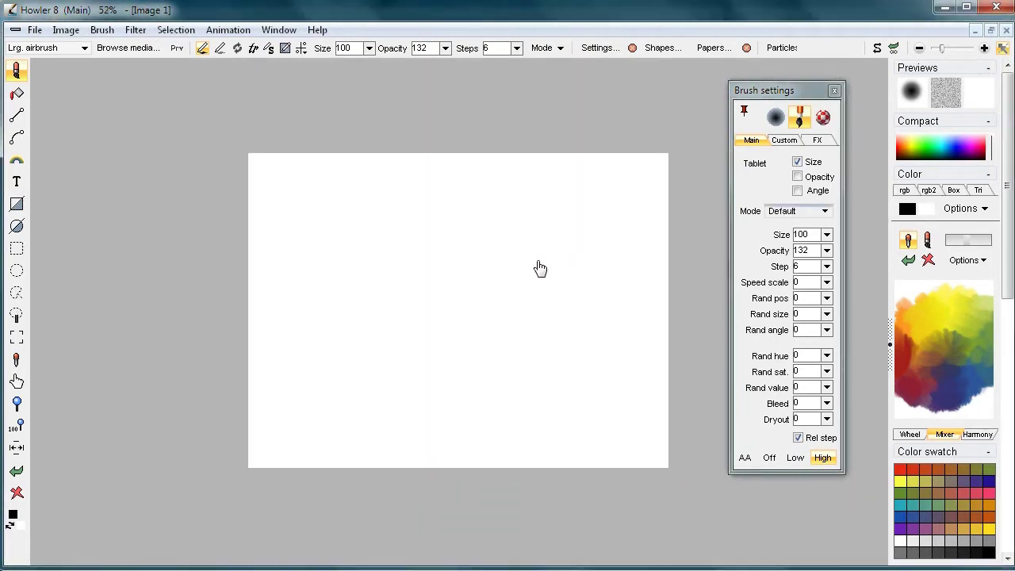
scroll(629, 262, "down", 2)
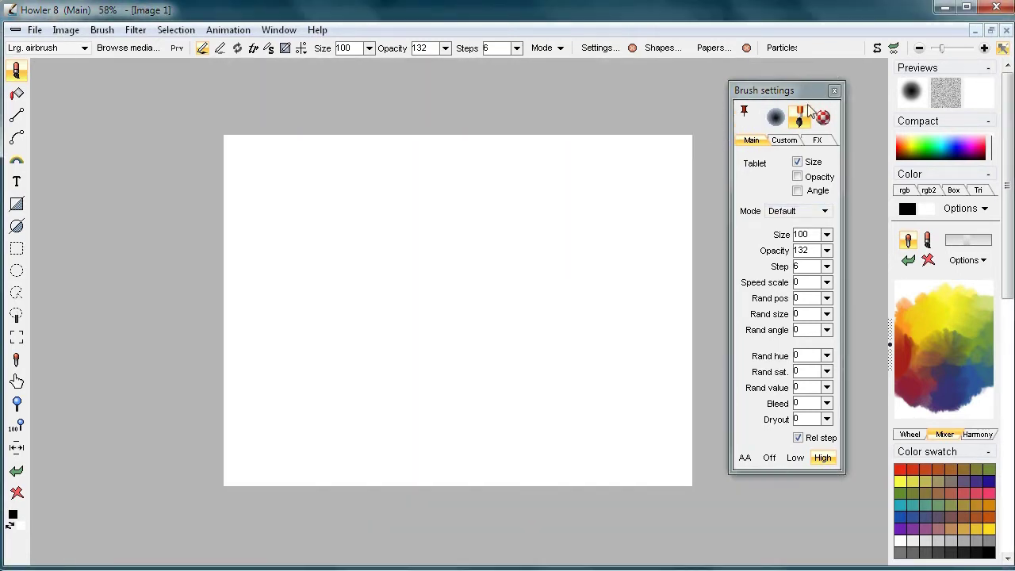
left_click(833, 90)
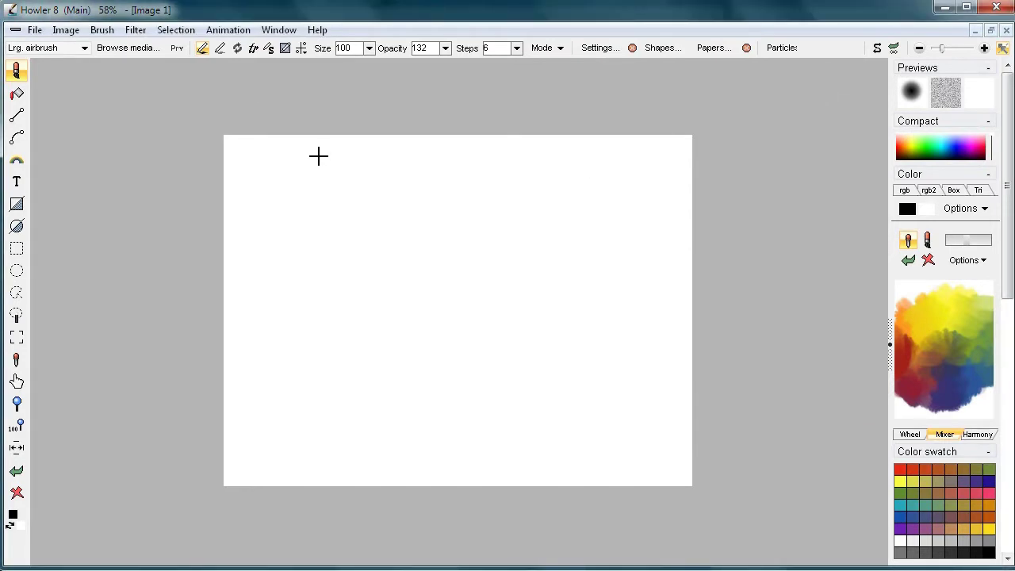
Step: Load ScreenCapture_6-15-2013 8.43.17 AM.avi from the DailyDose\MediaEspresso\Videos folder on SDATA1 (D:) as an animation
left_click(226, 32)
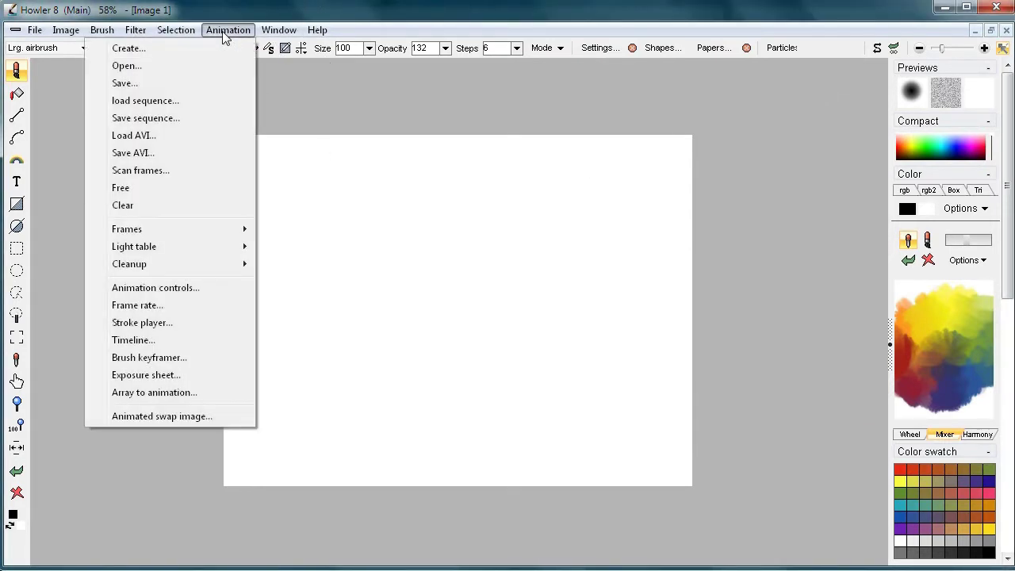
left_click(134, 138)
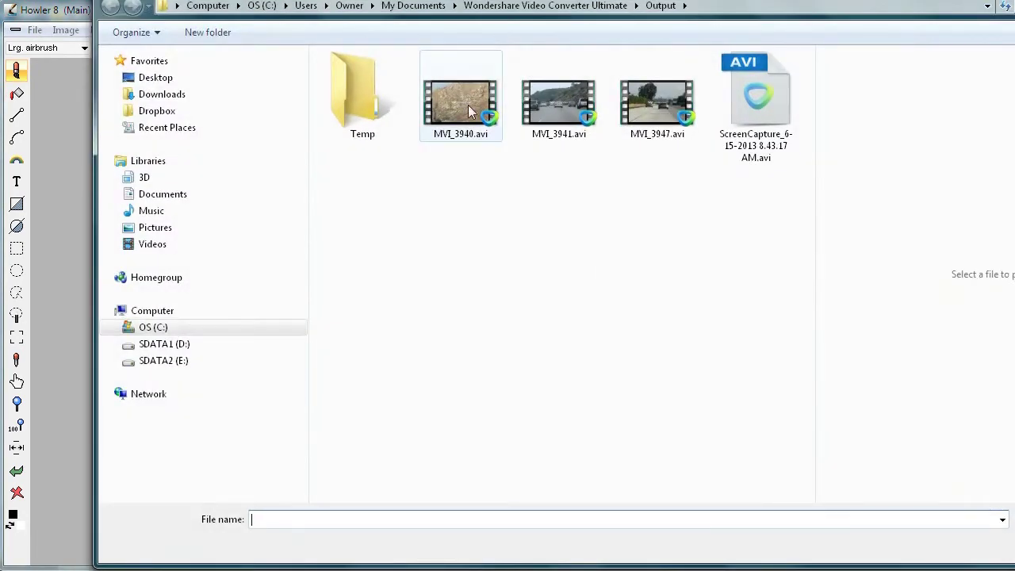
left_click_drag(625, 2, 625, 117)
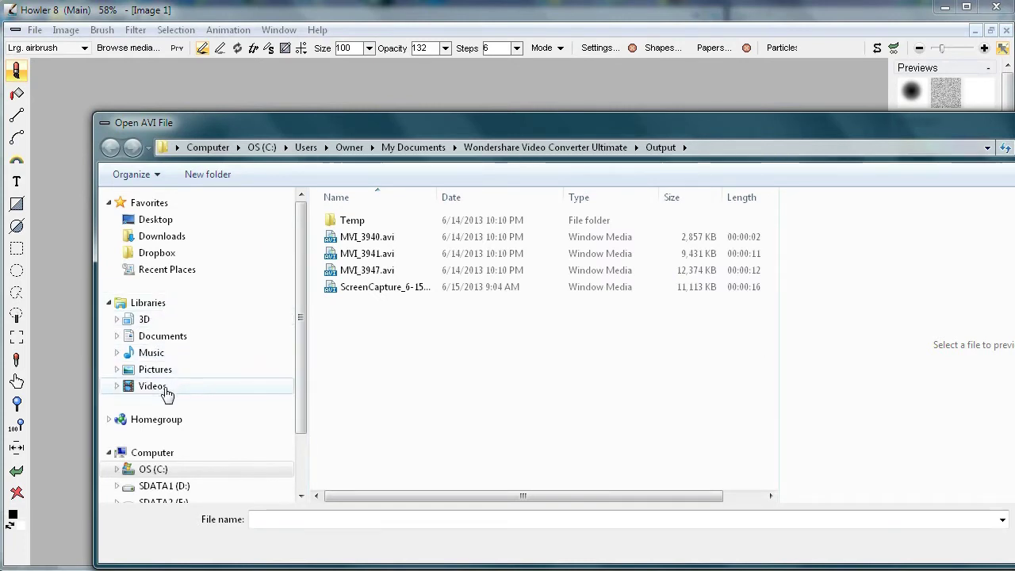
scroll(301, 420, "down", 2)
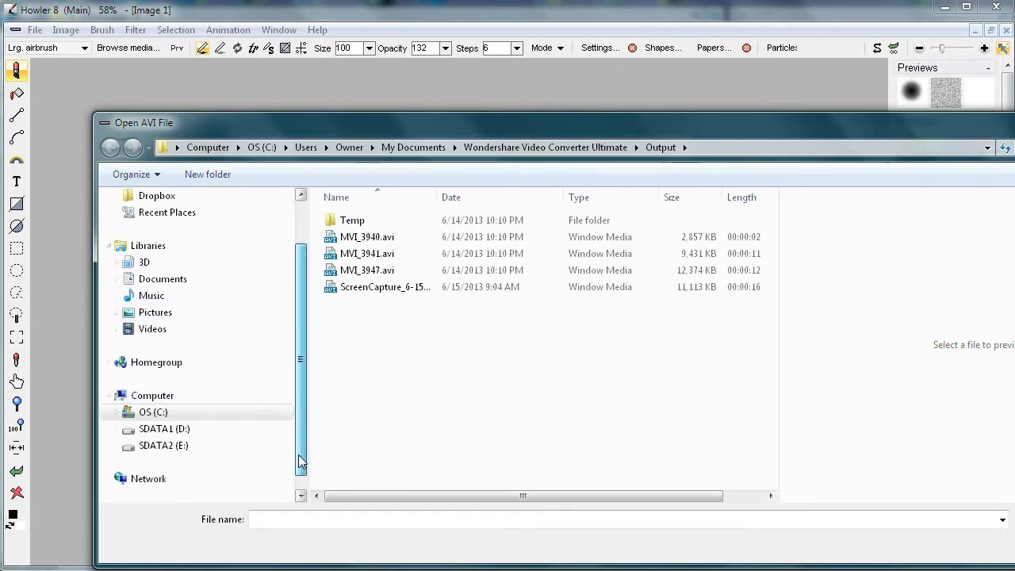
left_click(173, 414)
double_click(374, 271)
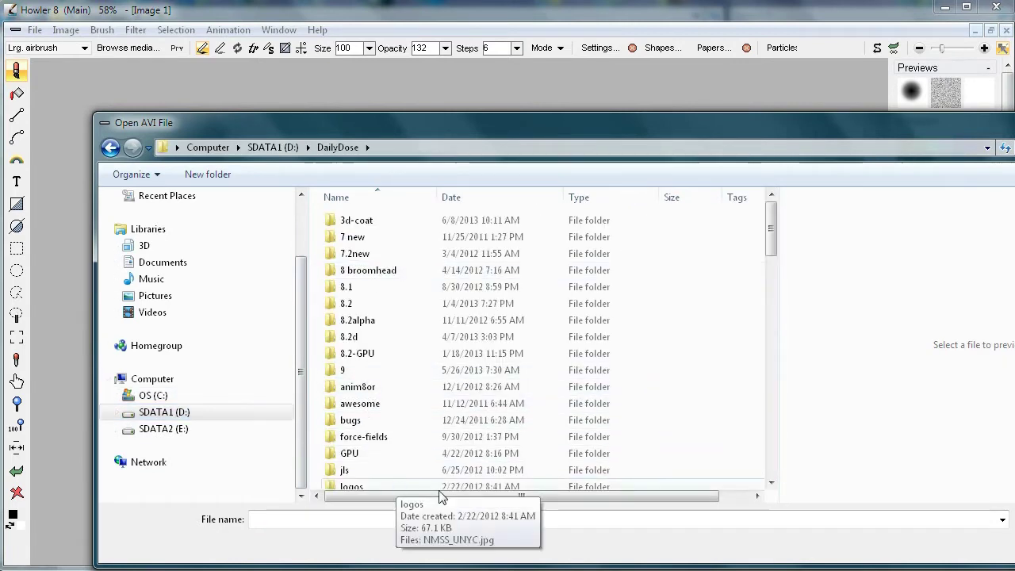
left_click_drag(773, 243, 770, 279)
double_click(408, 303)
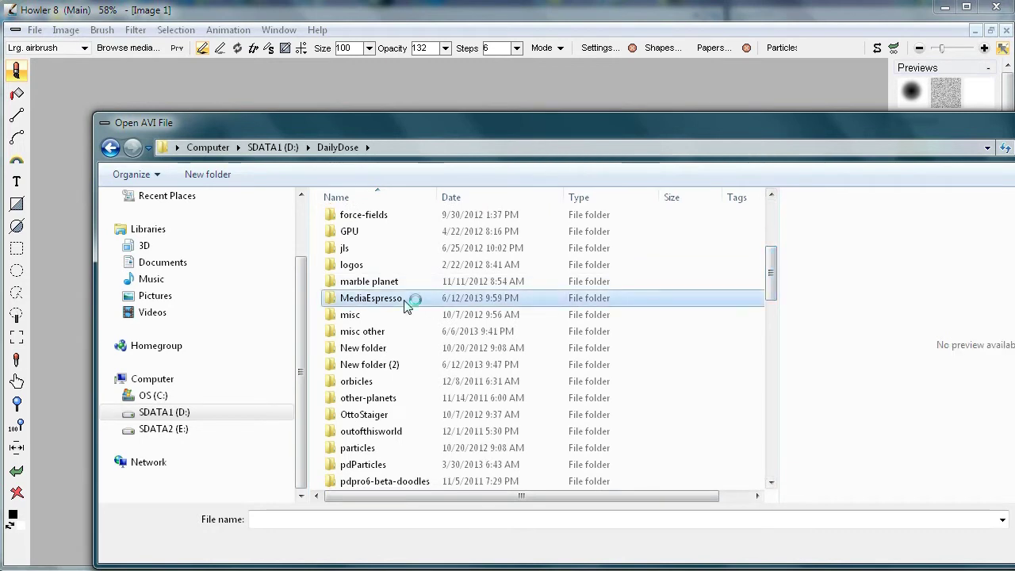
double_click(355, 221)
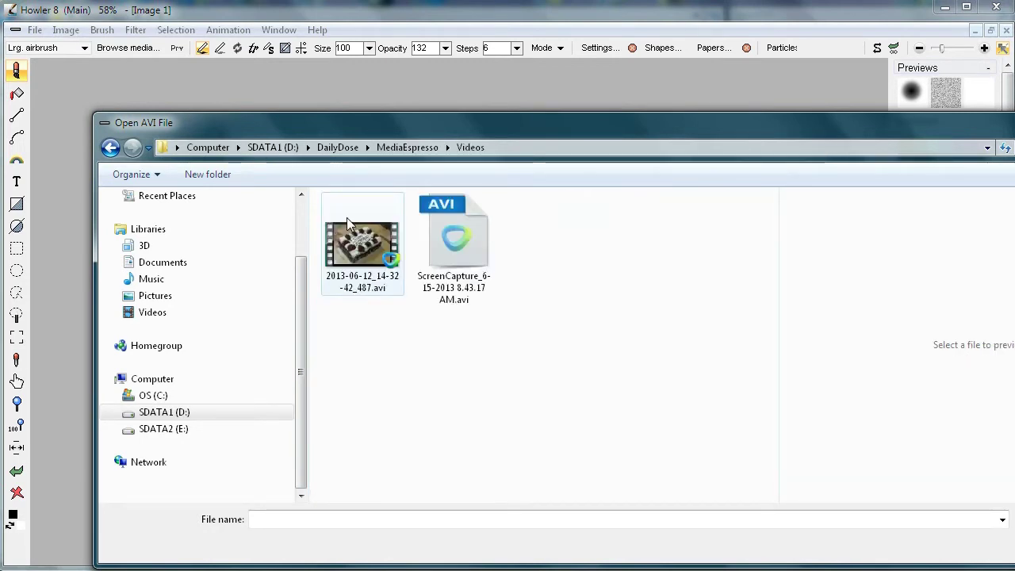
left_click(453, 250)
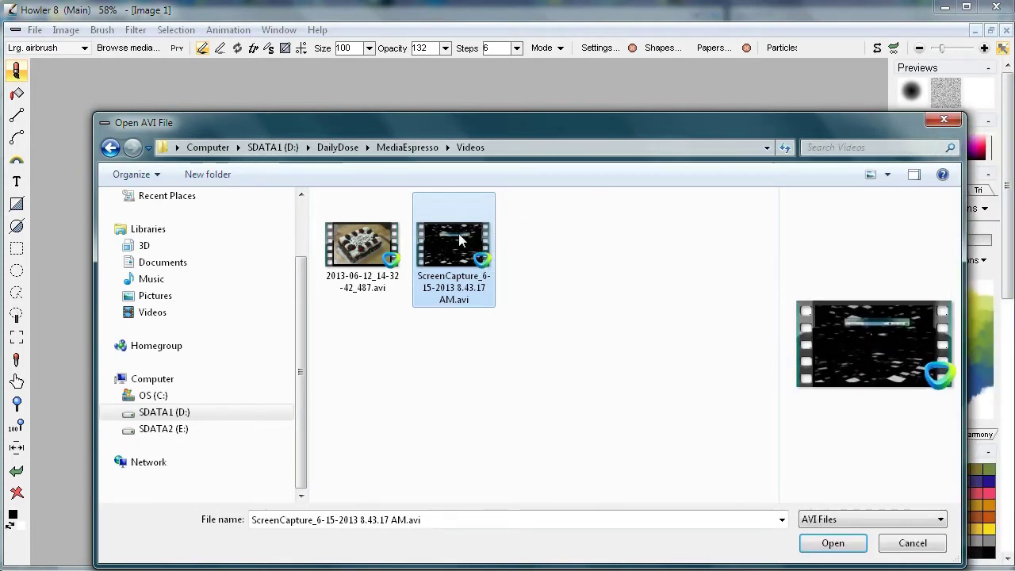
left_click(832, 542)
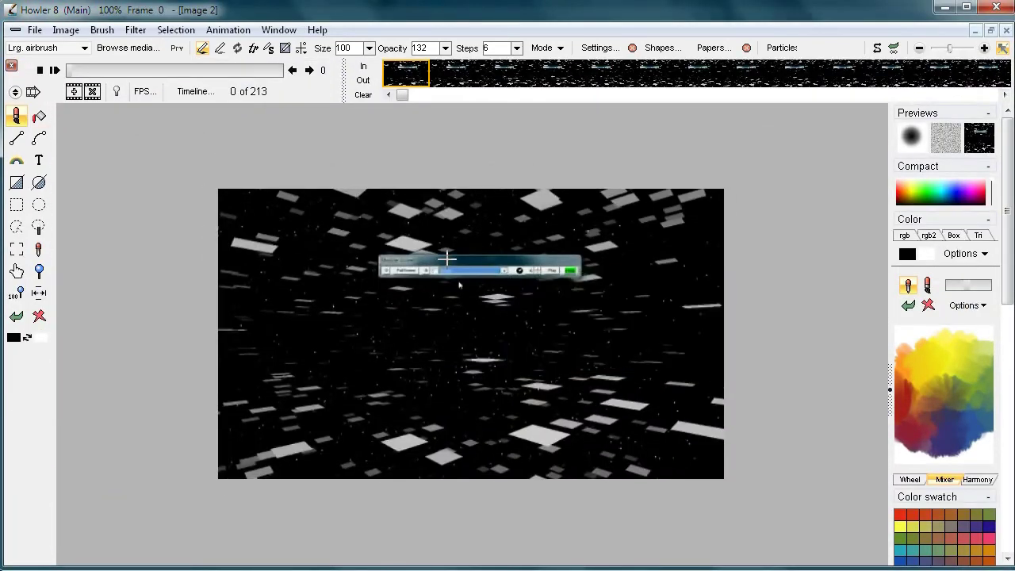
Step: Play the clip and inspect its opening frames up close to find where the captured control bar disappears
left_click(54, 70)
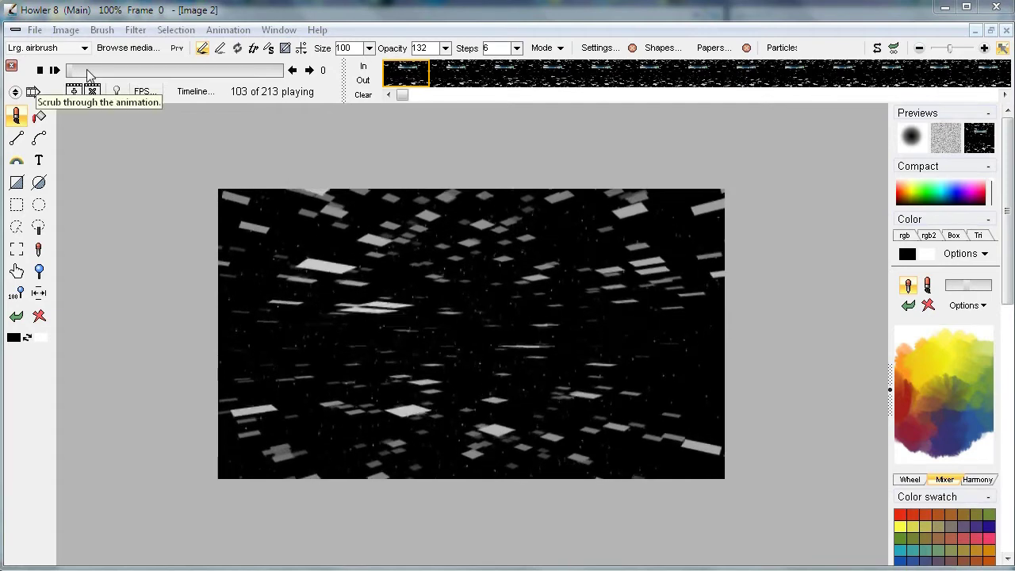
mouse_move(73, 70)
left_mouse_down()
mouse_move(242, 74)
mouse_move(87, 76)
left_mouse_up()
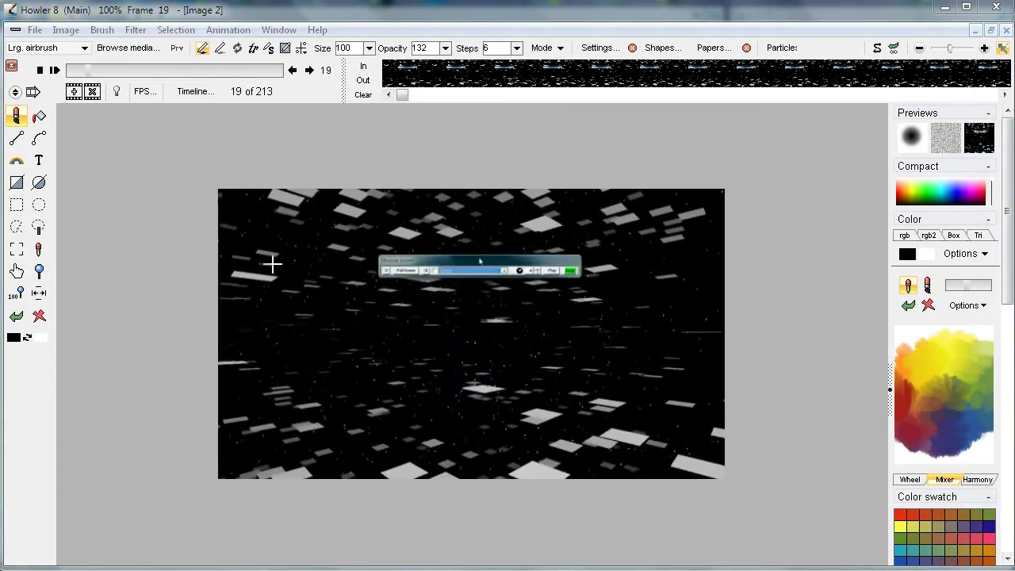
scroll(421, 299, "up", 5)
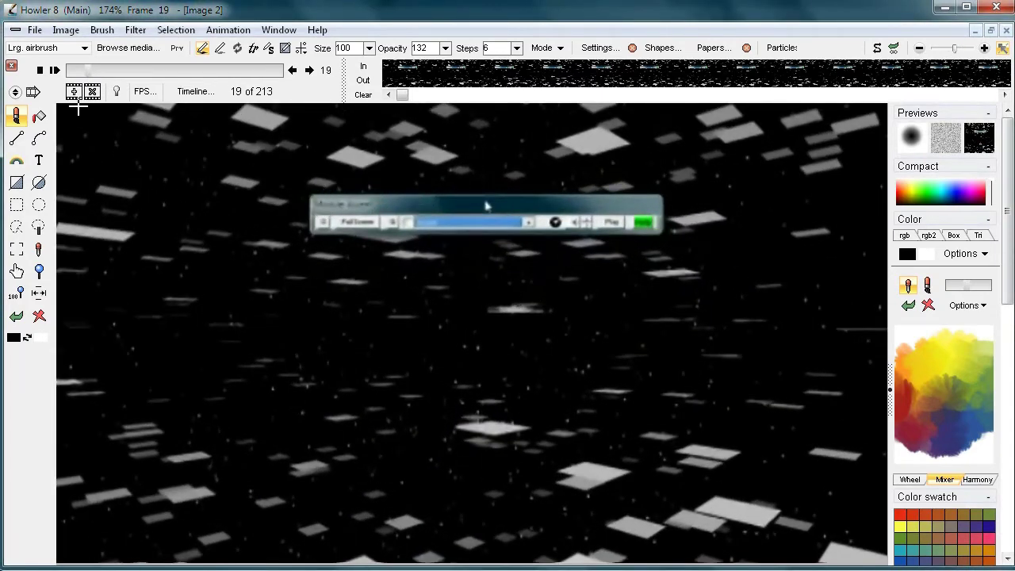
left_click_drag(95, 74, 16, 80)
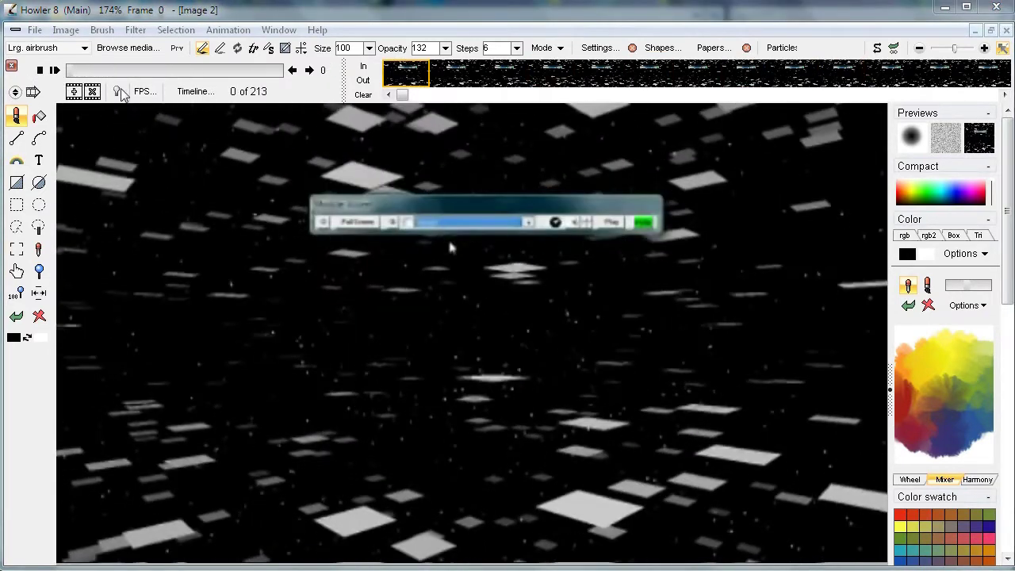
left_click_drag(70, 71, 106, 72)
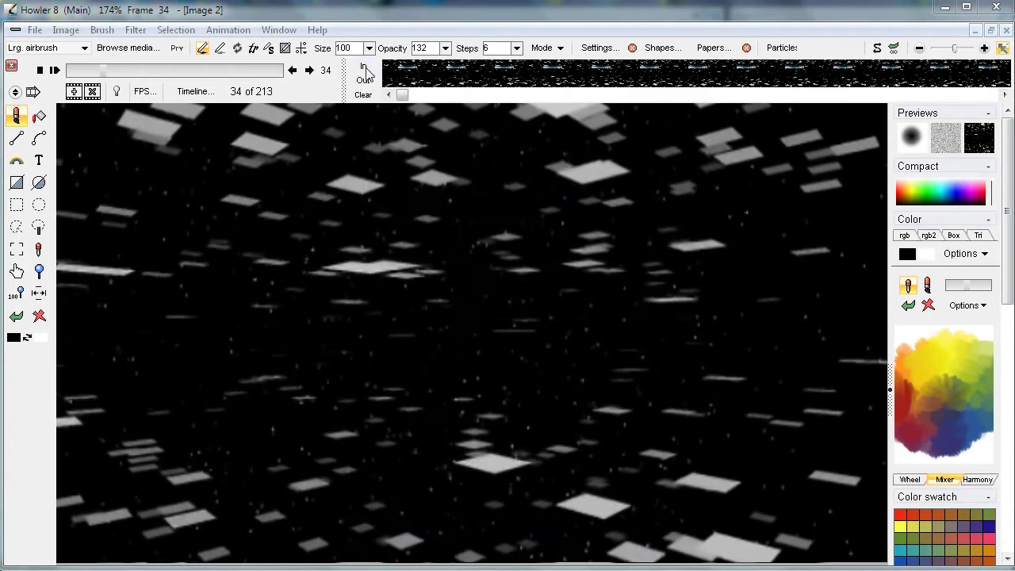
left_click_drag(402, 94, 494, 108)
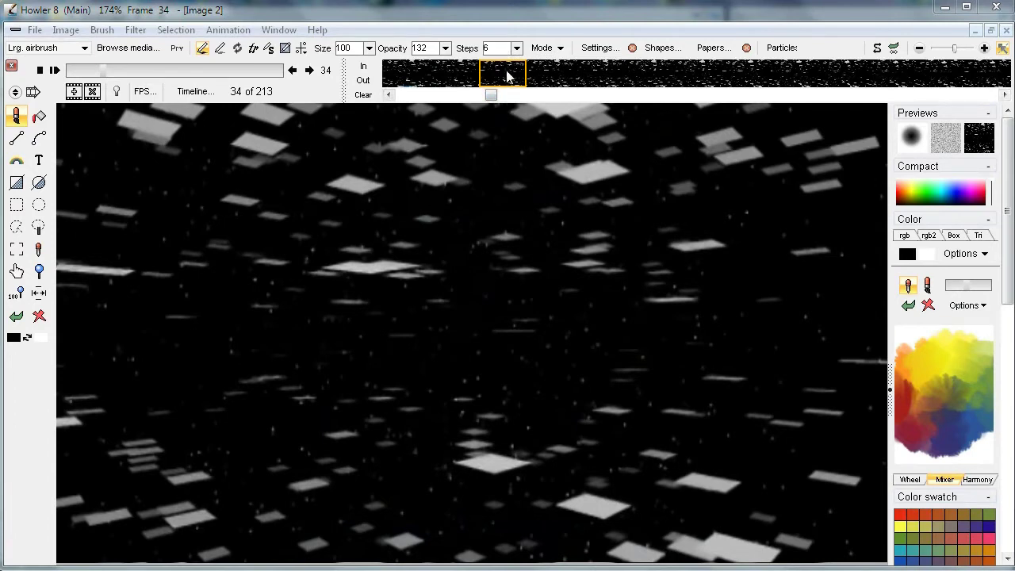
left_click_drag(511, 70, 482, 89)
left_click_drag(232, 70, 113, 81)
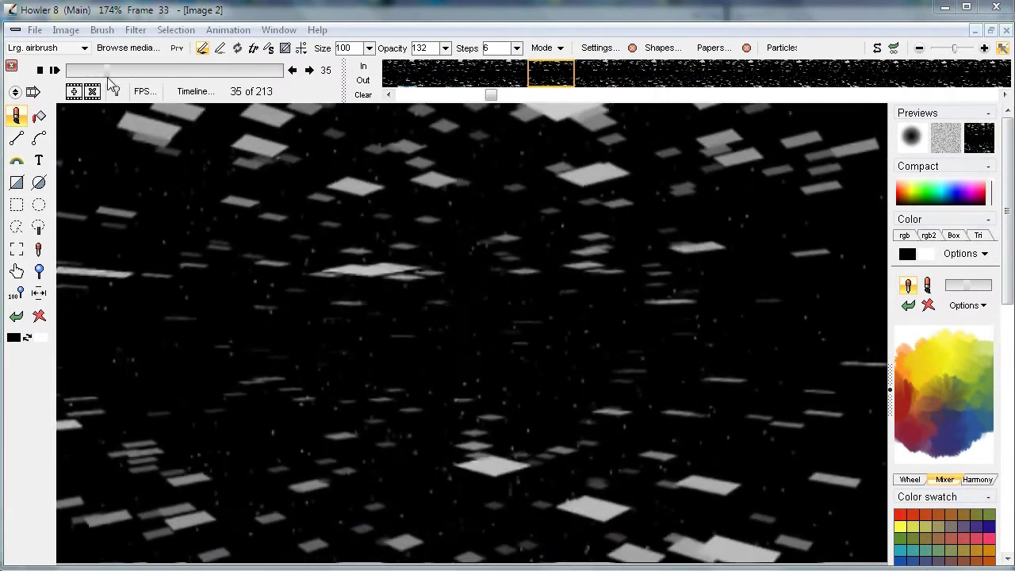
Step: Mark frames 38 to 138 as the edit block and review the frame commands available for it
left_click_drag(106, 85, 111, 84)
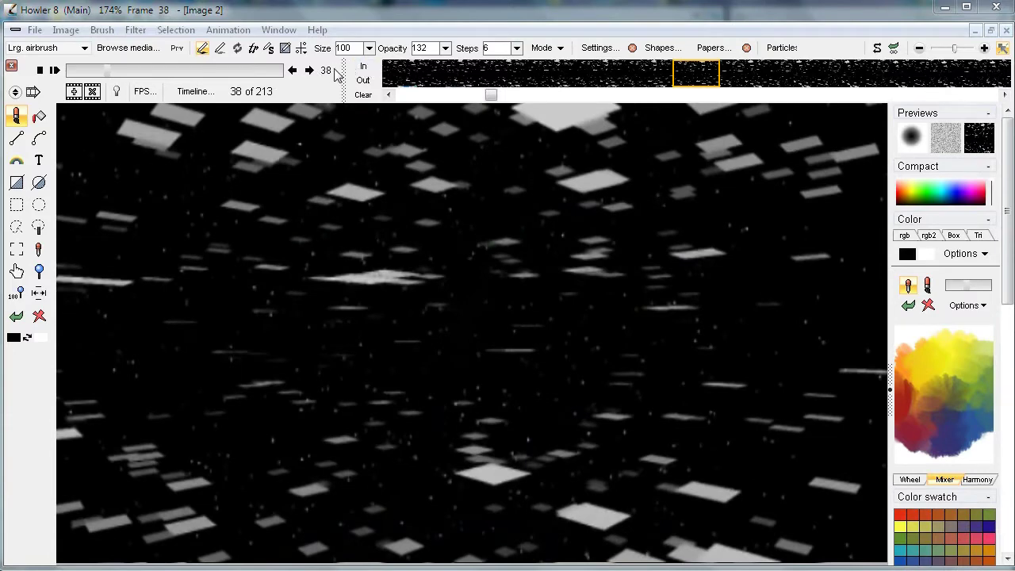
left_click_drag(138, 72, 207, 71)
left_click(362, 81)
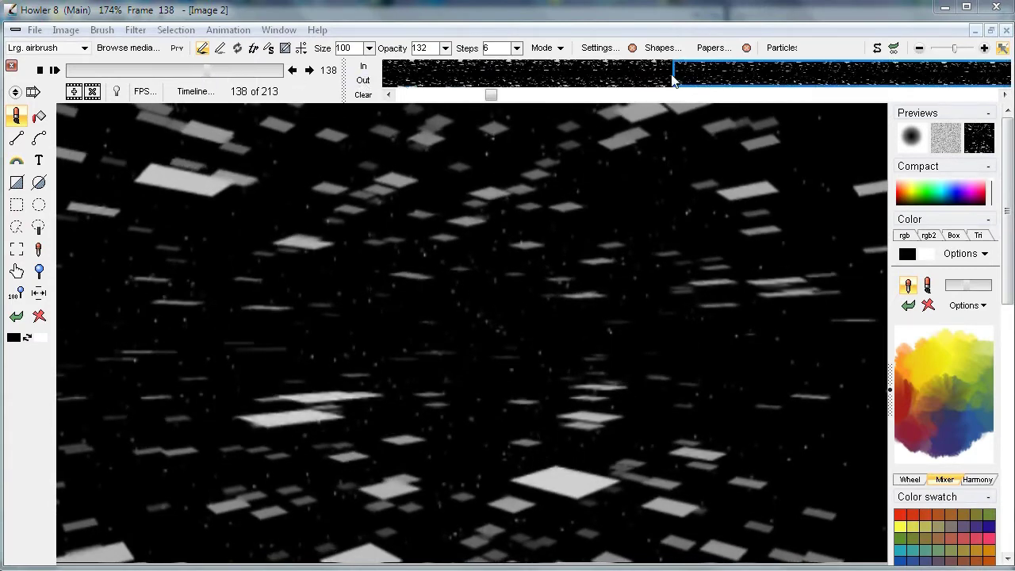
left_click_drag(489, 95, 527, 113)
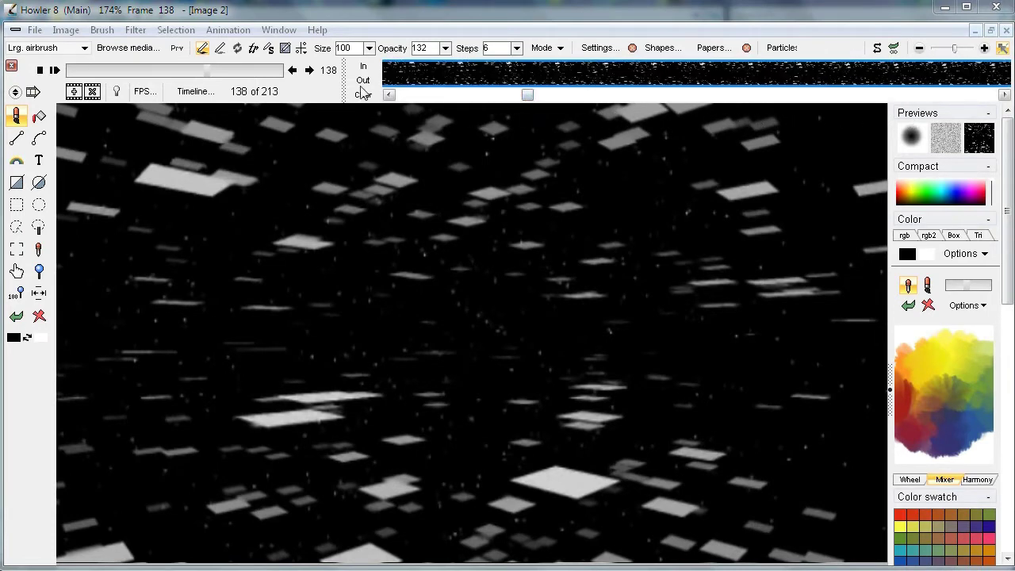
right_click(427, 73)
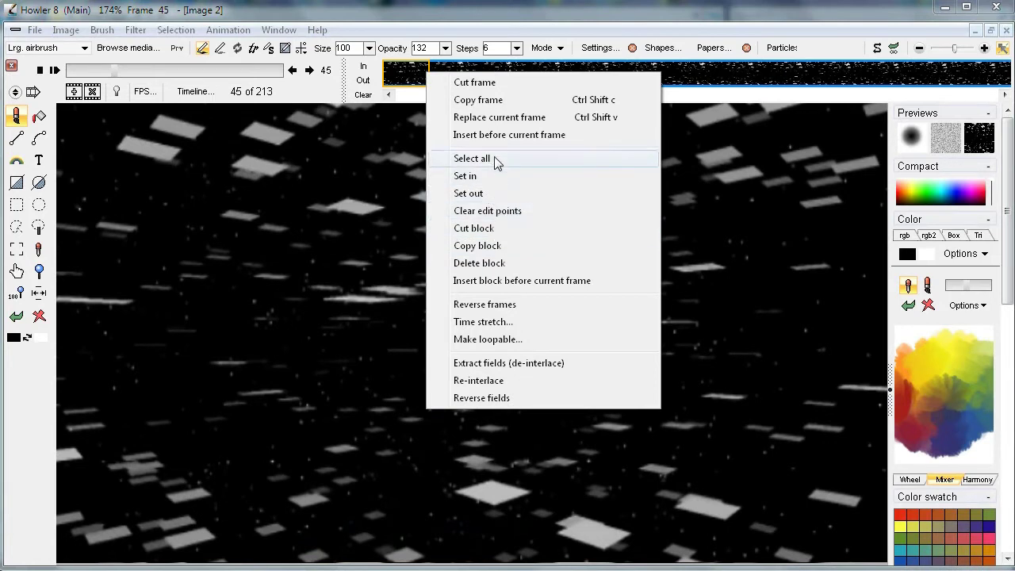
left_click(404, 75)
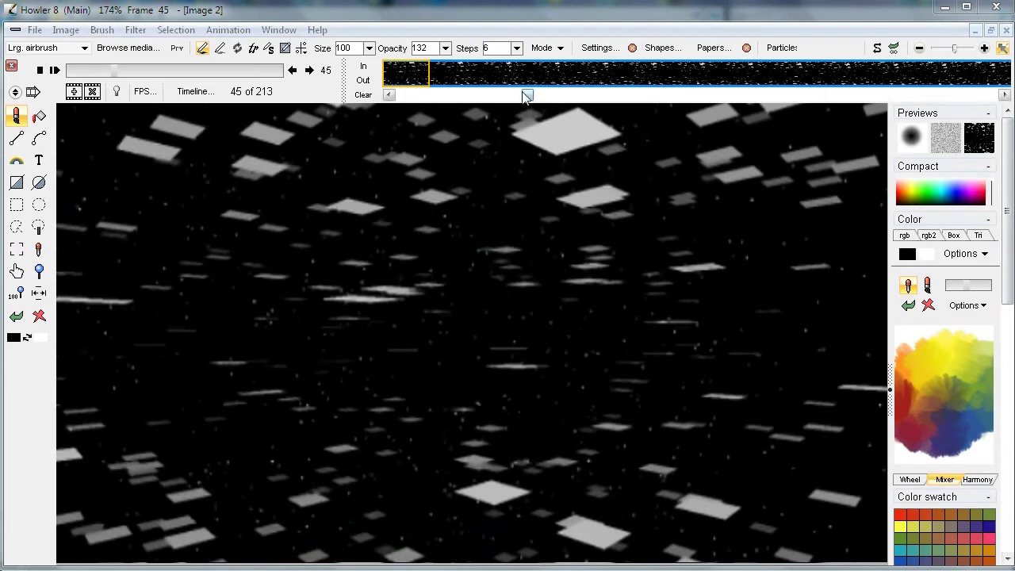
left_click_drag(528, 95, 402, 95)
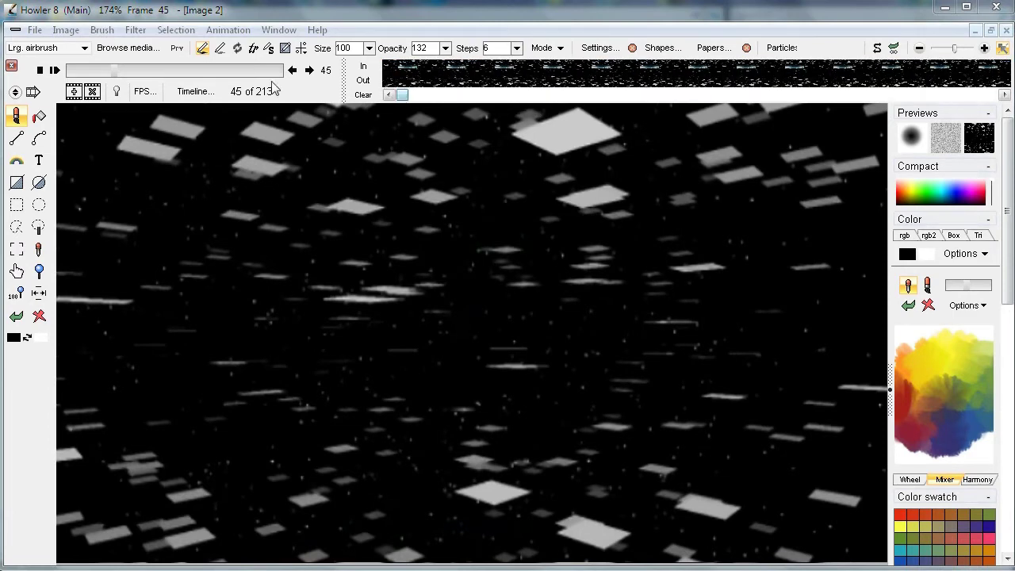
Step: Mark frames 0 to 37 as the edit block and delete it to remove the control bar frames
left_click(45, 71)
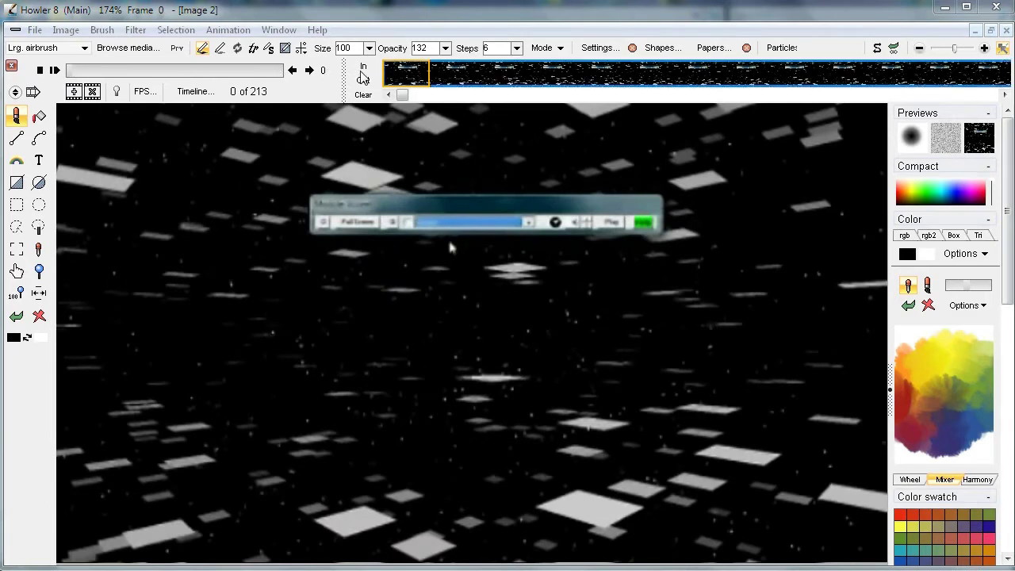
left_click(127, 72)
left_click_drag(128, 72, 106, 73)
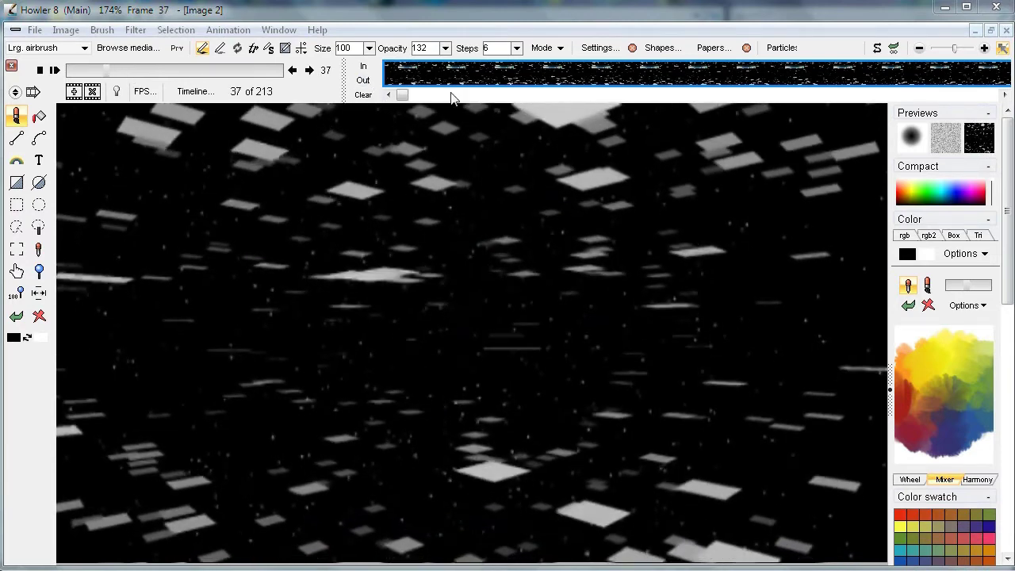
left_click_drag(404, 94, 448, 96)
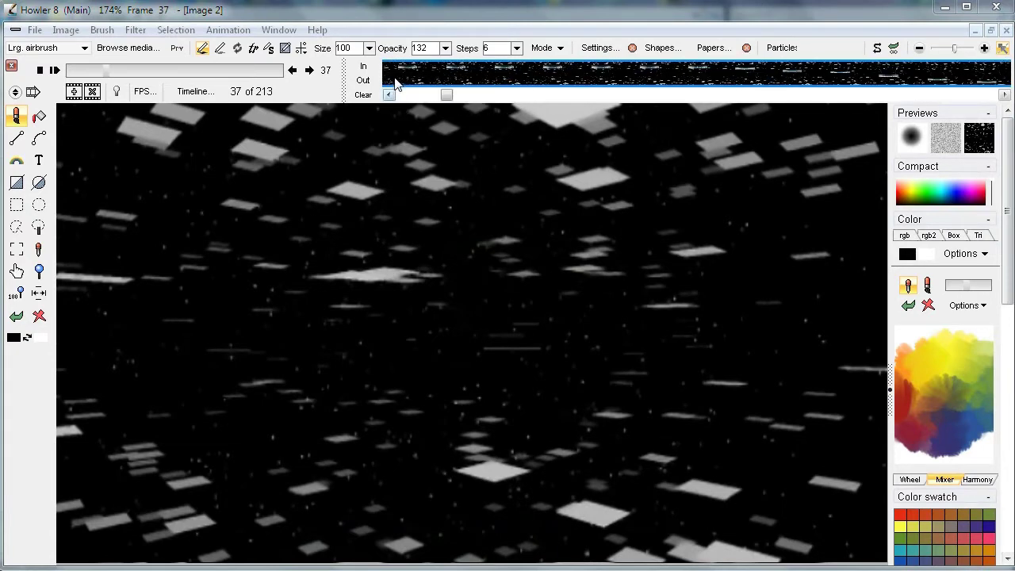
right_click(396, 80)
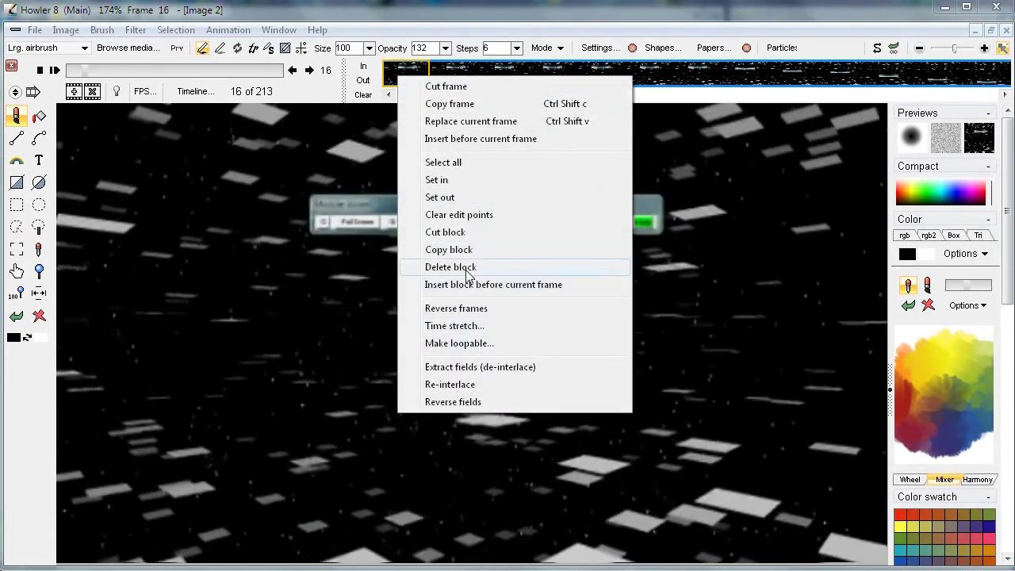
left_click(451, 267)
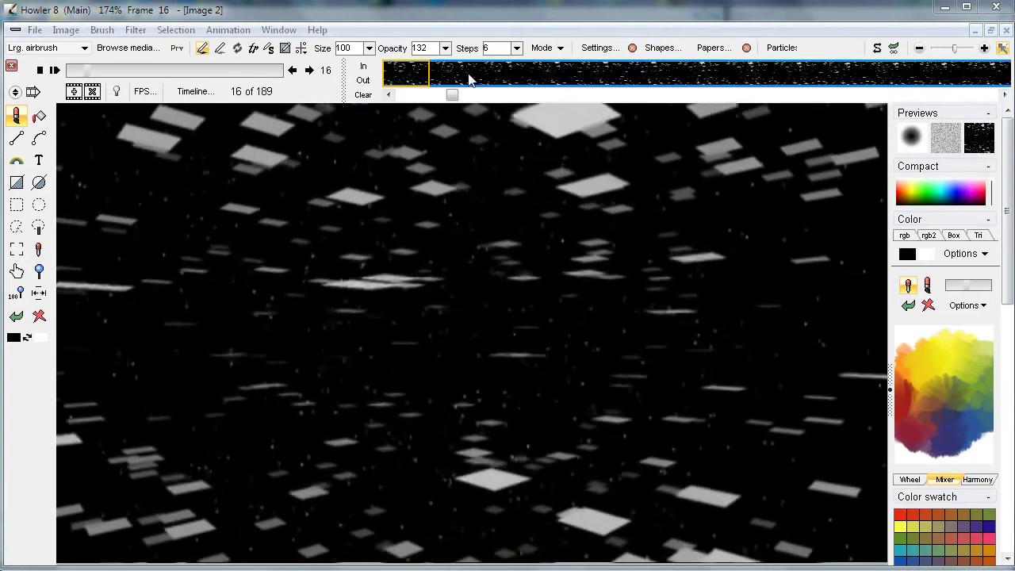
Step: Mark the block from frame 101 to the last frame, 174, and delete it
left_click_drag(127, 76, 195, 80)
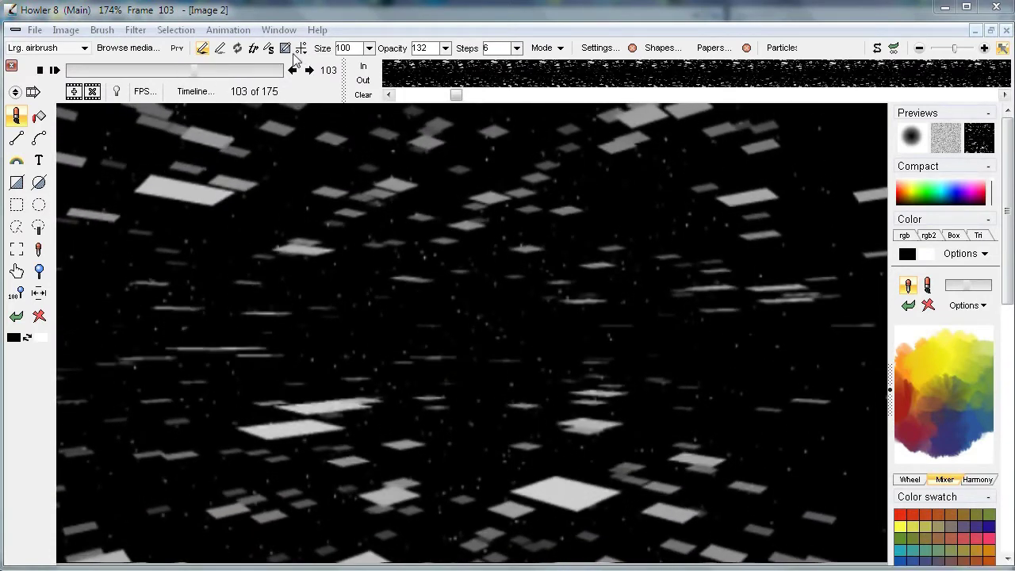
left_click_drag(212, 71, 191, 70)
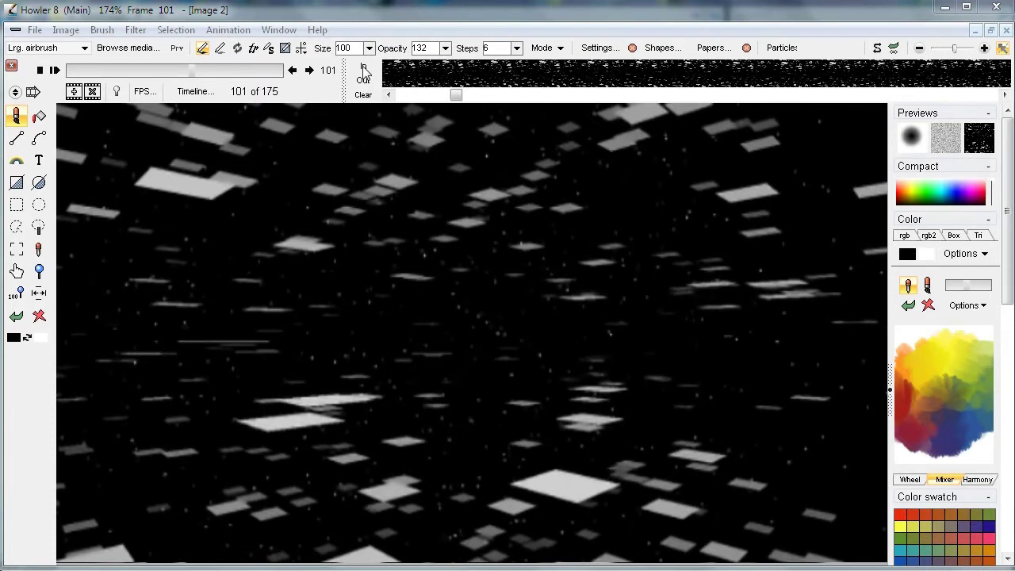
left_click_drag(211, 75, 292, 76)
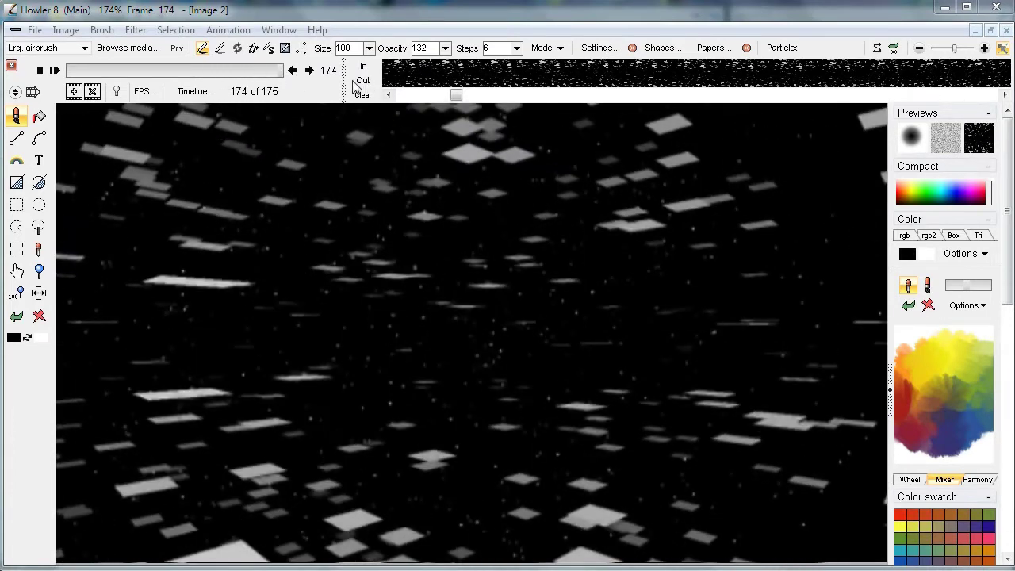
right_click(408, 77)
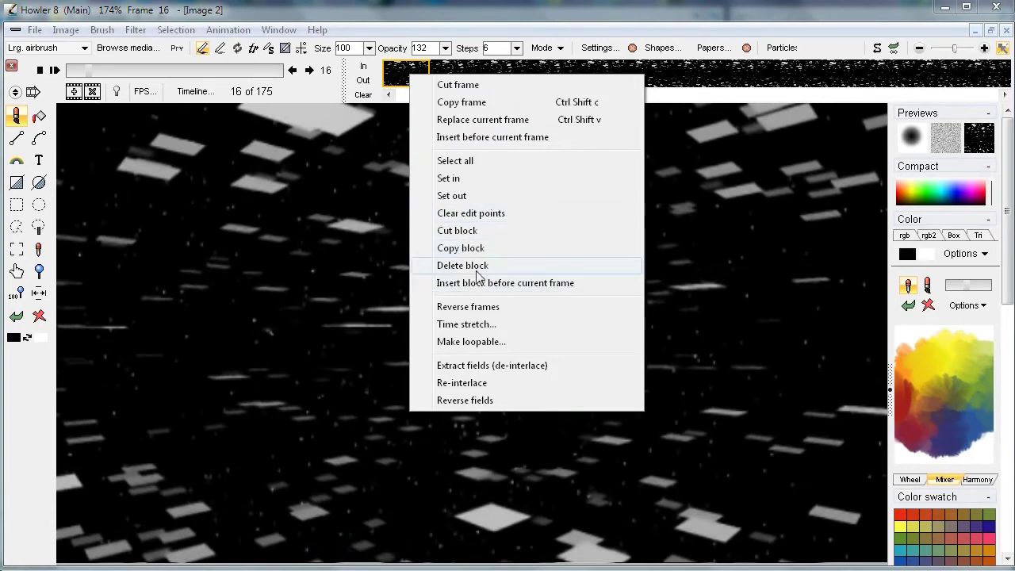
left_click(476, 266)
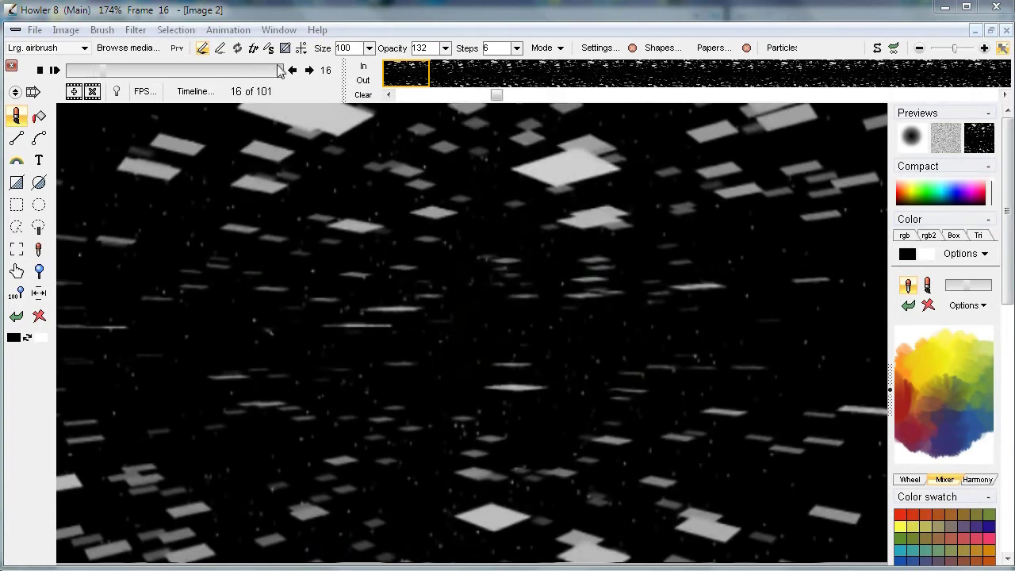
Step: Delete the last frame, frame 100, and scrub to the end of the trimmed animation
left_click_drag(128, 76, 317, 73)
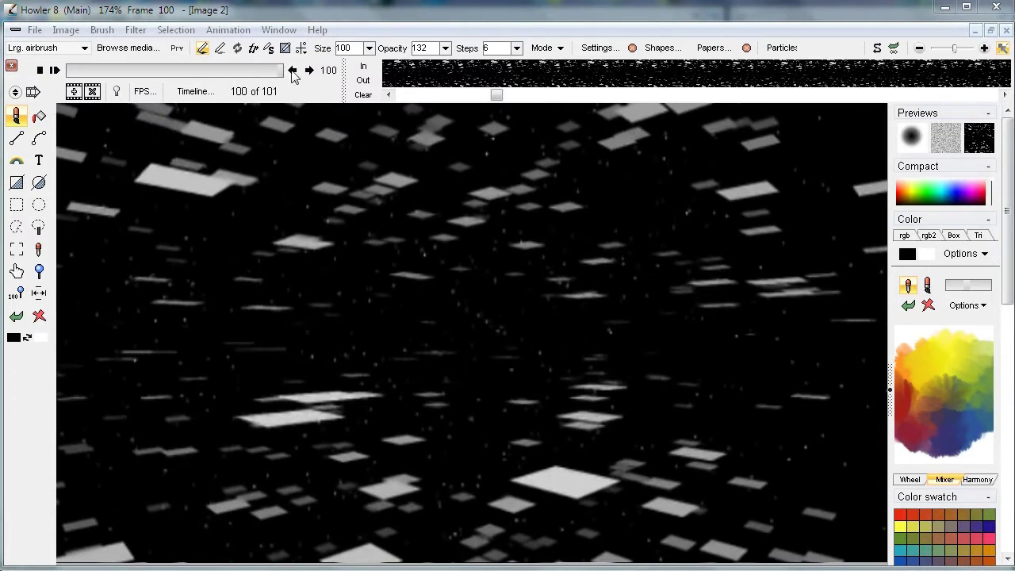
left_click(94, 92)
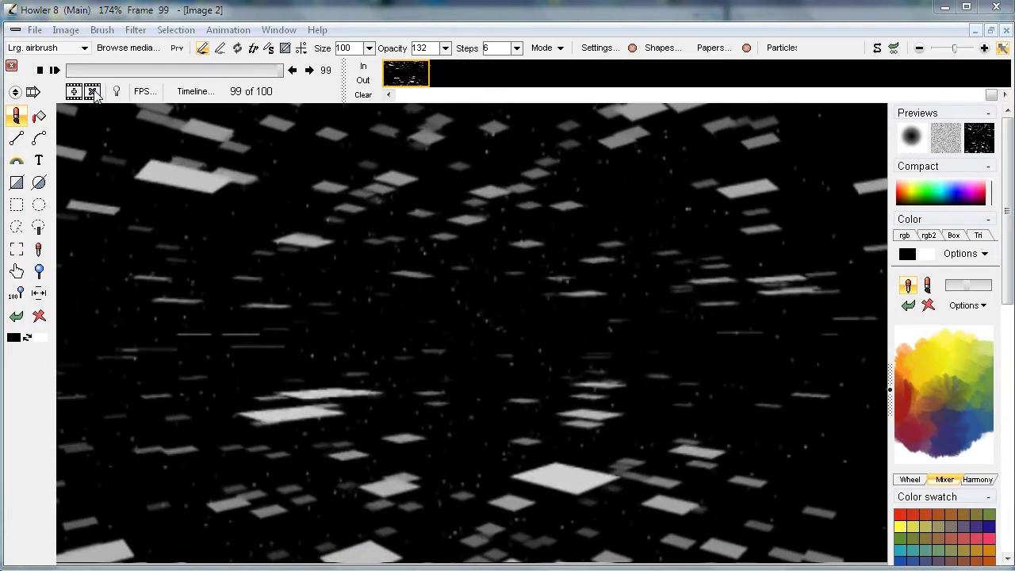
left_click_drag(122, 72, 298, 76)
Step: Save the trimmed animation as a dwa file named "100 frames lightspeed screensaver" in the Videos folder
left_click(227, 30)
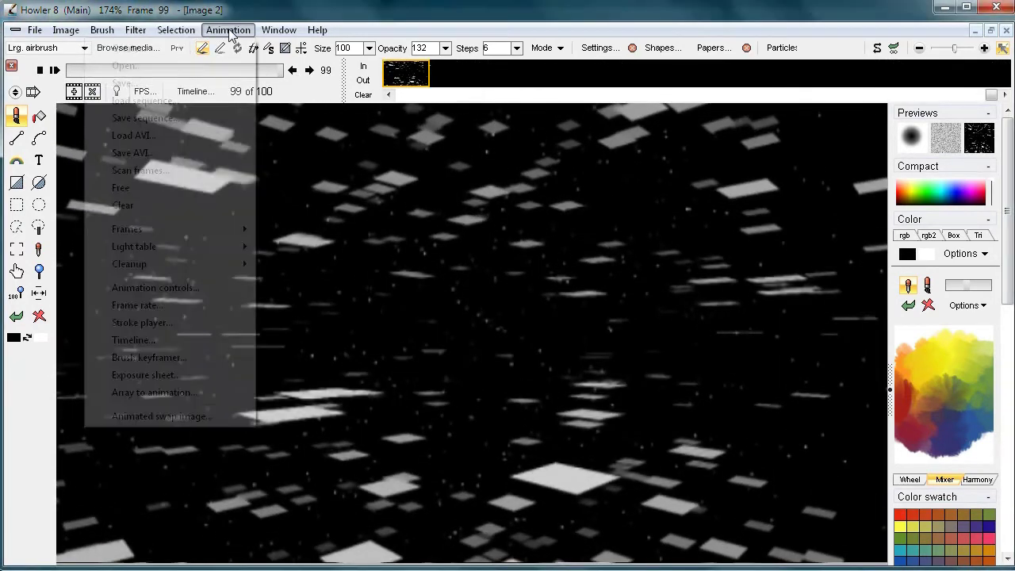
left_click(153, 85)
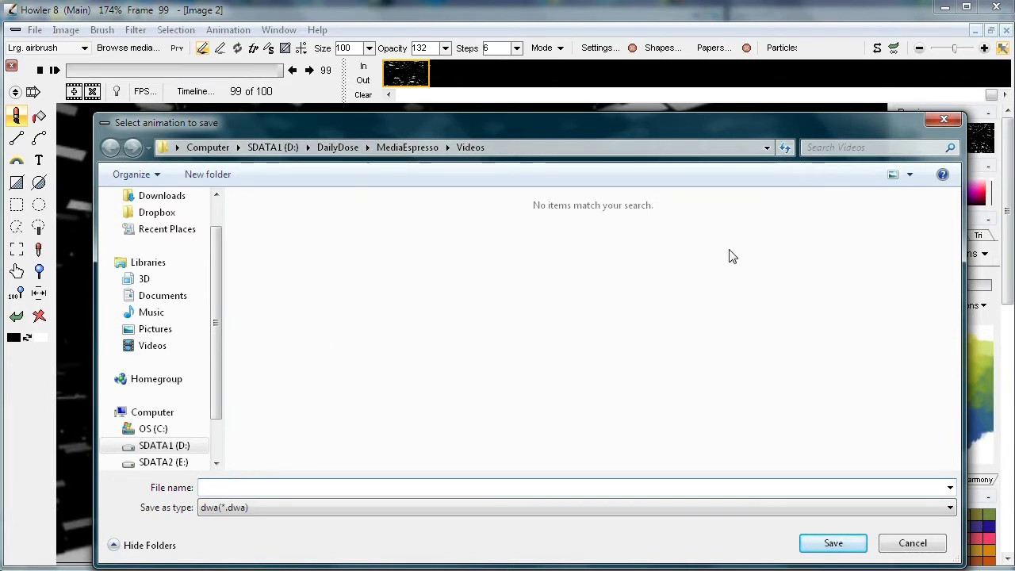
type("100 frames lightspeed sc")
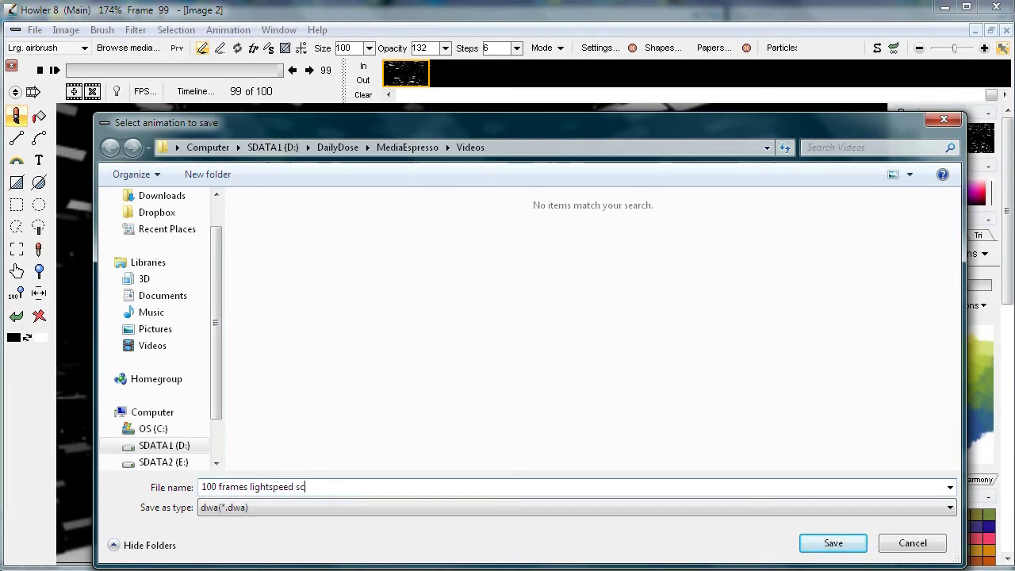
type("reensaver")
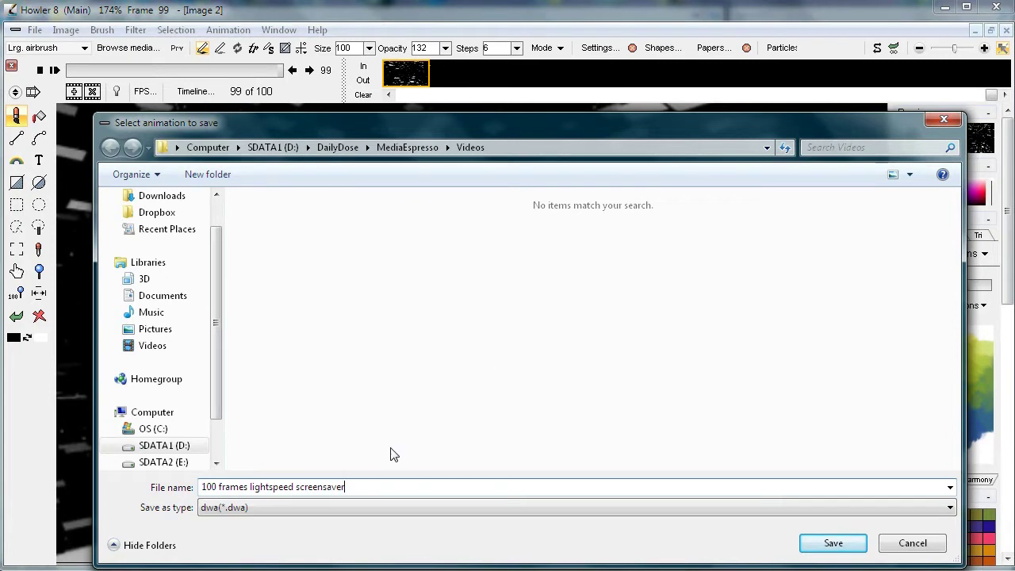
left_click(832, 544)
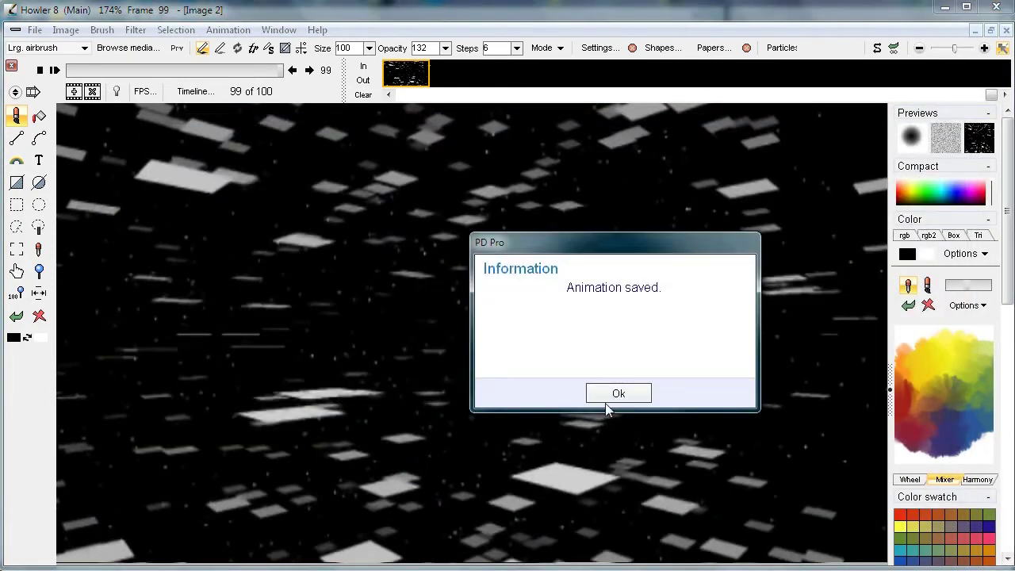
left_click(612, 396)
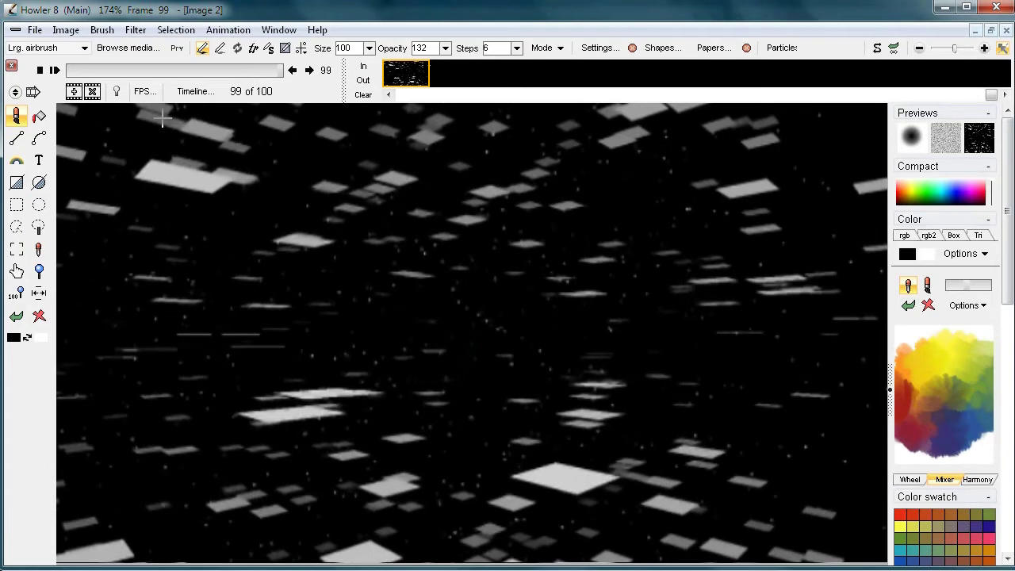
Step: Create a new blank white image and scribble a few black airbrush strokes across it
left_click(36, 31)
left_click(24, 45)
left_click(516, 388)
left_click(639, 490)
mouse_move(575, 285)
left_mouse_down()
mouse_move(433, 267)
mouse_move(420, 340)
left_mouse_up()
mouse_move(333, 289)
left_mouse_down()
mouse_move(321, 265)
mouse_move(388, 274)
left_mouse_up()
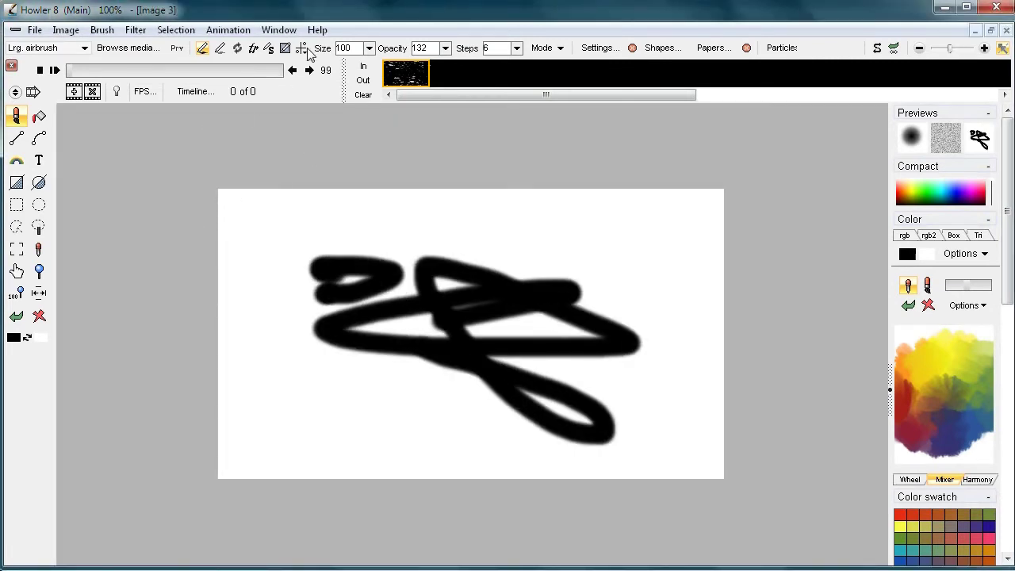
Step: Load the saved animation "100 frames lightspeed screensaver.dwa" and briefly play it
left_click(228, 29)
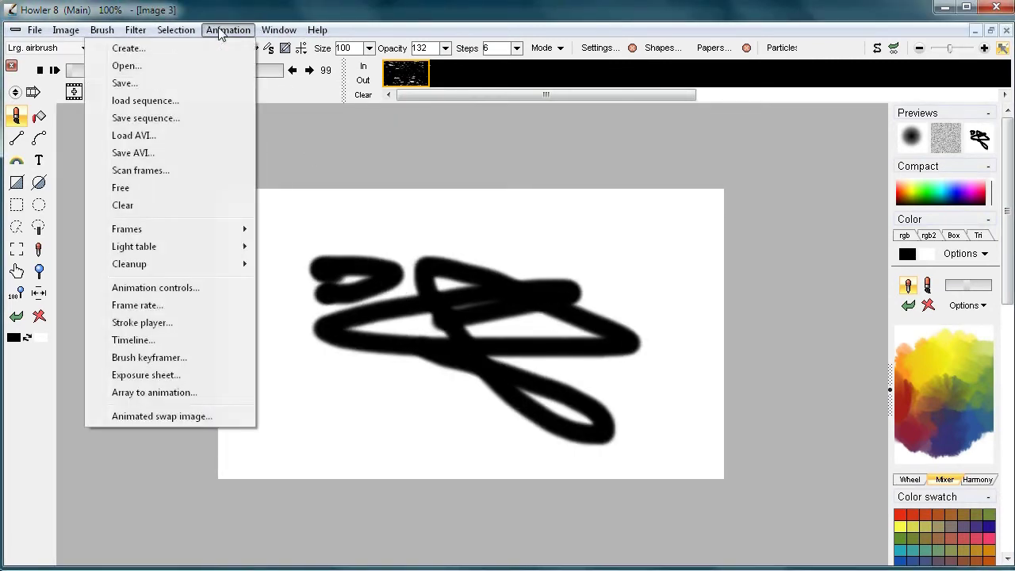
left_click(147, 69)
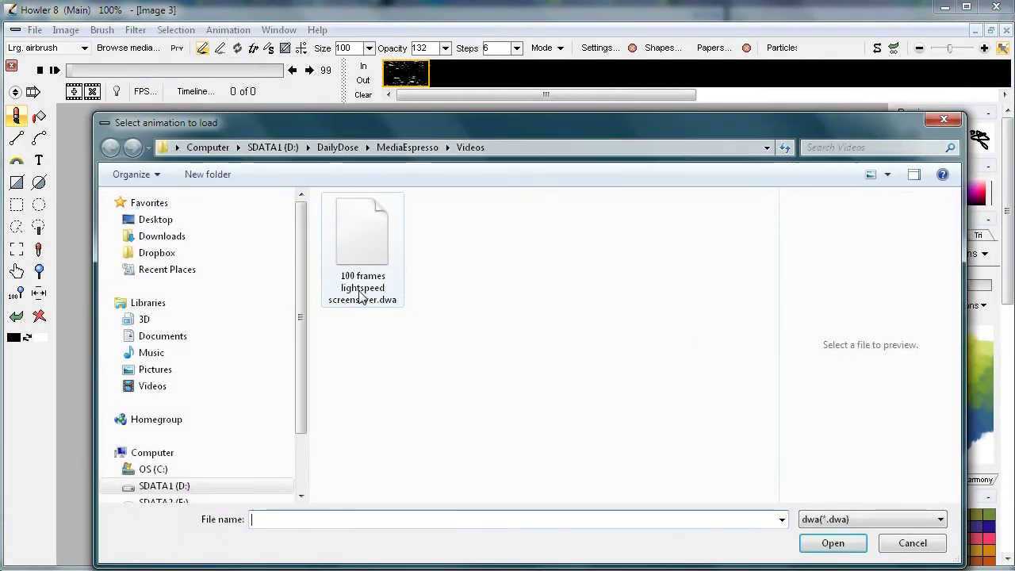
left_click(358, 230)
left_click(834, 544)
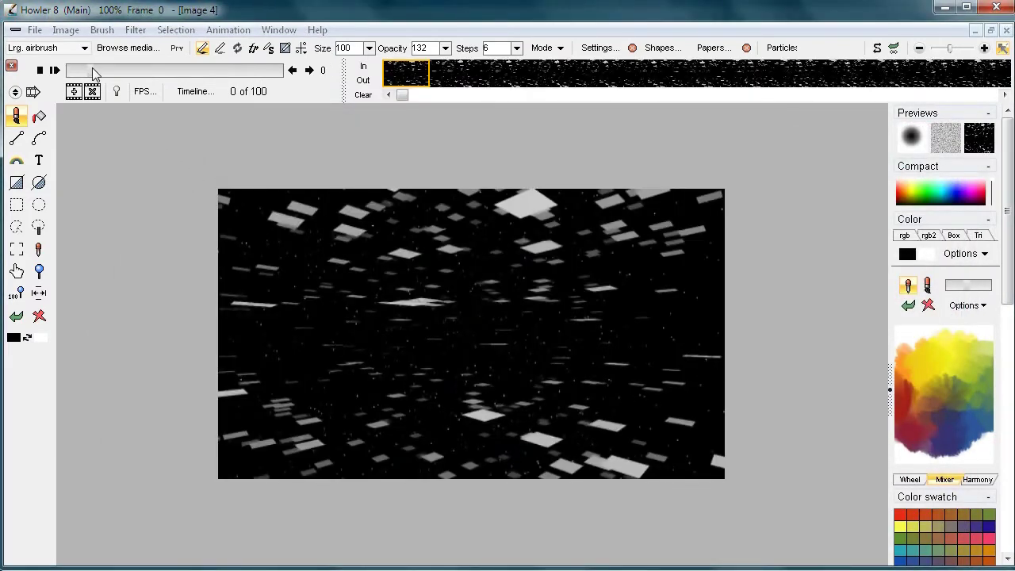
left_click(54, 70)
left_click(37, 70)
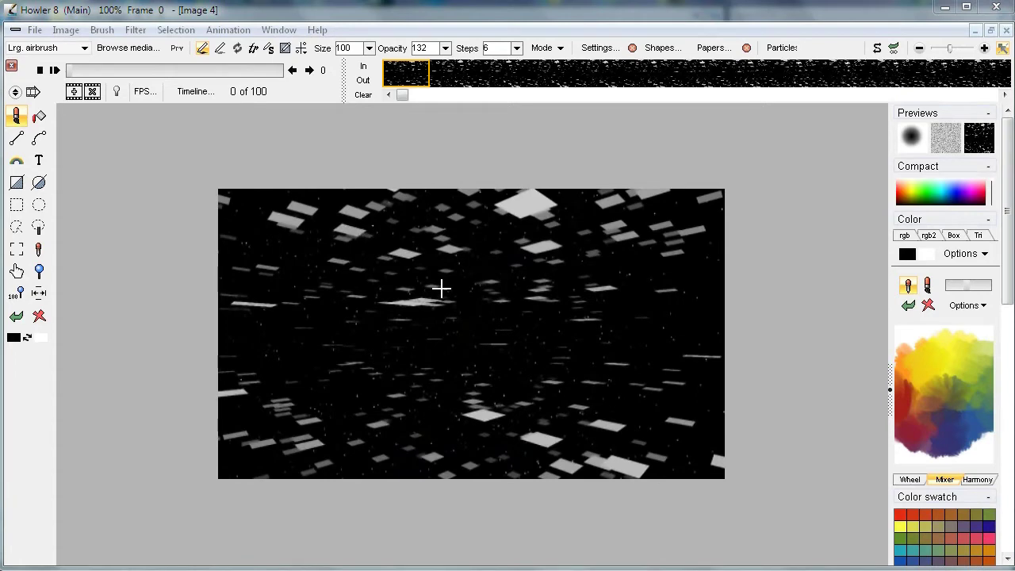
left_click_drag(325, 317, 343, 329)
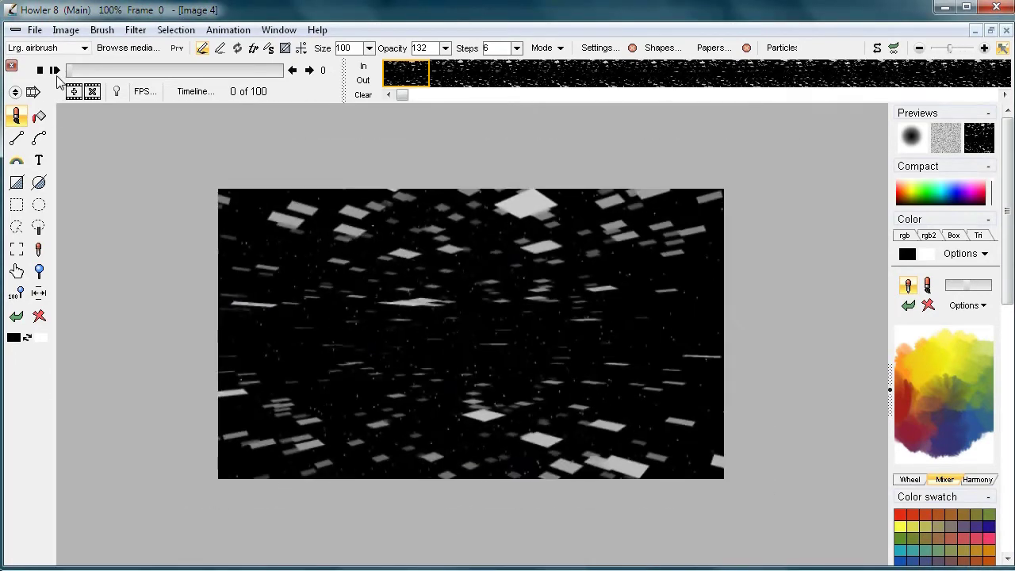
Step: Set the playback rate to the 15 fps (NTSC video on twos) preset and play the animation
left_click(144, 92)
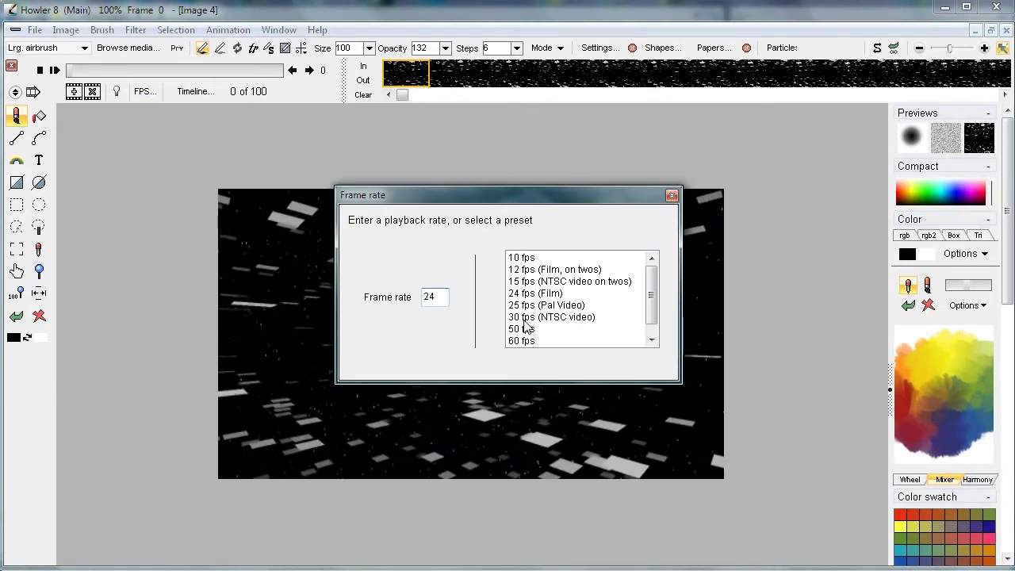
left_click_drag(547, 195, 234, 157)
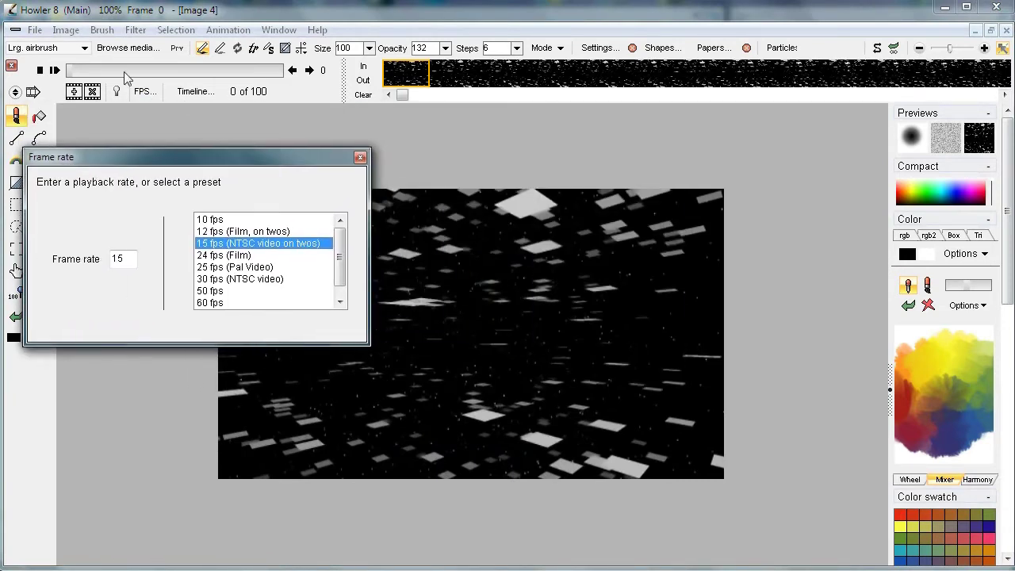
left_click(53, 70)
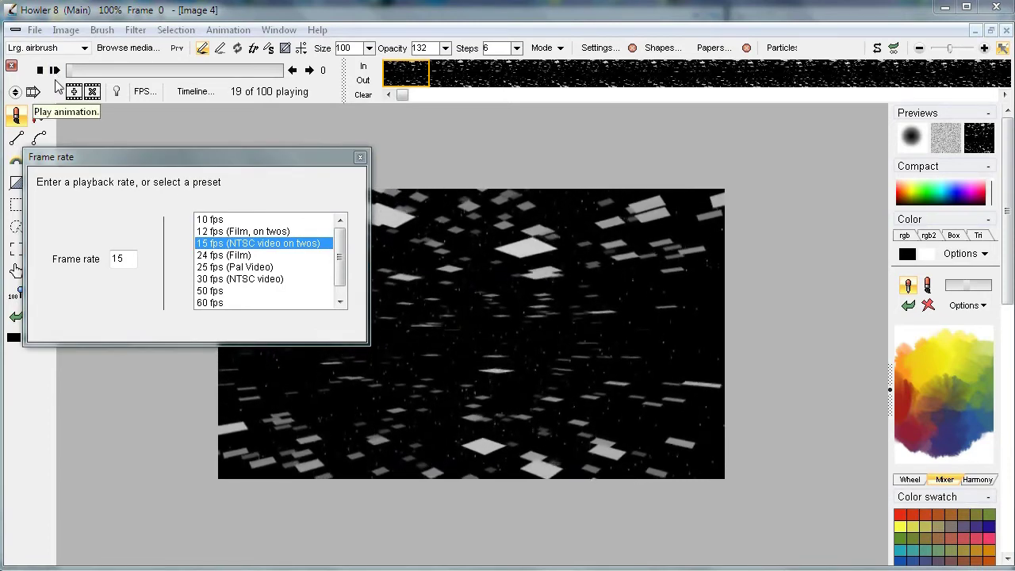
scroll(476, 363, "up", 8)
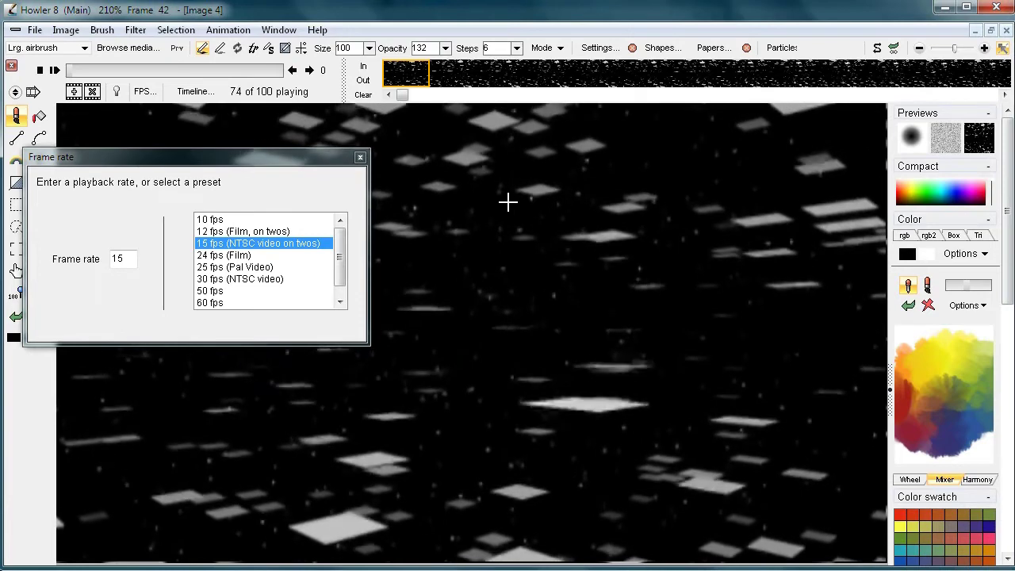
Step: Set the playback rate to the 30 fps (NTSC video) preset and close the frame rate settings
left_click(212, 279)
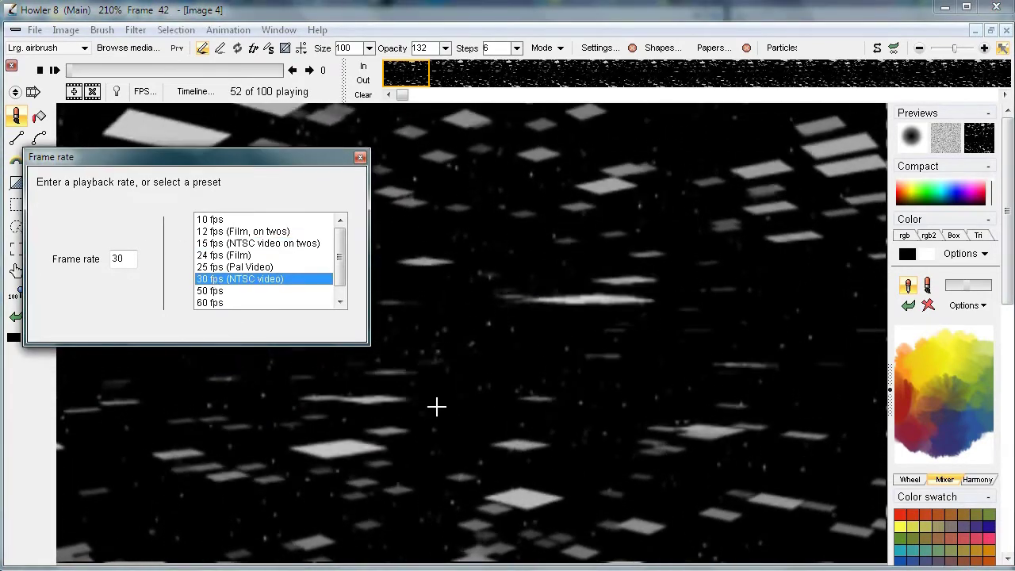
left_click_drag(701, 373, 642, 394)
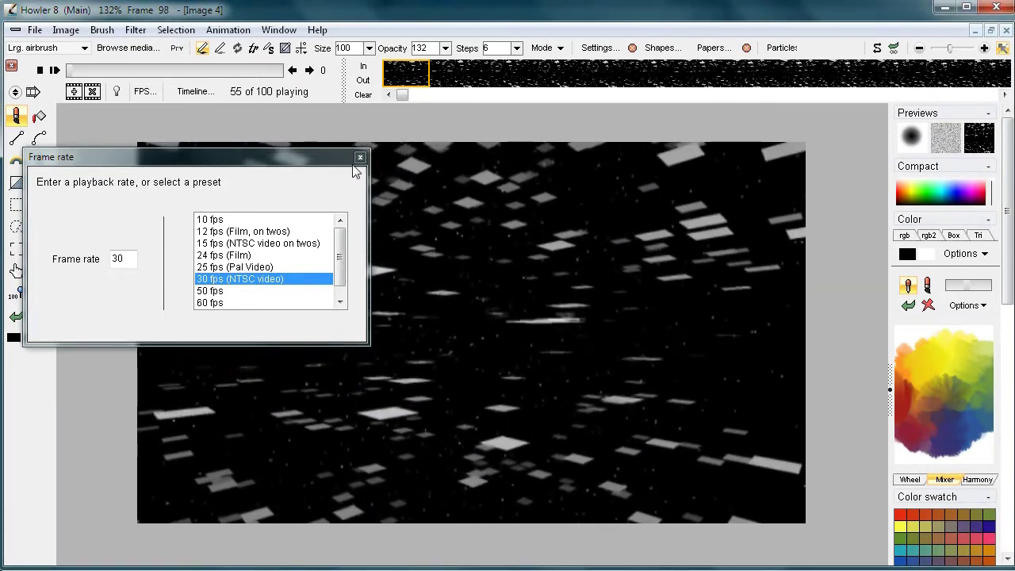
left_click(360, 158)
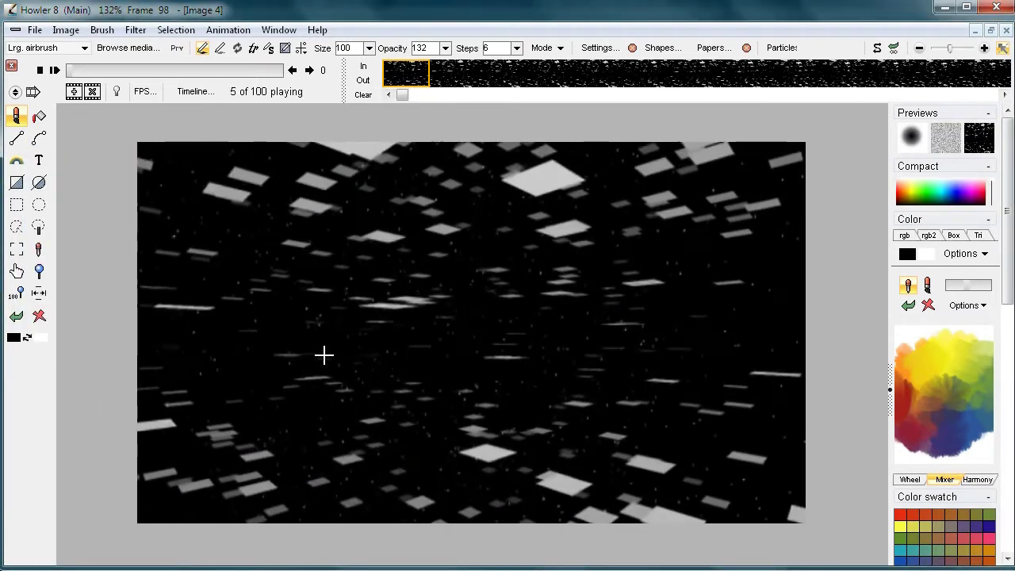
left_click_drag(326, 340, 544, 362)
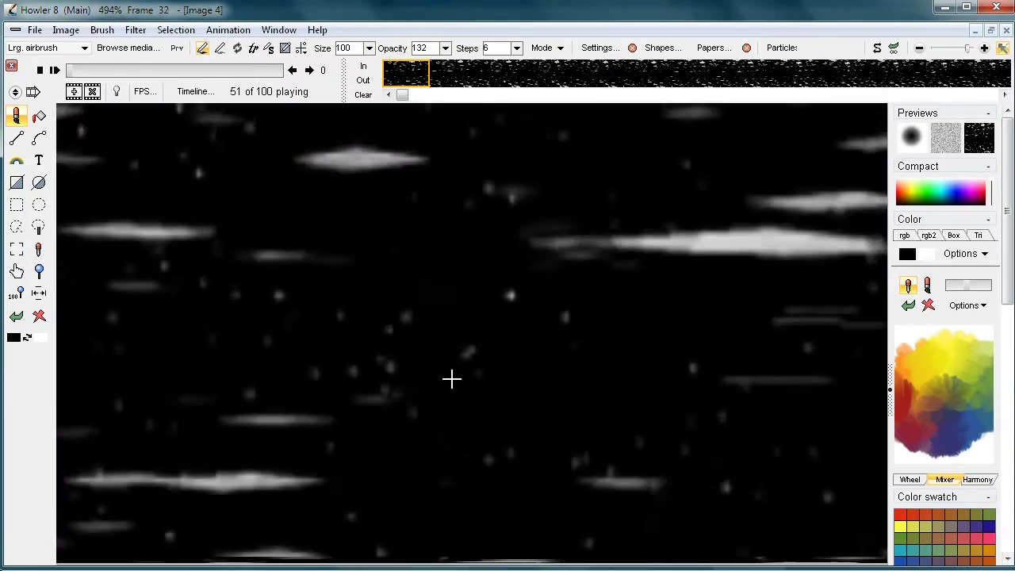
Step: Step through frames 37 to 43 to examine the star movement between single frames, and scrub back to frame 0
left_click(130, 68)
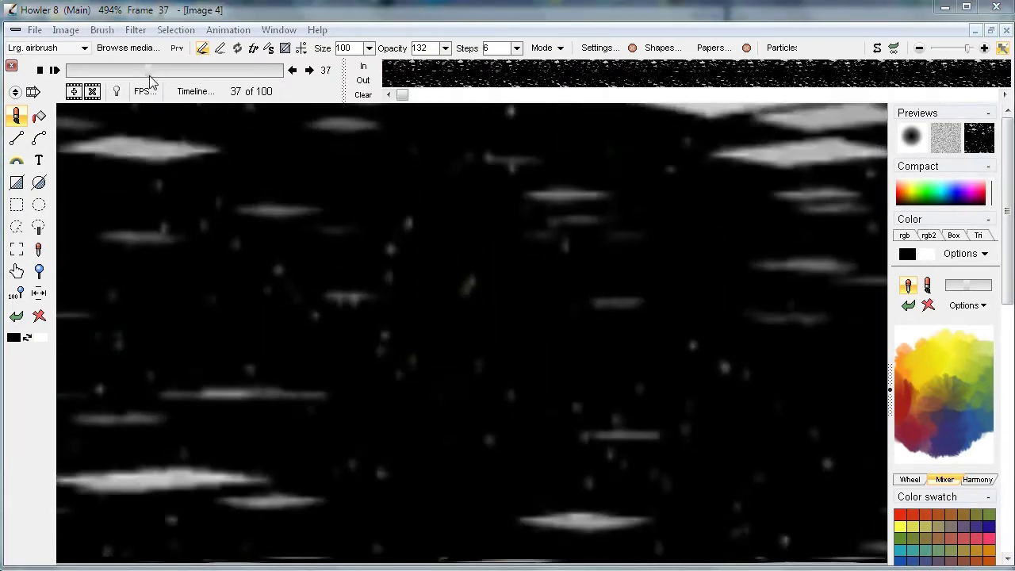
left_click(291, 71)
left_click(310, 71)
left_click(310, 71)
left_click(310, 71)
left_click(310, 70)
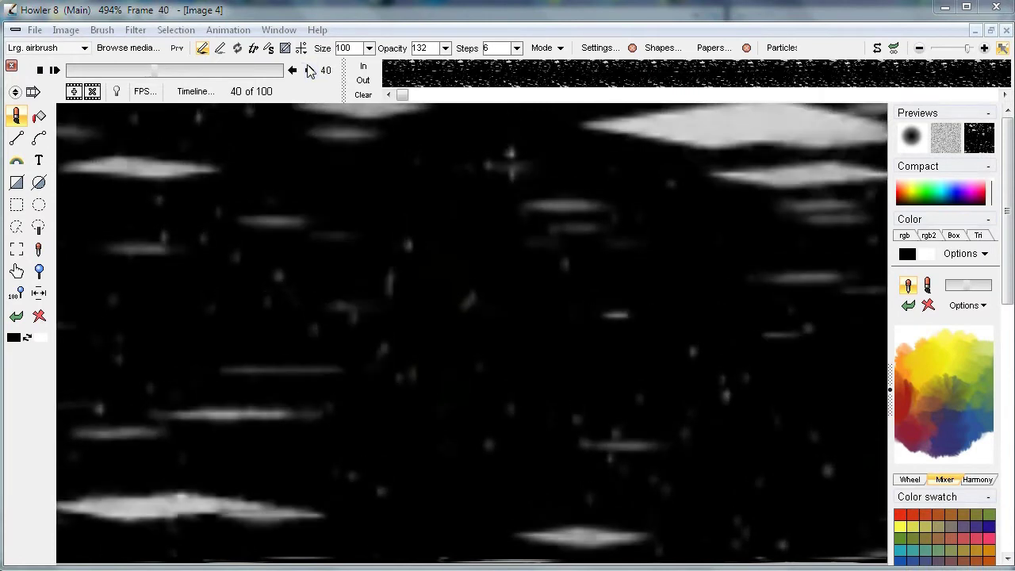
left_click(310, 70)
left_click(310, 71)
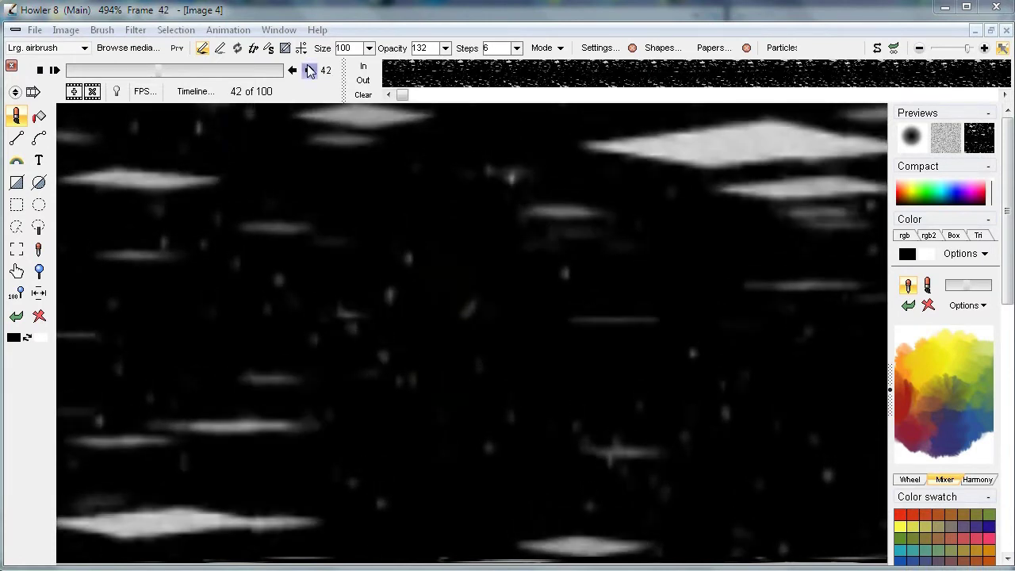
left_click(310, 70)
scroll(362, 317, "down", 5)
scroll(317, 320, "up", 2)
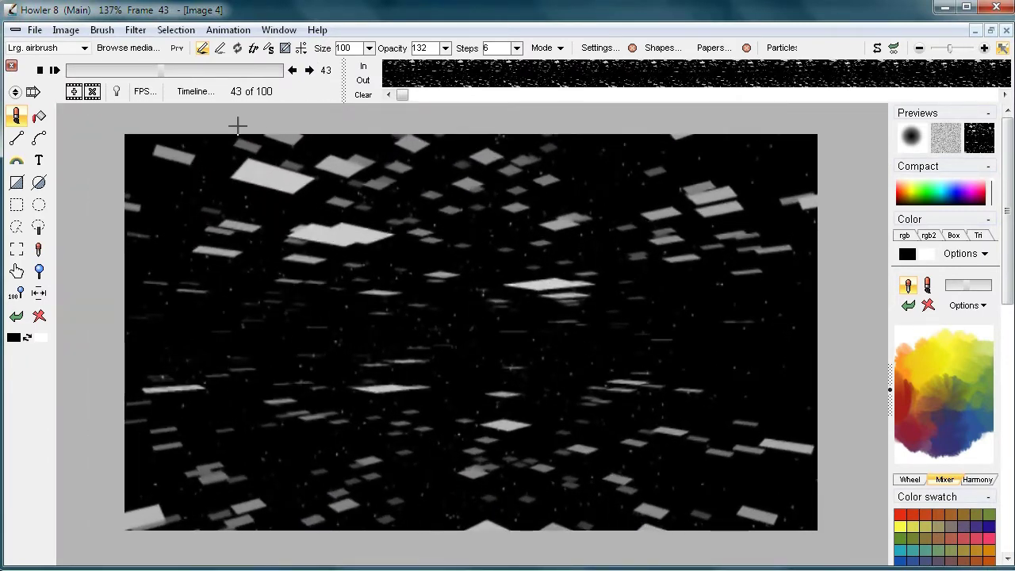
left_click_drag(153, 75, 58, 68)
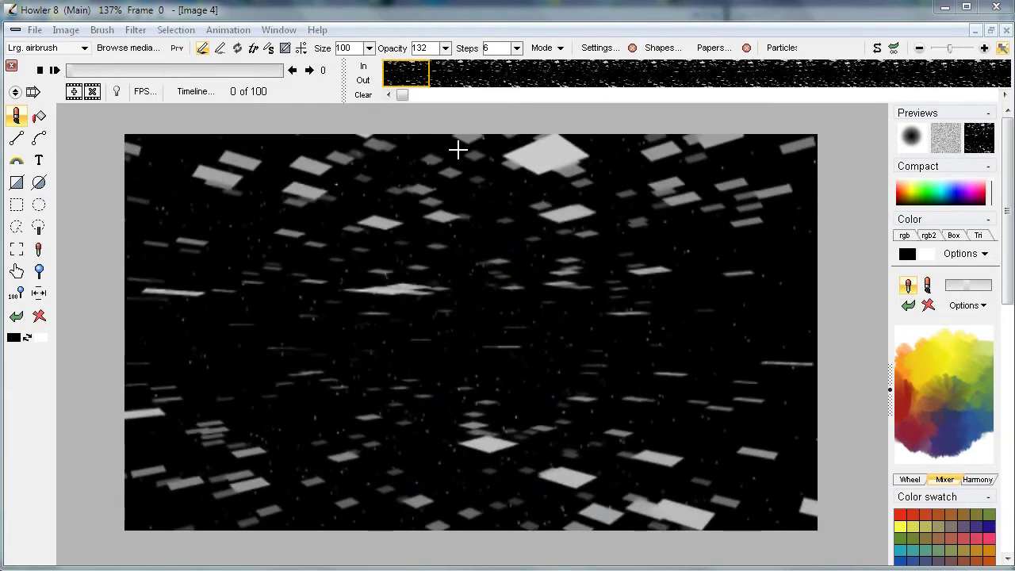
left_click_drag(168, 72, 28, 70)
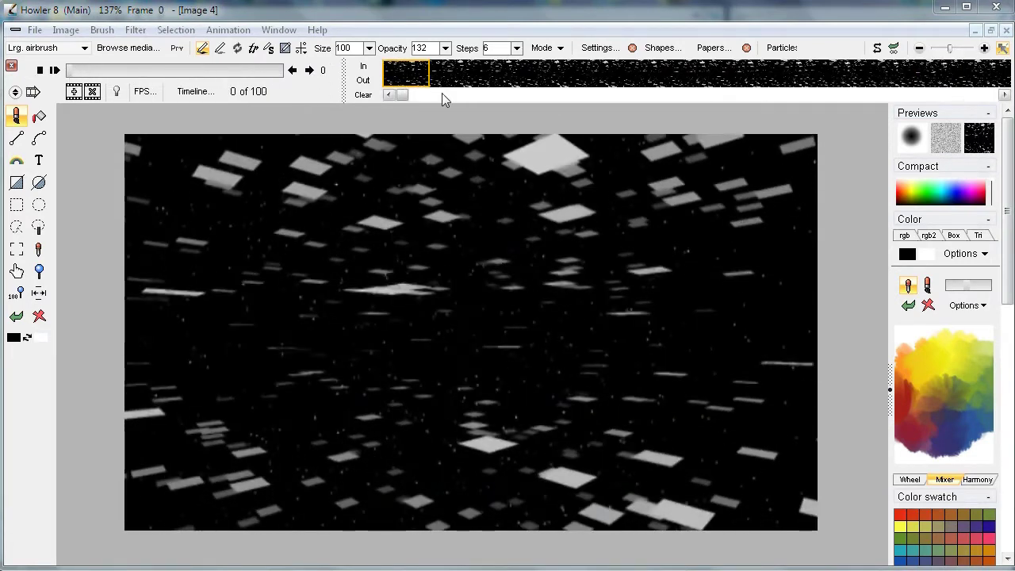
Step: Time-stretch the animation with frame blending, trying a multiplier of 3 before setting the new length to 1000 frames
right_click(455, 71)
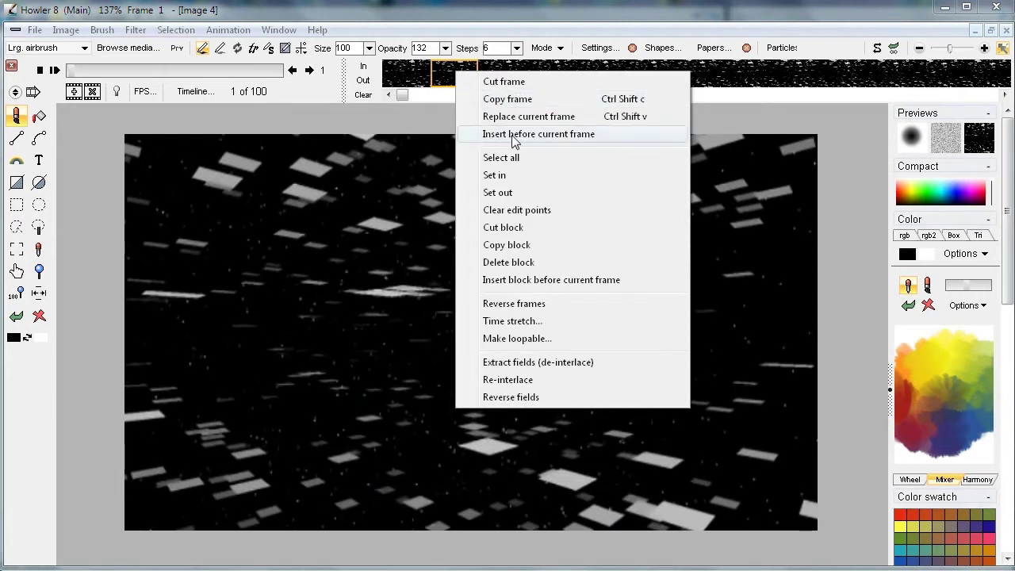
left_click(545, 329)
left_click_drag(534, 124, 336, 129)
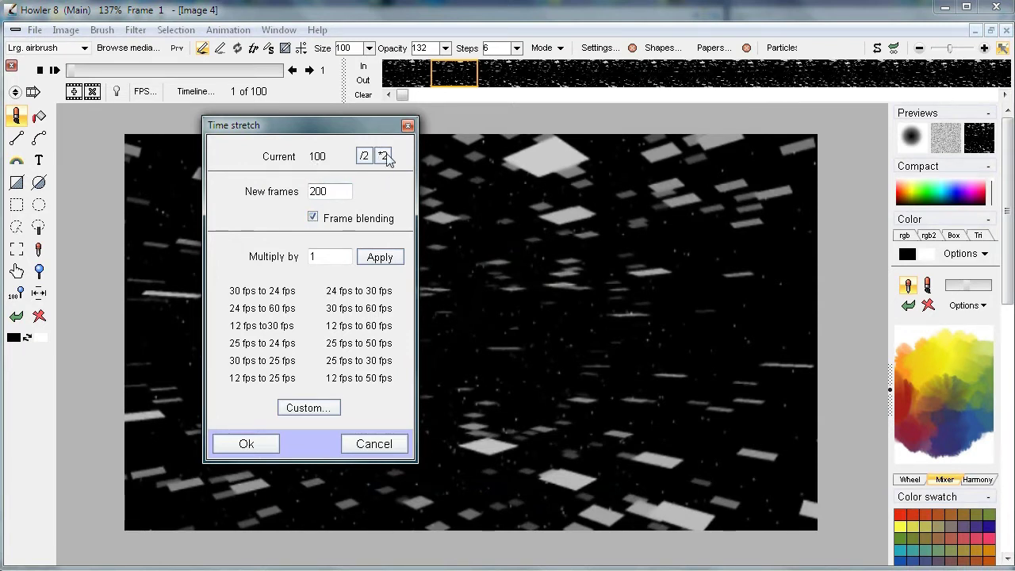
double_click(343, 257)
type("3")
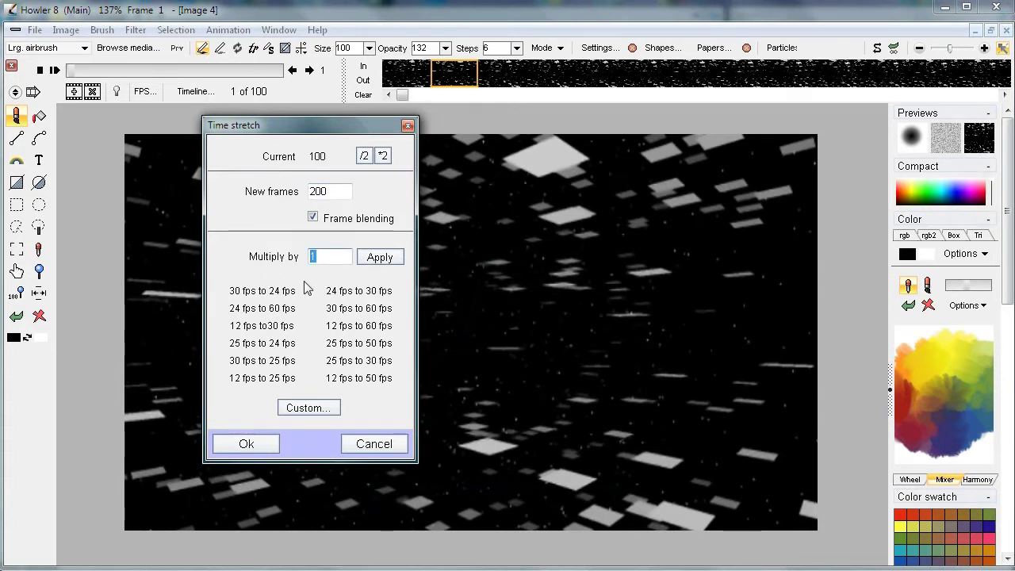
left_click(387, 258)
left_click_drag(333, 191, 280, 191)
type("10")
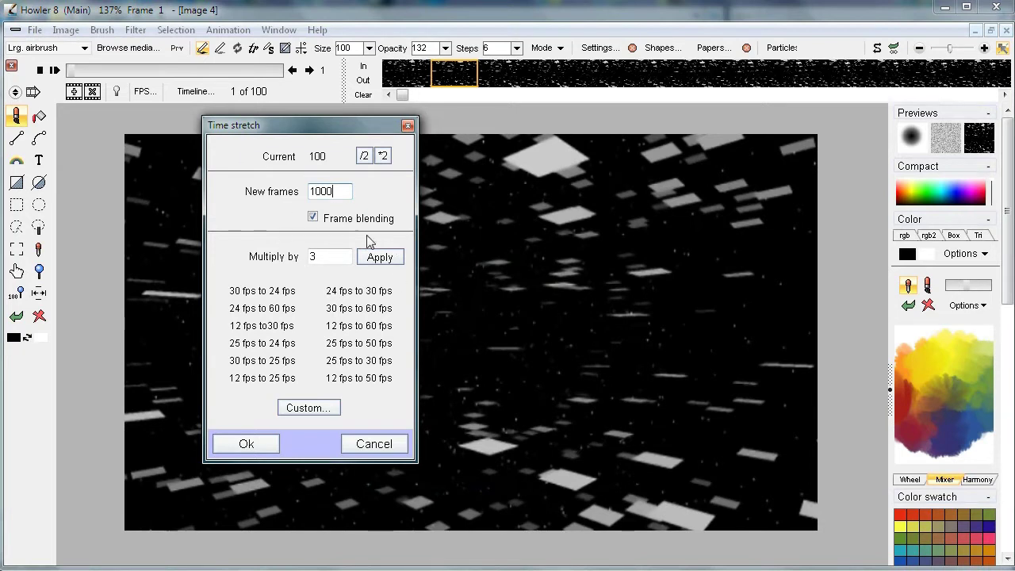
left_click(265, 446)
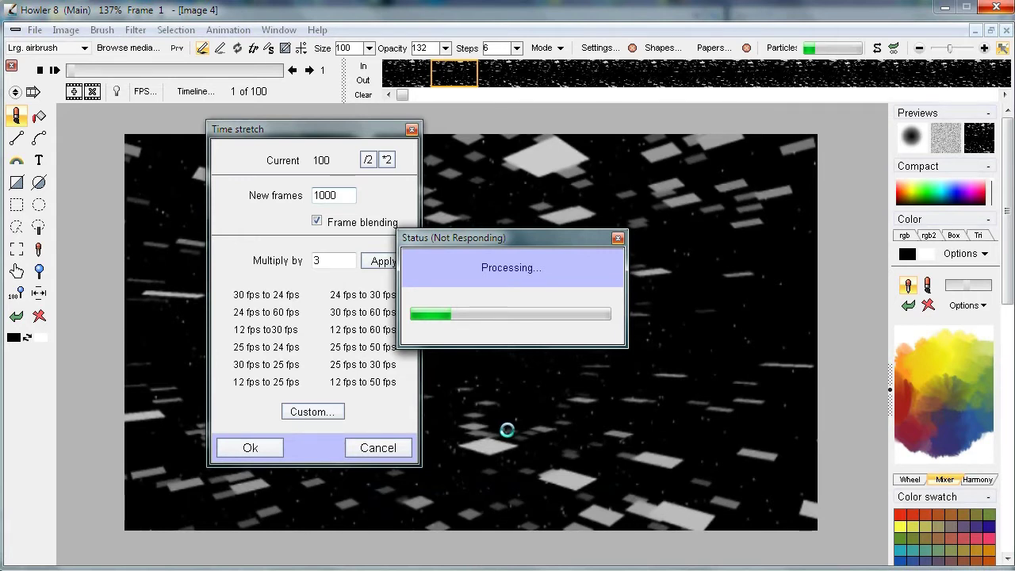
Step: Play the stretched animation and examine the blended star motion up close
left_click(54, 69)
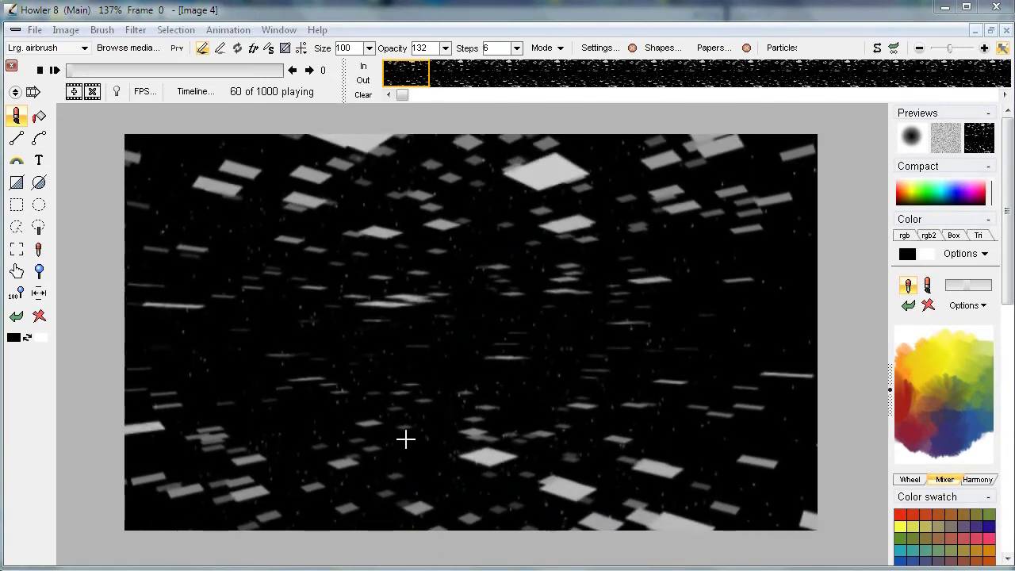
scroll(467, 324, "up", 5)
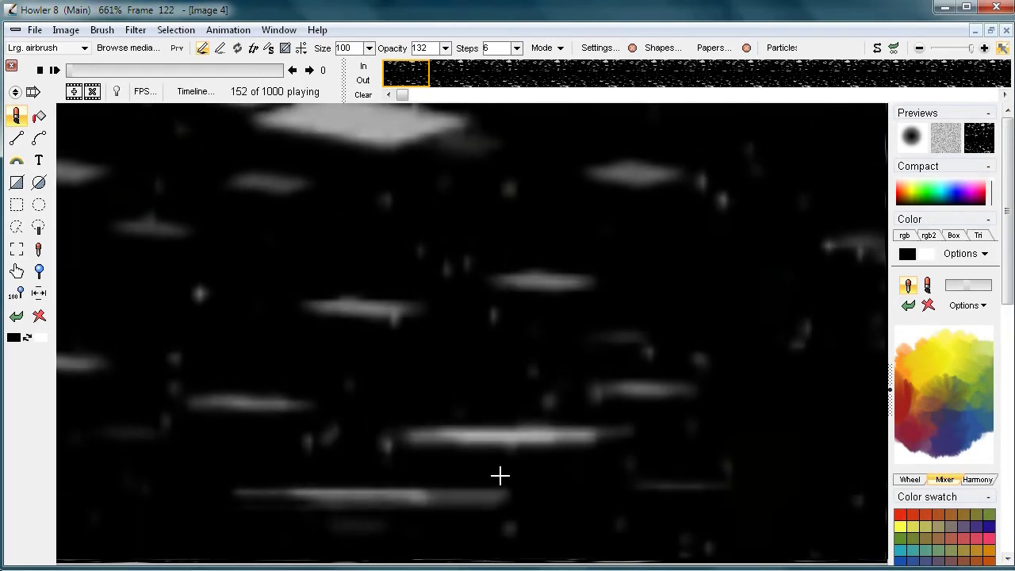
scroll(535, 298, "up", 1)
scroll(535, 297, "down", 3)
left_click_drag(519, 412, 486, 299)
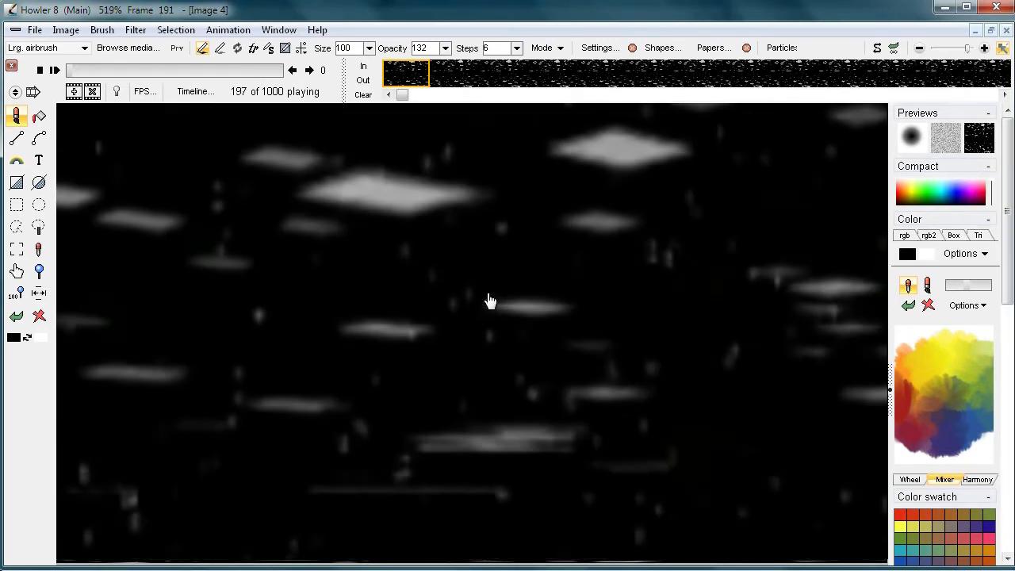
left_click_drag(499, 405, 483, 190)
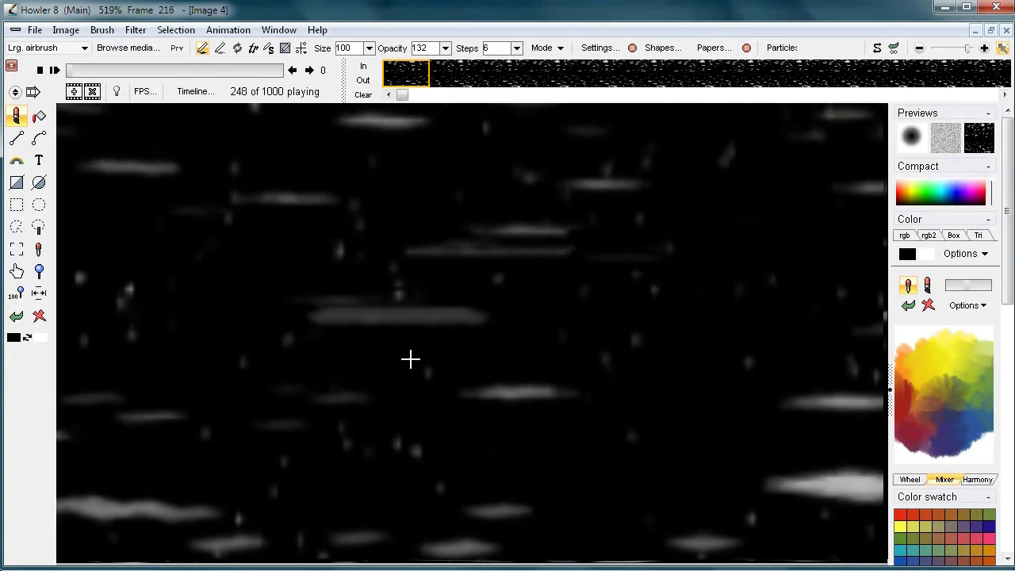
Step: Examine the looping time-stretched starfield at varying magnifications, comparing the close-up star shapes with the whole frame
scroll(347, 423, "up", 5)
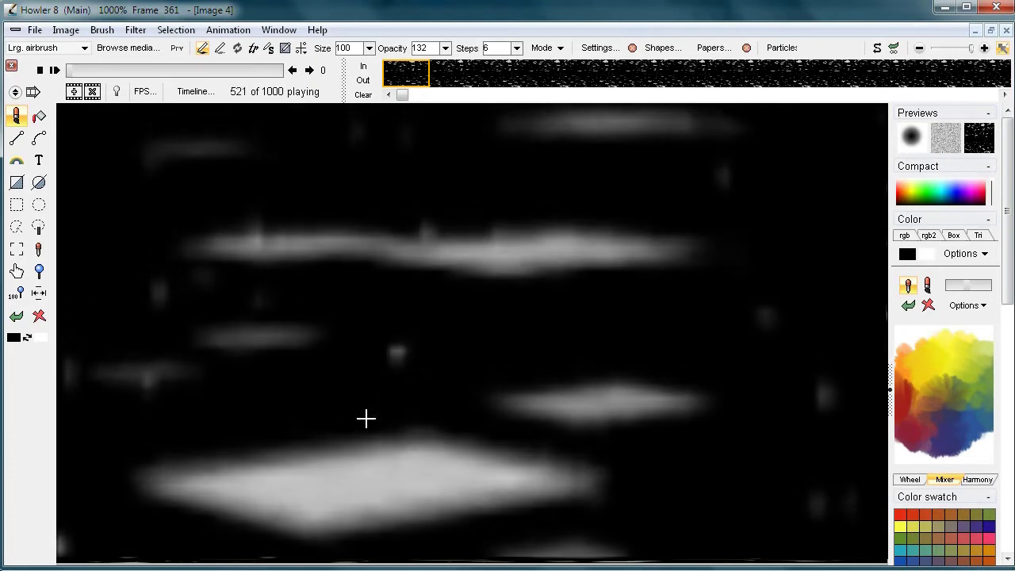
scroll(782, 394, "down", 8)
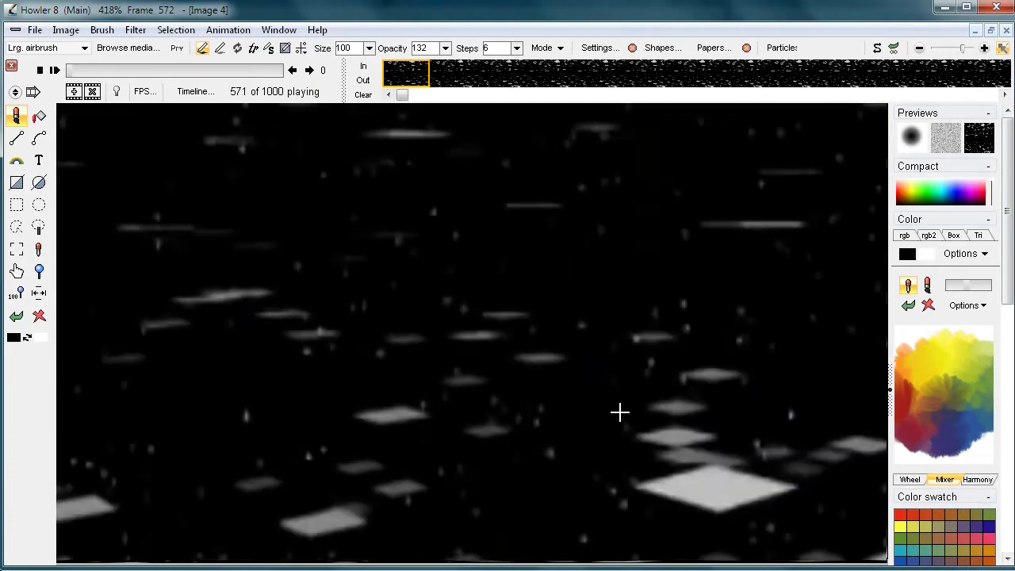
scroll(549, 365, "up", 2)
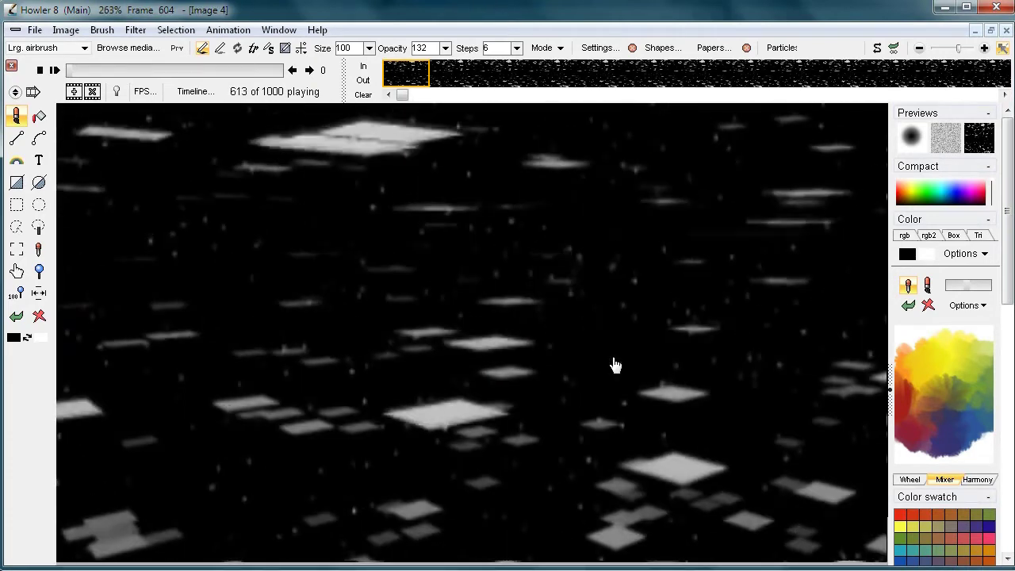
scroll(580, 385, "down", 3)
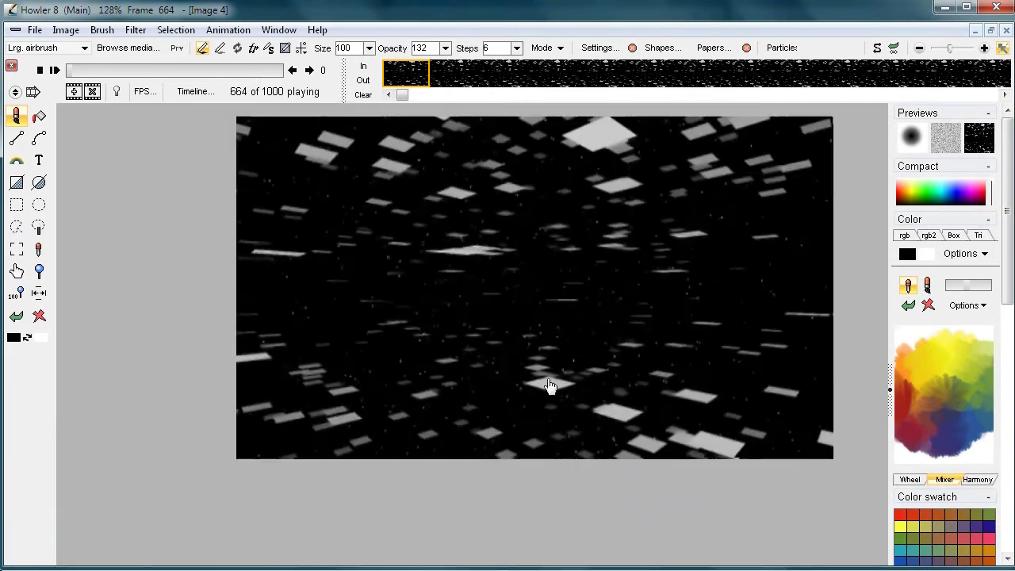
scroll(646, 346, "up", 1)
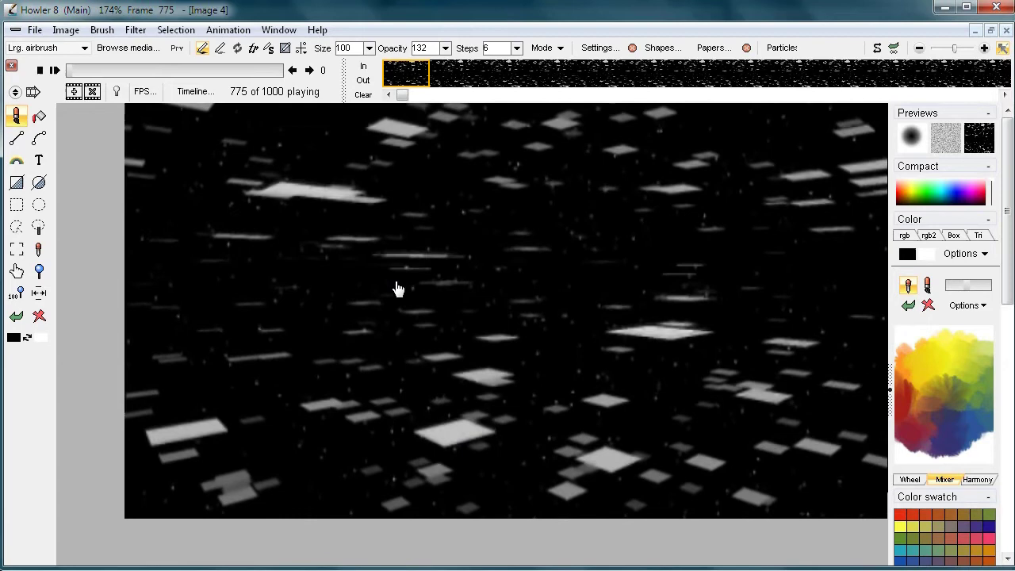
scroll(397, 288, "up", 2)
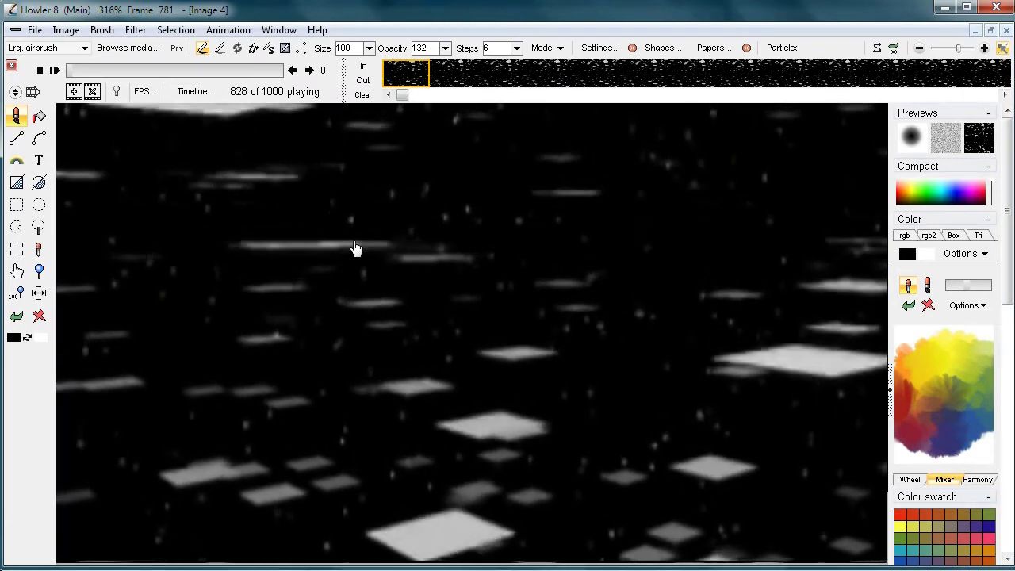
scroll(385, 256, "up", 2)
scroll(723, 335, "down", 3)
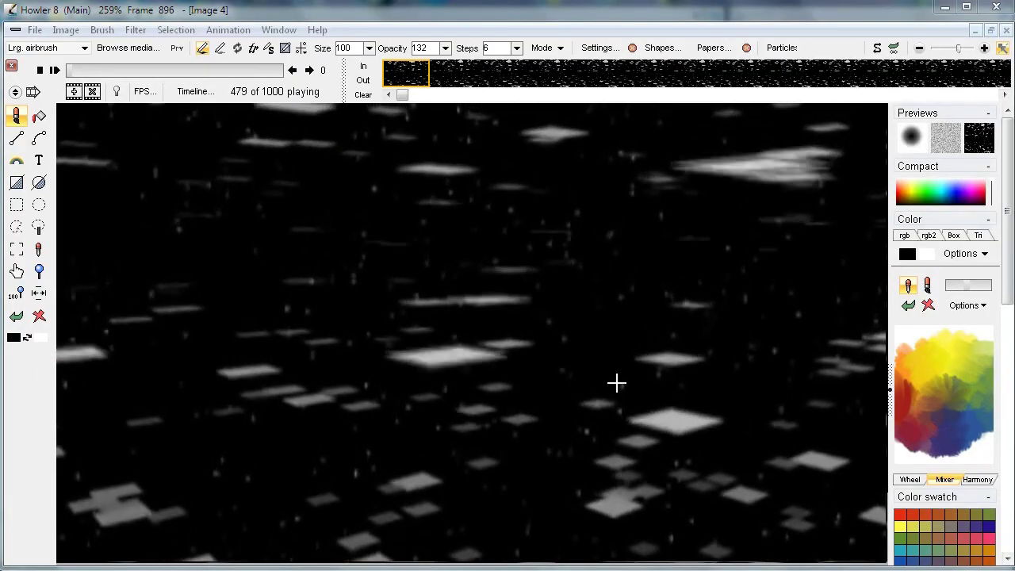
scroll(460, 367, "down", 2)
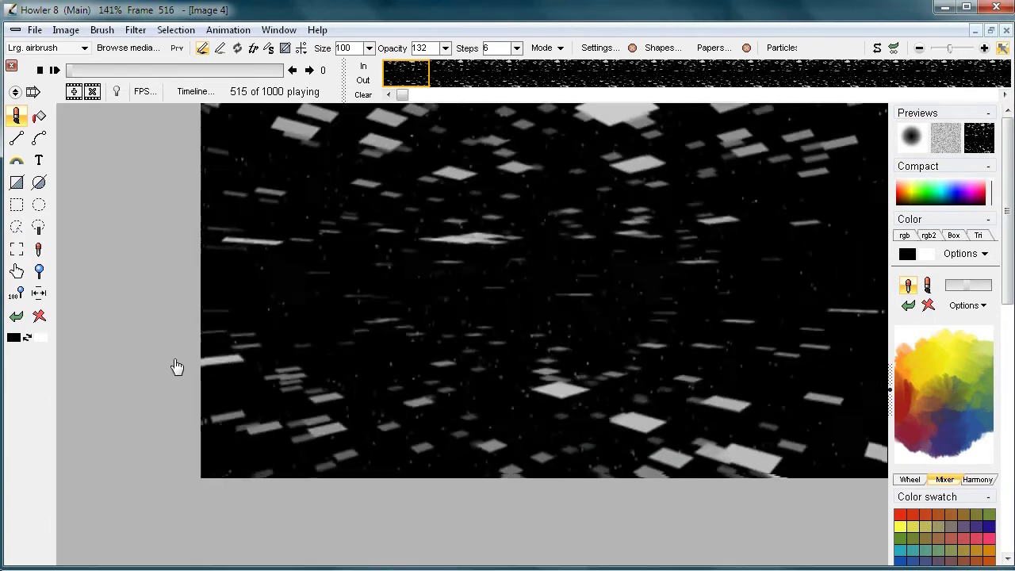
left_click_drag(574, 347, 500, 267)
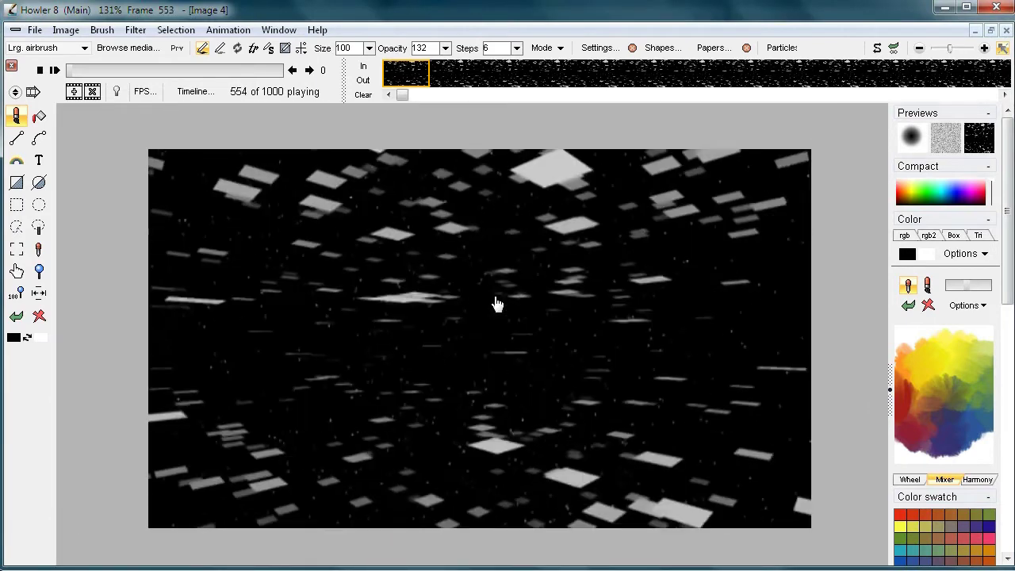
scroll(496, 304, "up", 3)
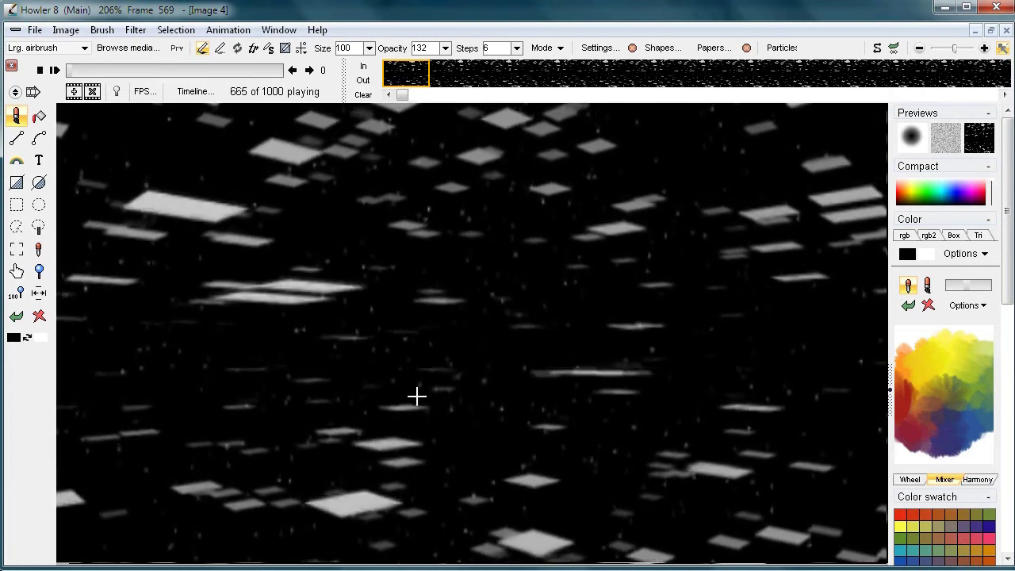
scroll(435, 369, "up", 3)
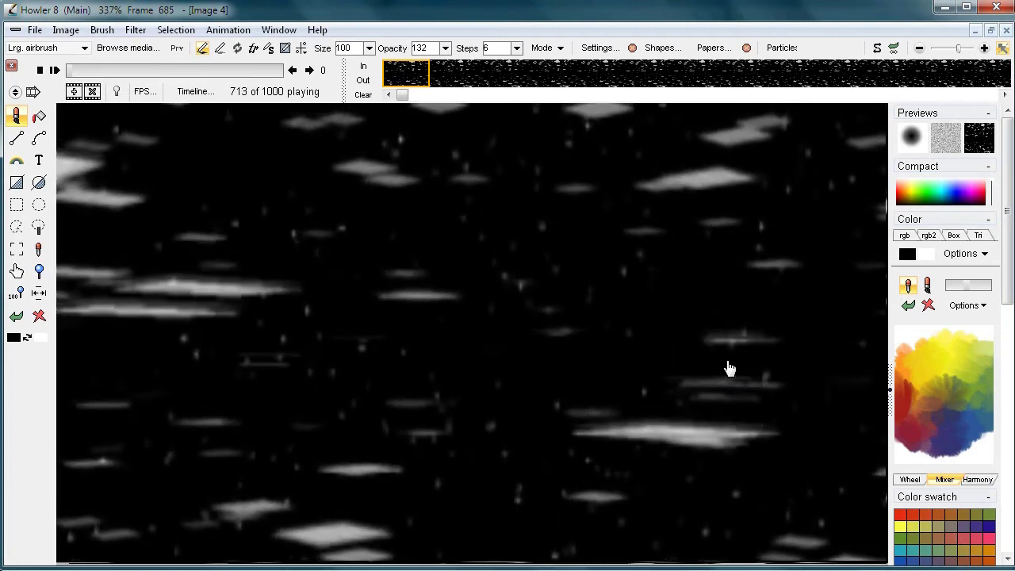
scroll(415, 325, "up", 1)
scroll(444, 326, "up", 4)
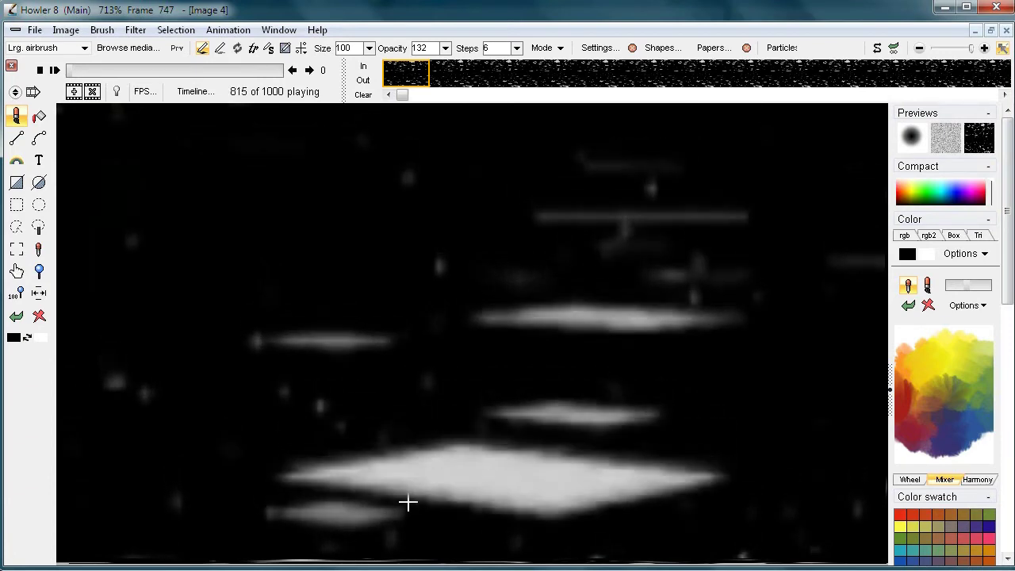
scroll(514, 434, "down", 6)
scroll(514, 435, "down", 5)
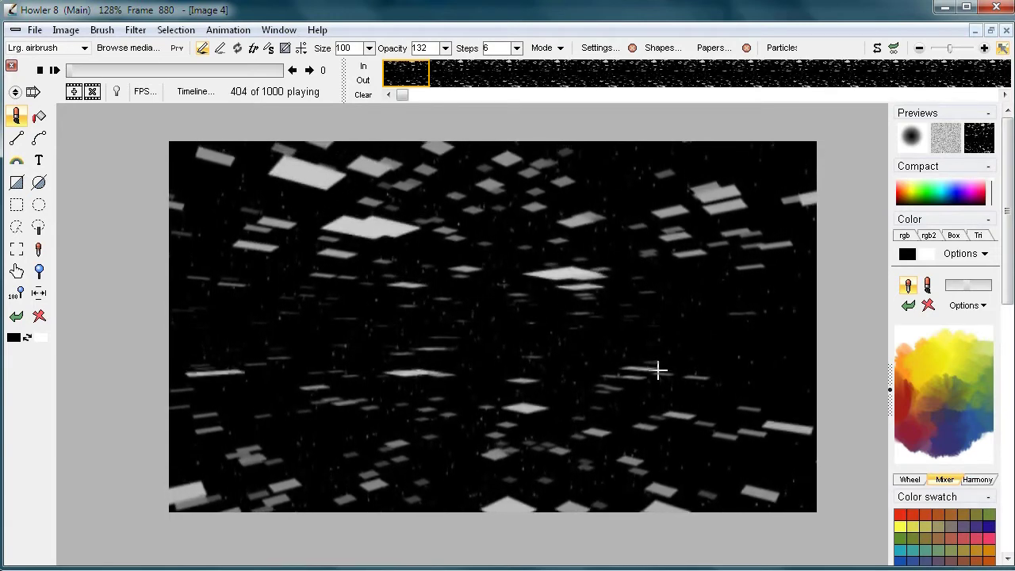
scroll(329, 361, "up", 3)
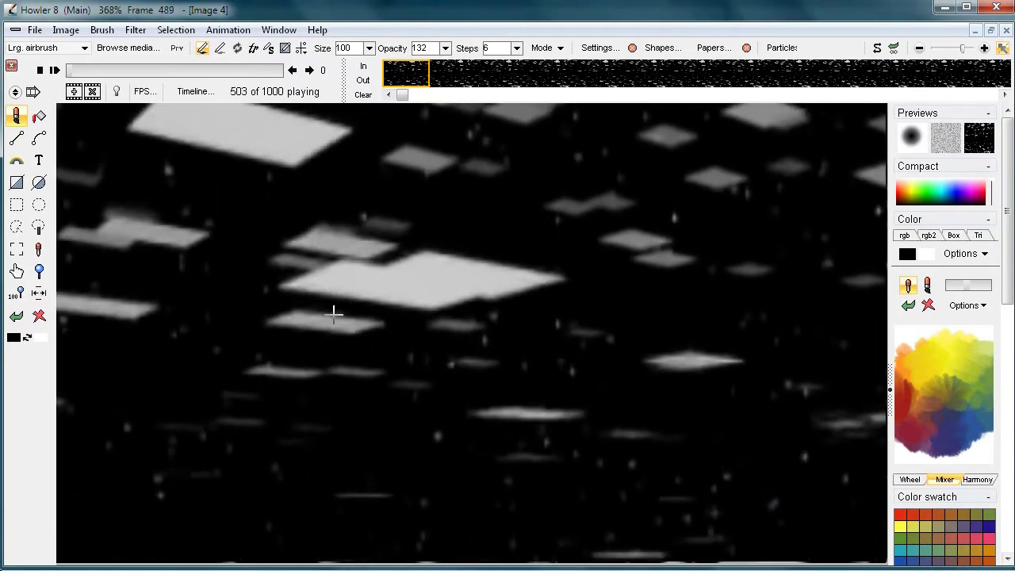
scroll(309, 346, "up", 2)
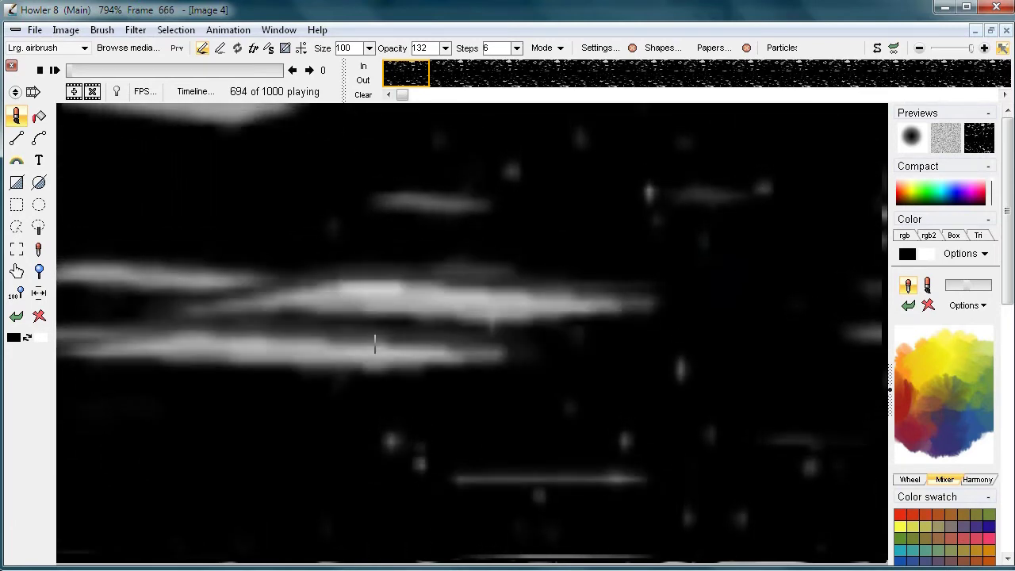
scroll(592, 420, "down", 1)
scroll(592, 420, "down", 8)
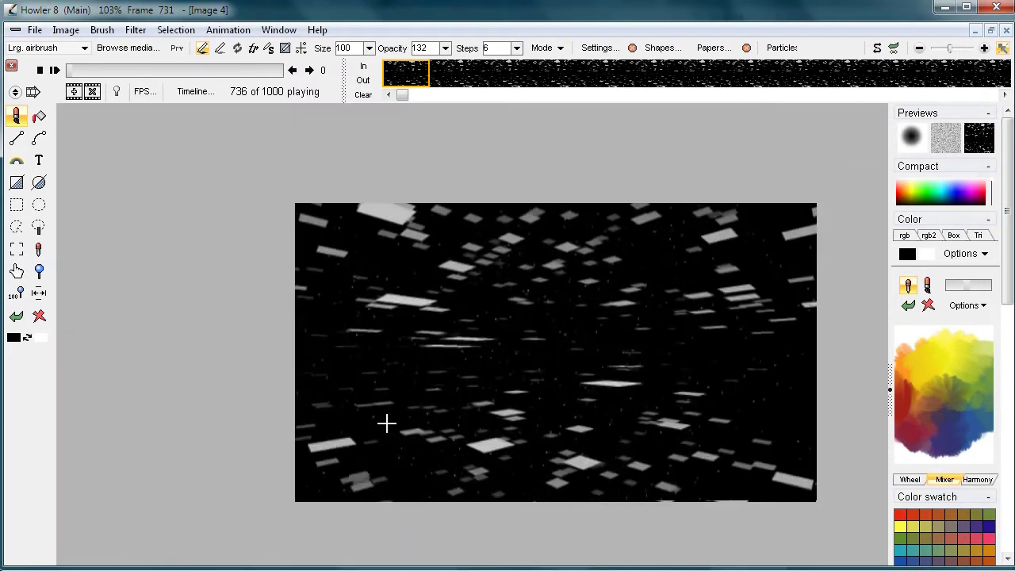
scroll(517, 294, "up", 2)
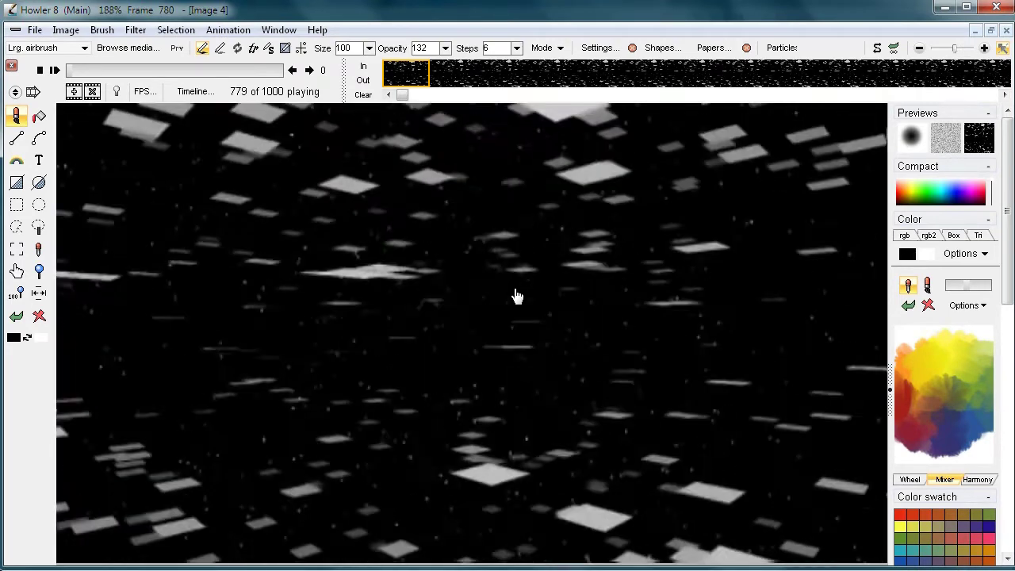
scroll(483, 314, "down", 1)
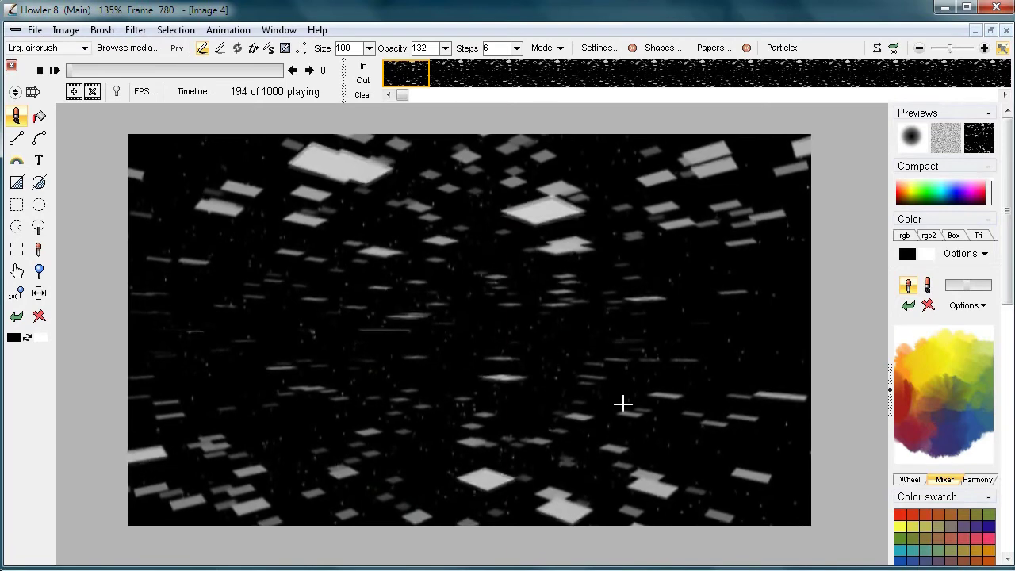
scroll(651, 347, "down", 3)
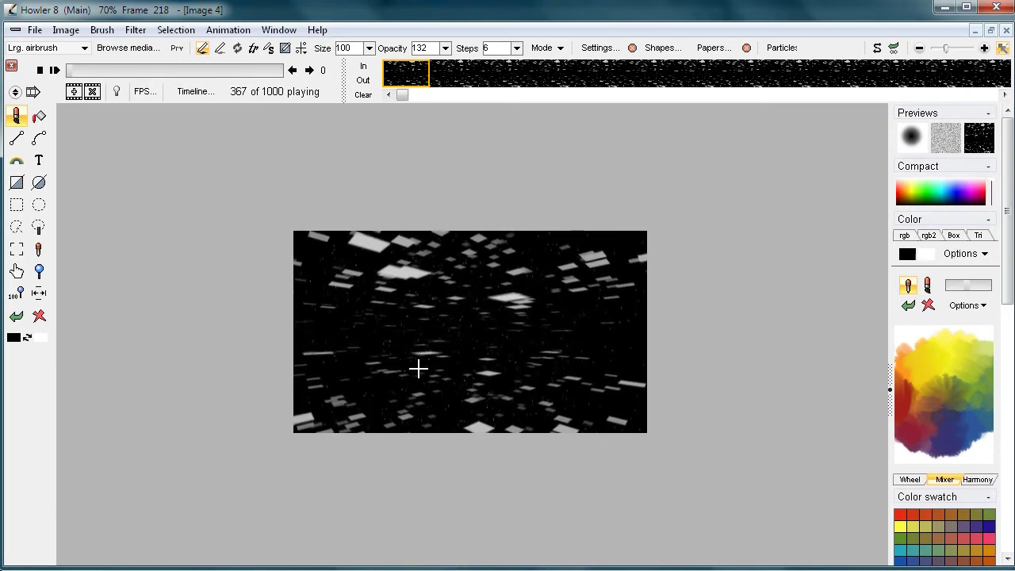
scroll(418, 368, "up", 3)
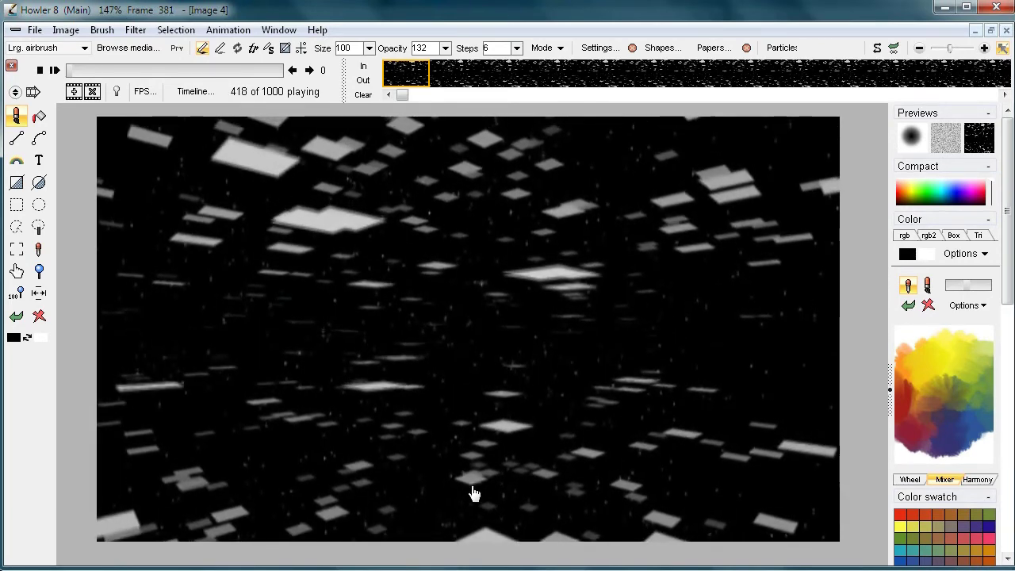
scroll(555, 358, "up", 1)
scroll(442, 367, "down", 3)
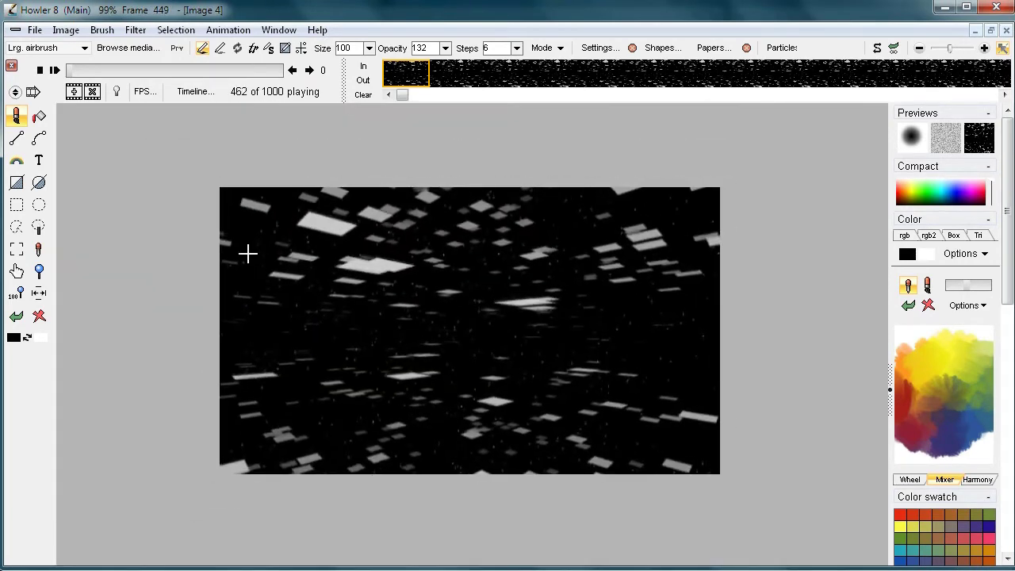
Step: Set up an AVI export of the stretched animation, changing the file name to MyAVI-timestretch.avi
left_click(225, 32)
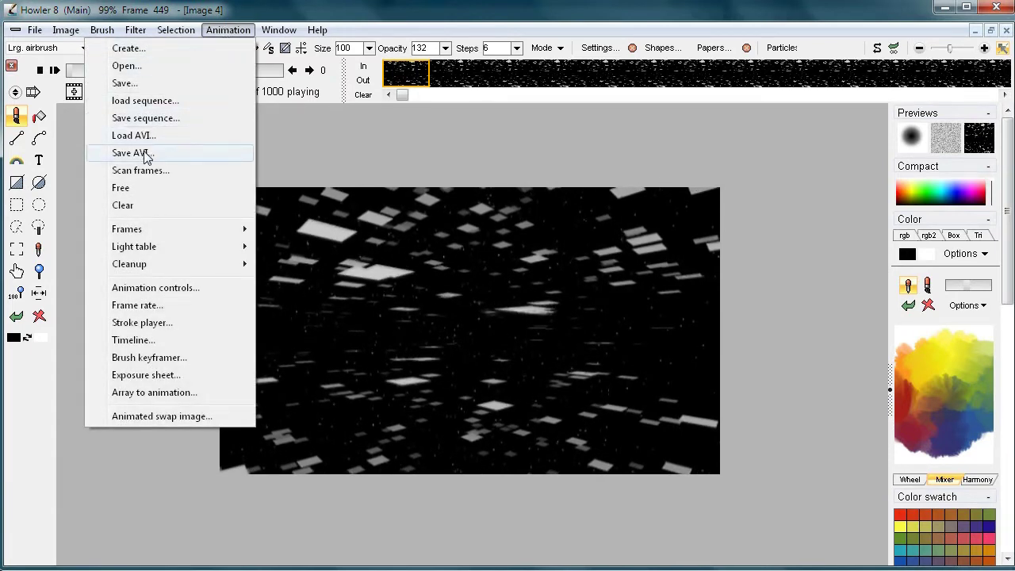
left_click(145, 153)
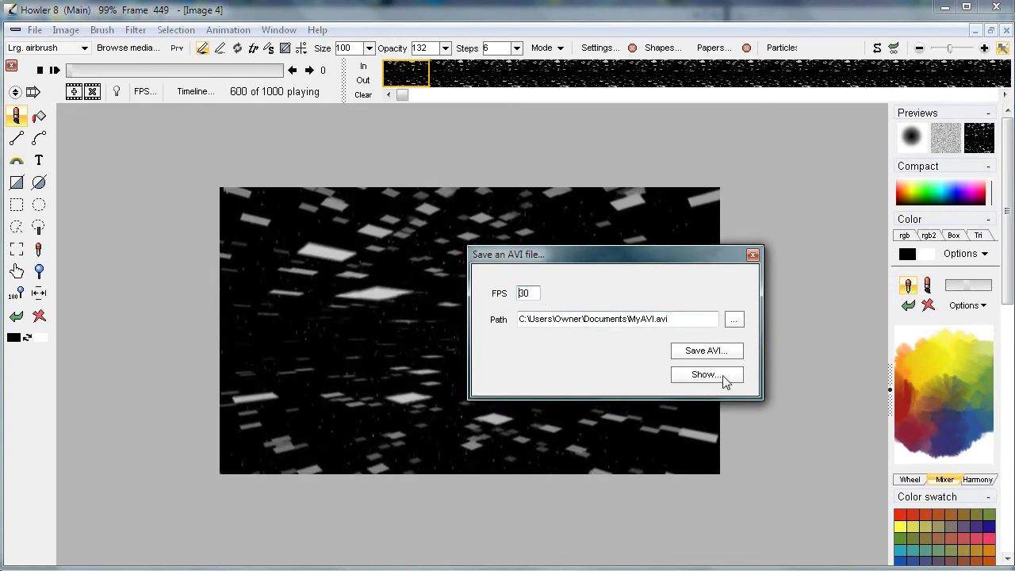
left_click(639, 319)
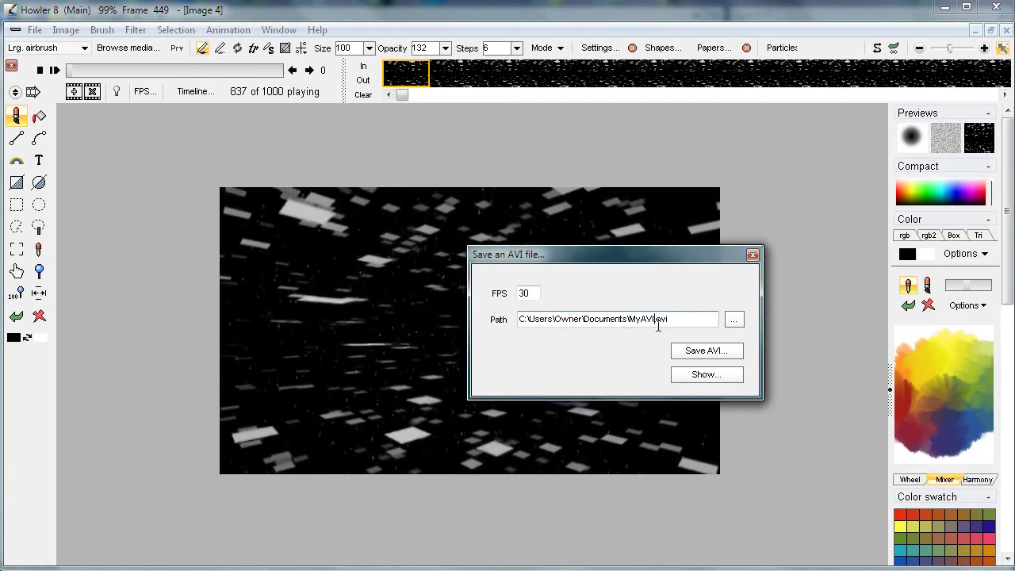
type("-timestre")
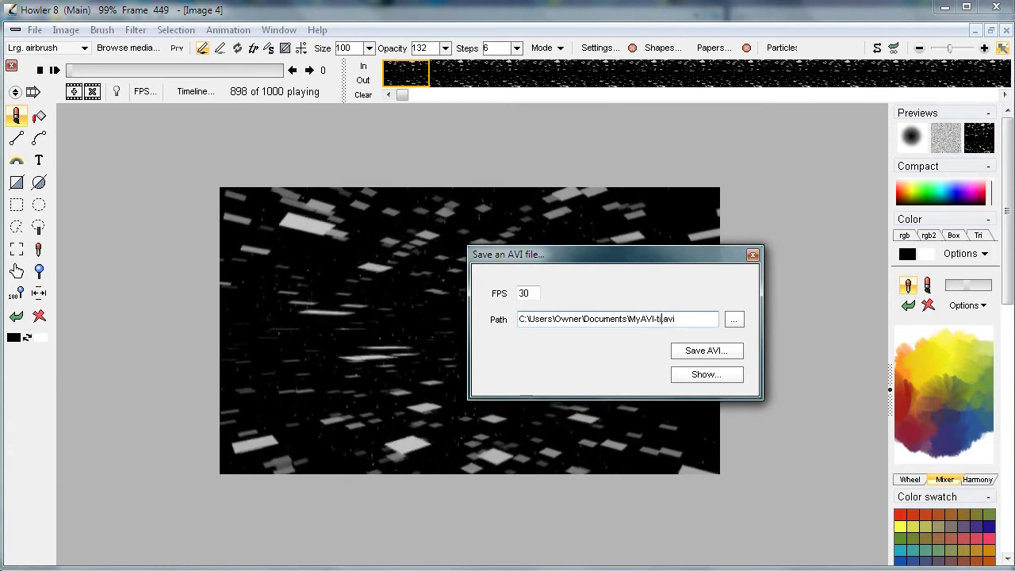
type("tch")
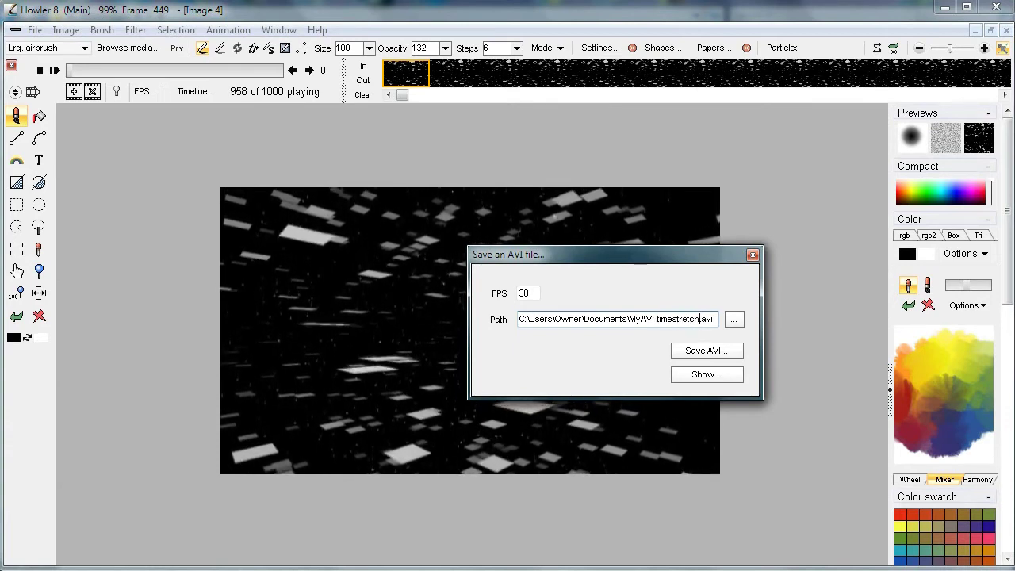
Step: Save the AVI using the Xvid MPEG-4 Codec as compressor, reviewing the codec's configuration before confirming
left_click(714, 352)
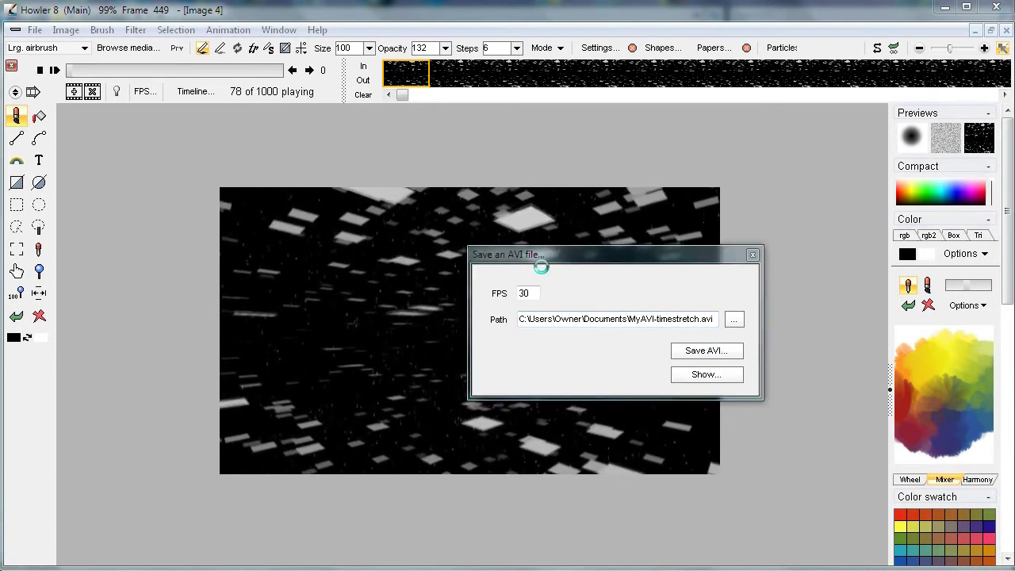
left_click_drag(635, 359, 417, 229)
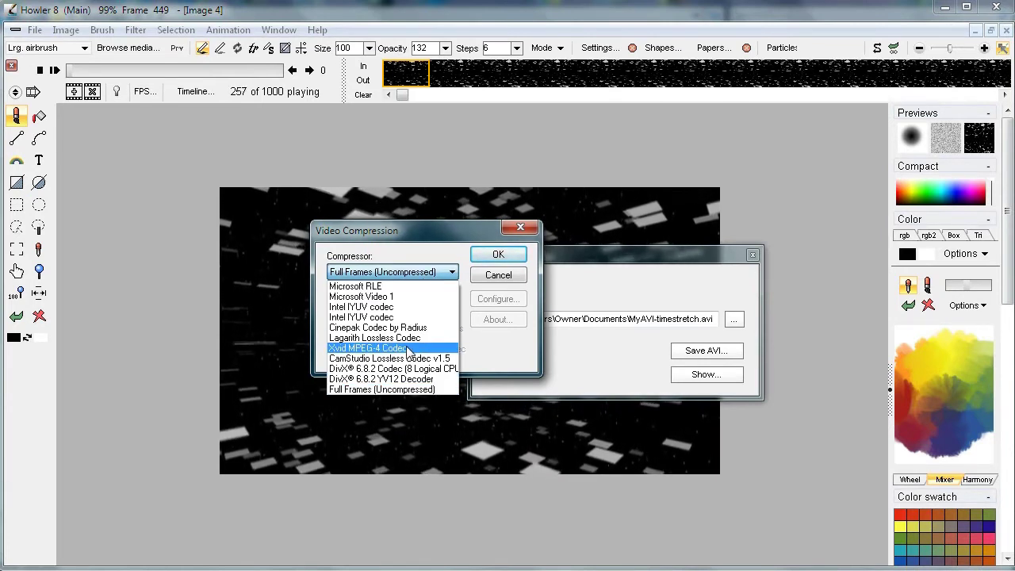
left_click(387, 349)
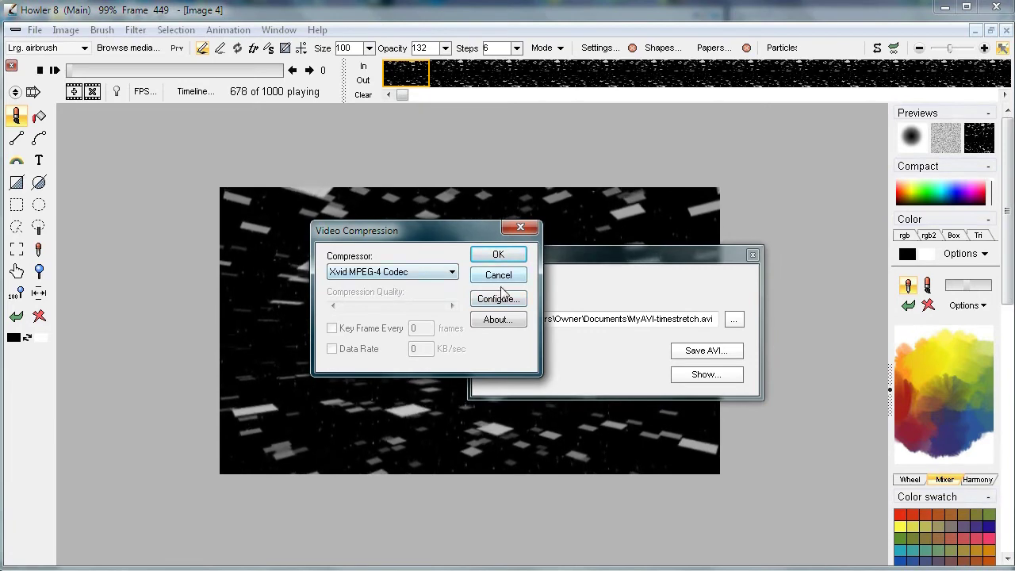
left_click(498, 301)
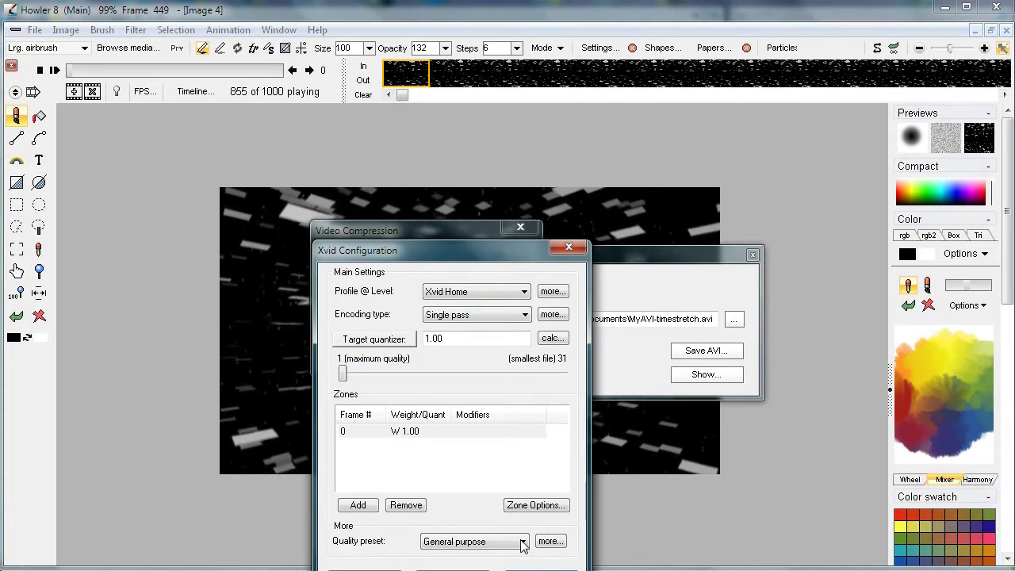
left_click(541, 569)
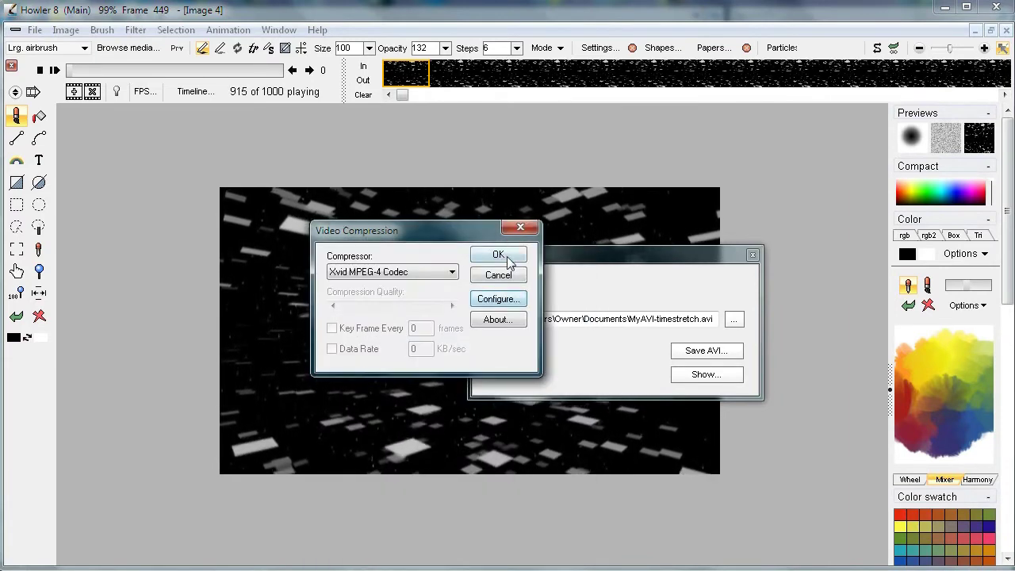
left_click(510, 257)
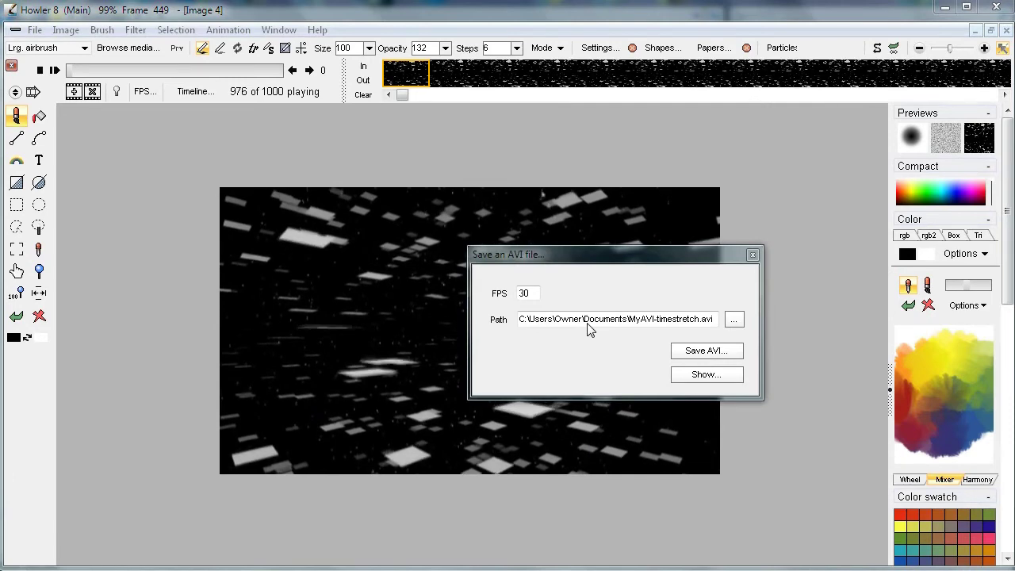
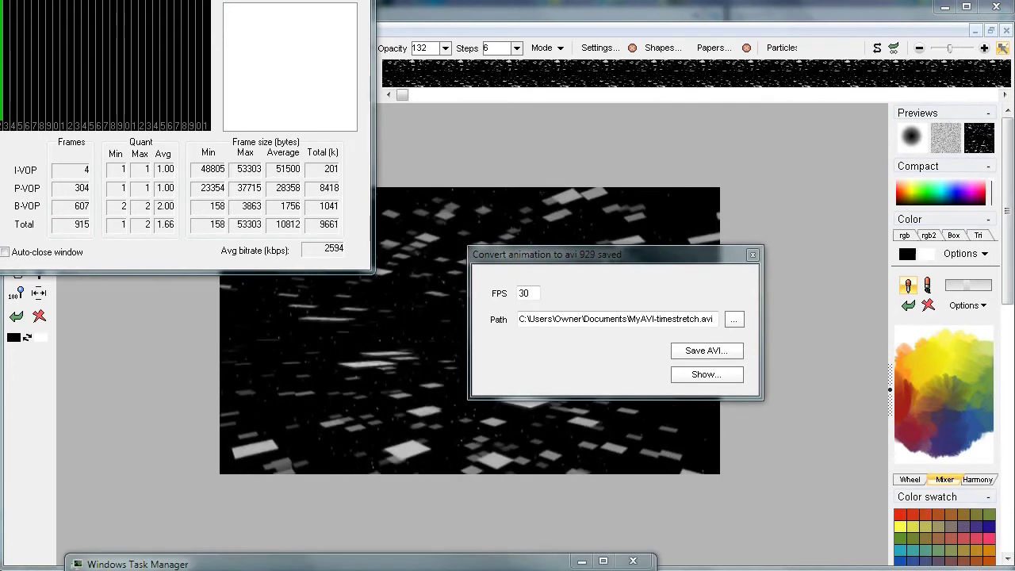
Step: Reposition and enlarge the Windows Task Manager window to examine the CPU usage history during the AVI export
left_click_drag(222, 566, 224, 162)
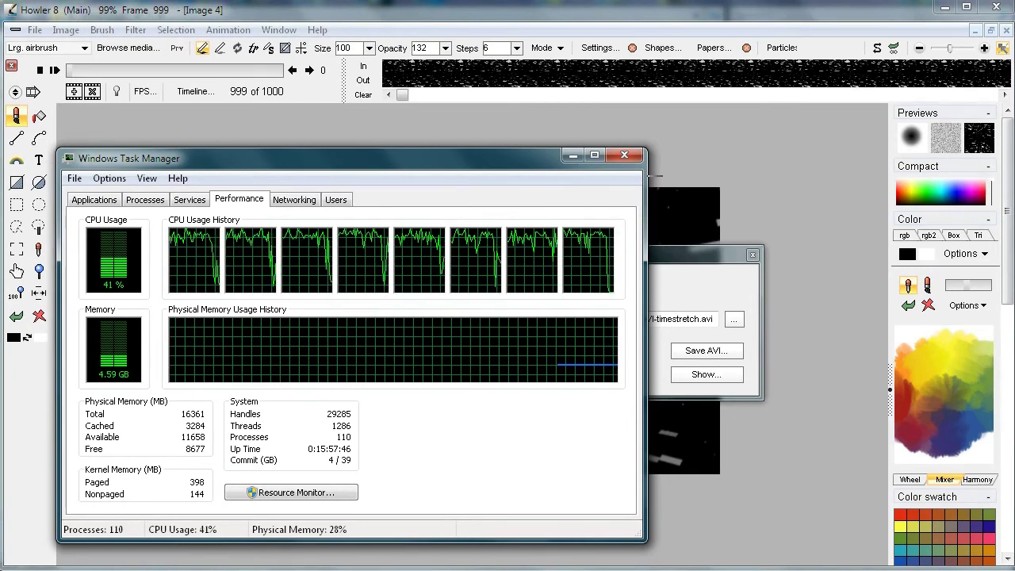
left_click_drag(644, 218, 918, 218)
left_click_drag(748, 149, 747, 36)
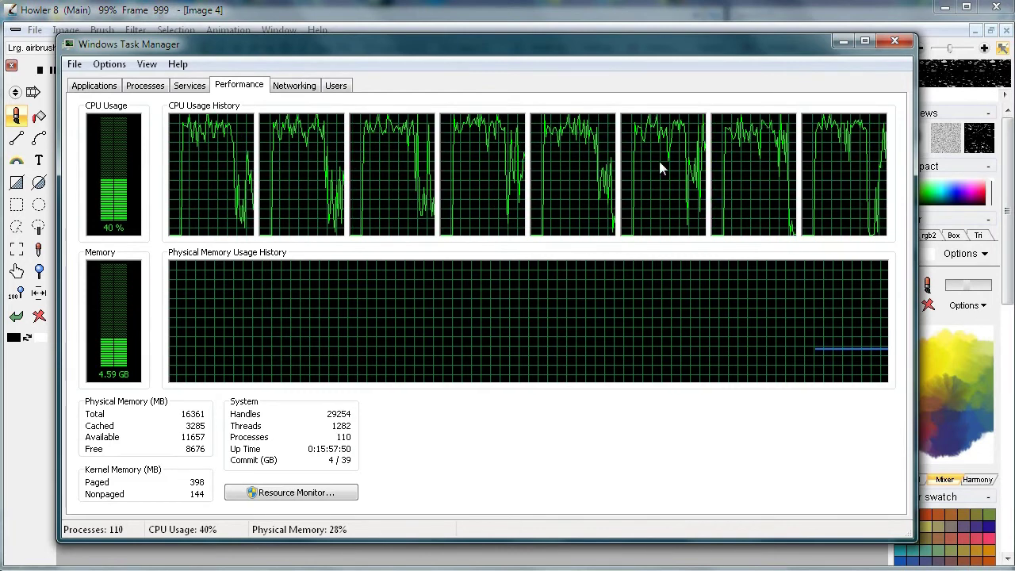
Step: Play the exported MyAVI-timestretch.avi in the video player, and close both the player and the AVI saving dialog
left_click_drag(789, 46, 785, 570)
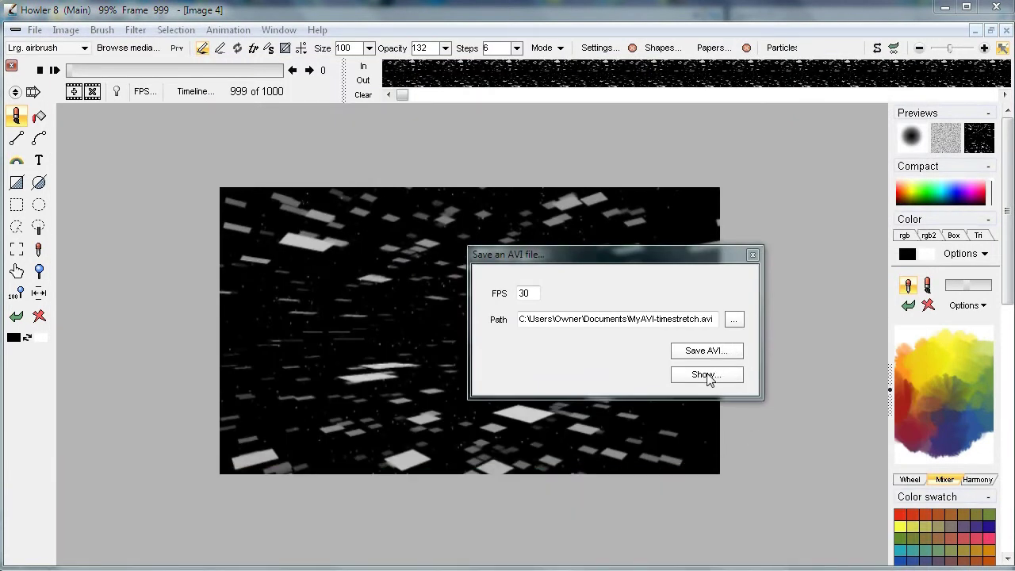
left_click(705, 375)
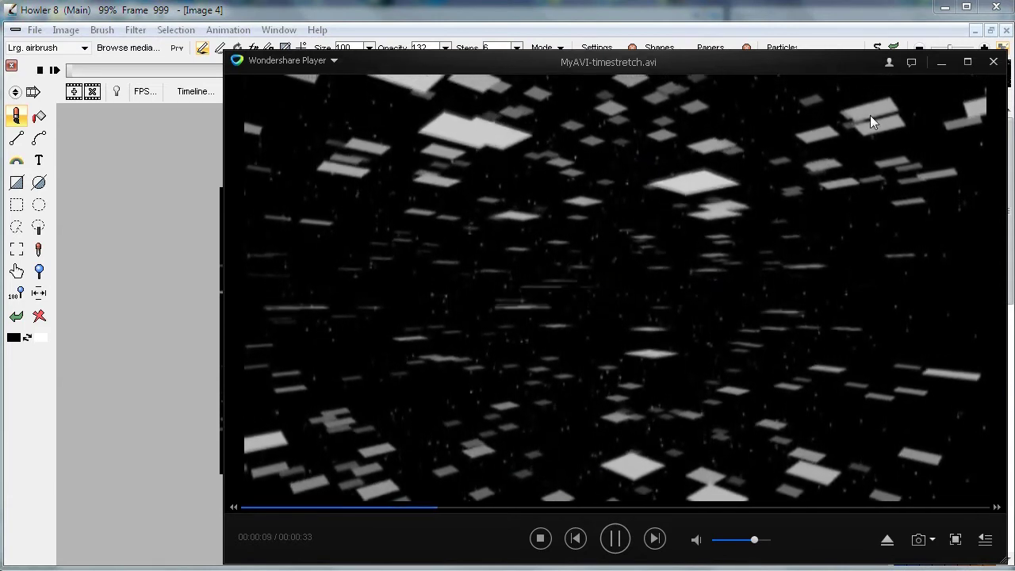
left_click_drag(817, 71, 663, 128)
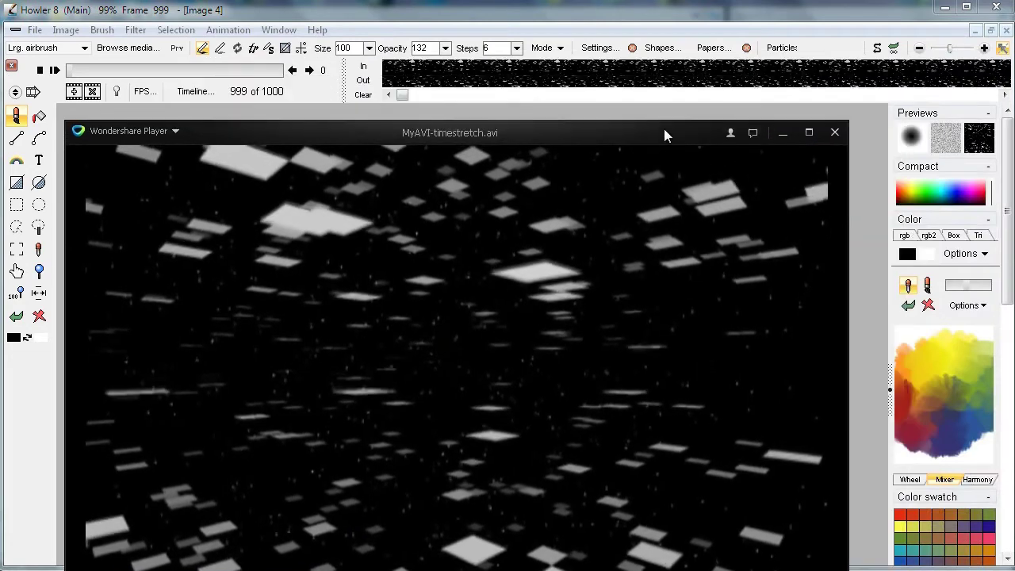
left_click(835, 133)
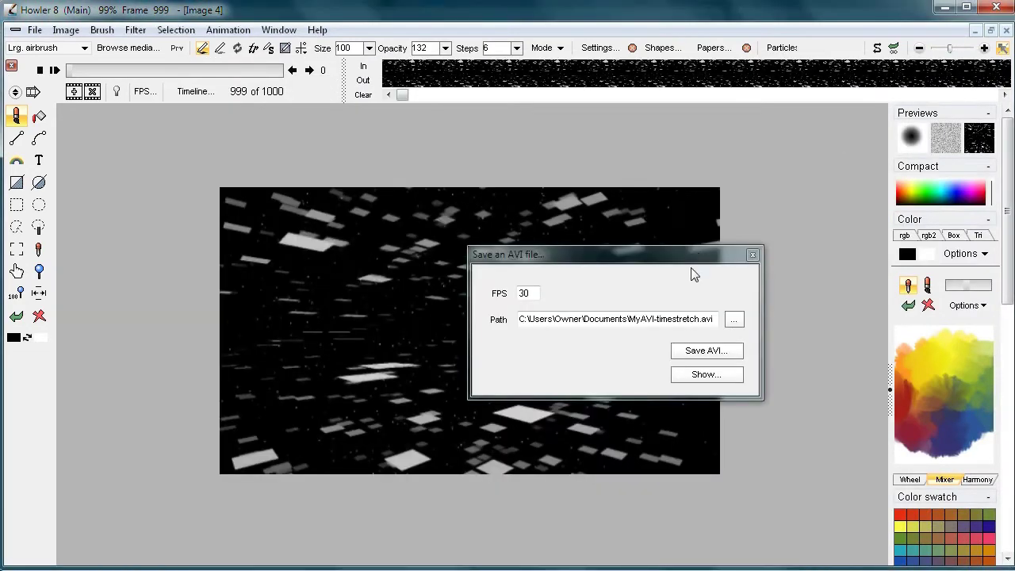
left_click(753, 253)
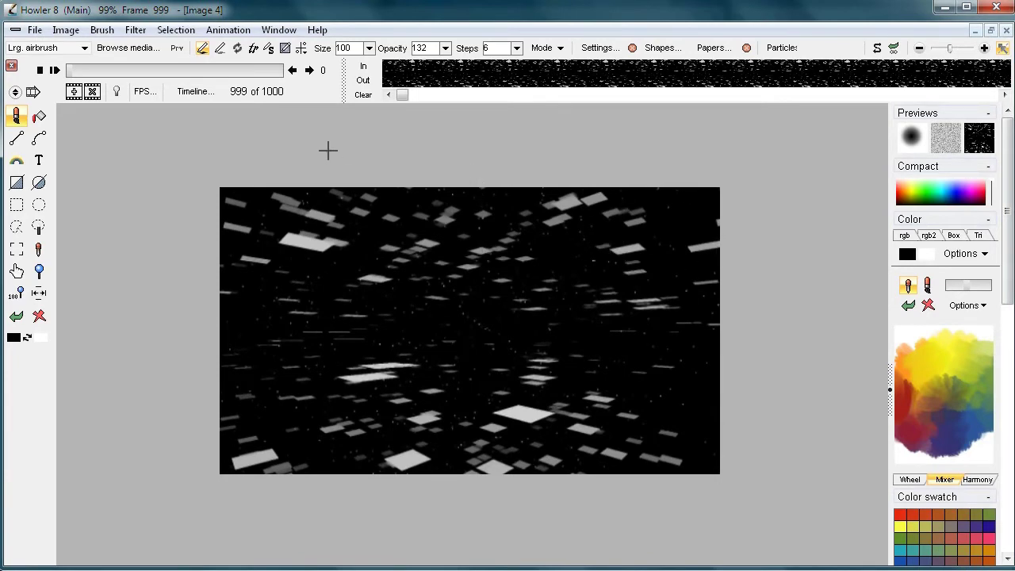
Step: Free the current animation and load 100 frames lightspeed screensaver.dwa from the Videos folder
left_click_drag(381, 275, 501, 294)
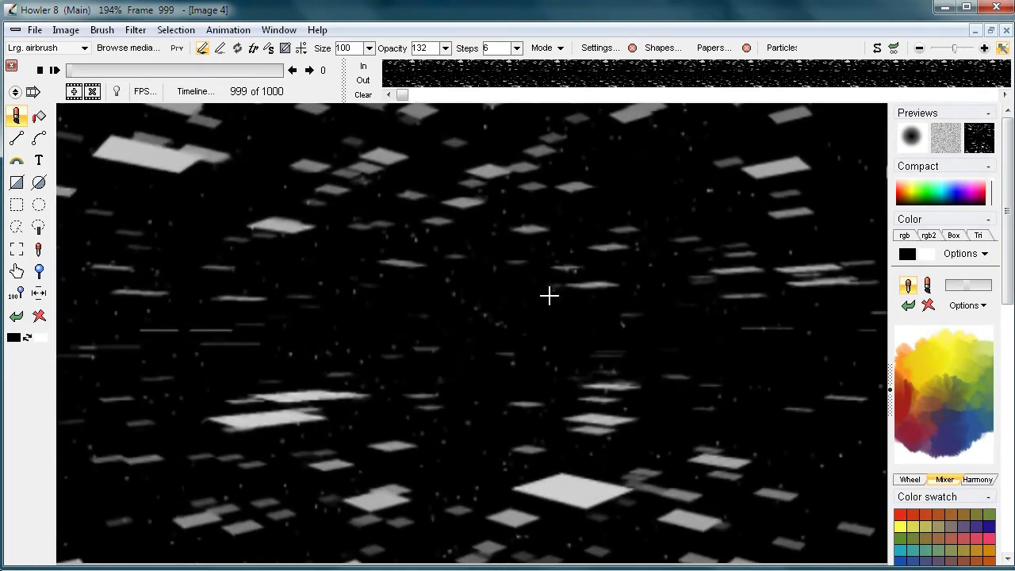
left_click(229, 30)
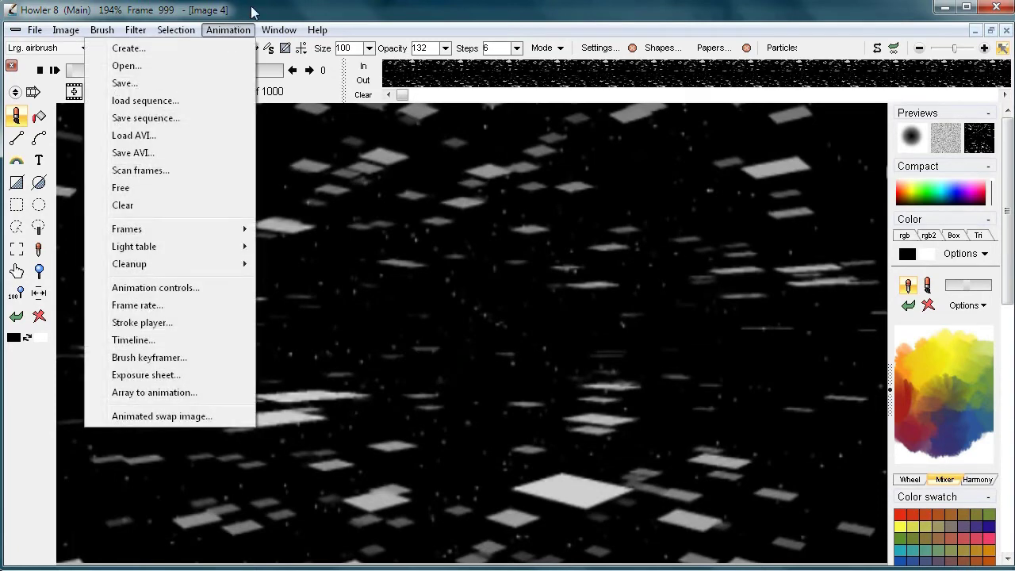
left_click(253, 11)
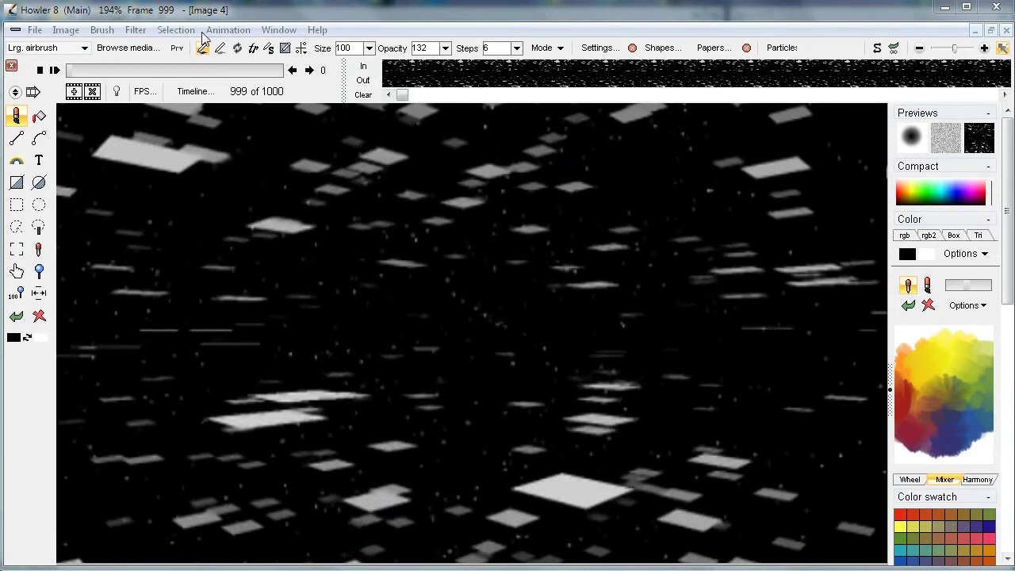
left_click(228, 31)
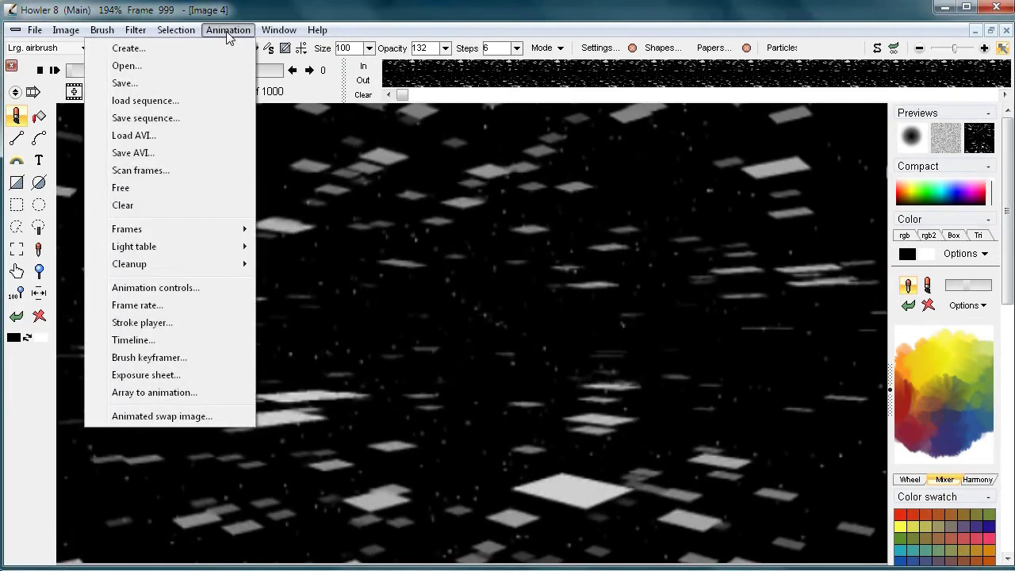
left_click(158, 70)
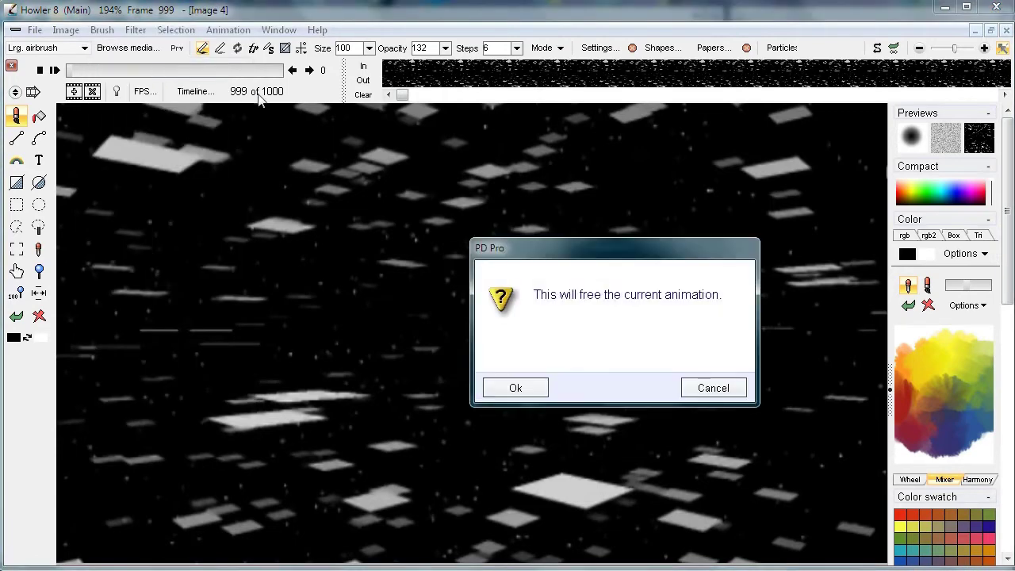
left_click(515, 387)
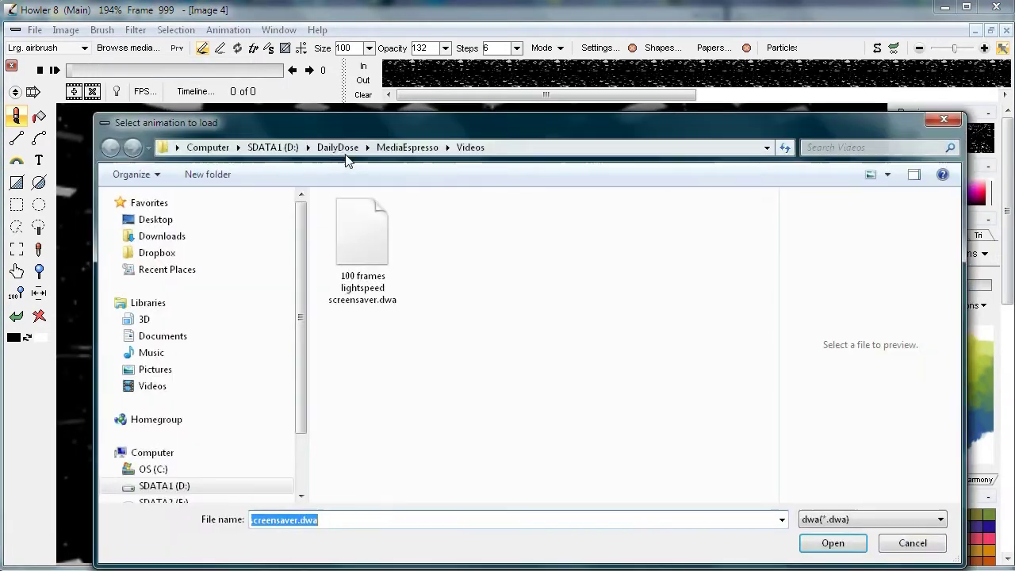
left_click(376, 229)
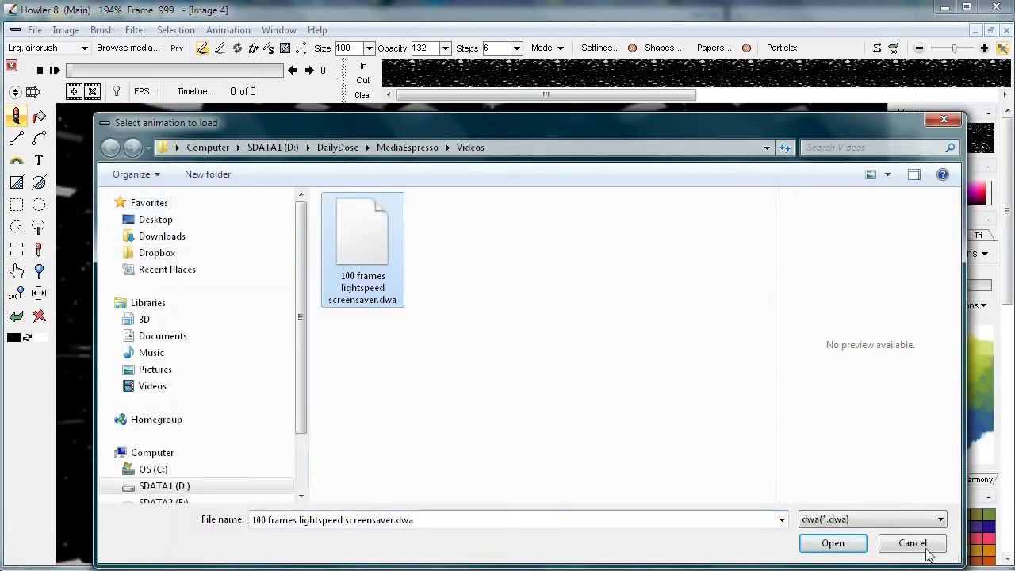
left_click(832, 547)
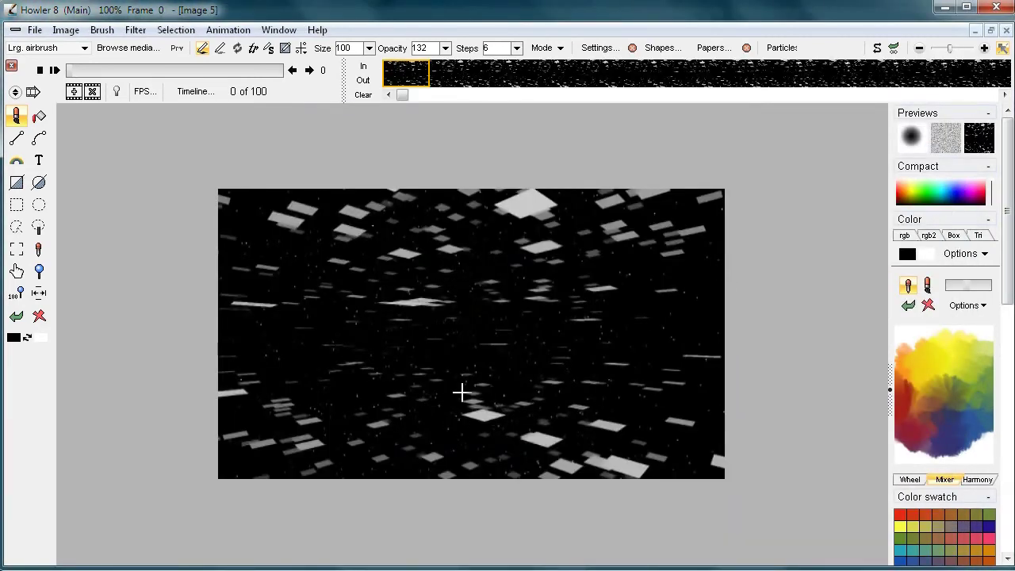
Step: Play the loaded 100-frame starfield animation to review its motion, and return it to the first frame
left_click(53, 70)
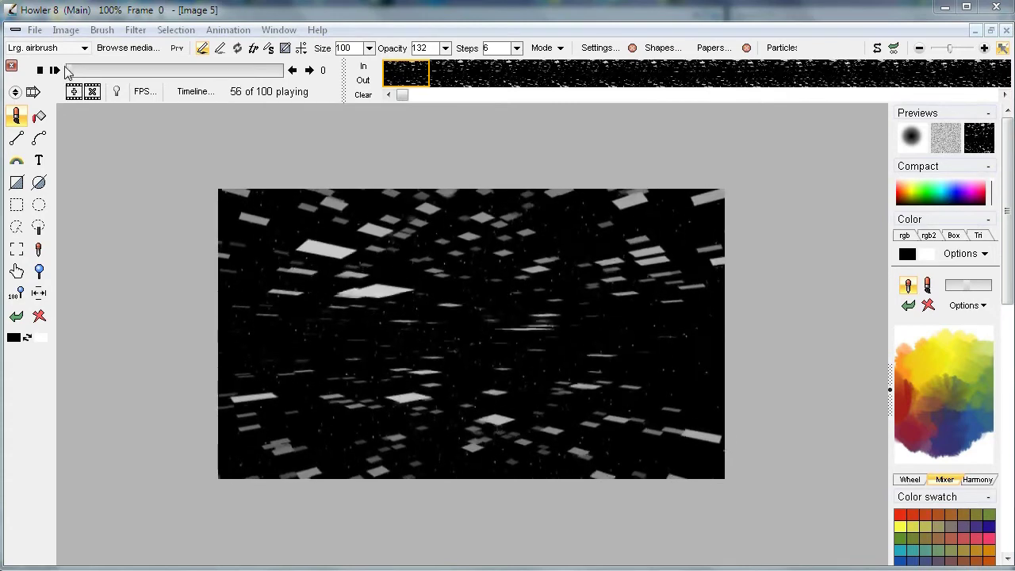
left_click(149, 76)
left_click_drag(149, 80, 66, 81)
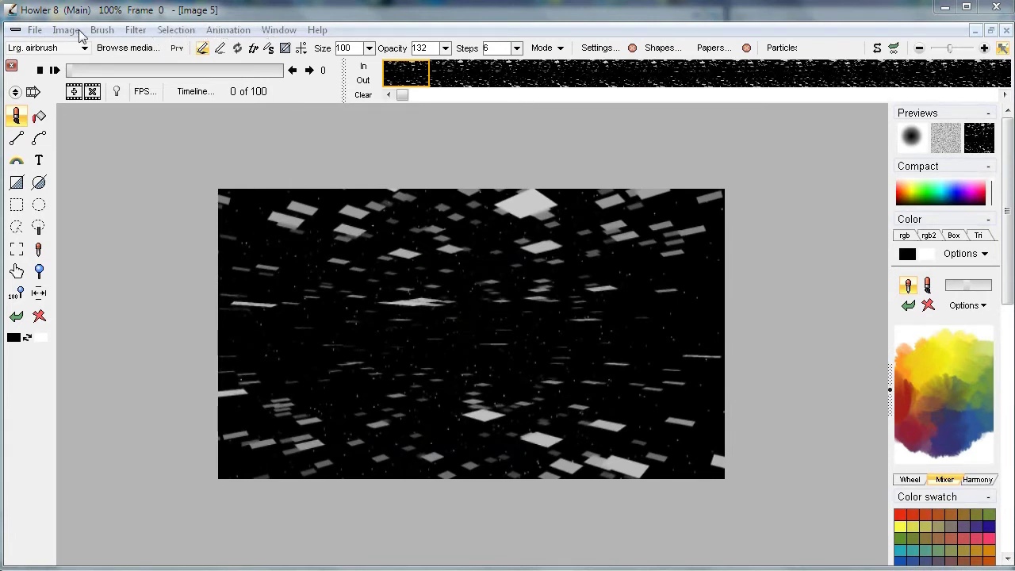
left_click(137, 31)
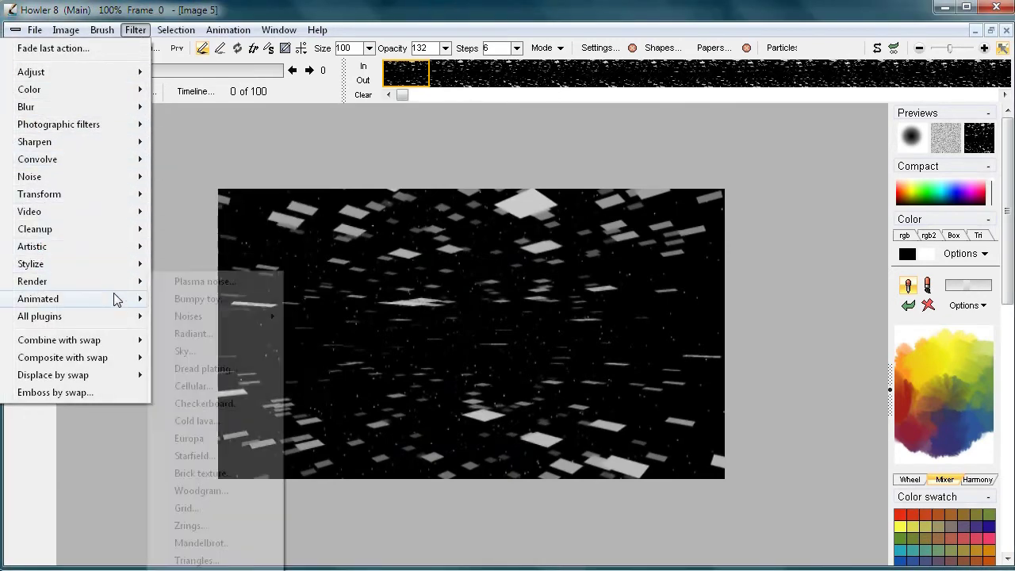
mouse_move(46, 304)
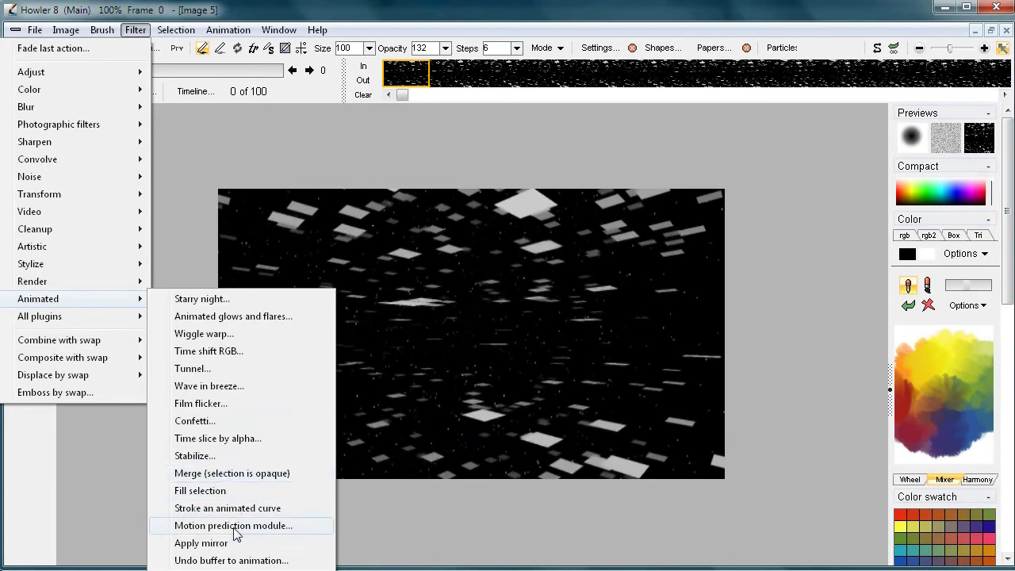
left_click(312, 526)
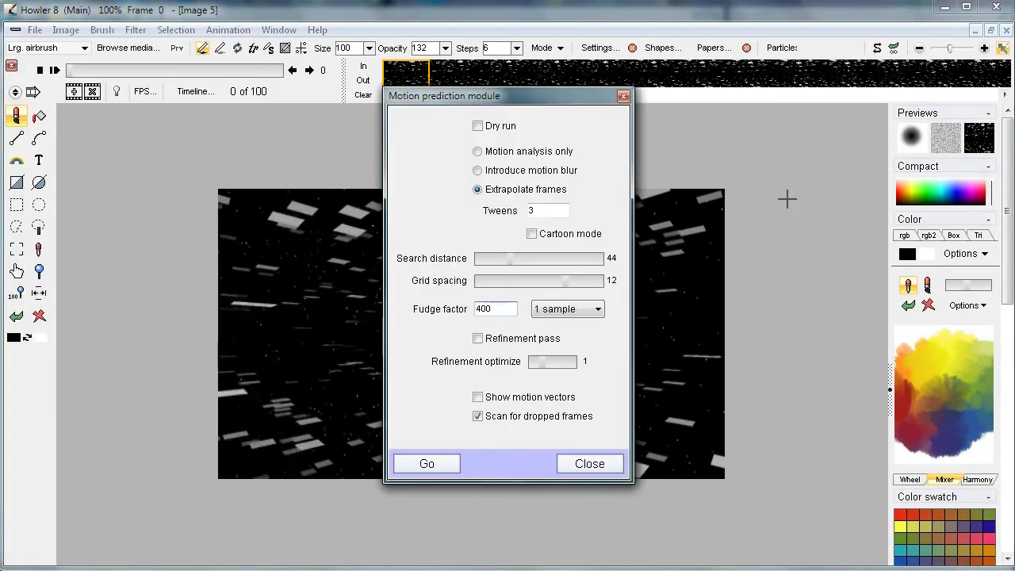
left_click_drag(585, 98, 483, 95)
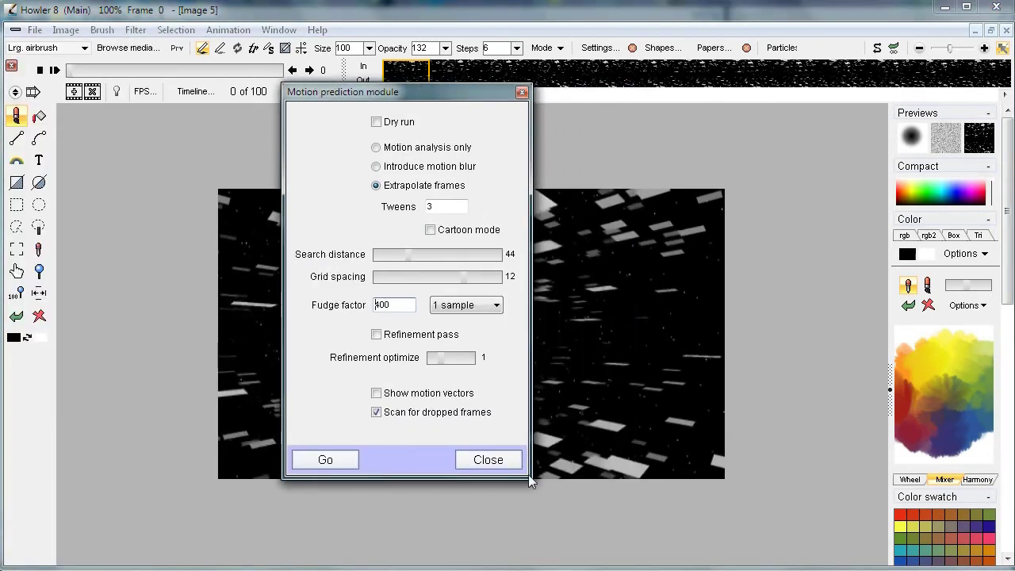
left_click(501, 460)
Step: Enable Dry run in the Motion prediction module and run it with Extrapolate frames and 3 tweens
mouse_move(406, 331)
left_mouse_down()
mouse_move(534, 324)
mouse_move(557, 310)
mouse_move(547, 272)
left_mouse_up()
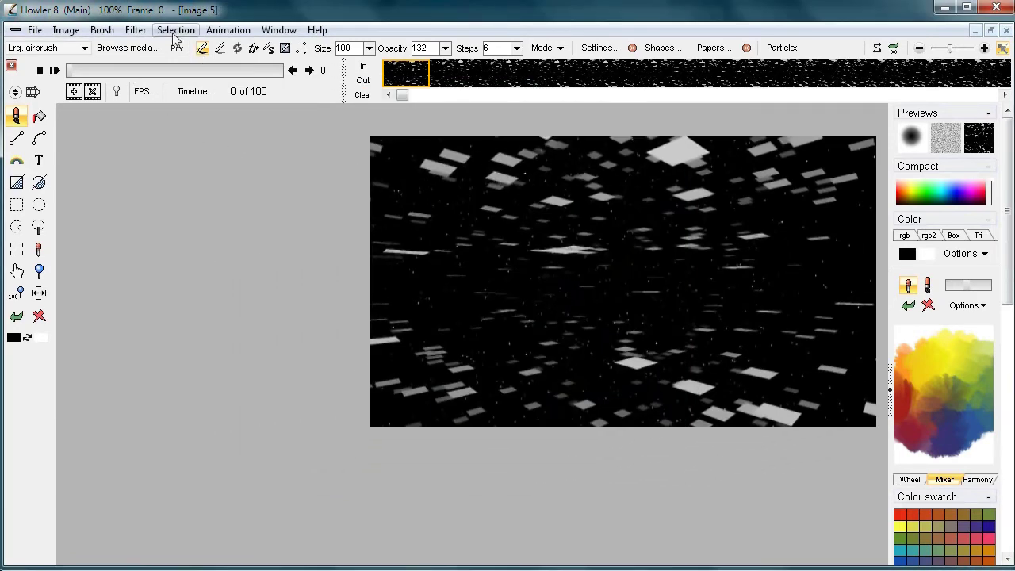
left_click(213, 31)
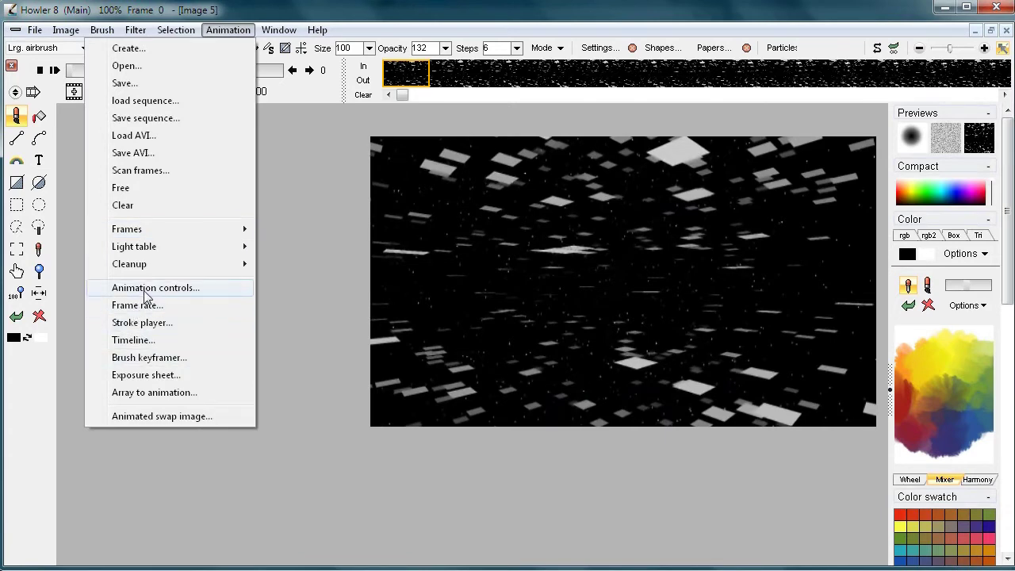
mouse_move(144, 32)
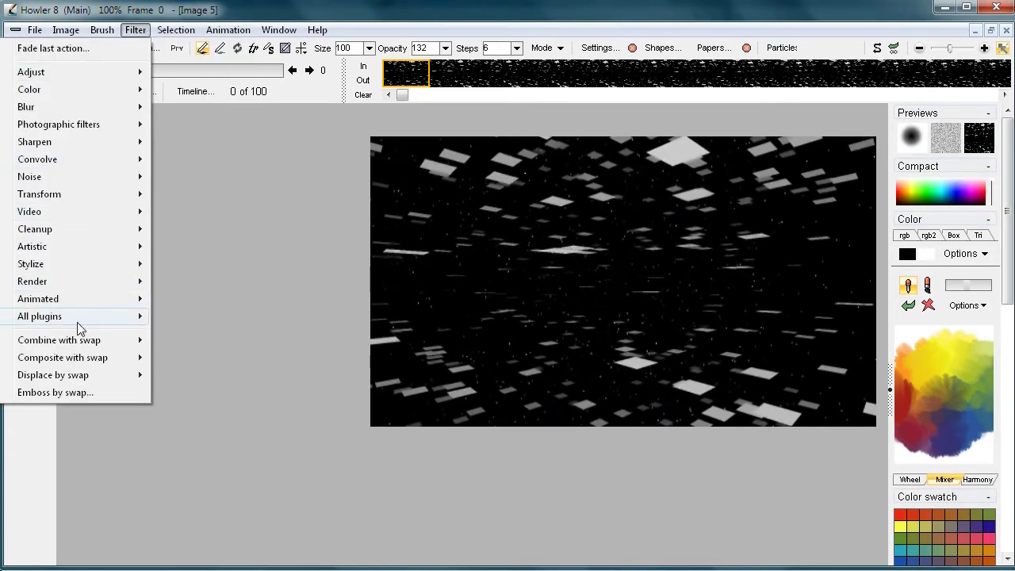
mouse_move(79, 301)
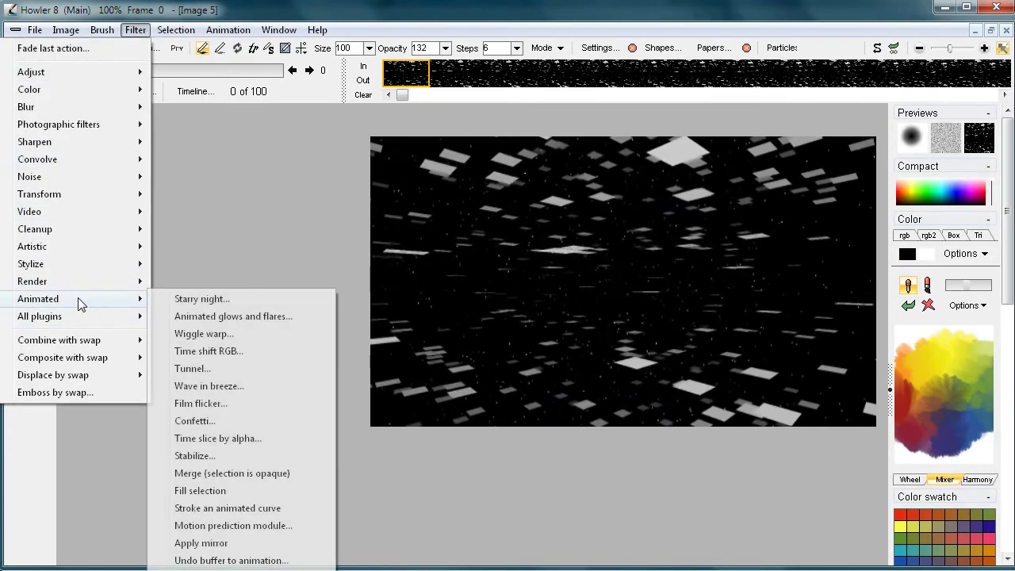
left_click(236, 534)
left_click_drag(568, 99, 255, 121)
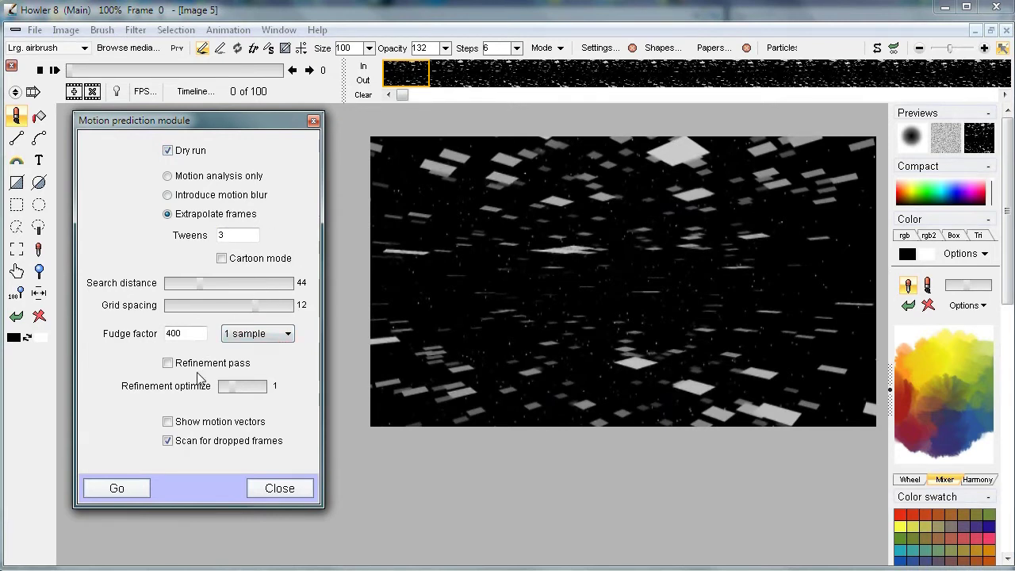
left_click(111, 489)
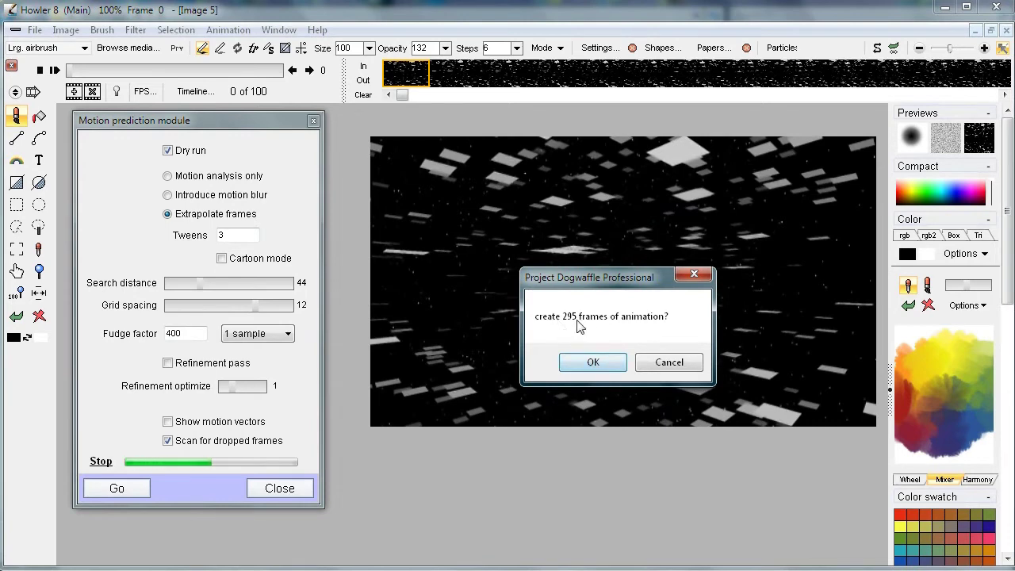
left_click(618, 362)
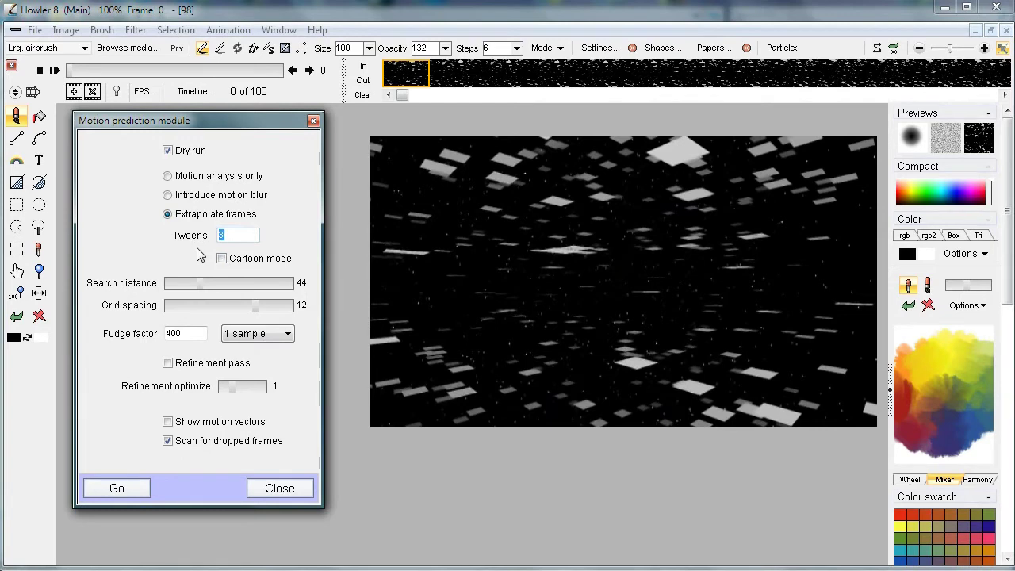
Step: Repeat the motion prediction dry run with 10 tweens, and set the grid spacing to 16 before closing the module
type("0")
left_click(143, 489)
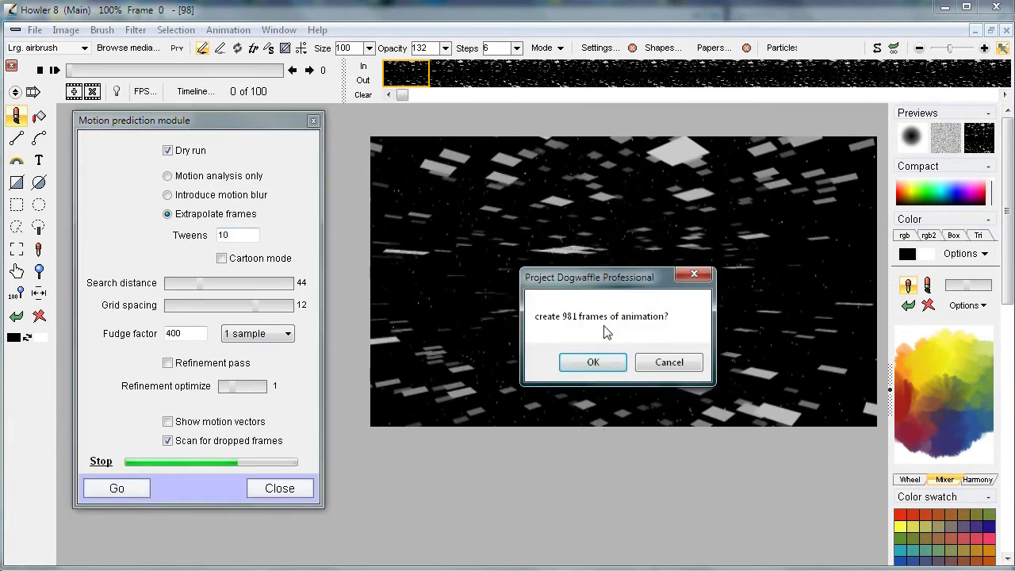
left_click(593, 362)
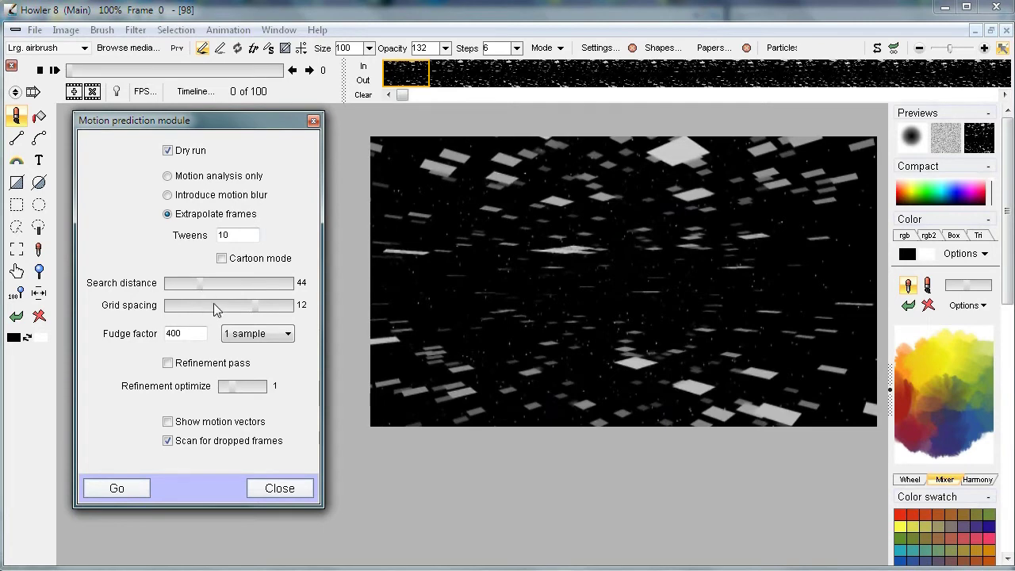
left_click_drag(256, 306, 301, 319)
left_click(283, 487)
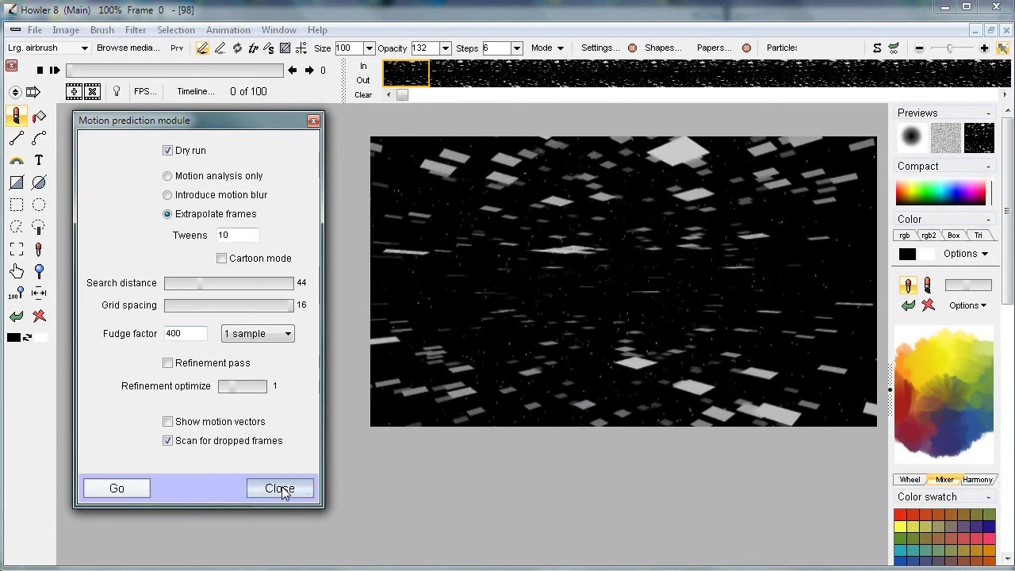
Step: Enlarge the frame view to 147% and reopen the Motion prediction module, moved aside from the centre of the image
scroll(414, 362, "up", 5)
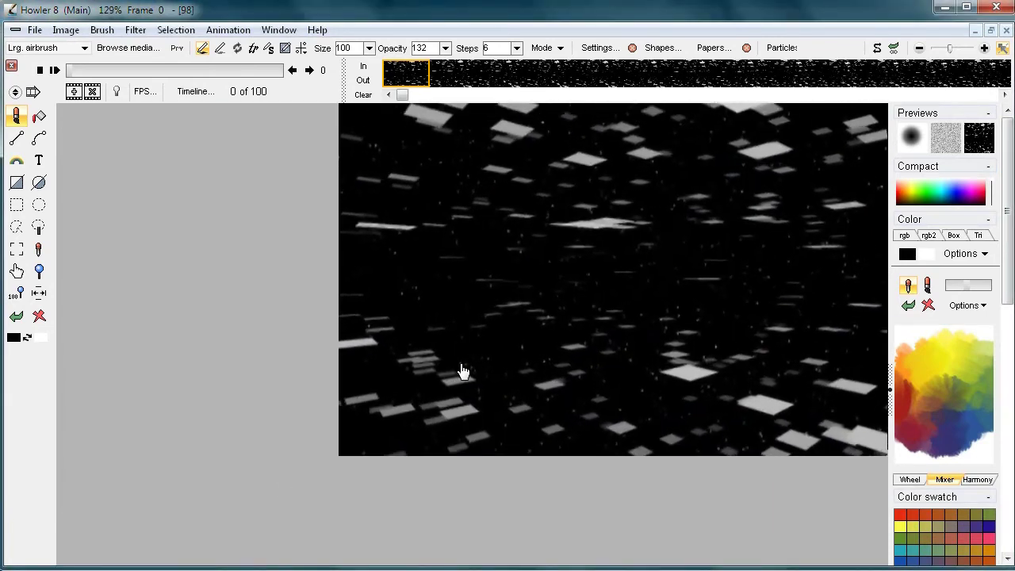
scroll(596, 300, "up", 3)
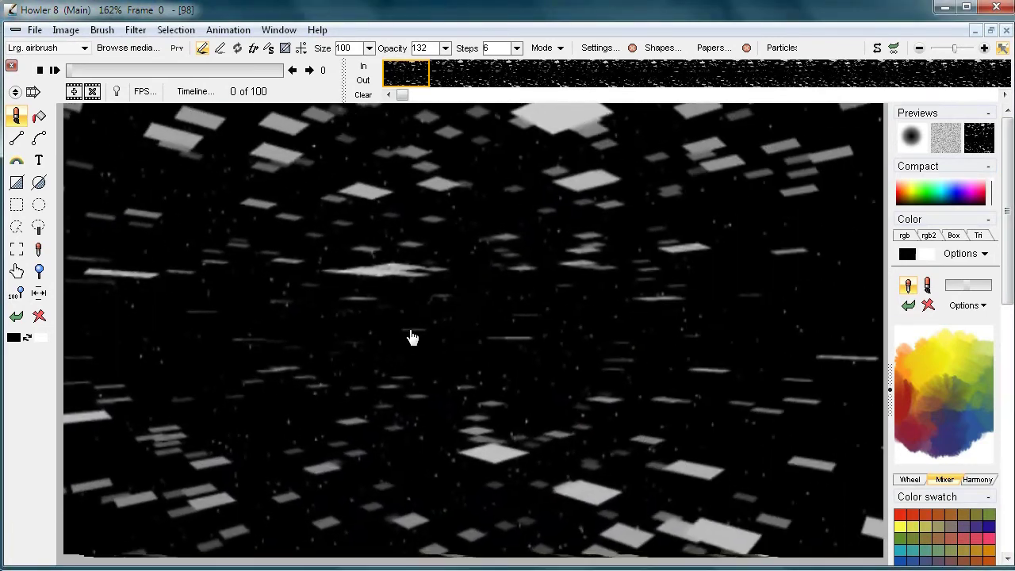
scroll(437, 344, "down", 5)
left_click_drag(559, 347, 582, 321)
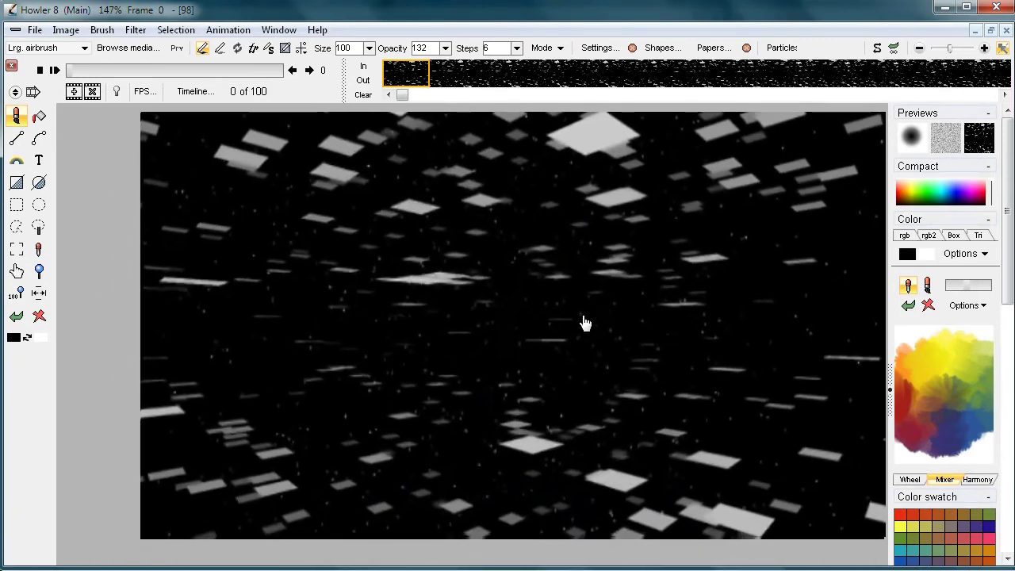
left_click(135, 29)
mouse_move(74, 297)
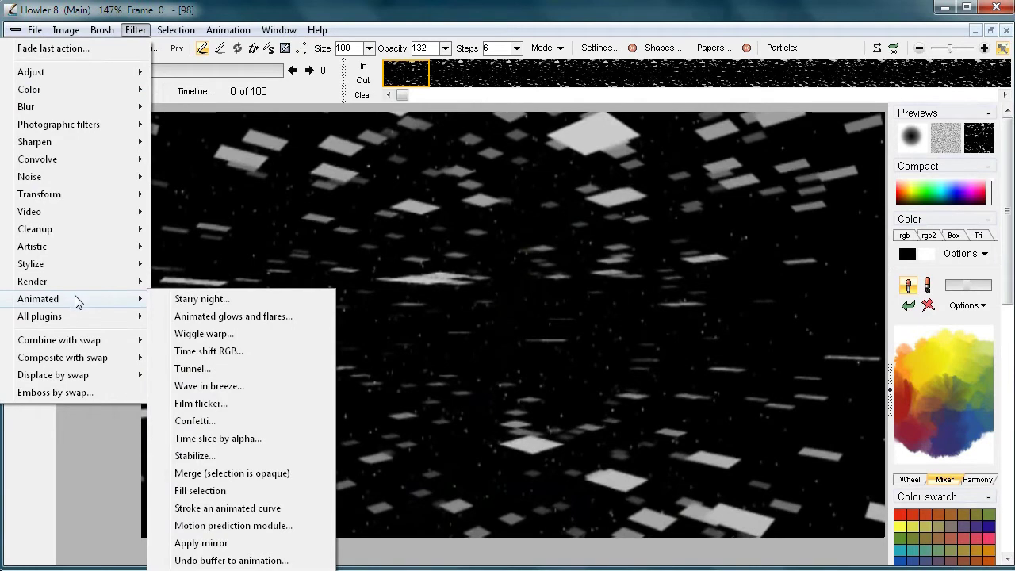
left_click(222, 525)
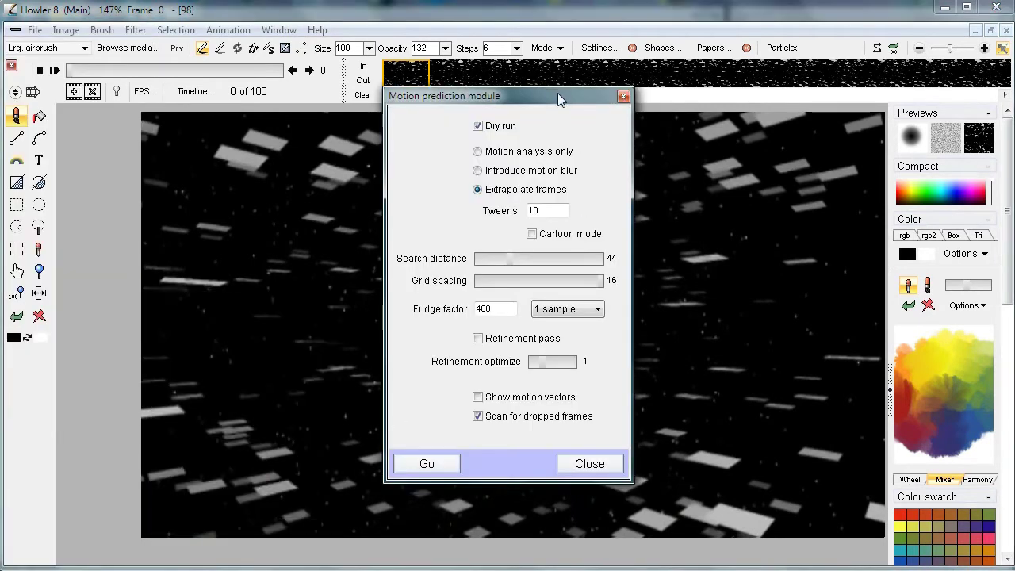
left_click_drag(543, 99, 226, 120)
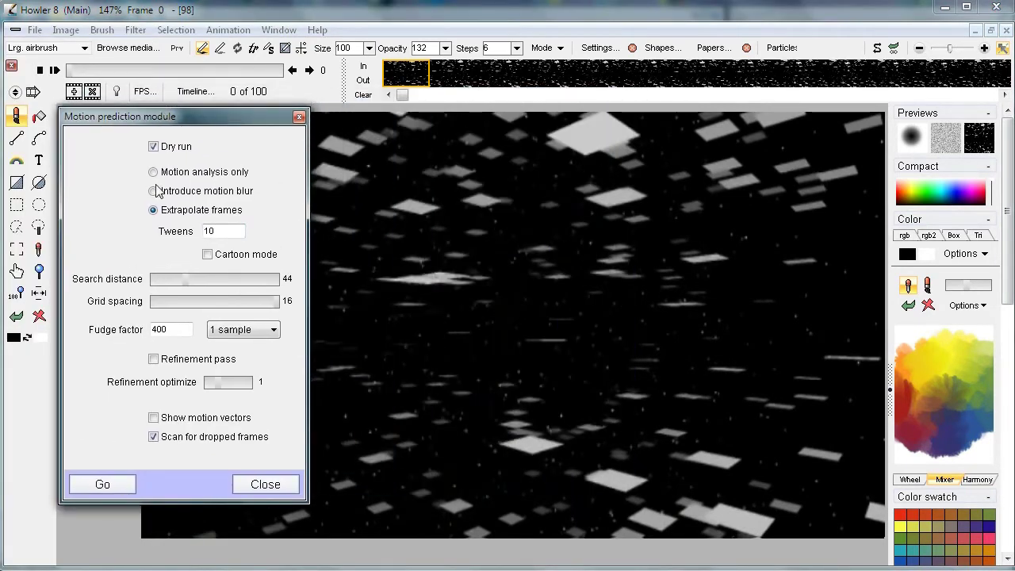
Step: Set the grid spacing to 5 and the tweens to 5, and run the motion prediction dry run
left_click(223, 306)
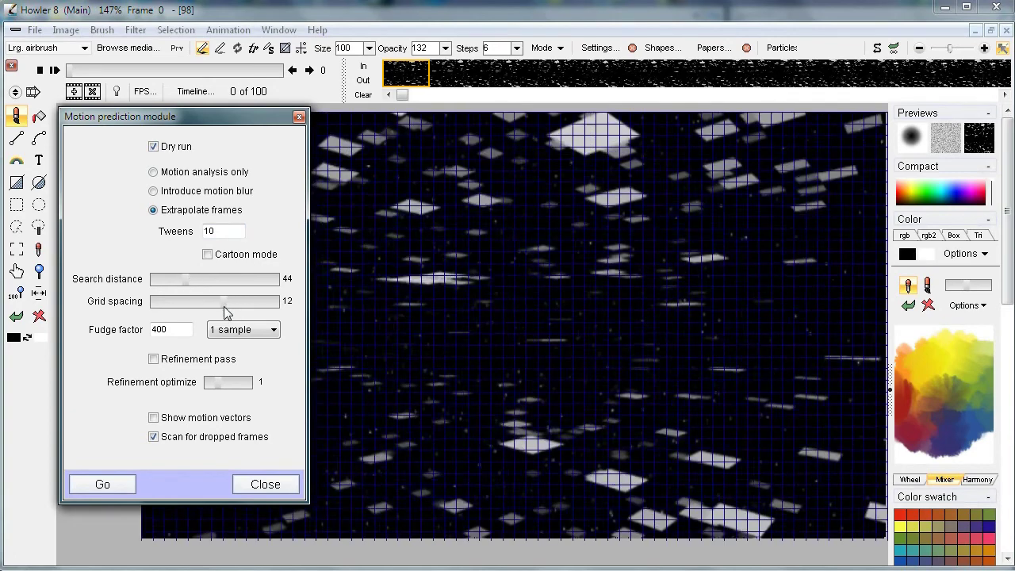
left_click_drag(241, 307, 181, 315)
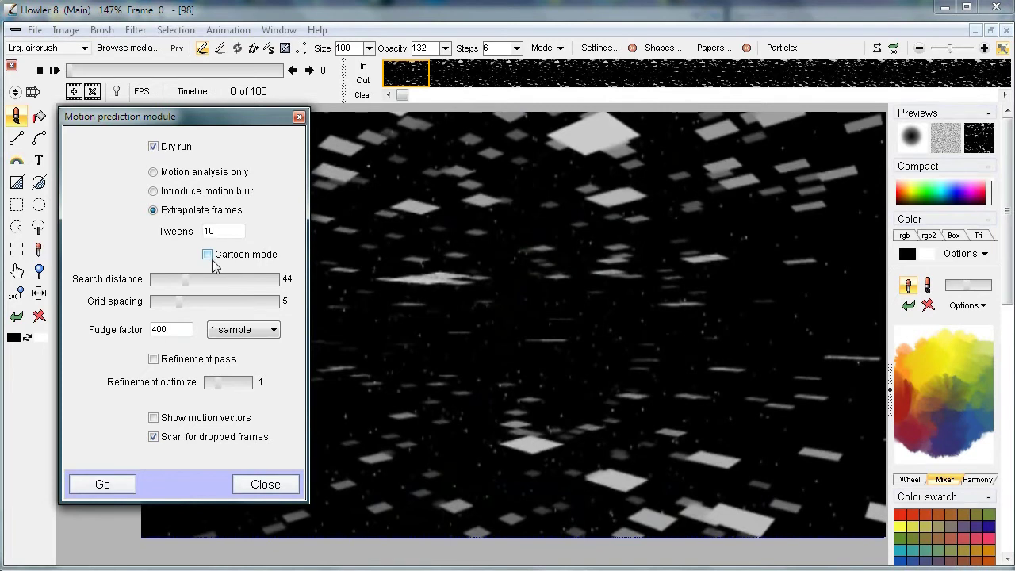
left_click_drag(222, 231, 176, 251)
left_click(124, 485)
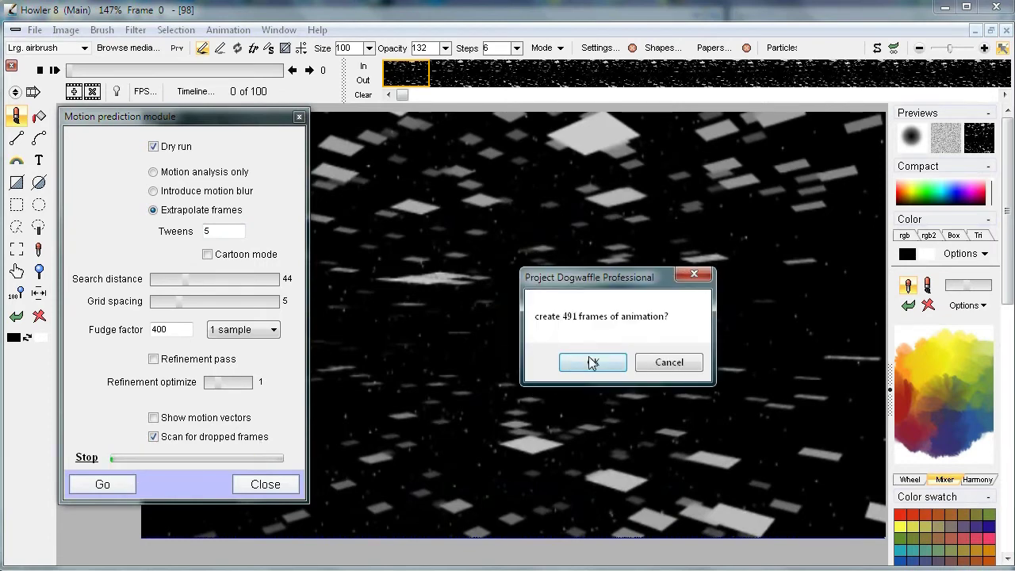
left_click(587, 357)
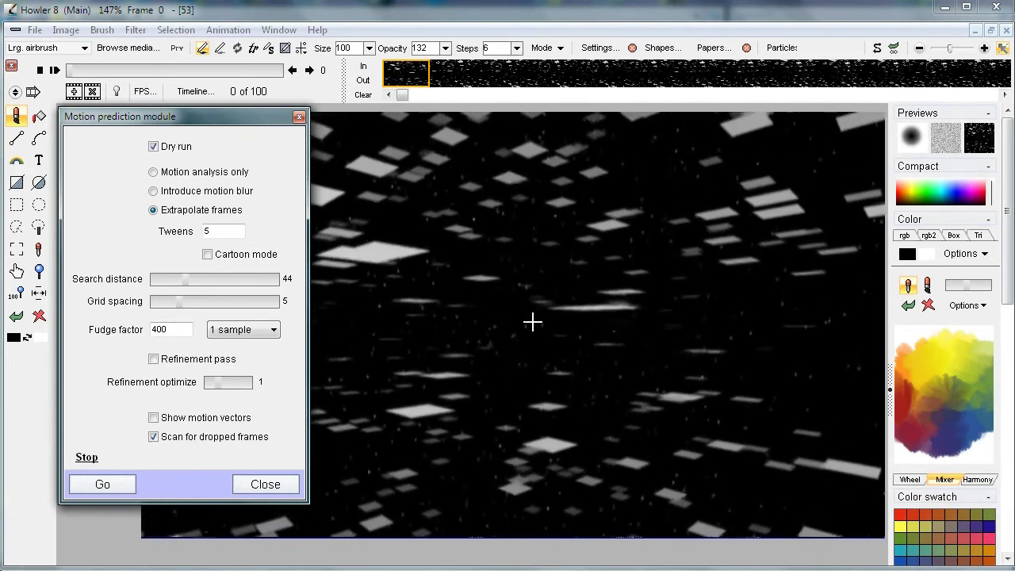
left_click_drag(142, 119, 167, 181)
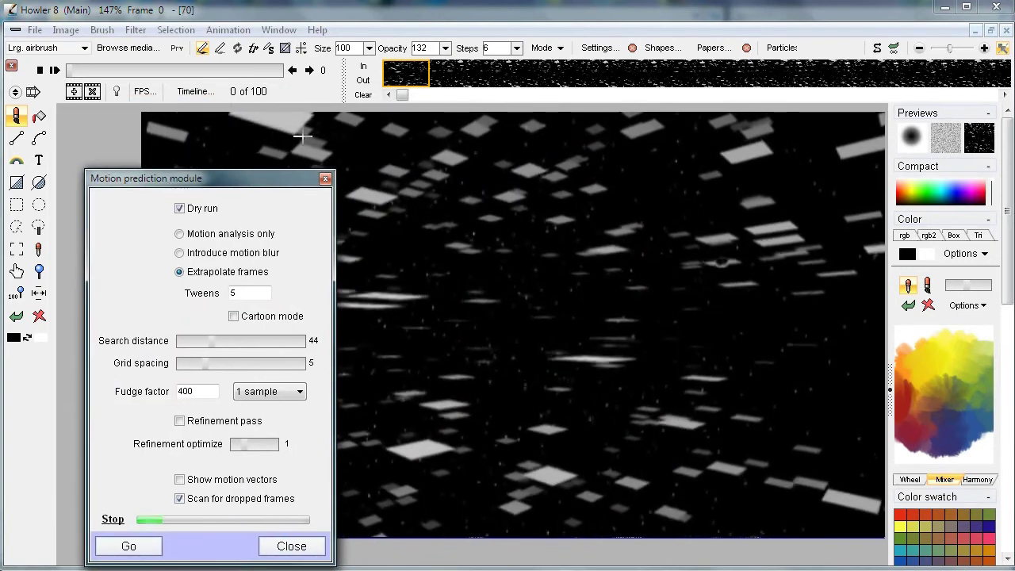
left_click_drag(233, 177, 208, 121)
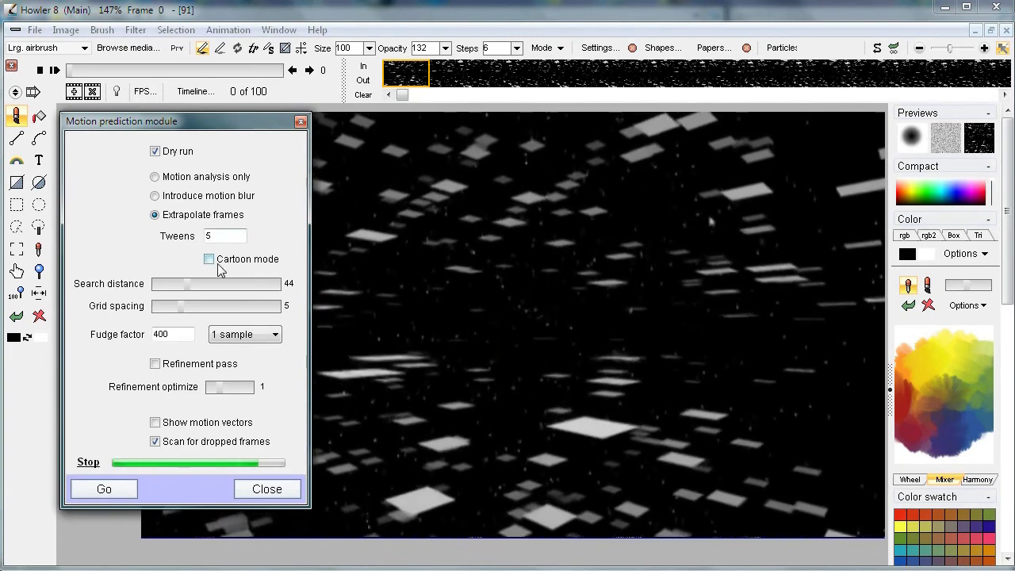
Step: Try the dry run with Stochastic 5 sampling, and stop it partway
left_click(275, 336)
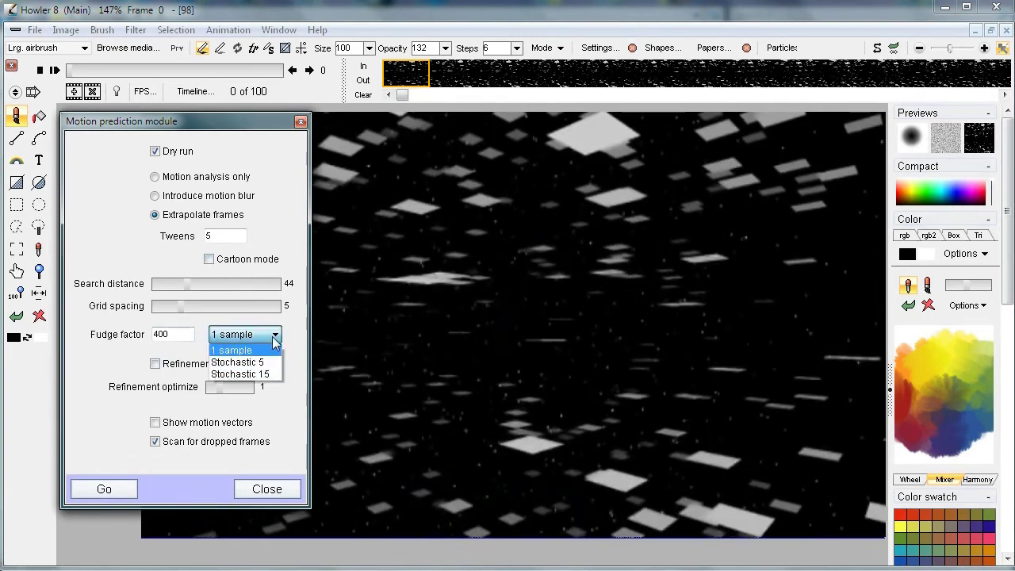
left_click(265, 363)
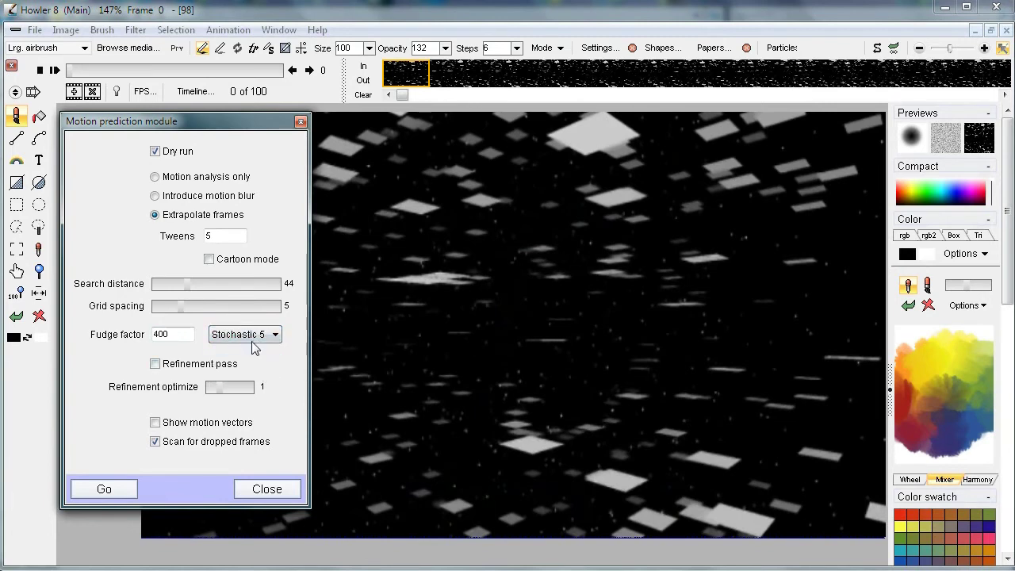
left_click(111, 488)
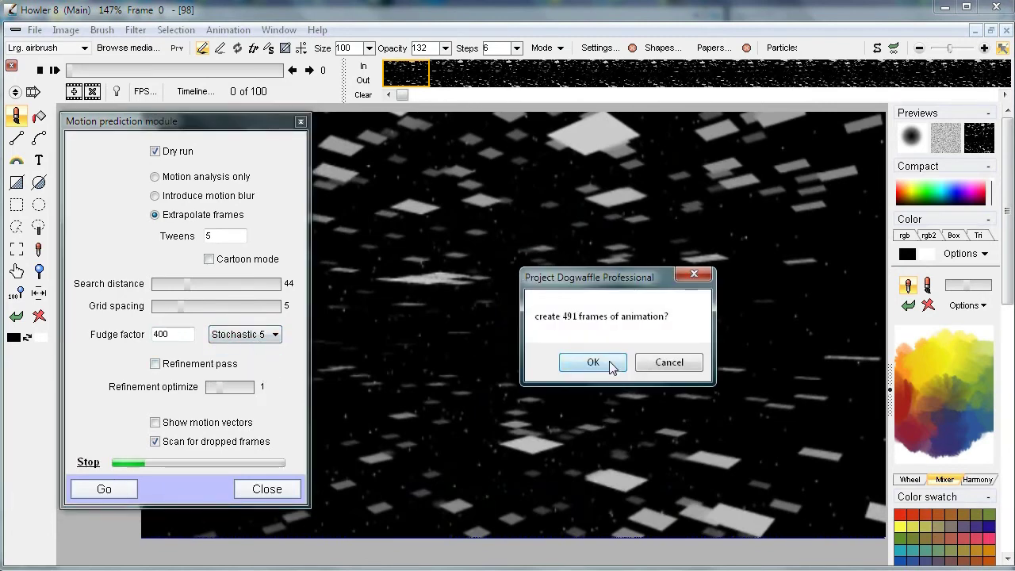
left_click(611, 365)
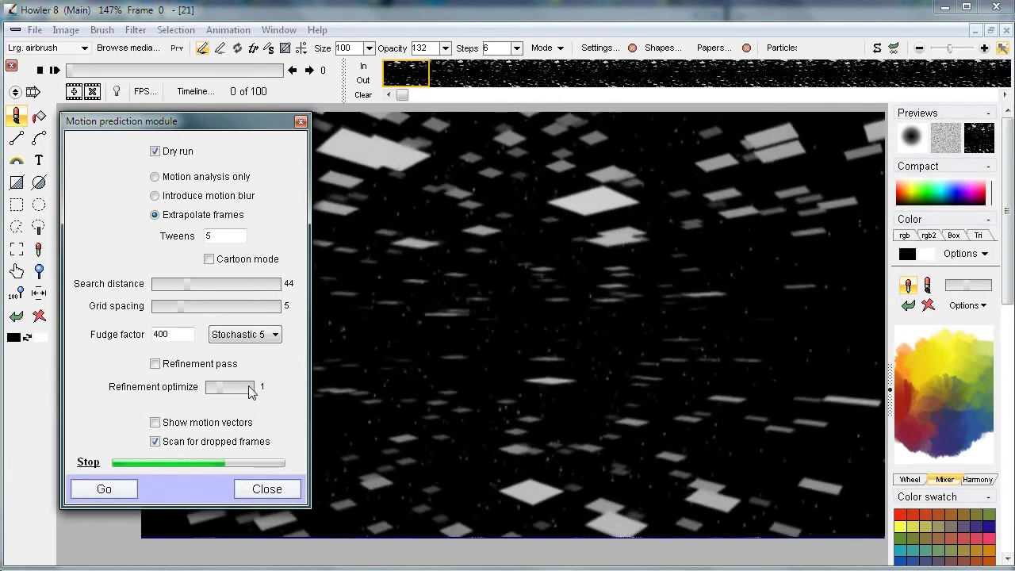
left_click(265, 337)
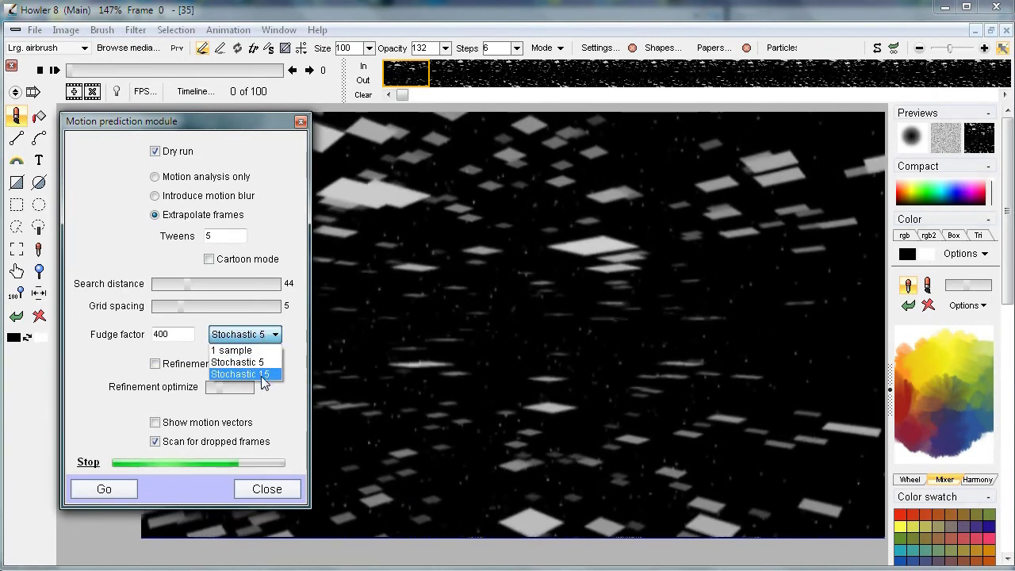
left_click(300, 324)
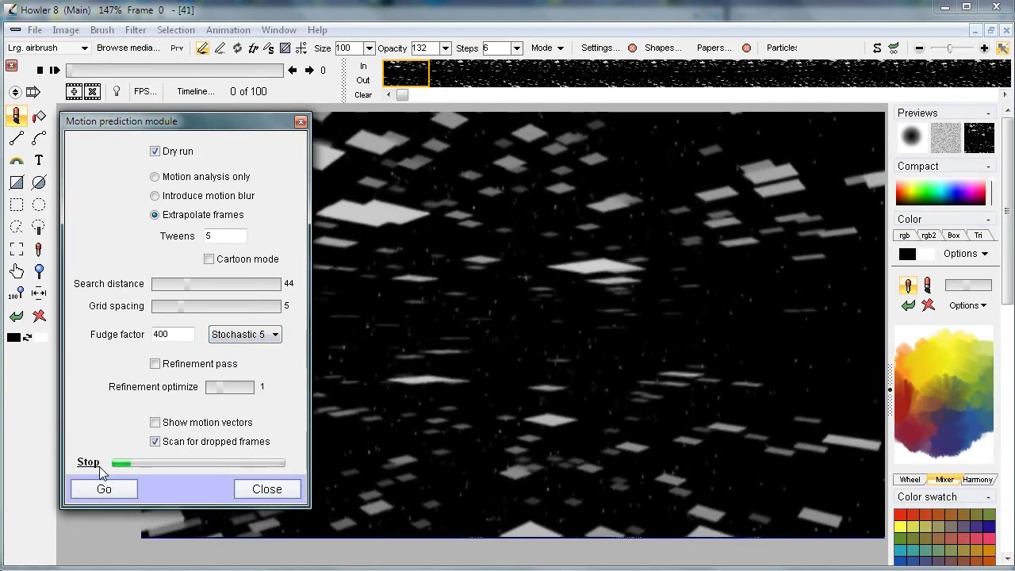
left_click(92, 463)
Step: Switch the sampling back to 1 sample, set Refinement optimize to 4, and run the dry run
left_click(258, 339)
left_click(247, 349)
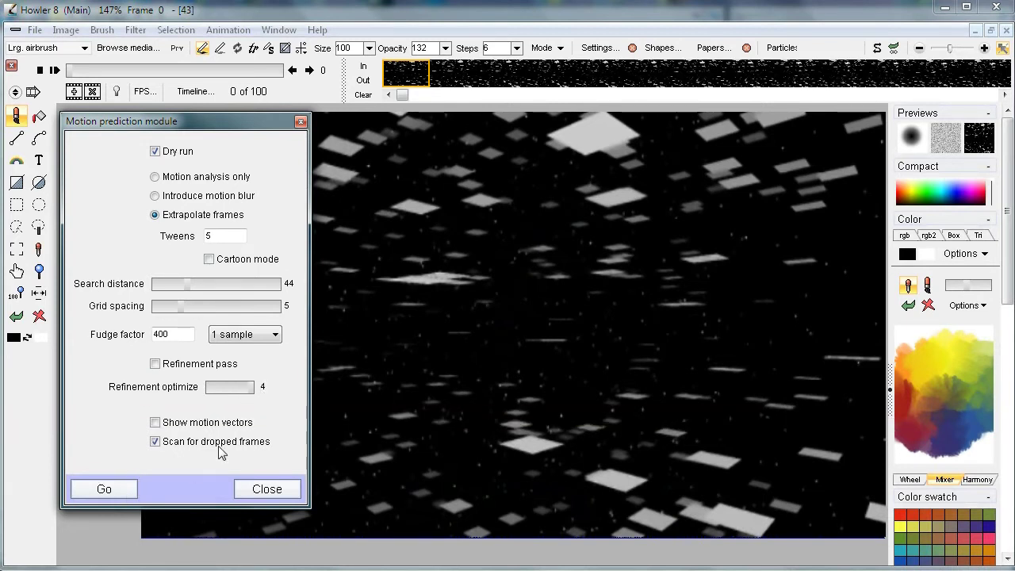
left_click(109, 491)
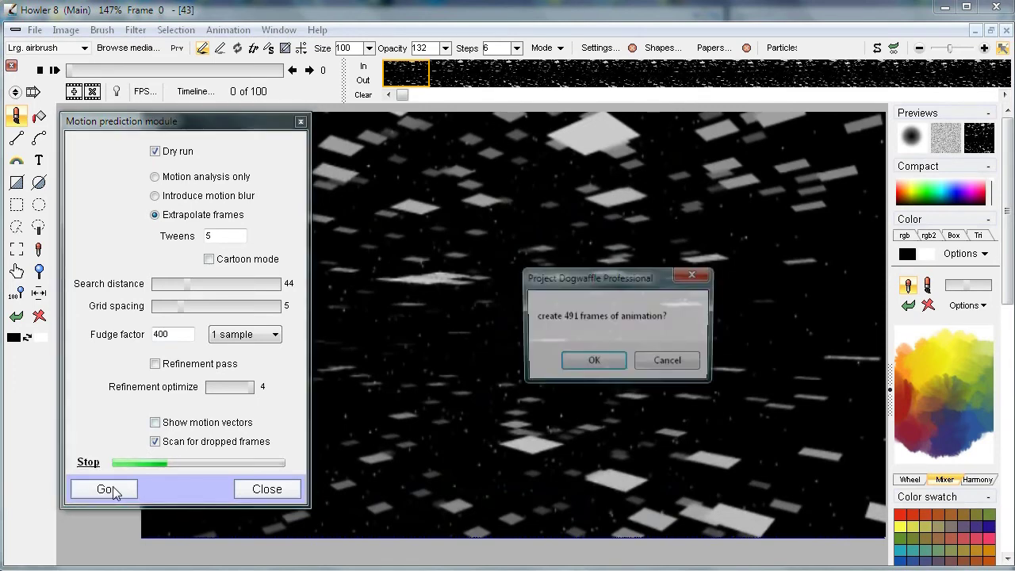
left_click(597, 359)
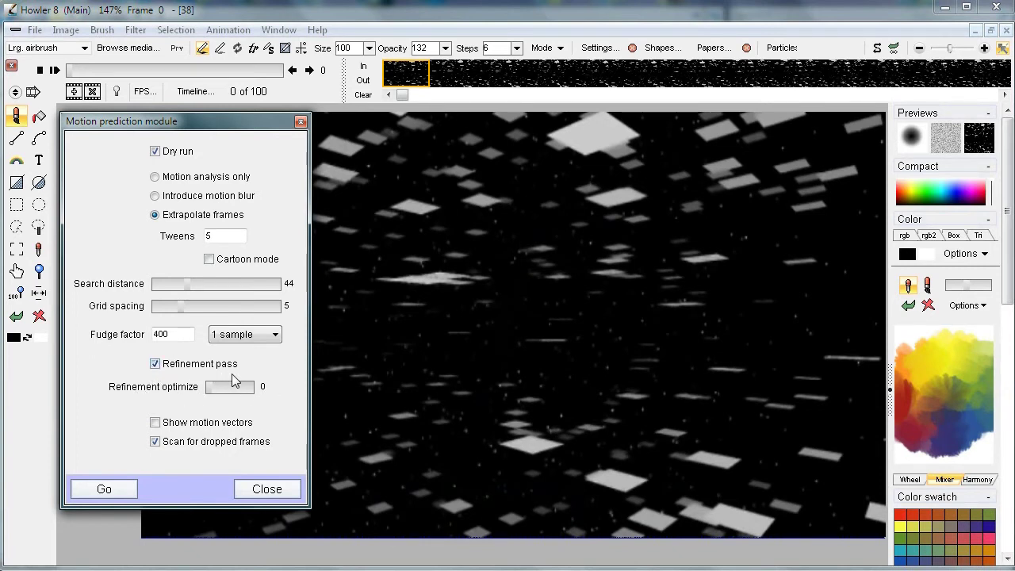
Step: Try the dry run with Refinement pass enabled and Refinement optimize at 4, and return the optimize value to 1
left_click(119, 489)
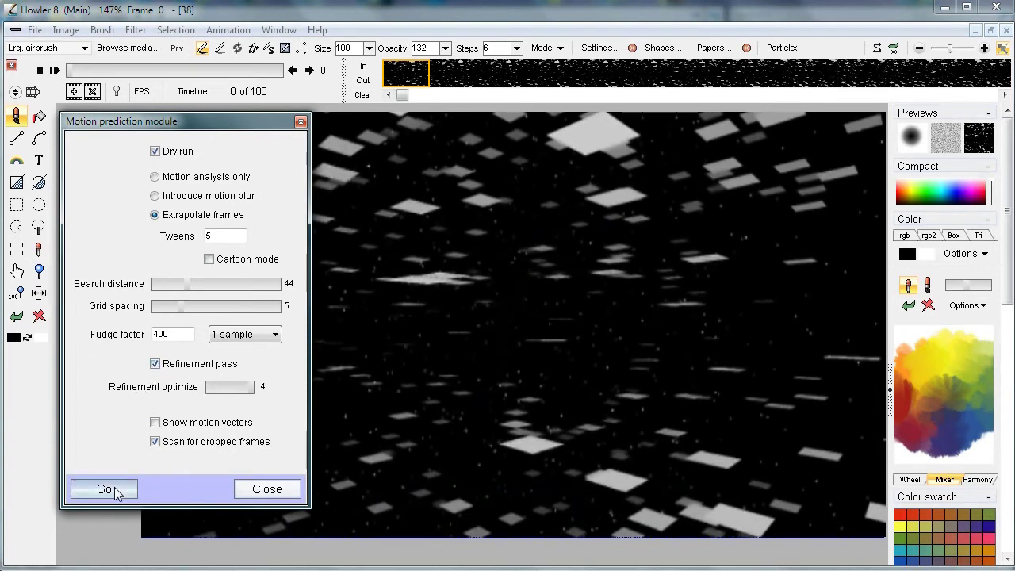
left_click(594, 363)
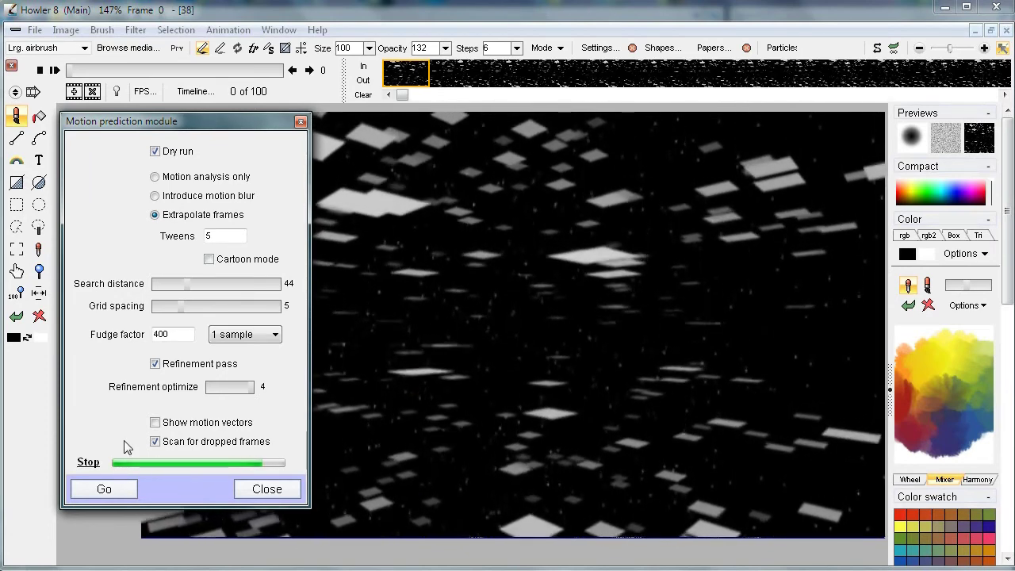
left_click_drag(244, 394, 205, 395)
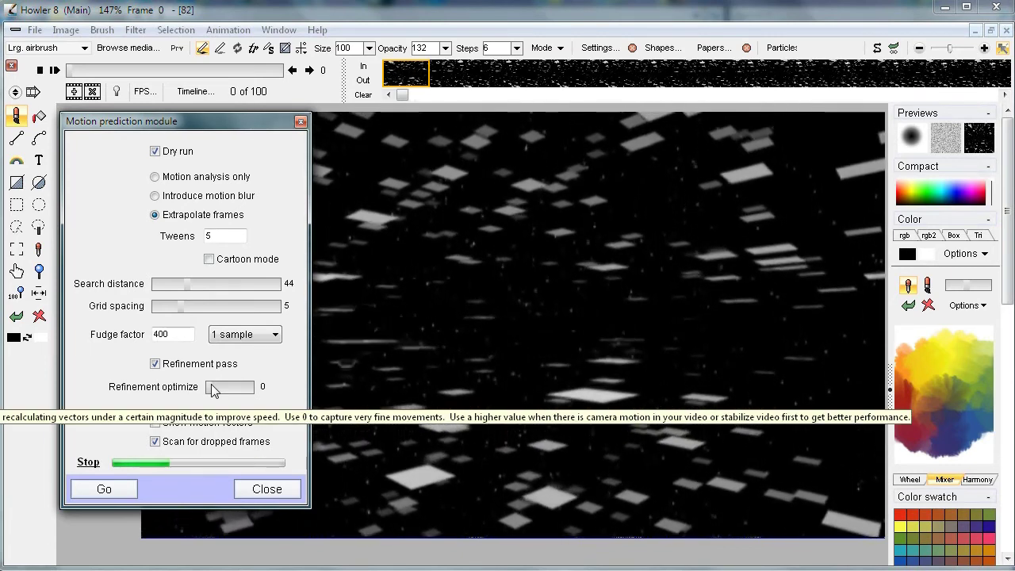
left_click(226, 389)
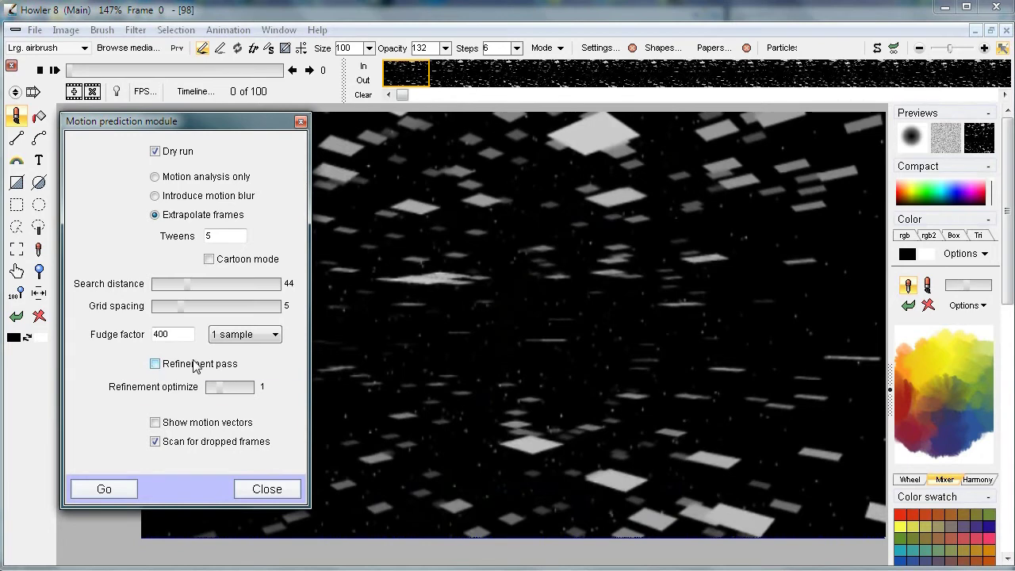
Step: Run the dry run without the refinement pass, set Grid spacing to 12 and Search distance to 85, and stop the run
left_click(104, 487)
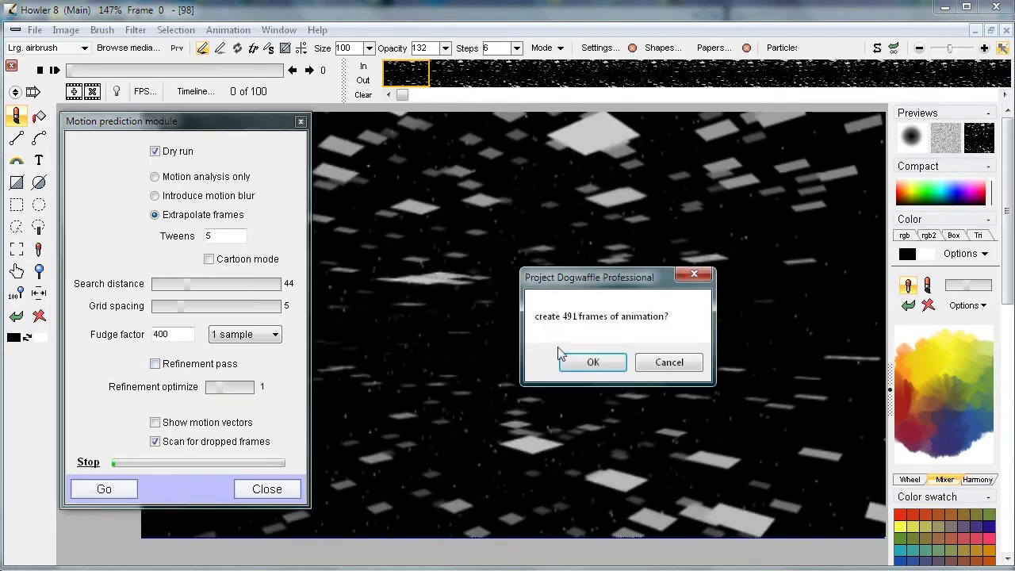
left_click(593, 363)
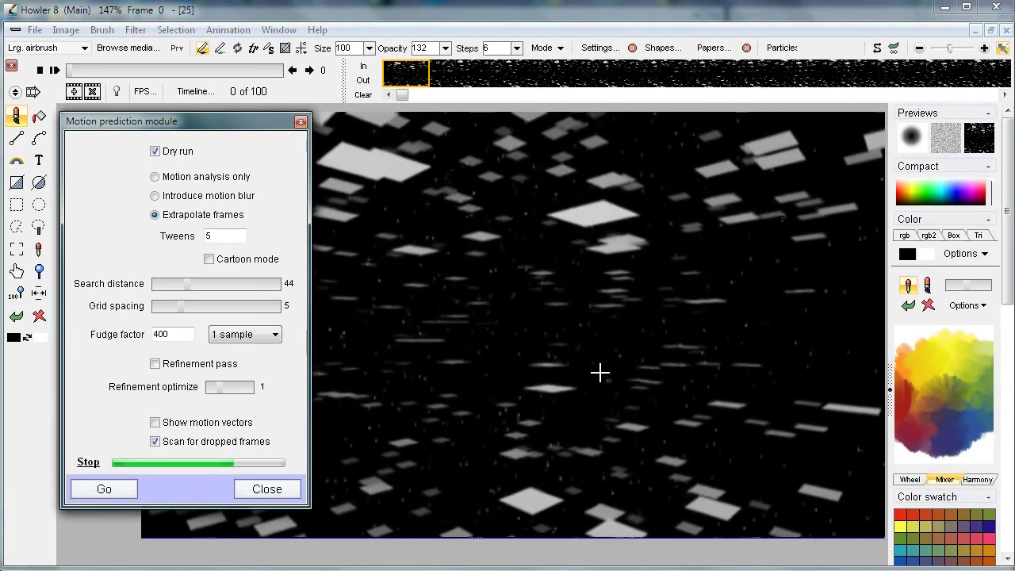
left_click(247, 307)
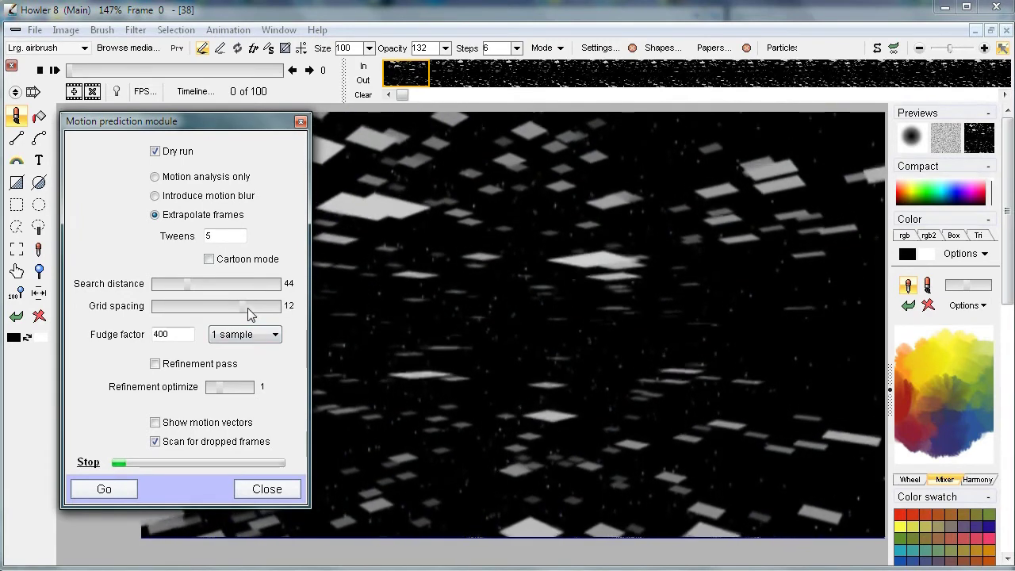
left_click_drag(202, 285, 220, 283)
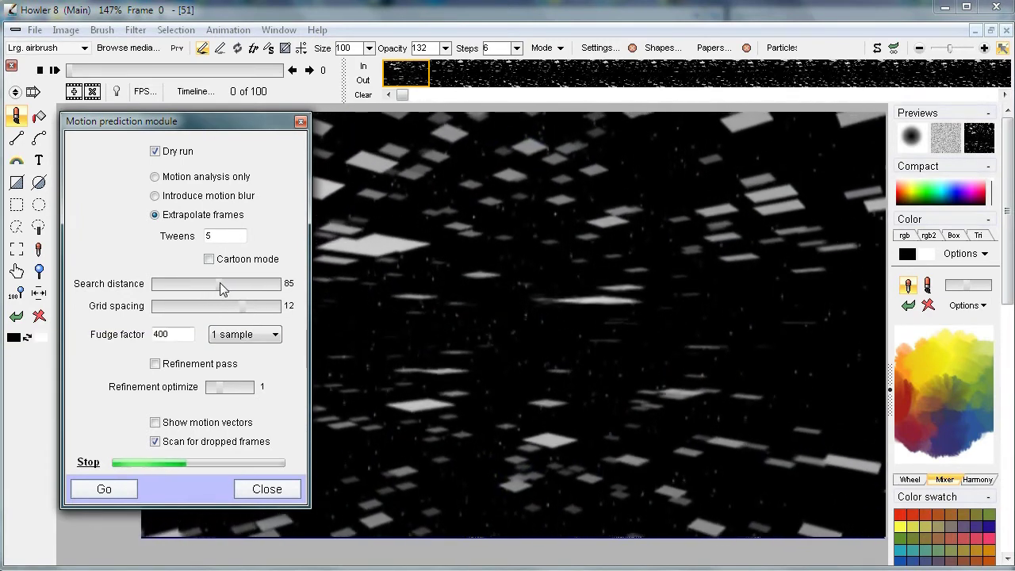
left_click(87, 462)
Step: Try the dry run with the search distance raised to 160, and stop it partway
left_click_drag(220, 287, 194, 285)
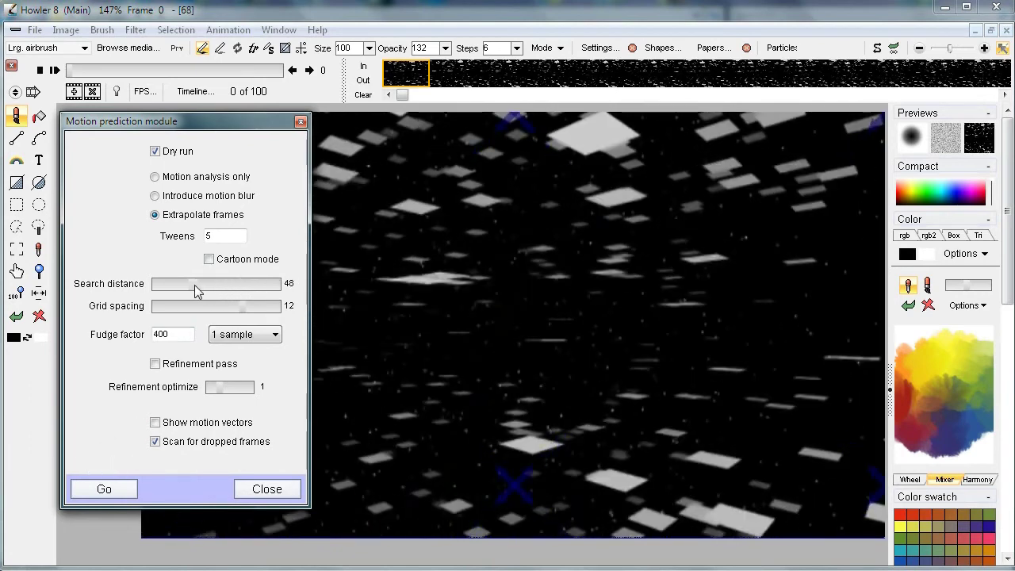
mouse_move(266, 287)
left_mouse_down()
mouse_move(204, 290)
mouse_move(275, 287)
left_mouse_up()
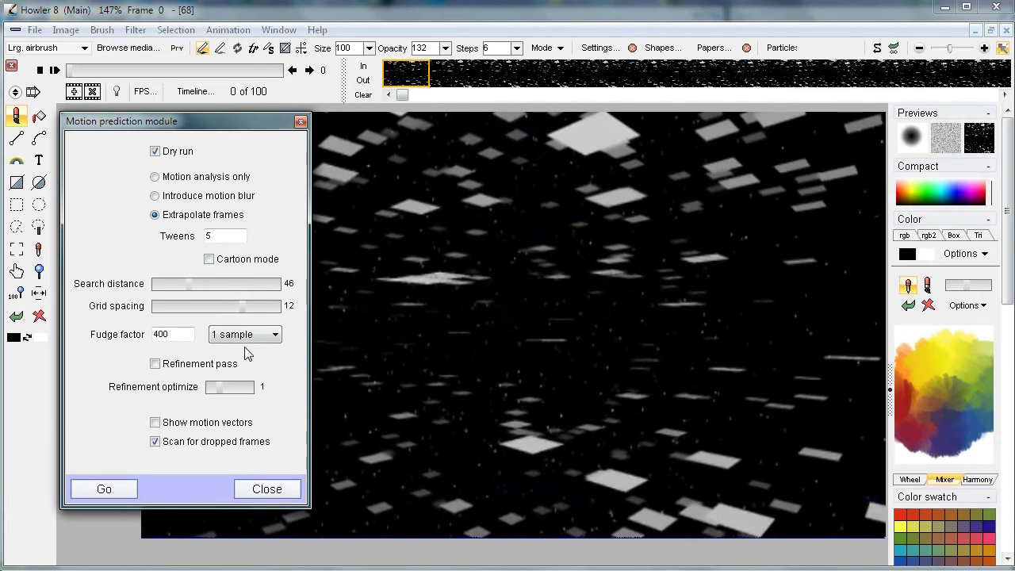
left_click_drag(198, 287, 310, 286)
left_click(116, 485)
left_click(584, 362)
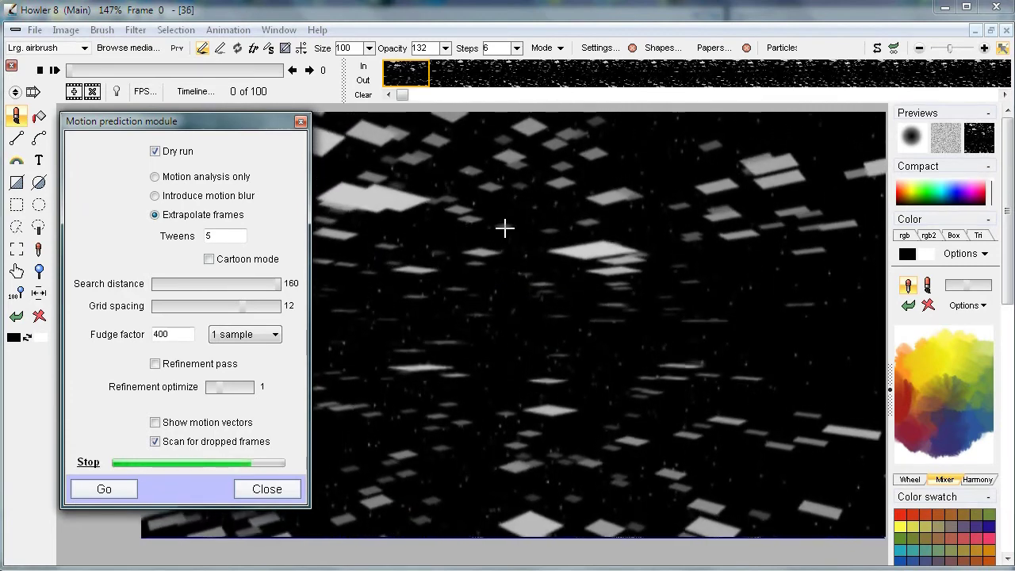
left_click(88, 466)
Step: Lower the search distance to 50 and run the motion prediction dry run
left_click_drag(267, 288, 196, 288)
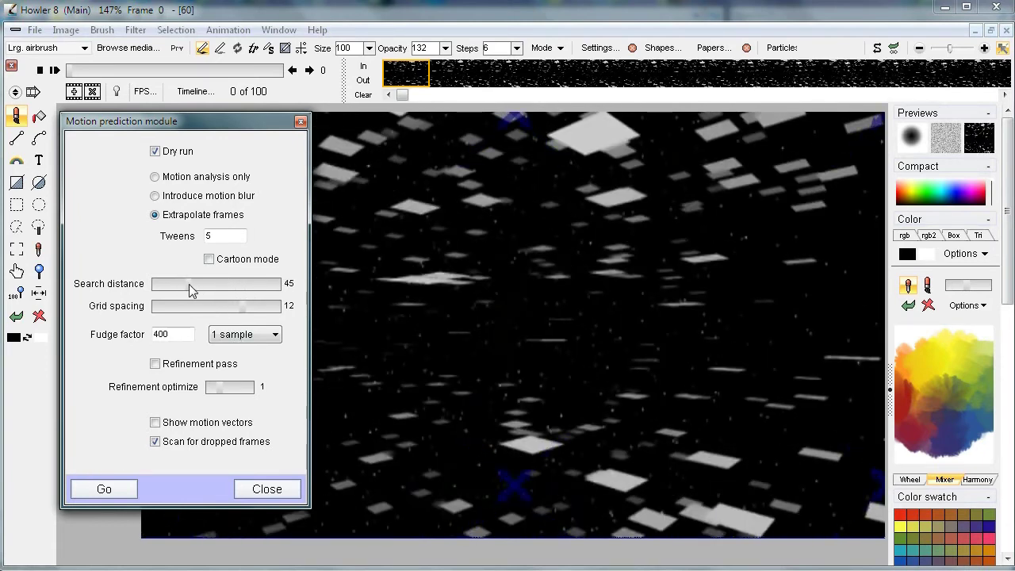
left_click_drag(190, 287, 191, 287)
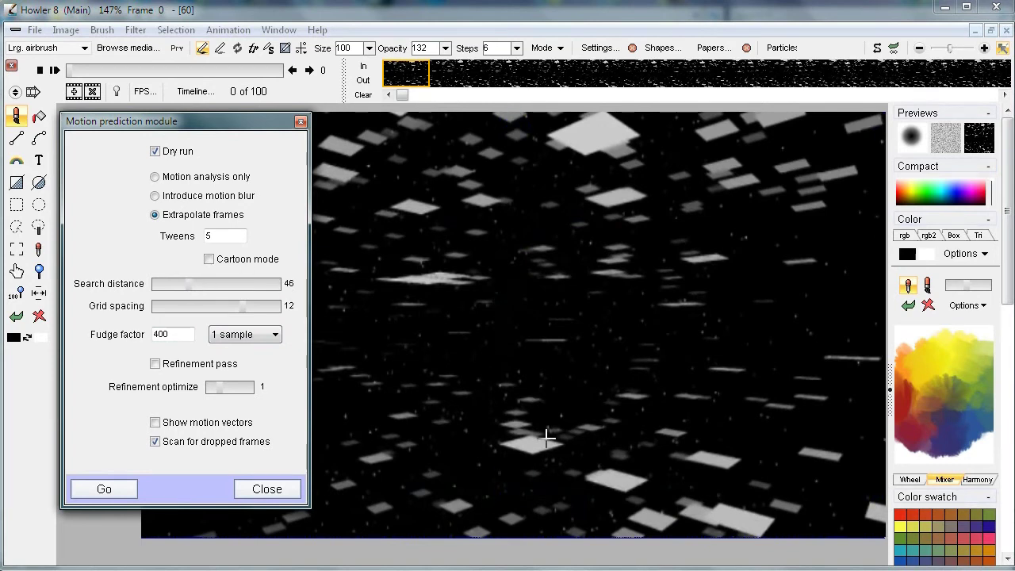
mouse_move(188, 287)
left_mouse_down()
mouse_move(201, 288)
mouse_move(192, 284)
left_mouse_up()
left_click(121, 490)
left_click(595, 362)
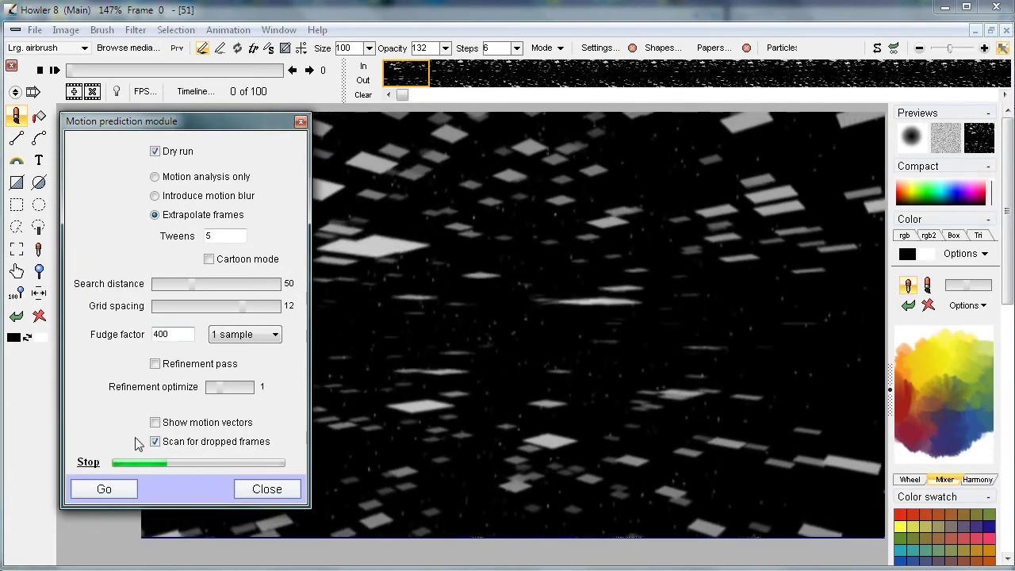
Step: Stop the current run, set Tweens to 10, and try a dry run that introduces motion blur, stopping it partway
left_click(89, 467)
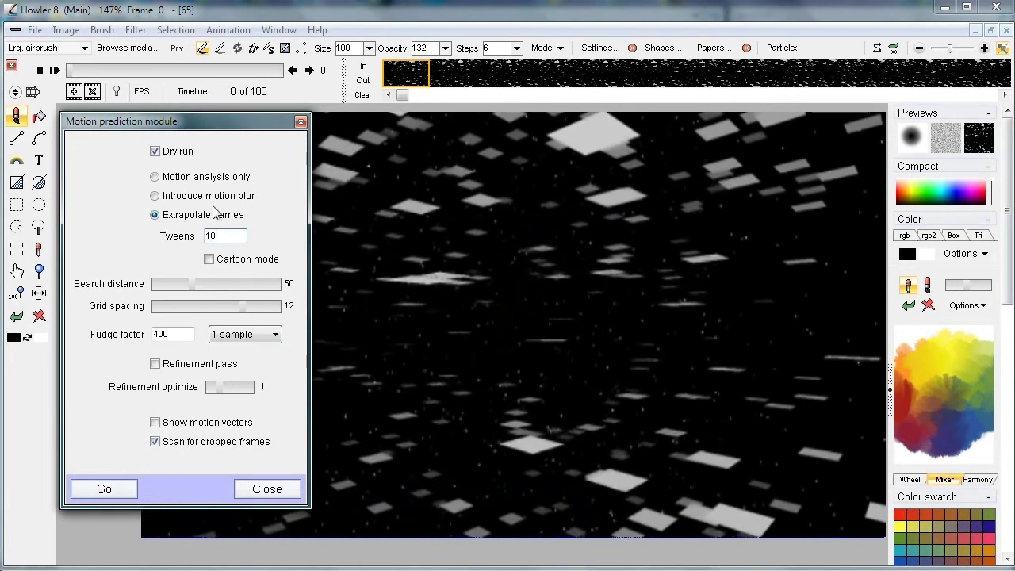
left_click(155, 196)
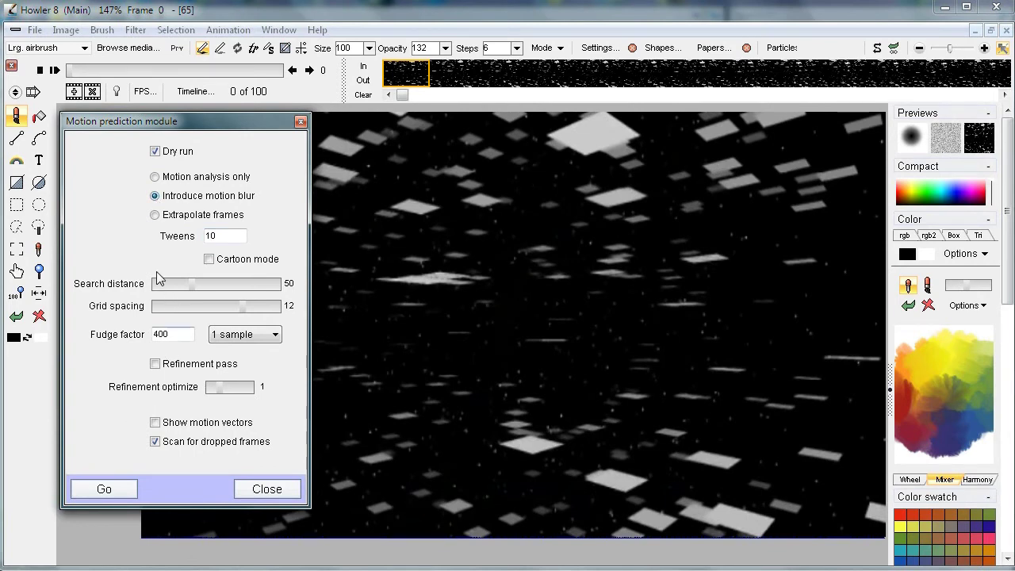
left_click(116, 488)
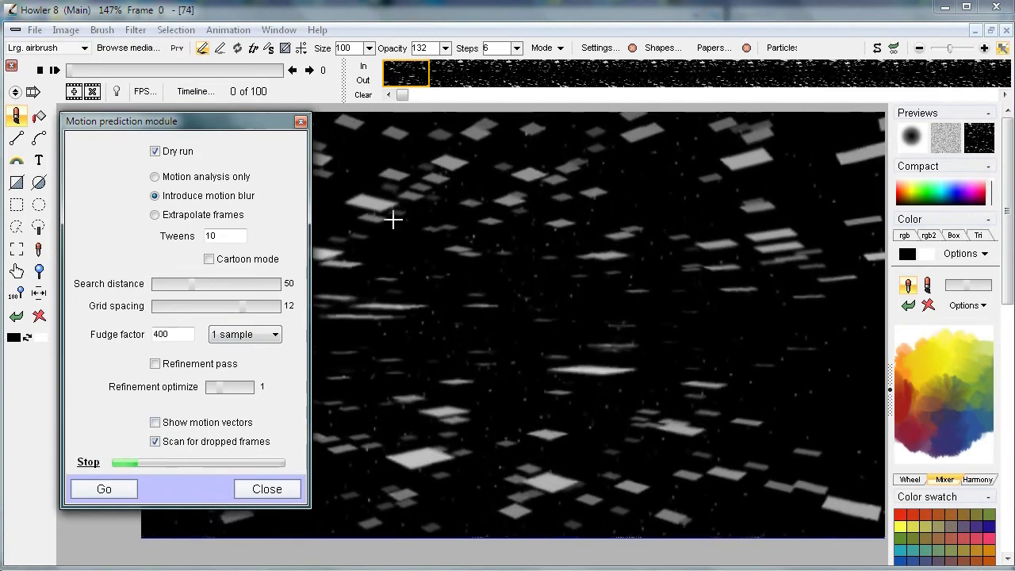
left_click(89, 463)
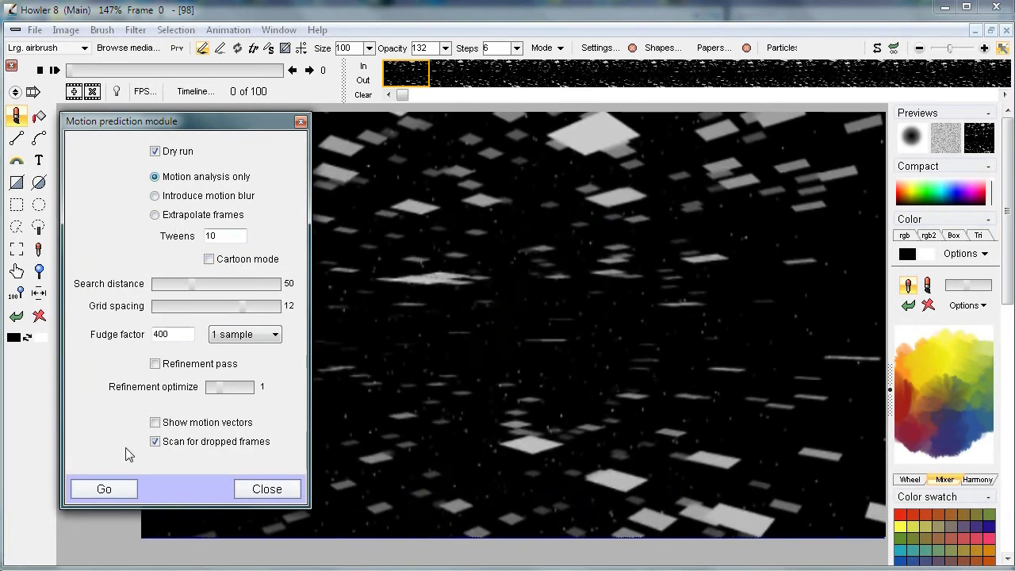
Step: Preview motion analysis and frame extrapolation in dry runs with motion vectors shown, and stop the extrapolation run
left_click(107, 491)
left_click(157, 424)
left_click(105, 490)
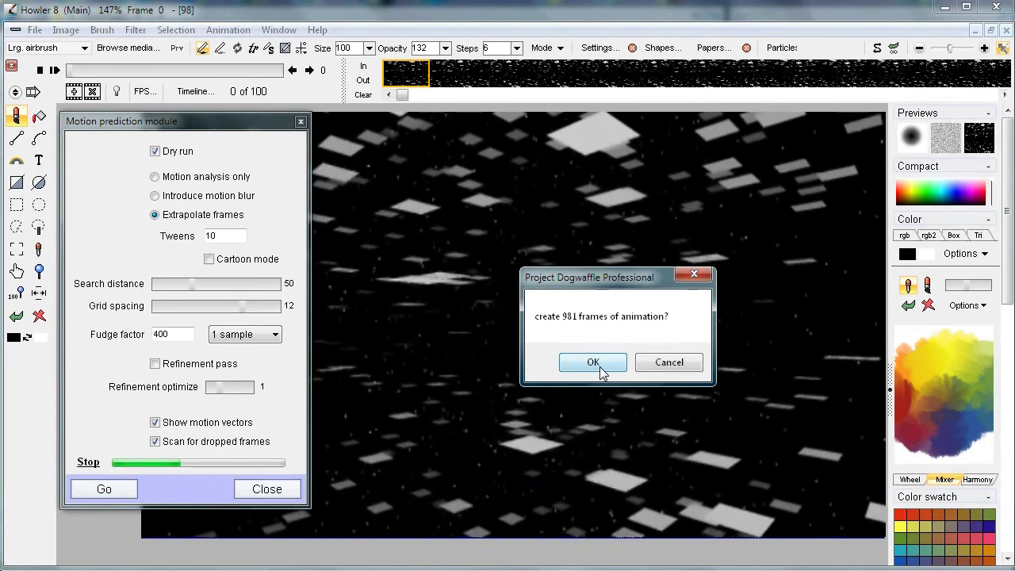
left_click(600, 369)
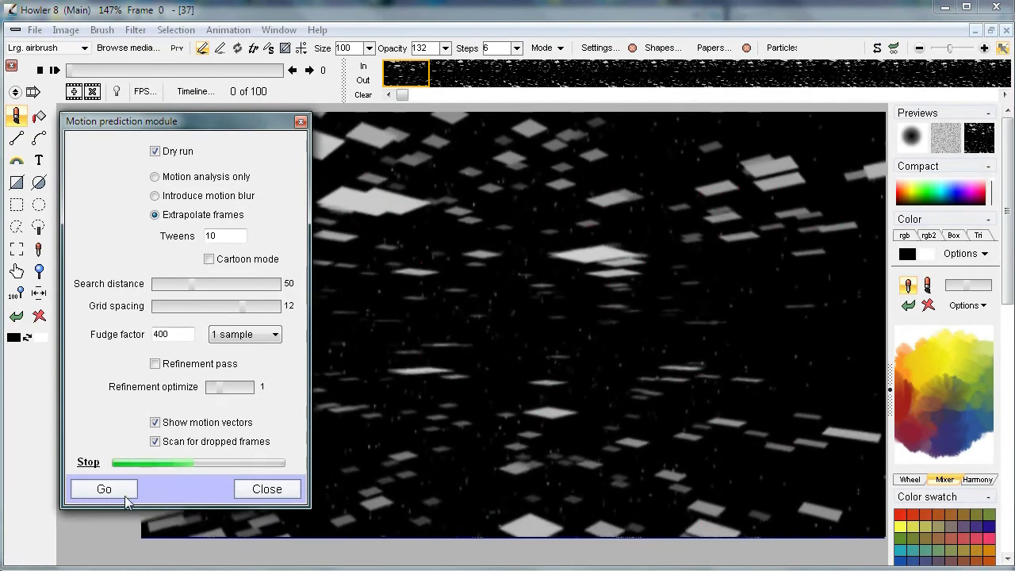
left_click(92, 464)
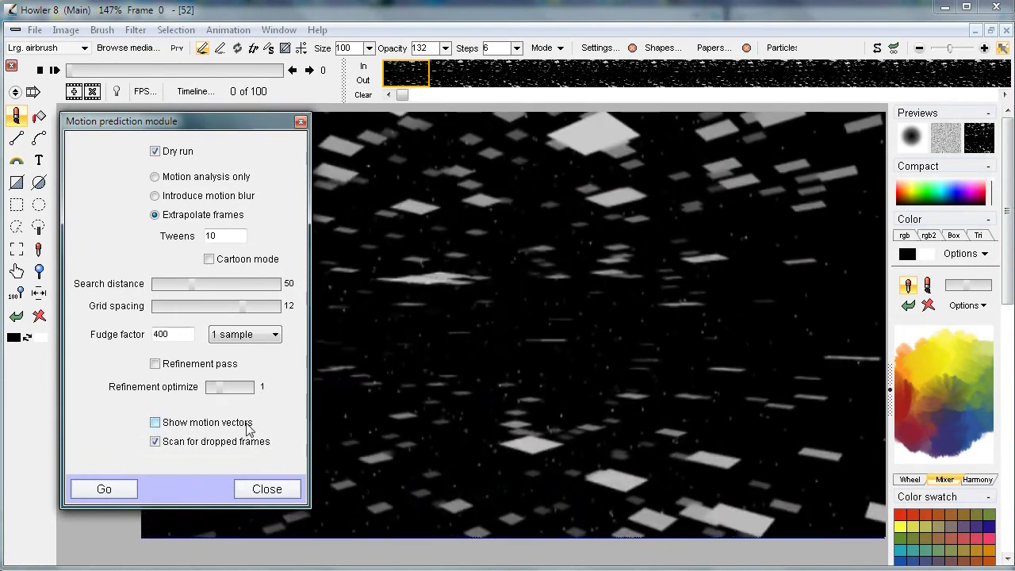
Step: Extrapolate the real frames with motion vectors and dry run off and the refinement pass on, and close the motion prediction module
left_click(108, 489)
left_click(595, 362)
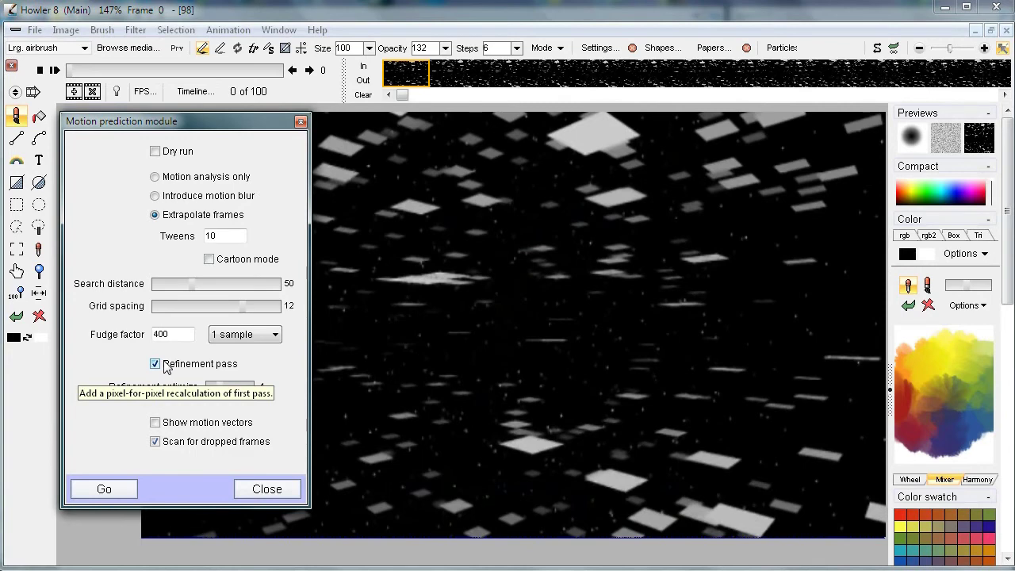
left_click(122, 491)
left_click(584, 363)
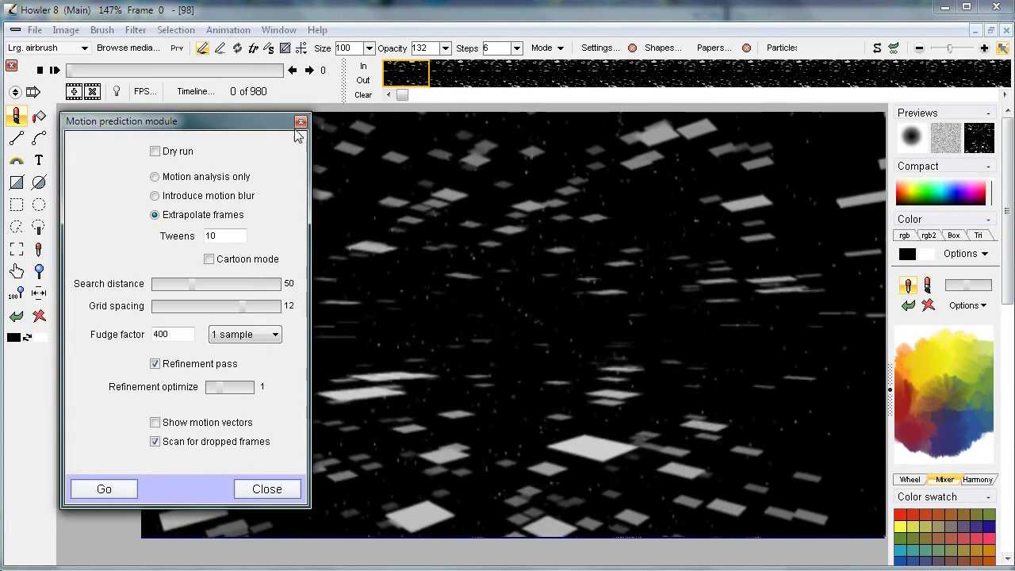
left_click_drag(183, 127, 726, 135)
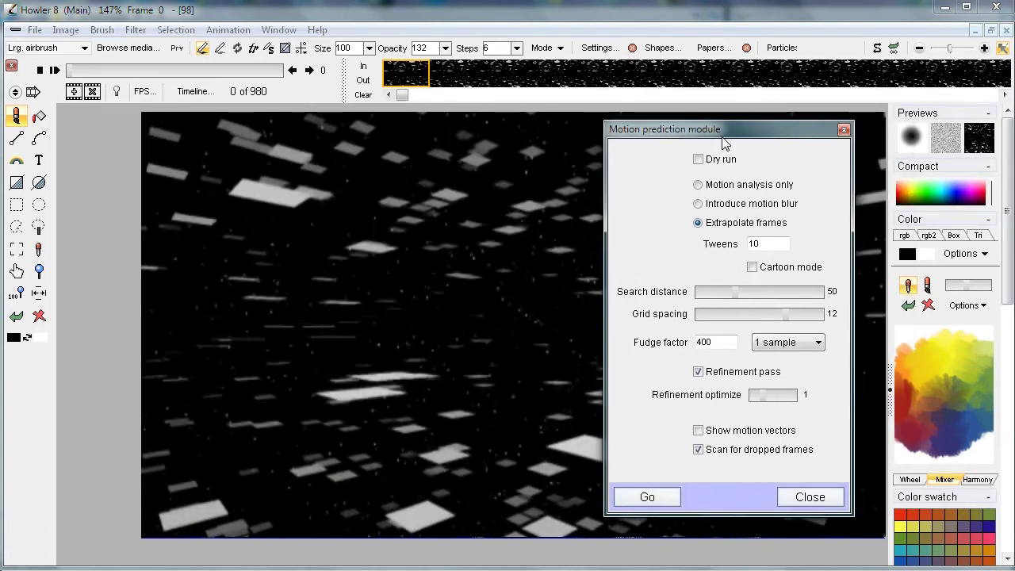
left_click(809, 497)
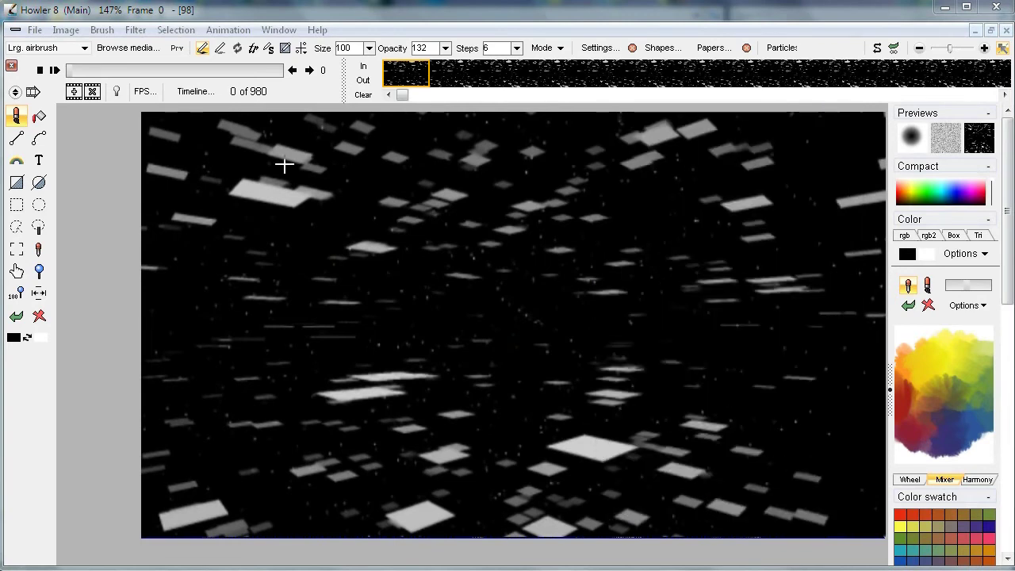
Step: Play the 980-frame animation and examine the in-between motion of the stars at actual size and at closer magnifications
left_click(55, 70)
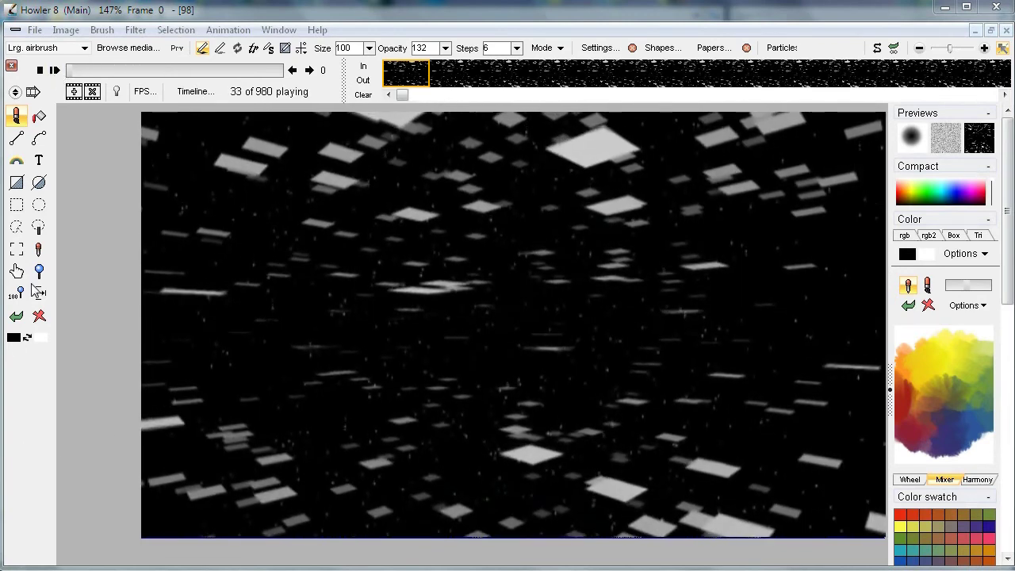
left_click(16, 293)
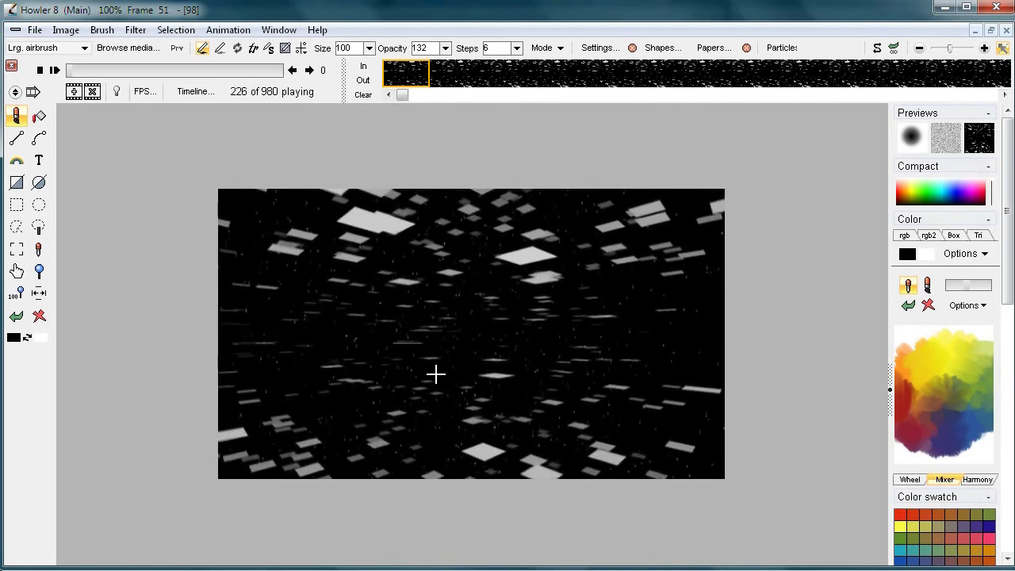
scroll(387, 340, "up", 5)
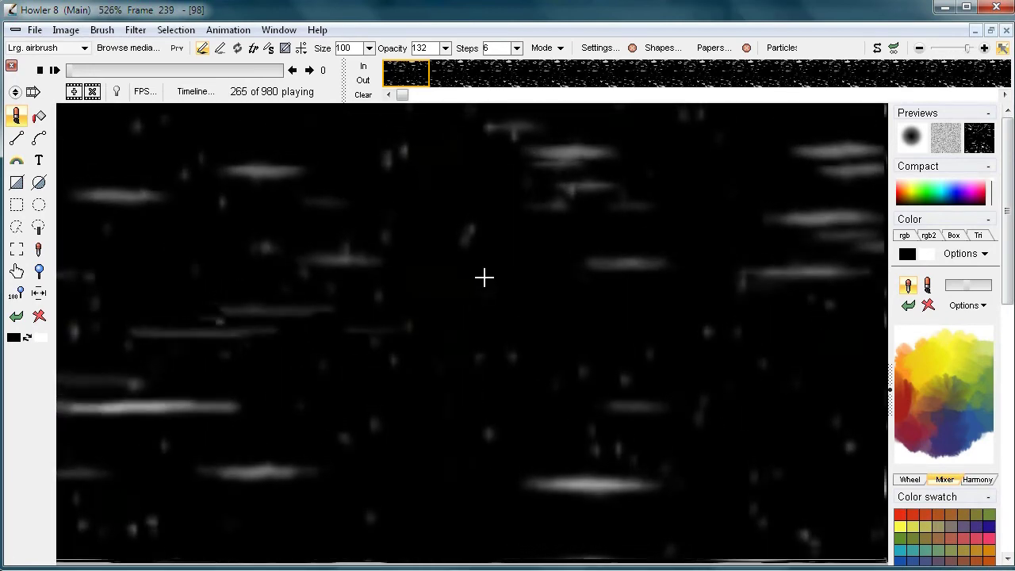
scroll(376, 296, "down", 2)
scroll(519, 463, "down", 1)
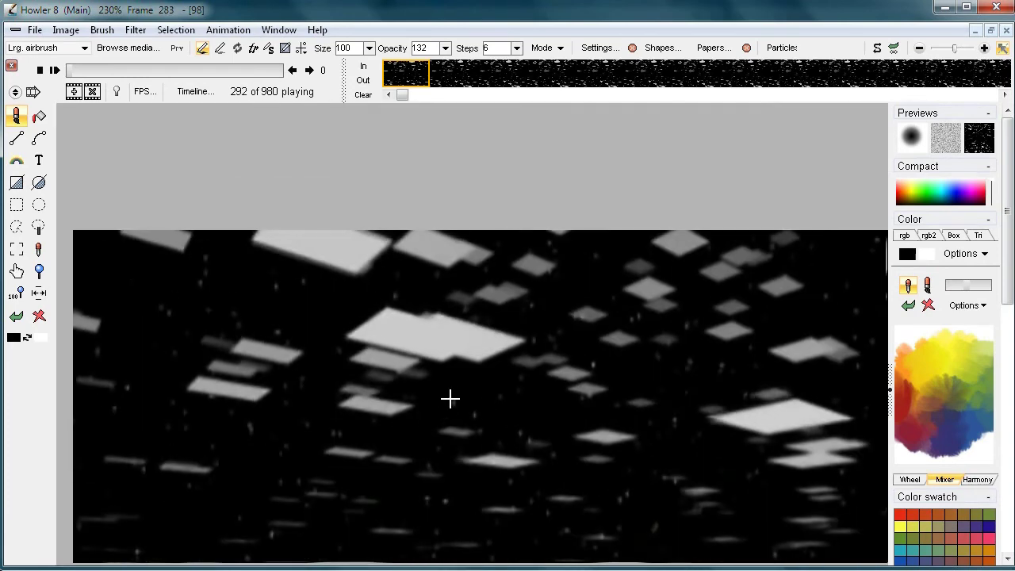
scroll(421, 367, "up", 3)
left_click_drag(343, 364, 420, 241)
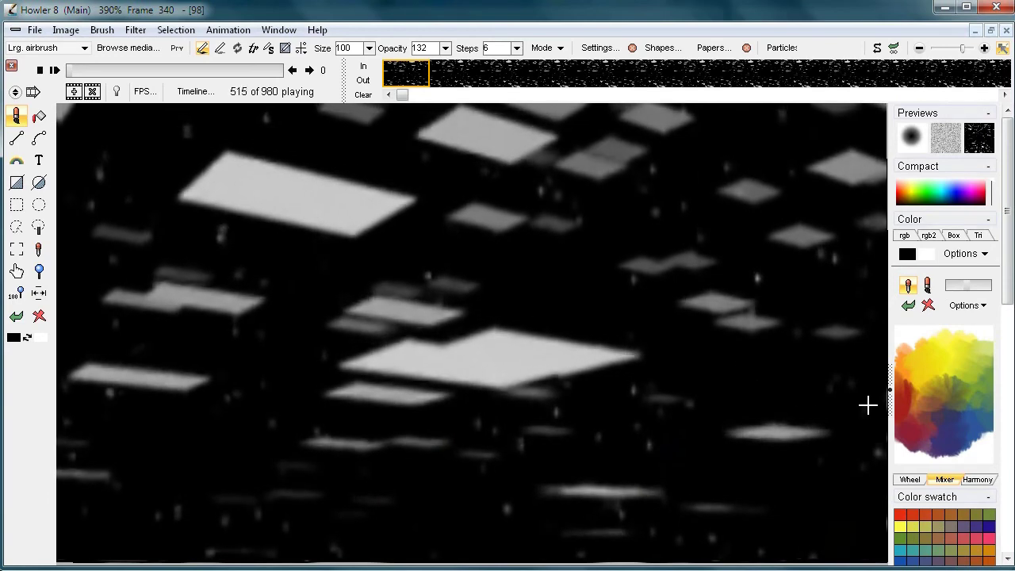
scroll(548, 386, "down", 5)
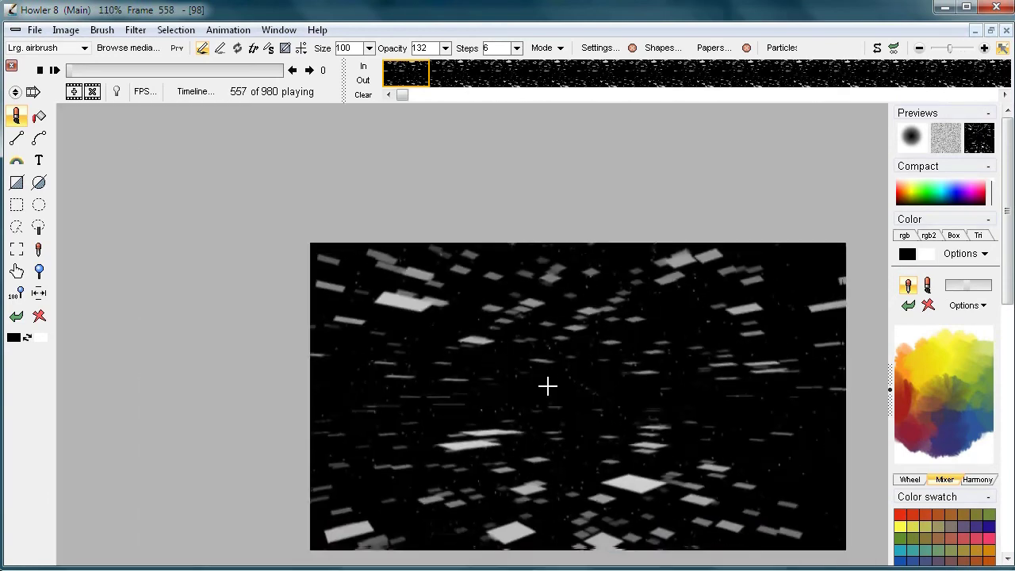
scroll(548, 386, "down", 1)
left_click_drag(649, 368, 503, 305)
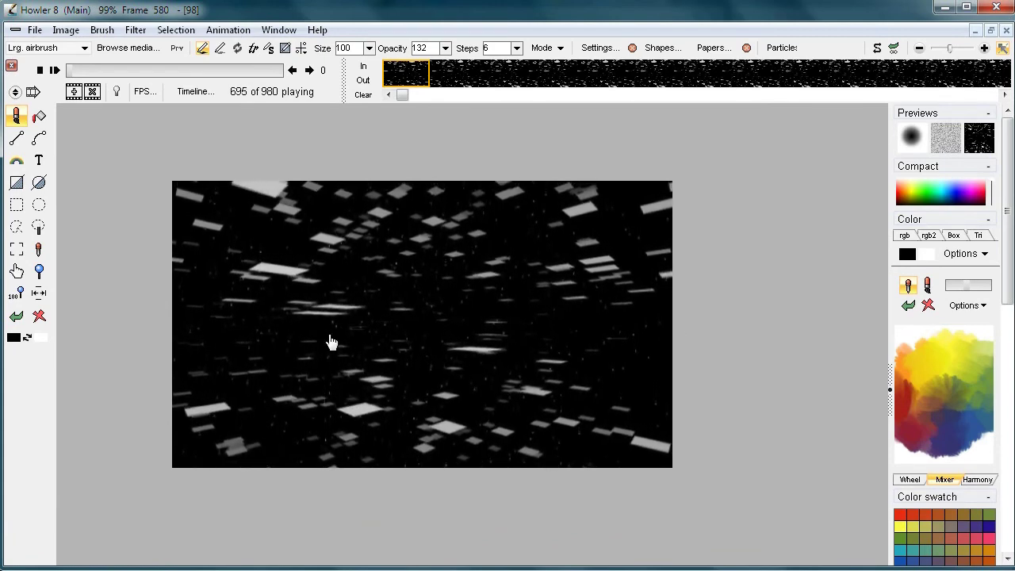
scroll(331, 343, "up", 3)
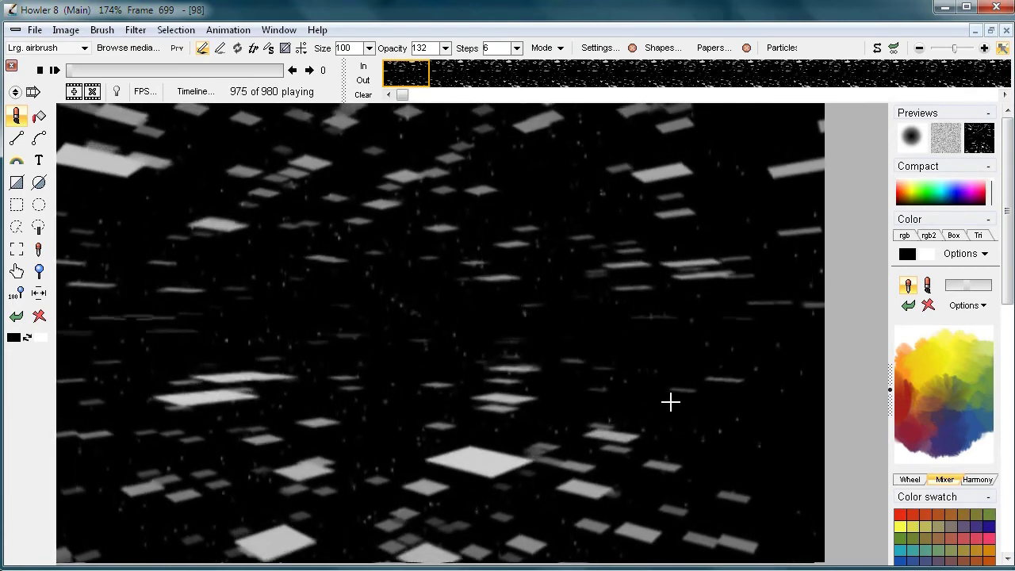
scroll(625, 398, "down", 3)
scroll(481, 415, "up", 2)
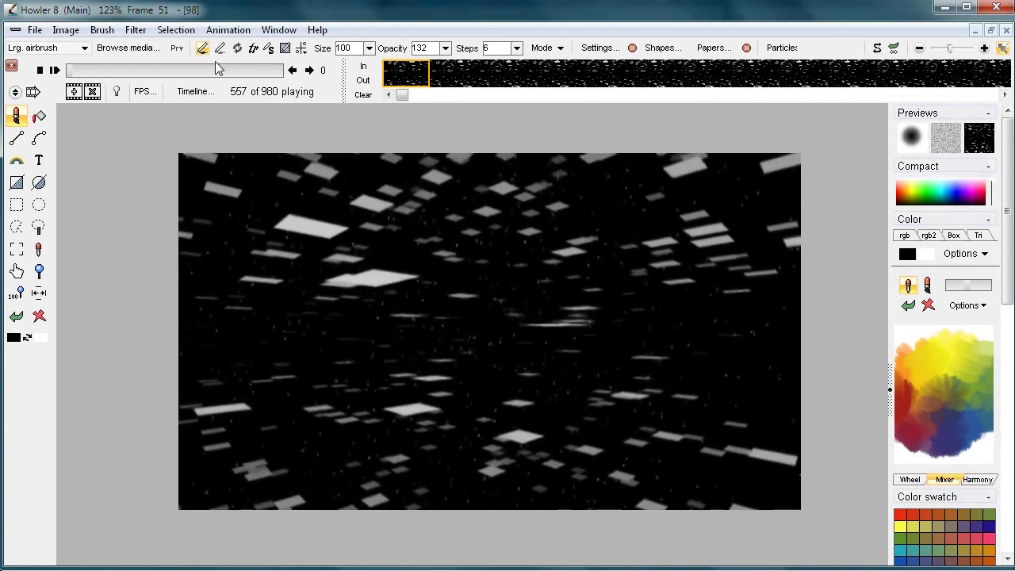
Step: Stop playback and set up an AVI export with the file name MyAVI-mpm.avi at 30 FPS
left_click(242, 33)
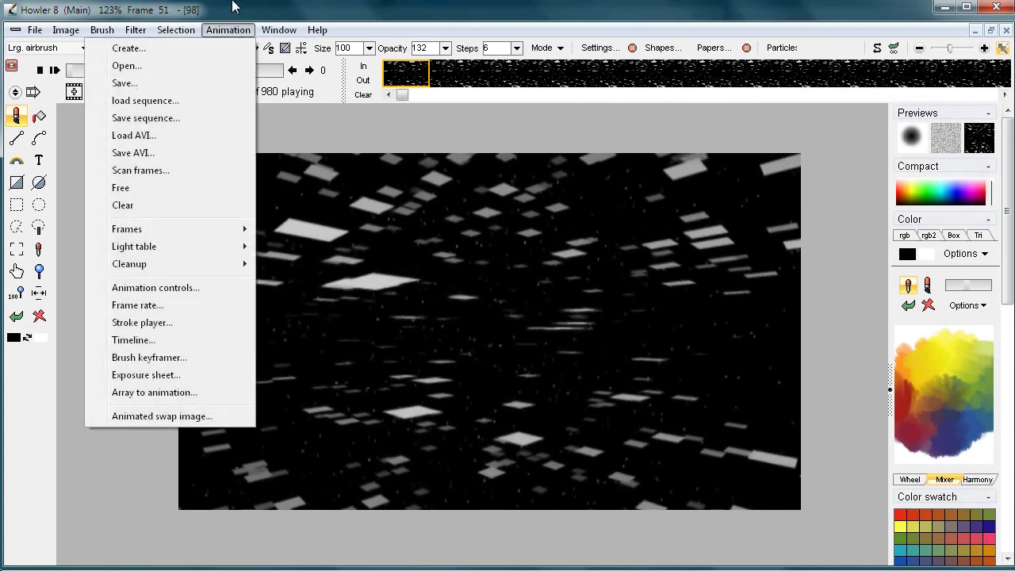
left_click(234, 6)
key("space")
left_click(217, 30)
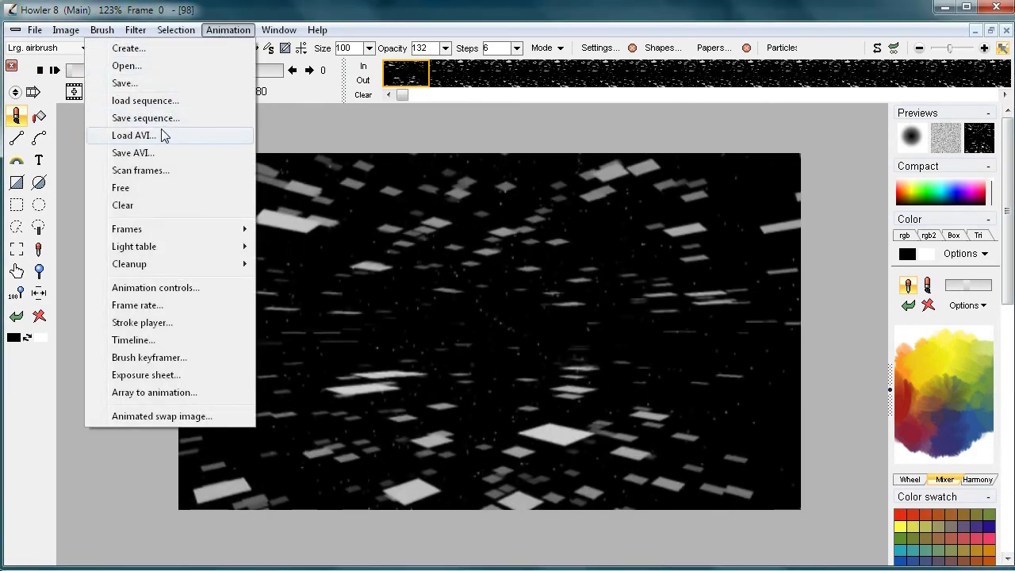
left_click(154, 153)
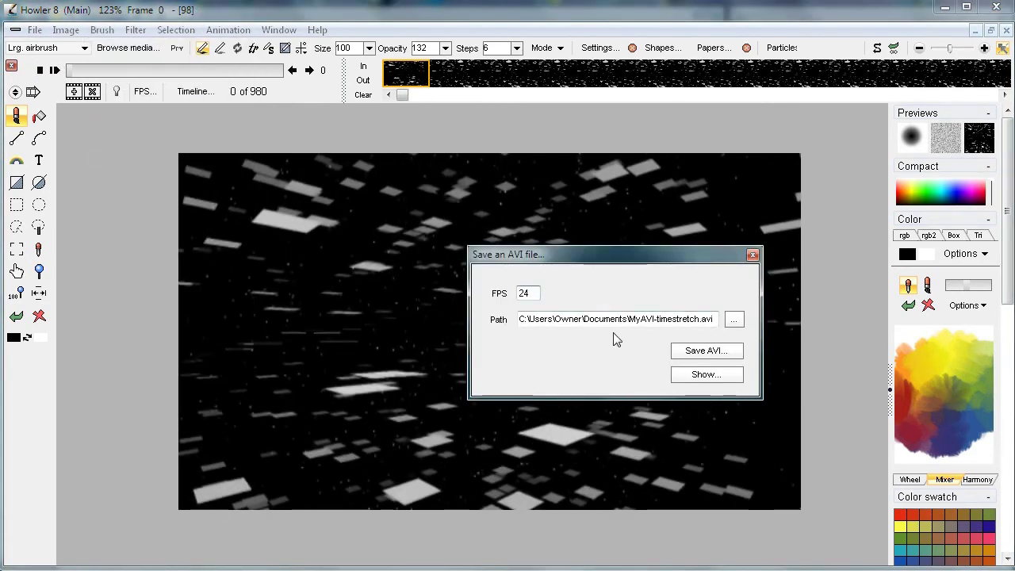
left_click_drag(656, 320, 683, 319)
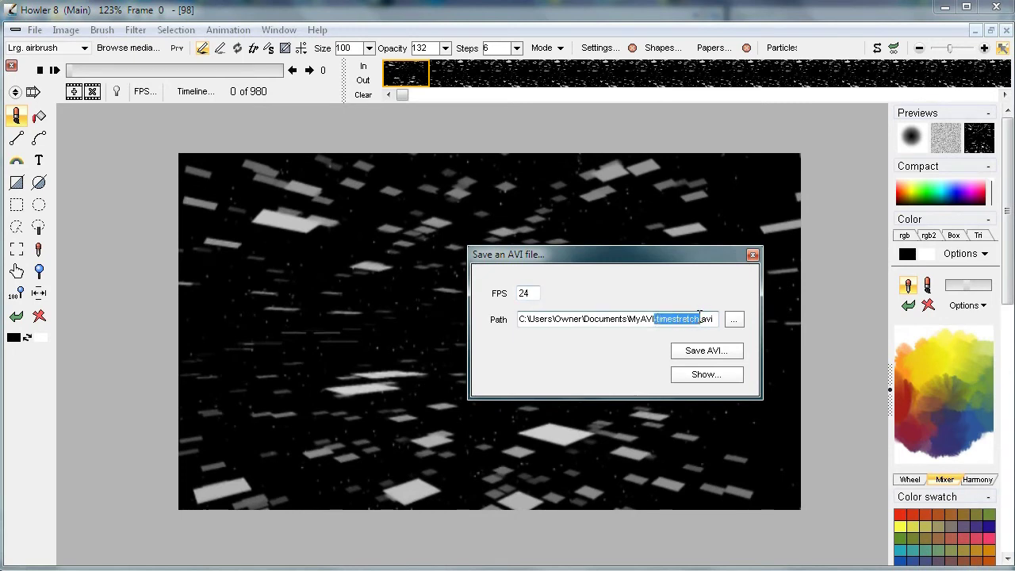
key("BackSpace")
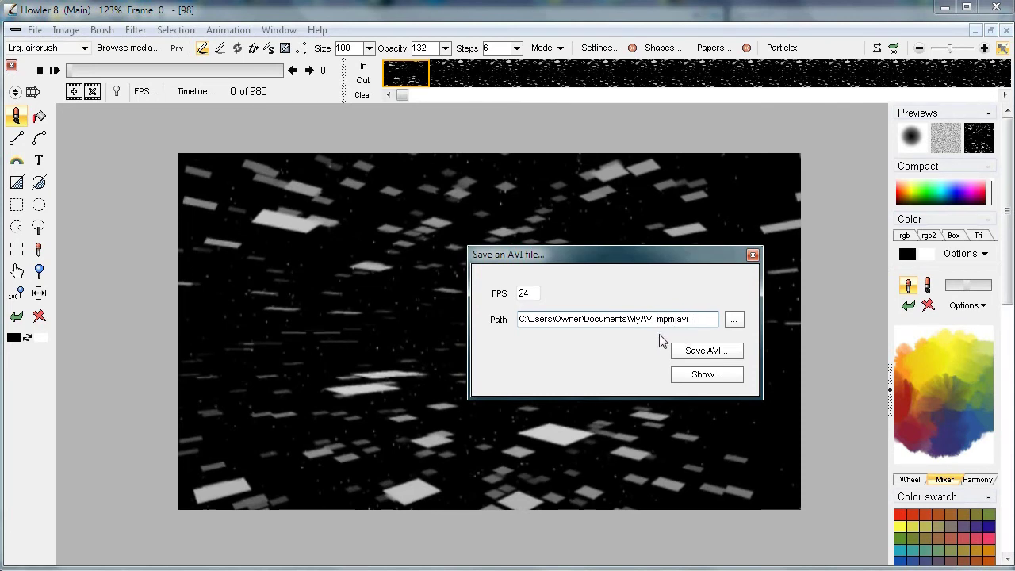
double_click(526, 293)
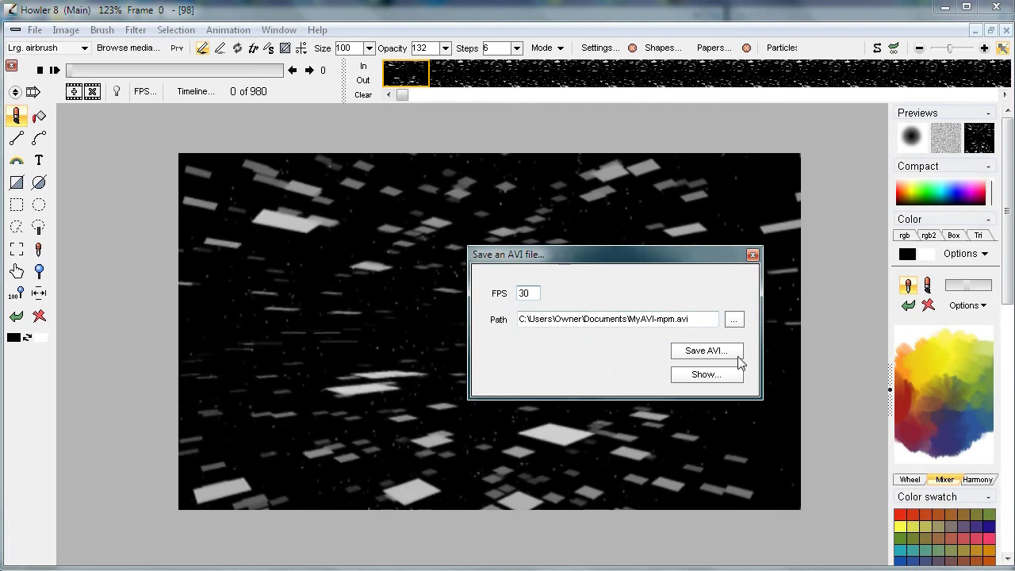
Step: Save the AVI using the Xvid MPEG-4 Codec as the video compressor
left_click(712, 352)
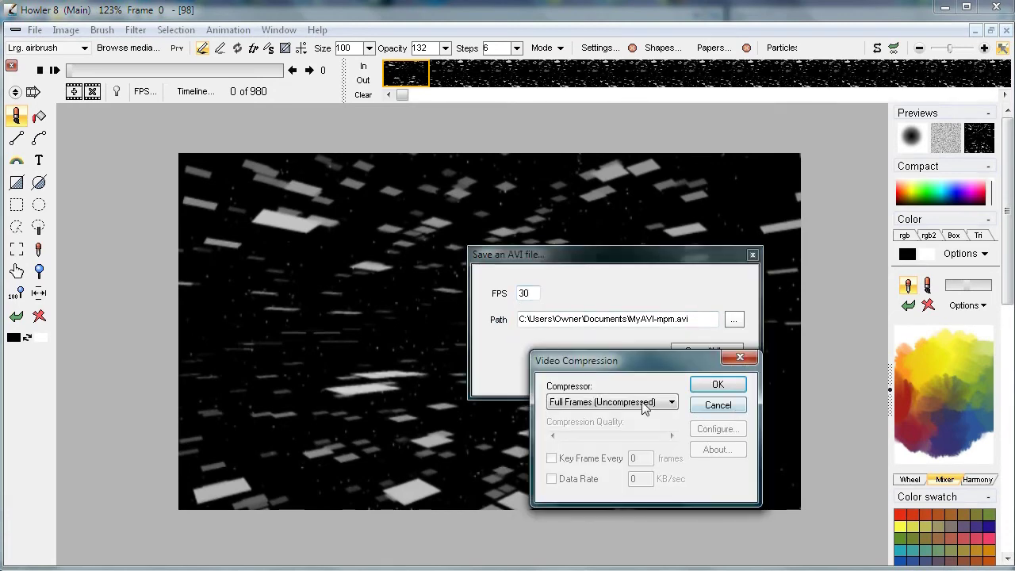
left_click(616, 404)
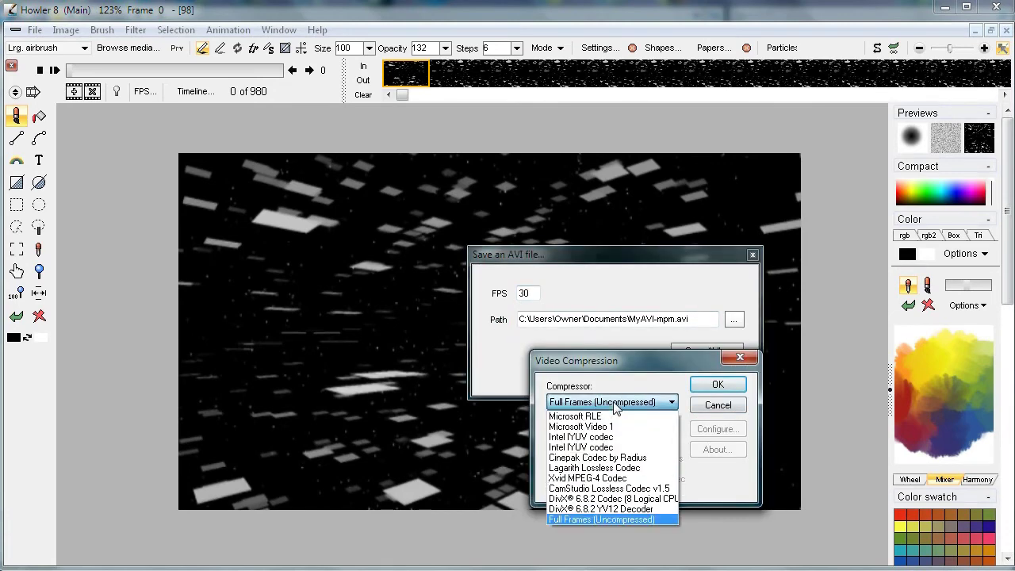
left_click(564, 479)
left_click(716, 386)
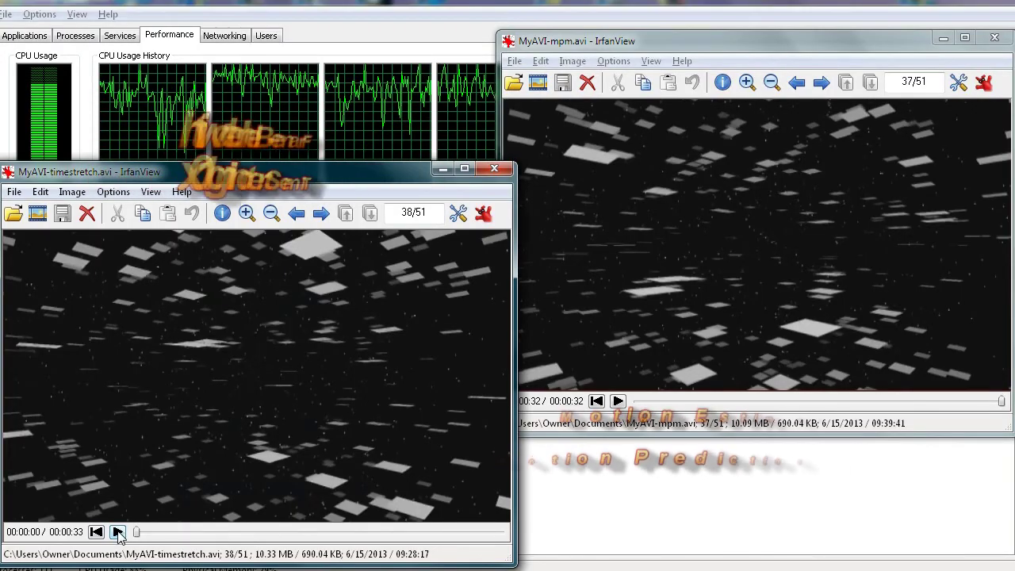
Step: Play MyAVI-timestretch.avi and MyAVI-mpm.avi side by side in IrfanView to compare frame blending with motion prediction
left_click(117, 532)
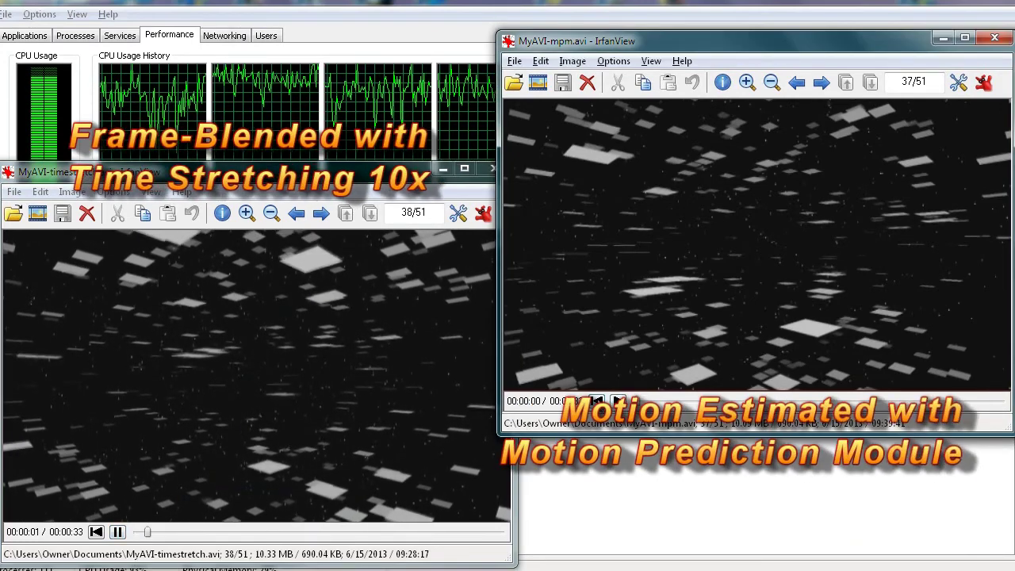
left_click(617, 400)
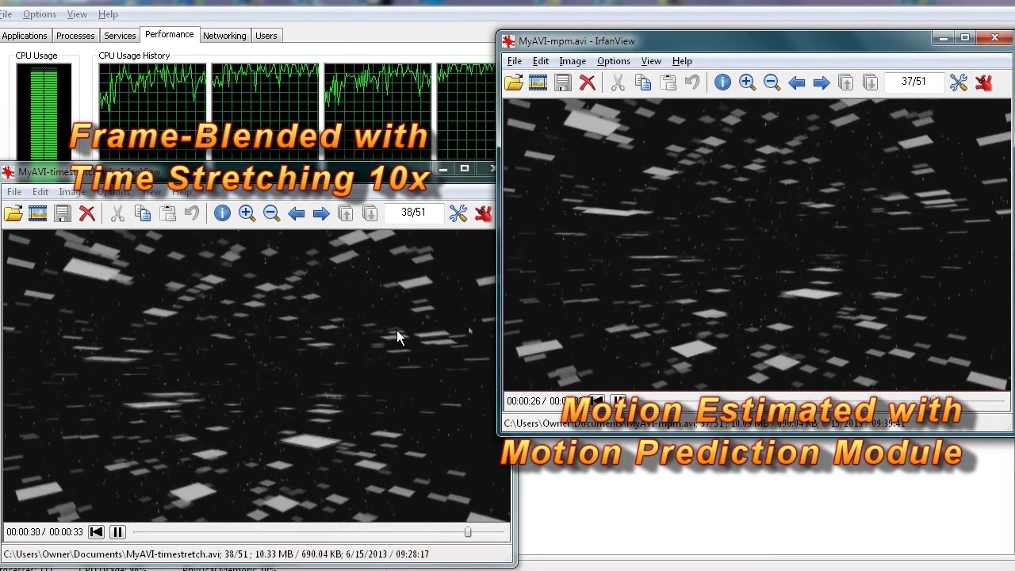
left_click(386, 173)
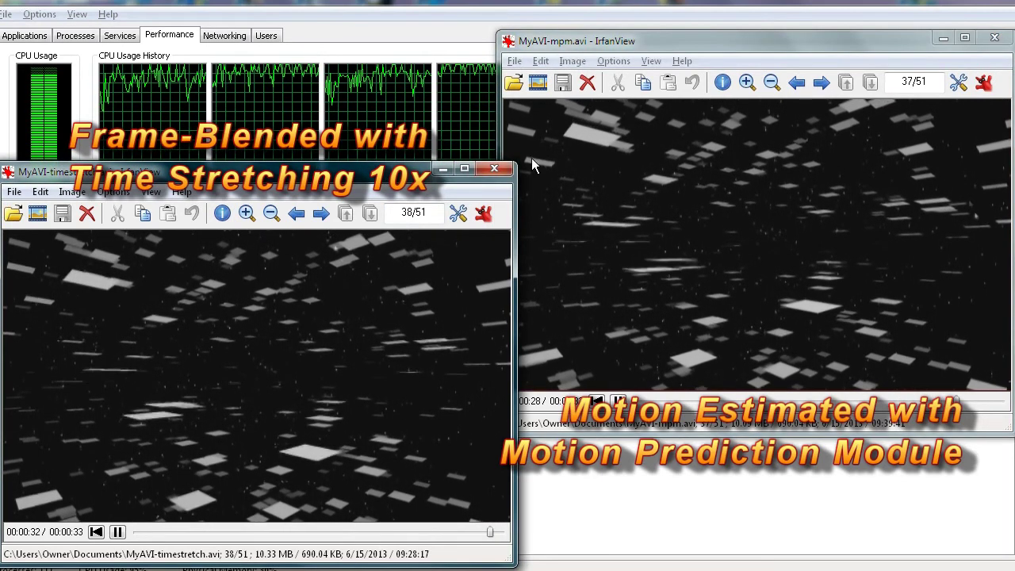
Step: Enlarge the MyAVI-timestretch.avi window and shrink it back beside the other video
left_click_drag(515, 164, 936, 0)
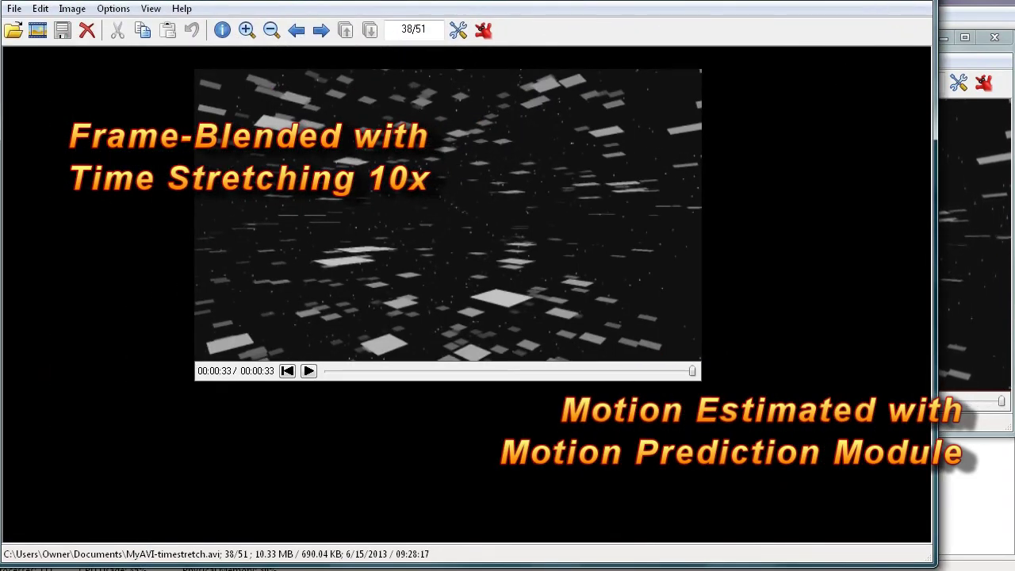
left_click_drag(936, 1, 523, 194)
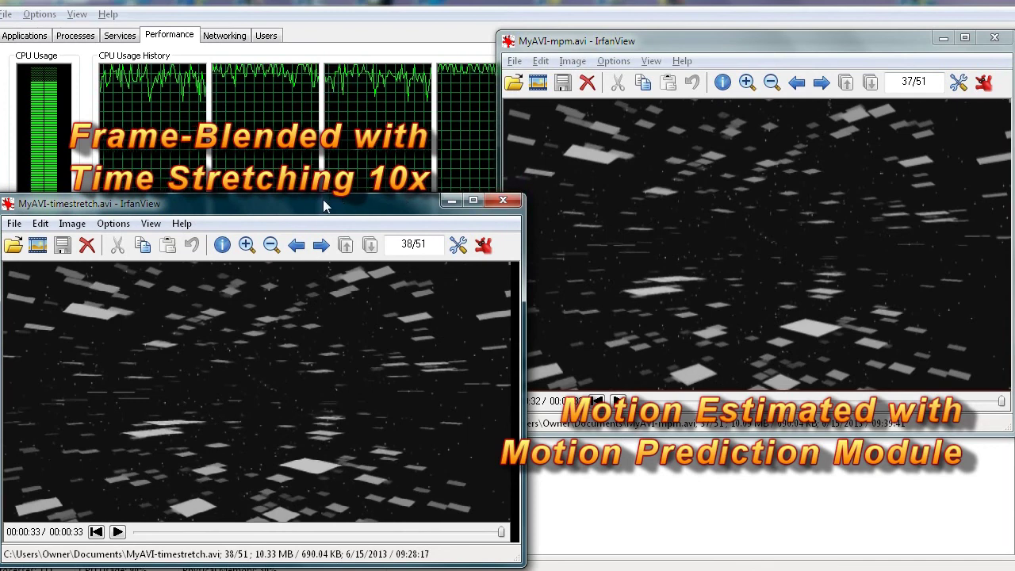
mouse_move(317, 202)
left_mouse_down()
mouse_move(314, 214)
mouse_move(313, 200)
left_mouse_up()
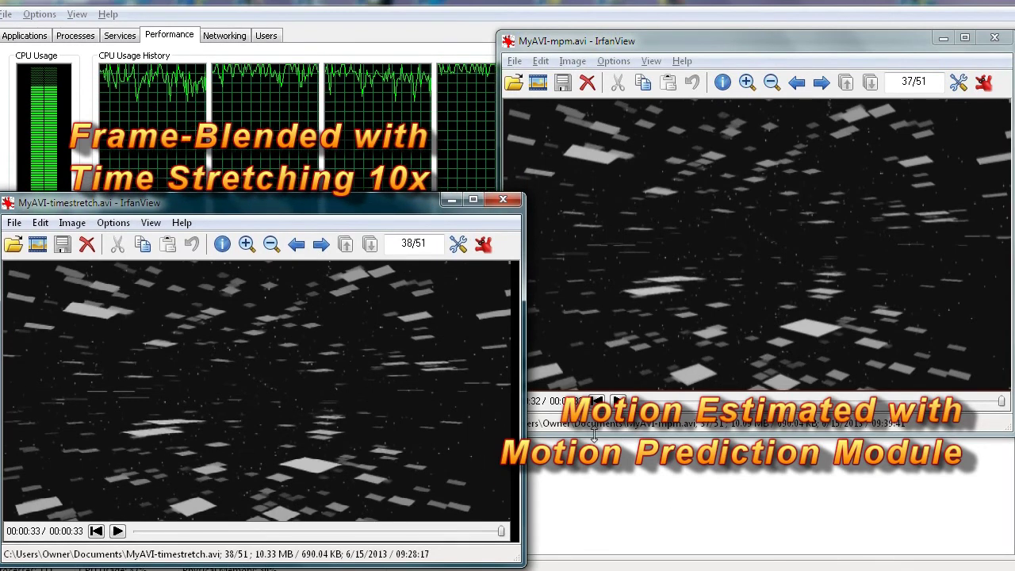
Step: Reposition the MyAVI-timestretch.avi and MyAVI-mpm.avi windows side by side at nearly the same height without overlap
mouse_move(683, 43)
left_mouse_down()
mouse_move(653, 29)
mouse_move(680, 24)
left_mouse_up()
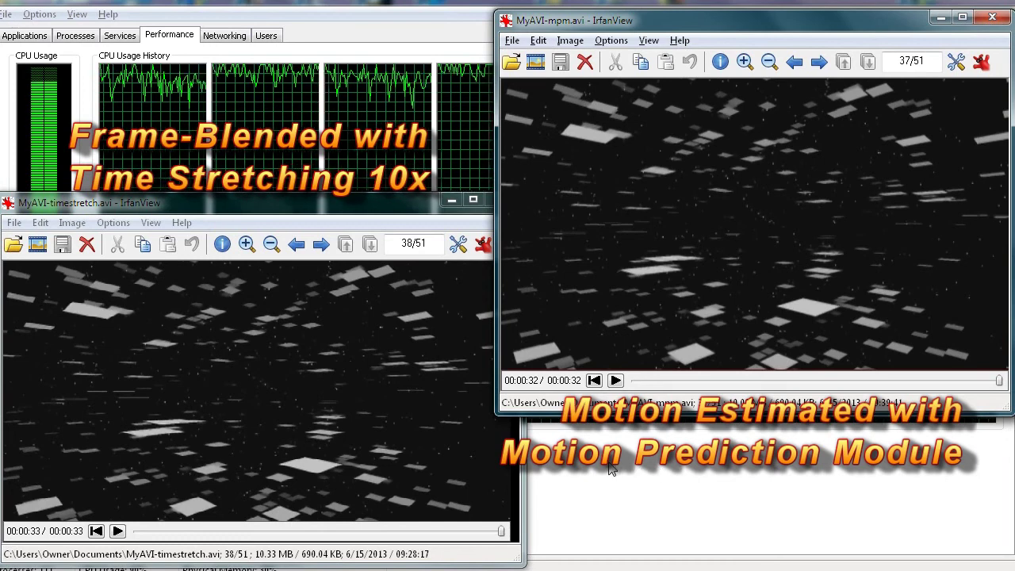
left_click(227, 208)
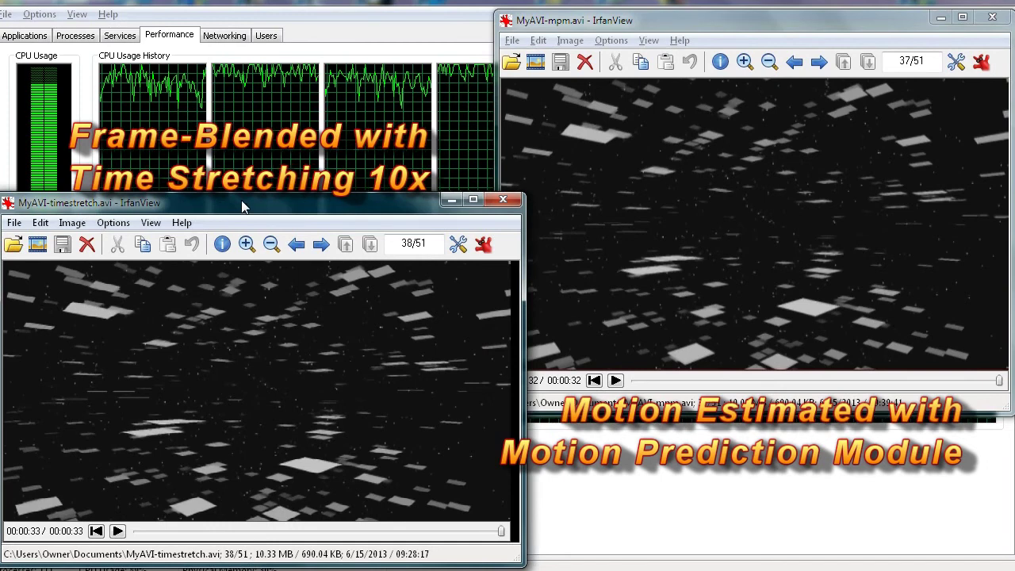
left_click_drag(244, 206, 235, 82)
left_click_drag(628, 24, 642, 53)
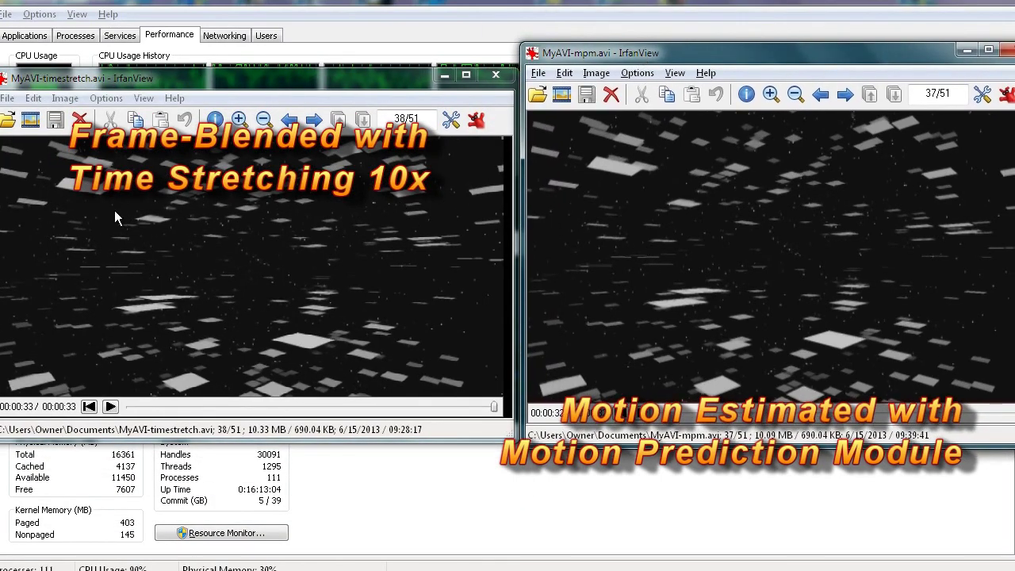
Step: Rewind both videos to the start and replay them together to compare frame blending with motion estimation
left_click(89, 406)
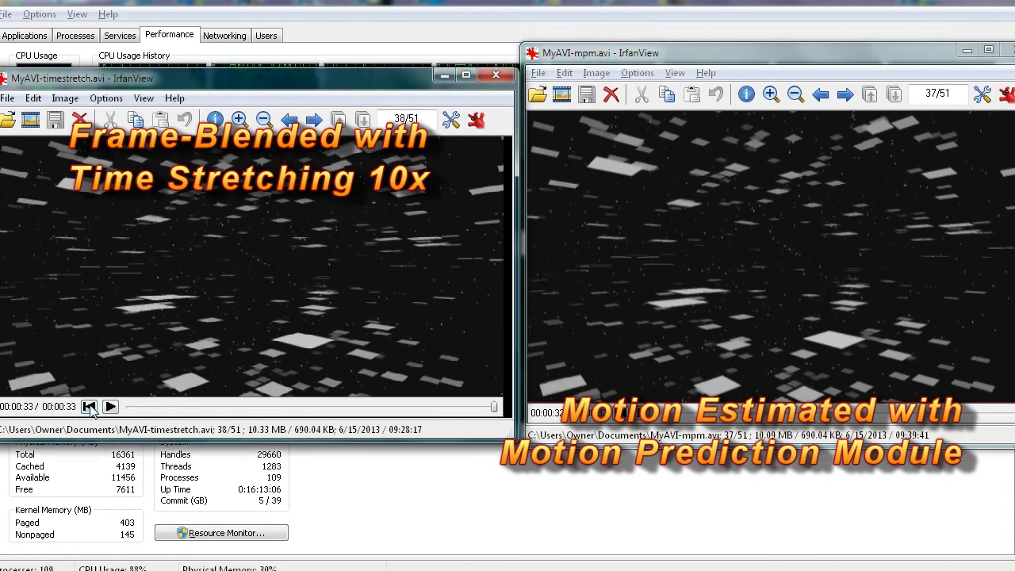
left_click(623, 426)
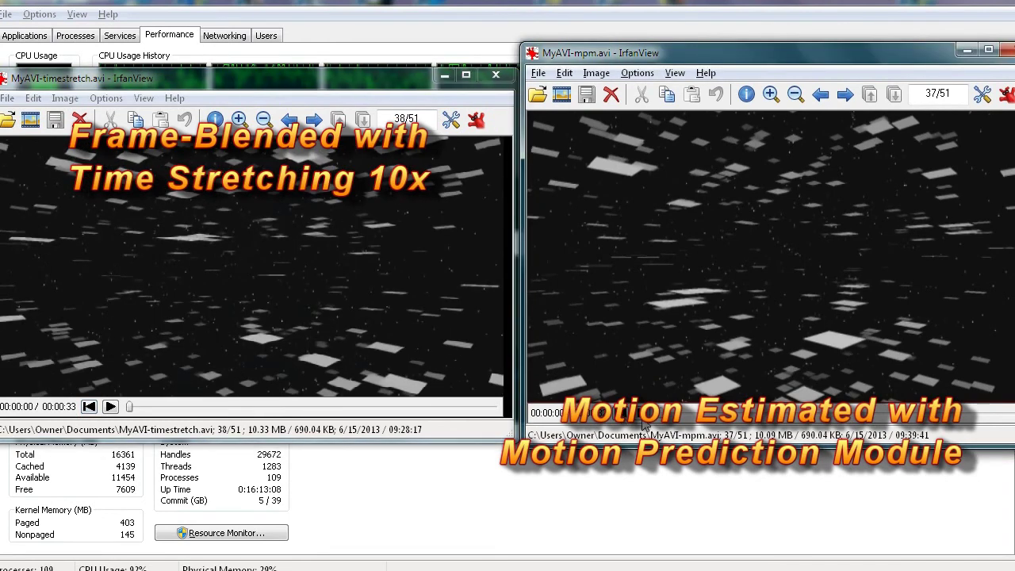
left_click(111, 406)
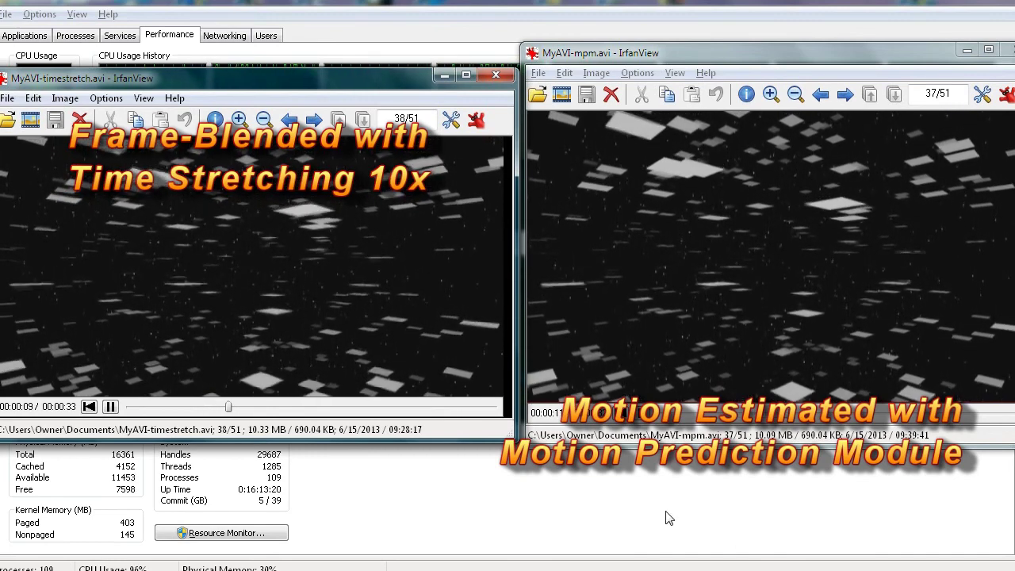
Step: Lower the MyAVI-mpm.avi window level with the other video and extend the MyAVI-timestretch.avi window downward to match its lower edge
left_click_drag(741, 66, 738, 78)
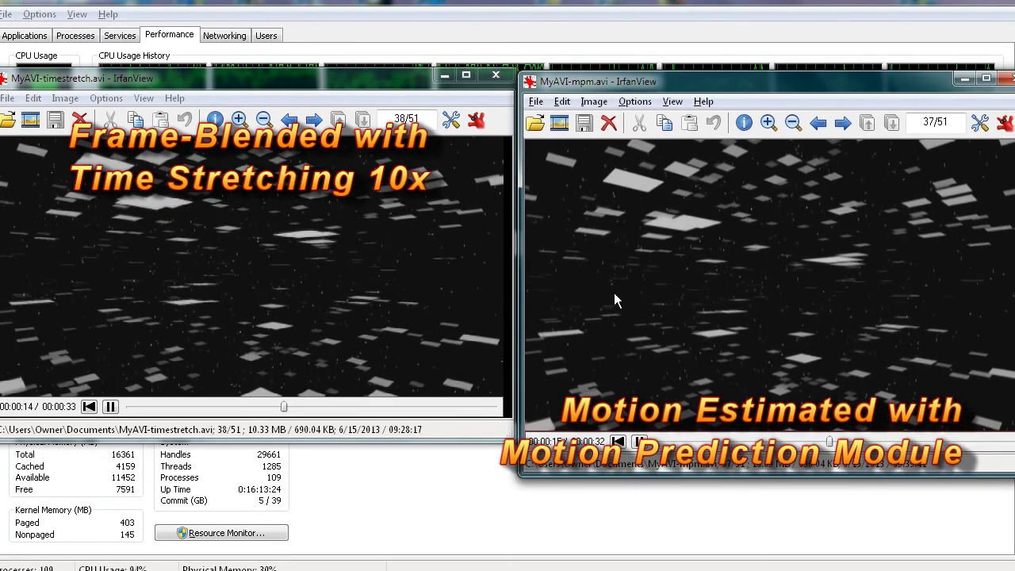
left_click_drag(420, 440, 419, 485)
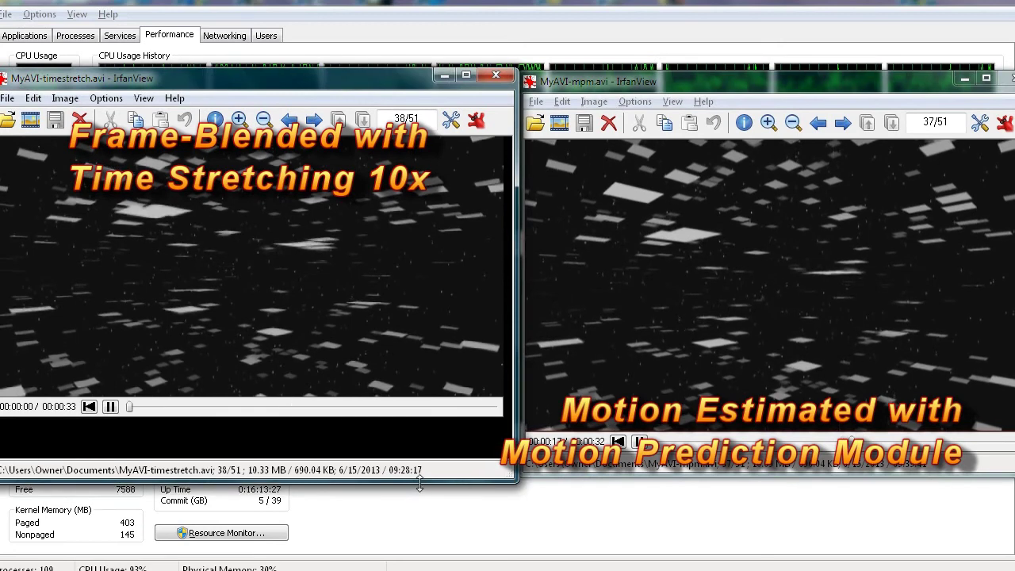
mouse_move(601, 477)
left_mouse_down()
mouse_move(601, 526)
mouse_move(602, 472)
left_mouse_up()
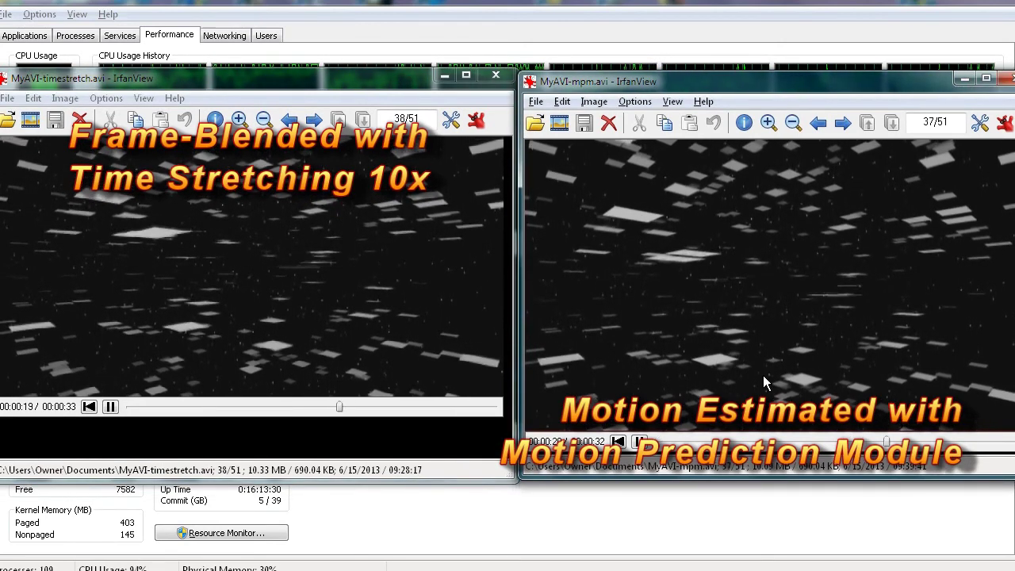